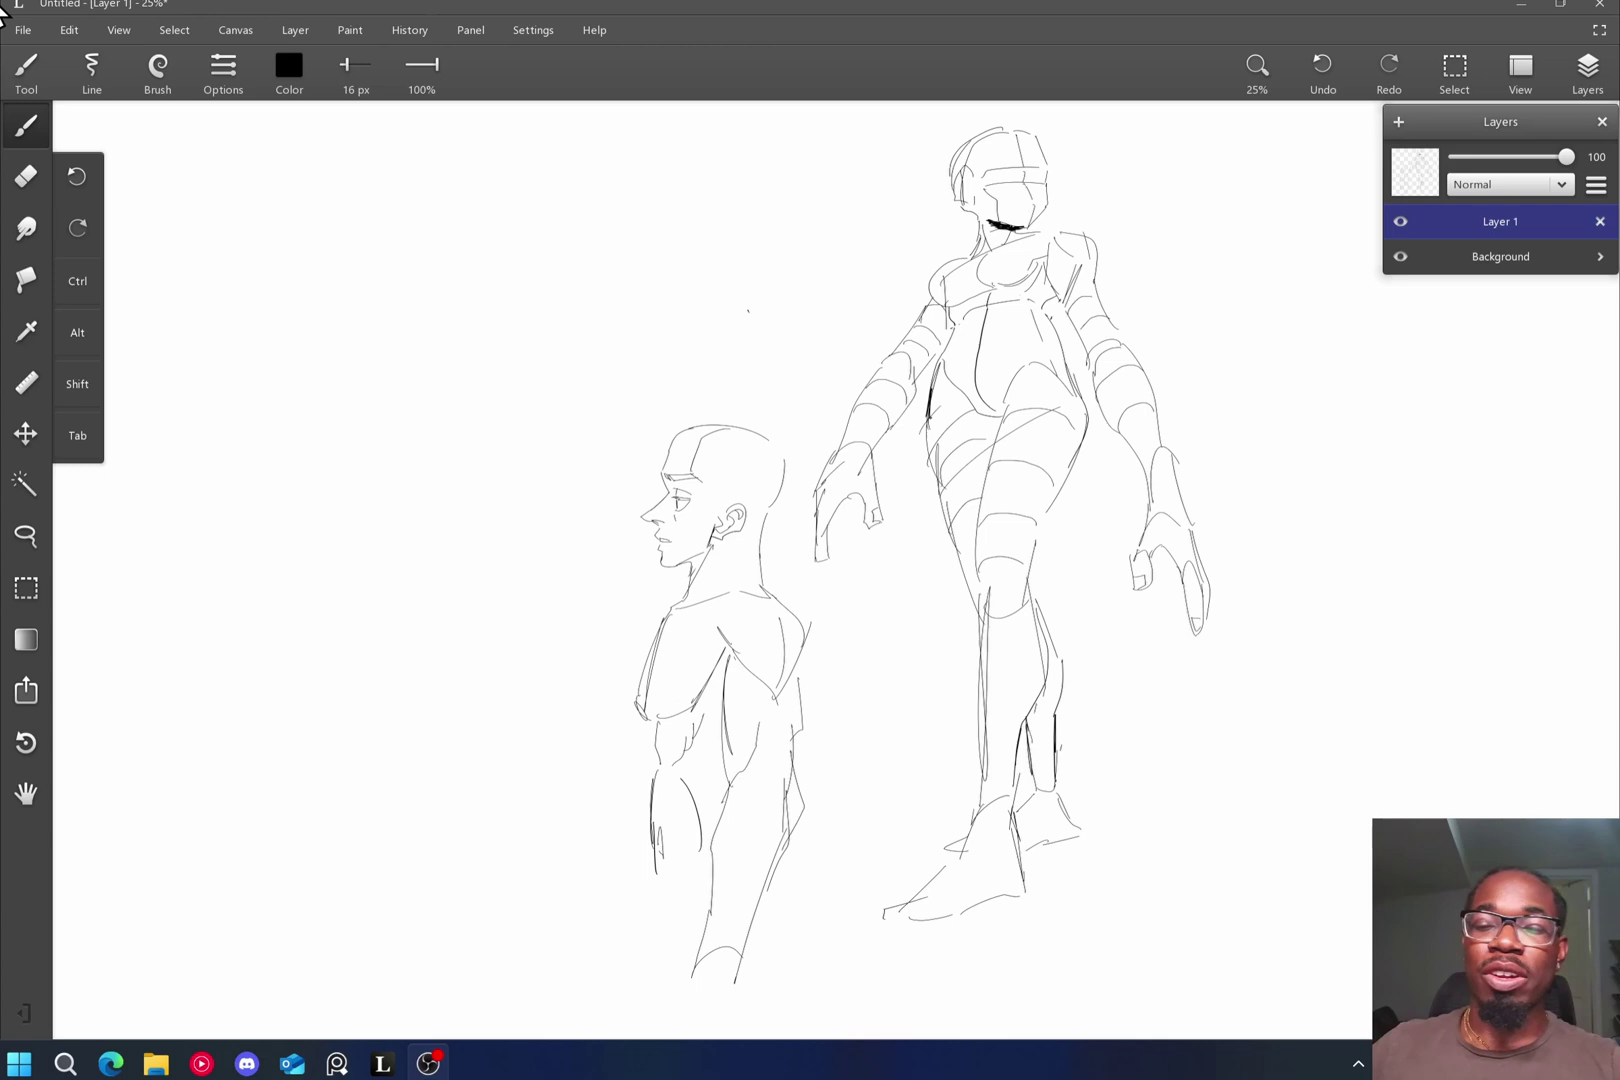
scroll(984, 550, "up", 2)
scroll(984, 550, "down", 4)
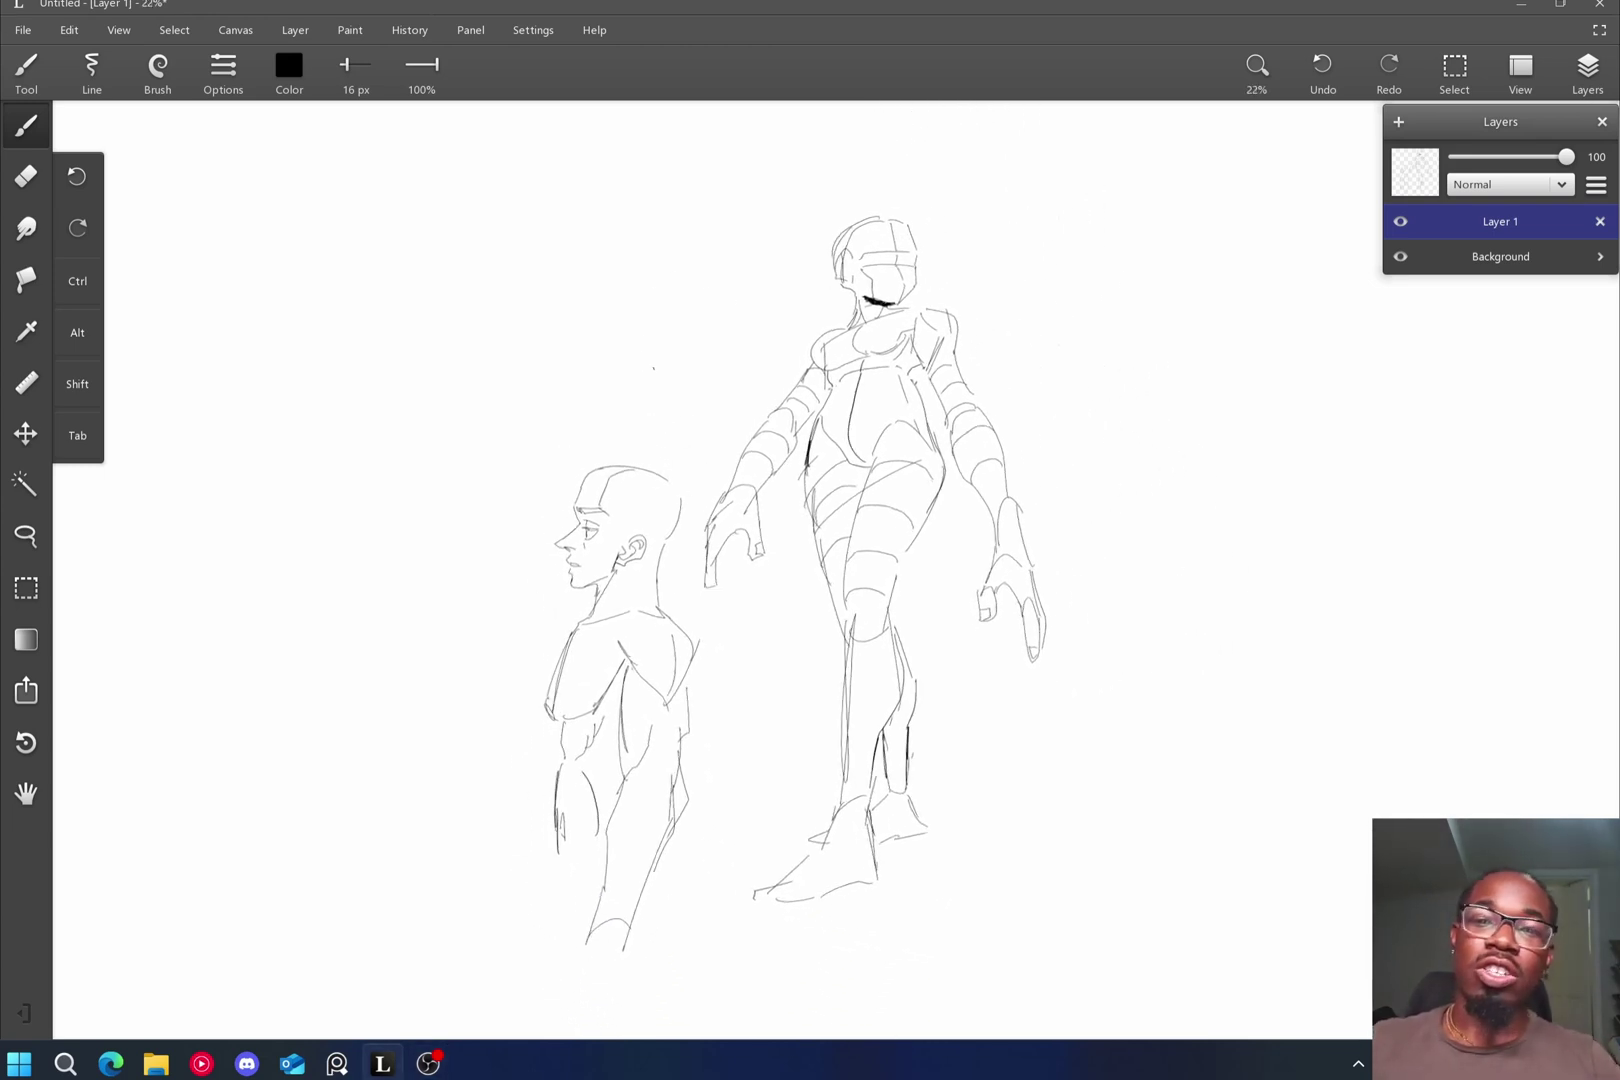
scroll(984, 550, "up", 1)
scroll(830, 588, "down", 1)
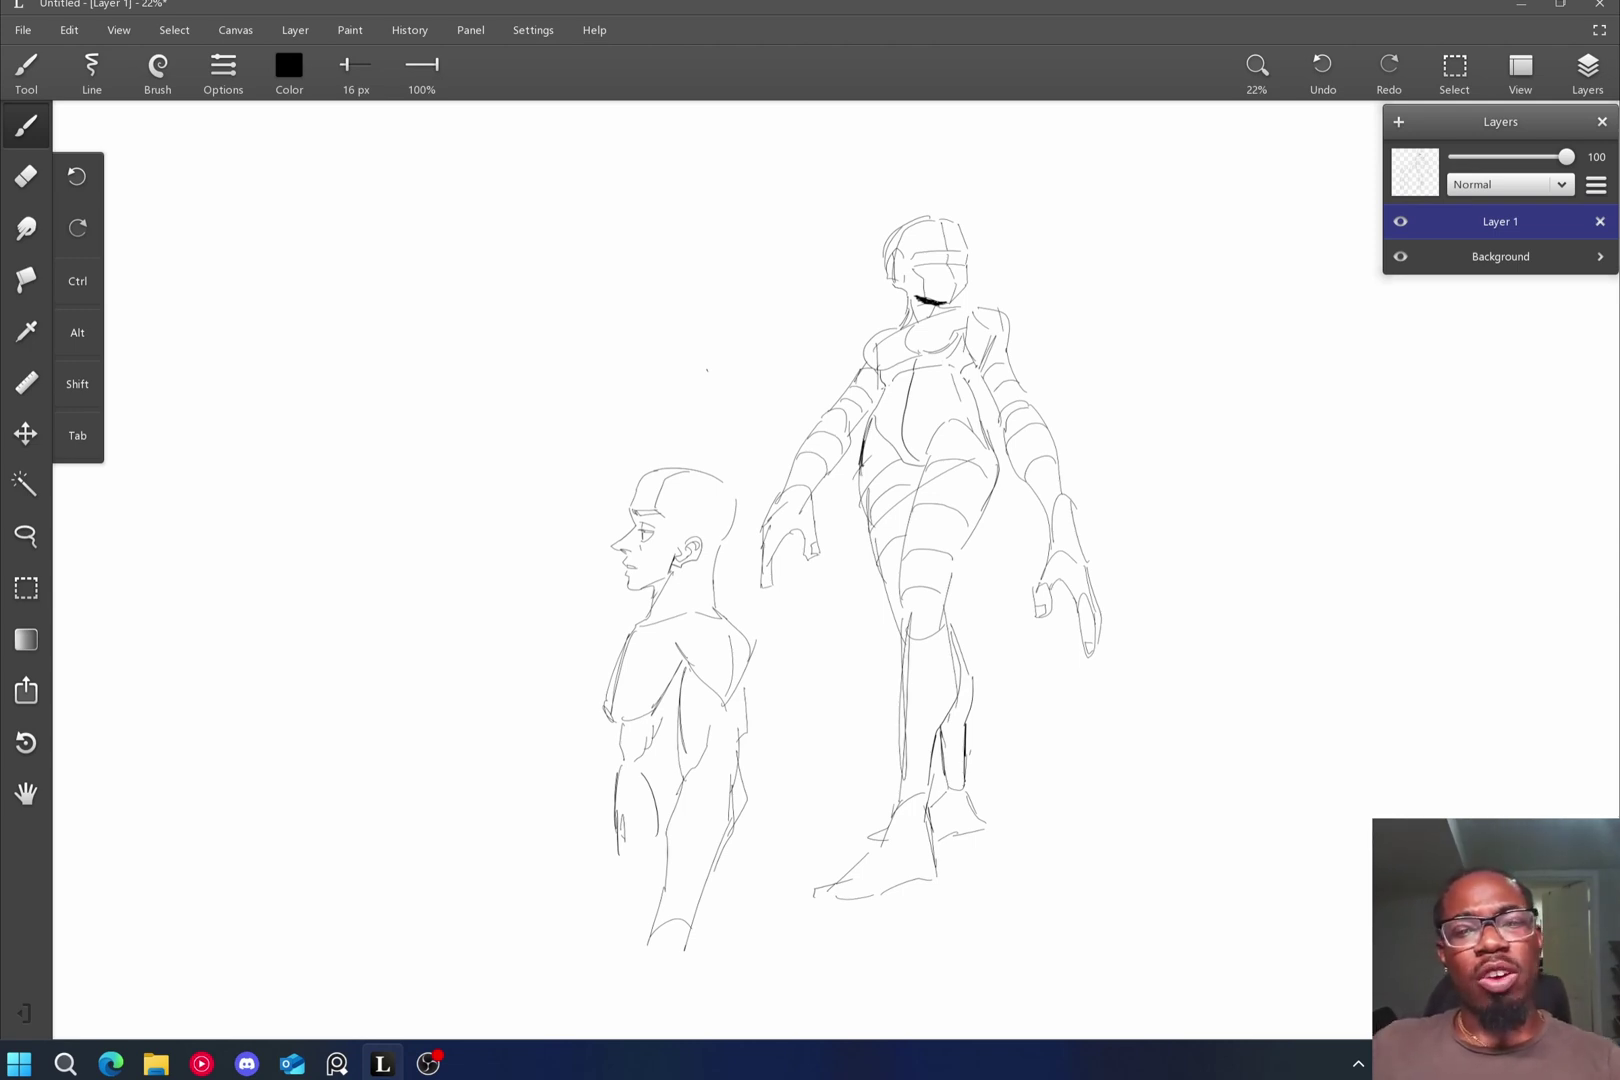
scroll(800, 525, "up", 1)
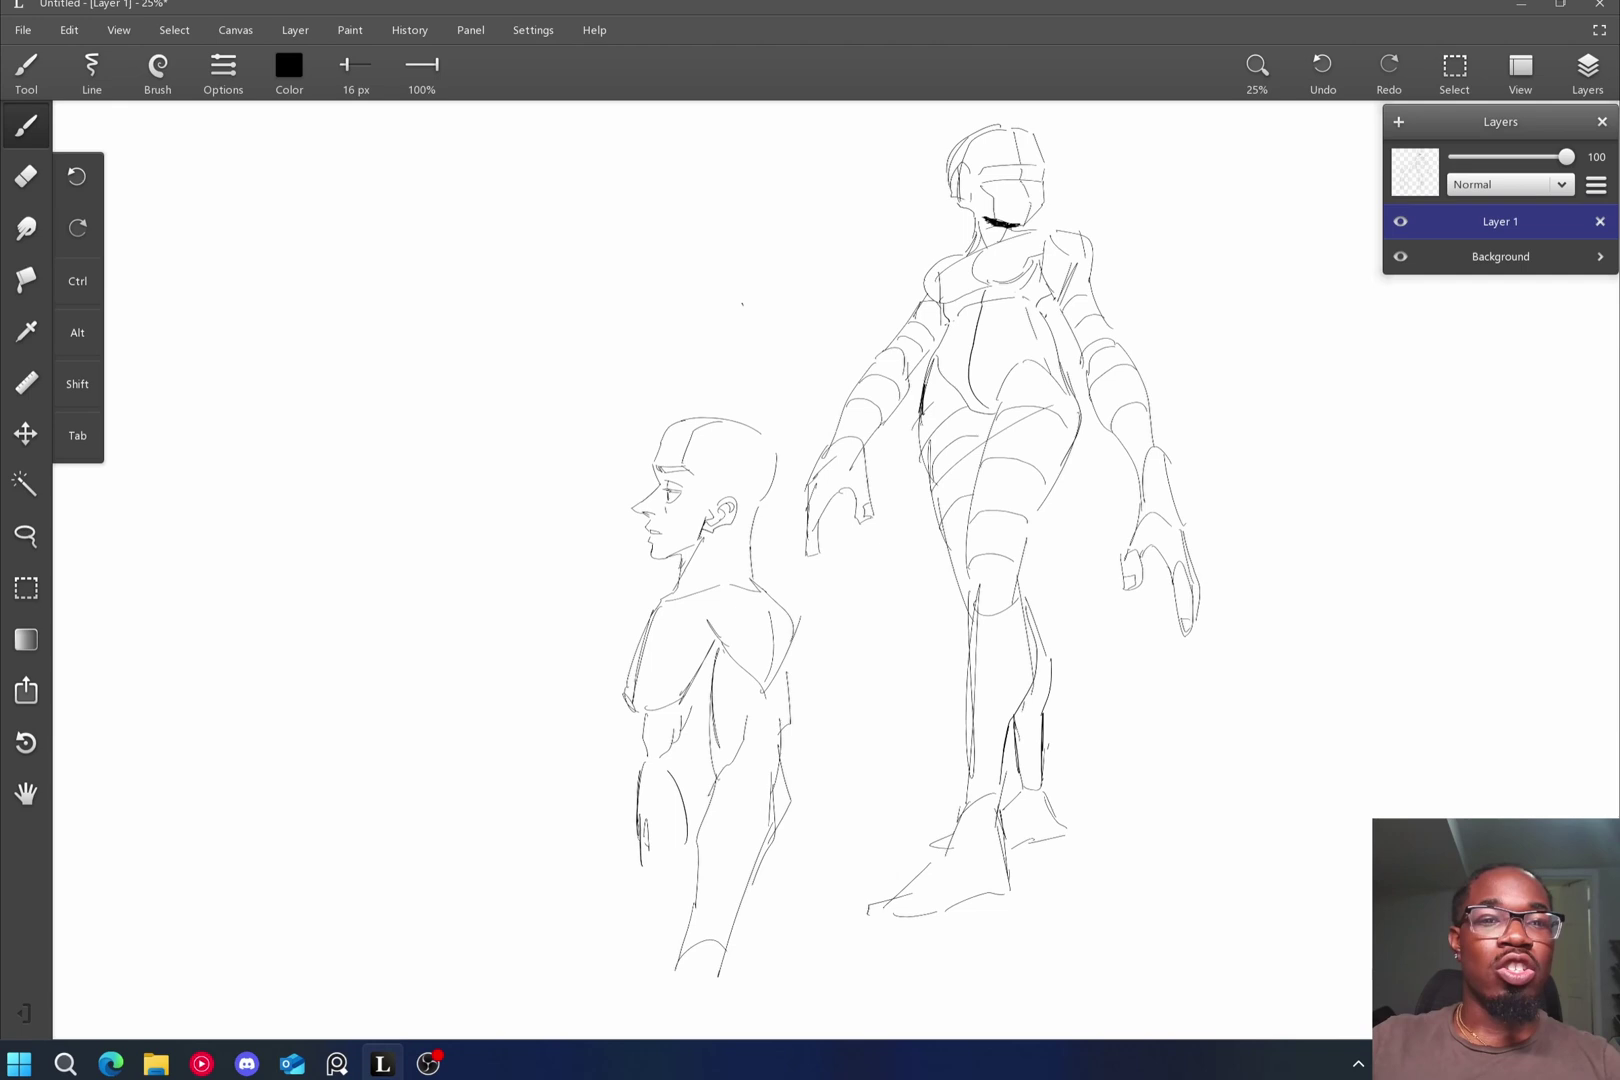
Draw freehand test strokes on empty areas of the canvas around the figure sketches and undo each one.
mouse_move(508, 199)
left_mouse_down()
mouse_move(580, 237)
mouse_move(736, 265)
mouse_move(636, 354)
left_mouse_up()
key("ctrl+z")
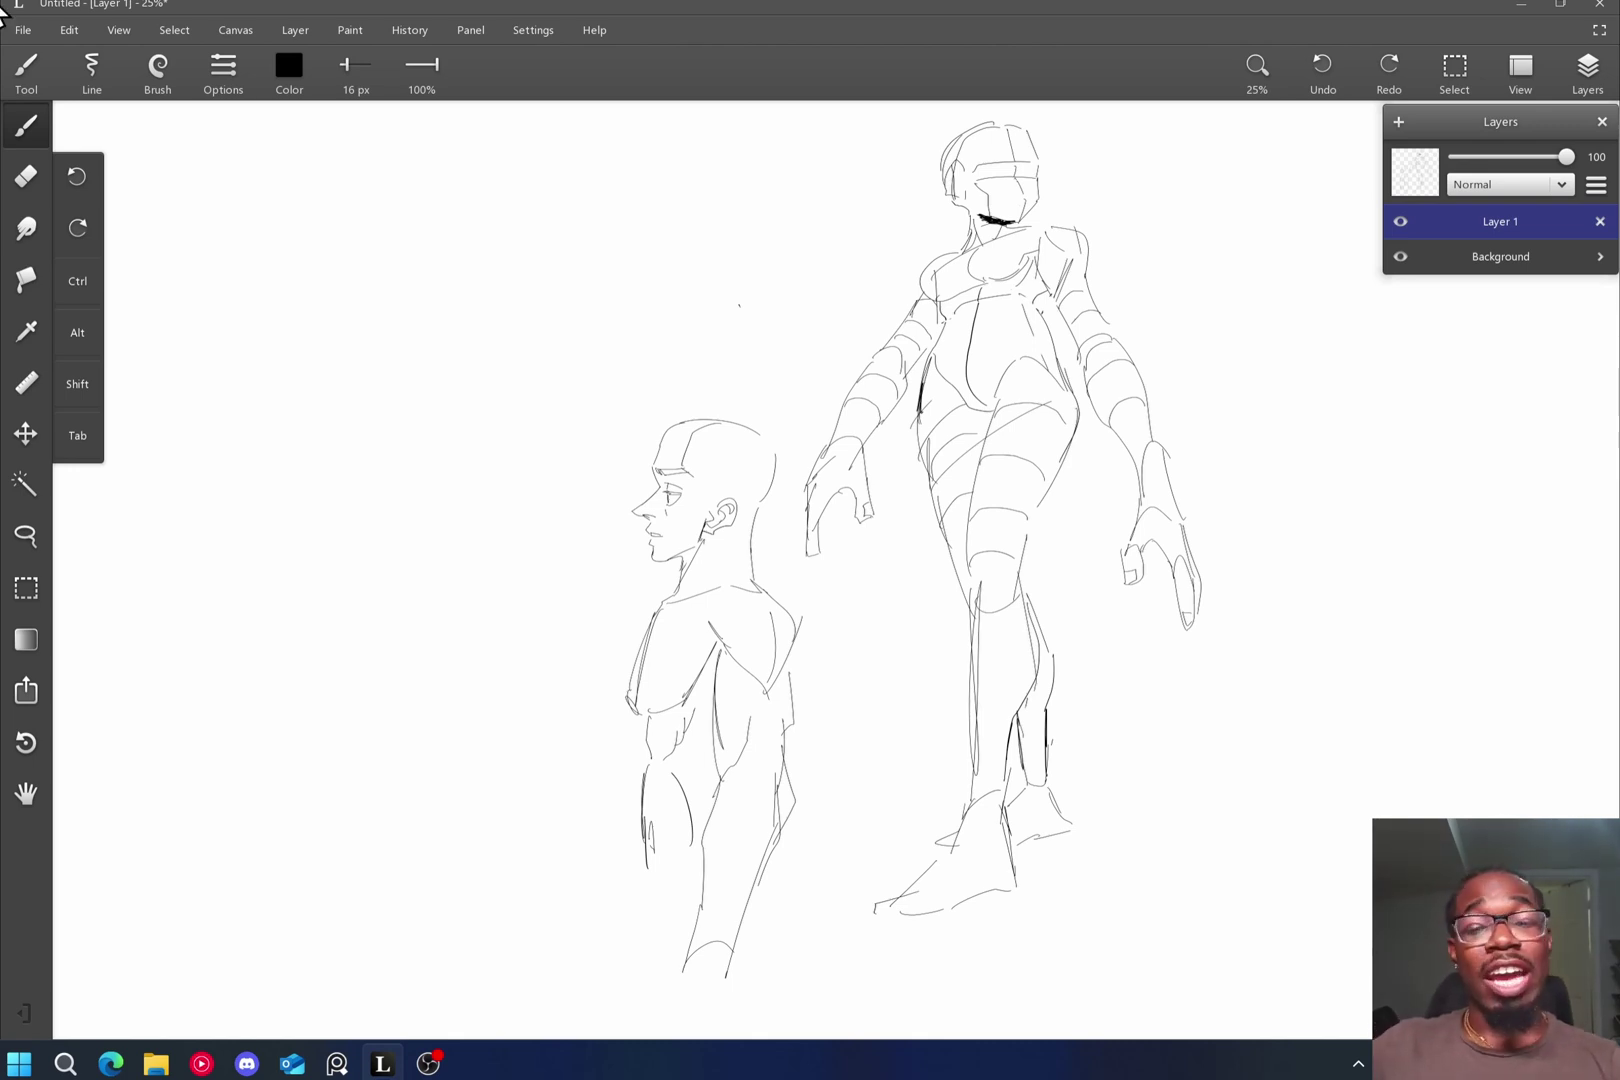
scroll(900, 550, "down", 5)
scroll(700, 550, "right", 5)
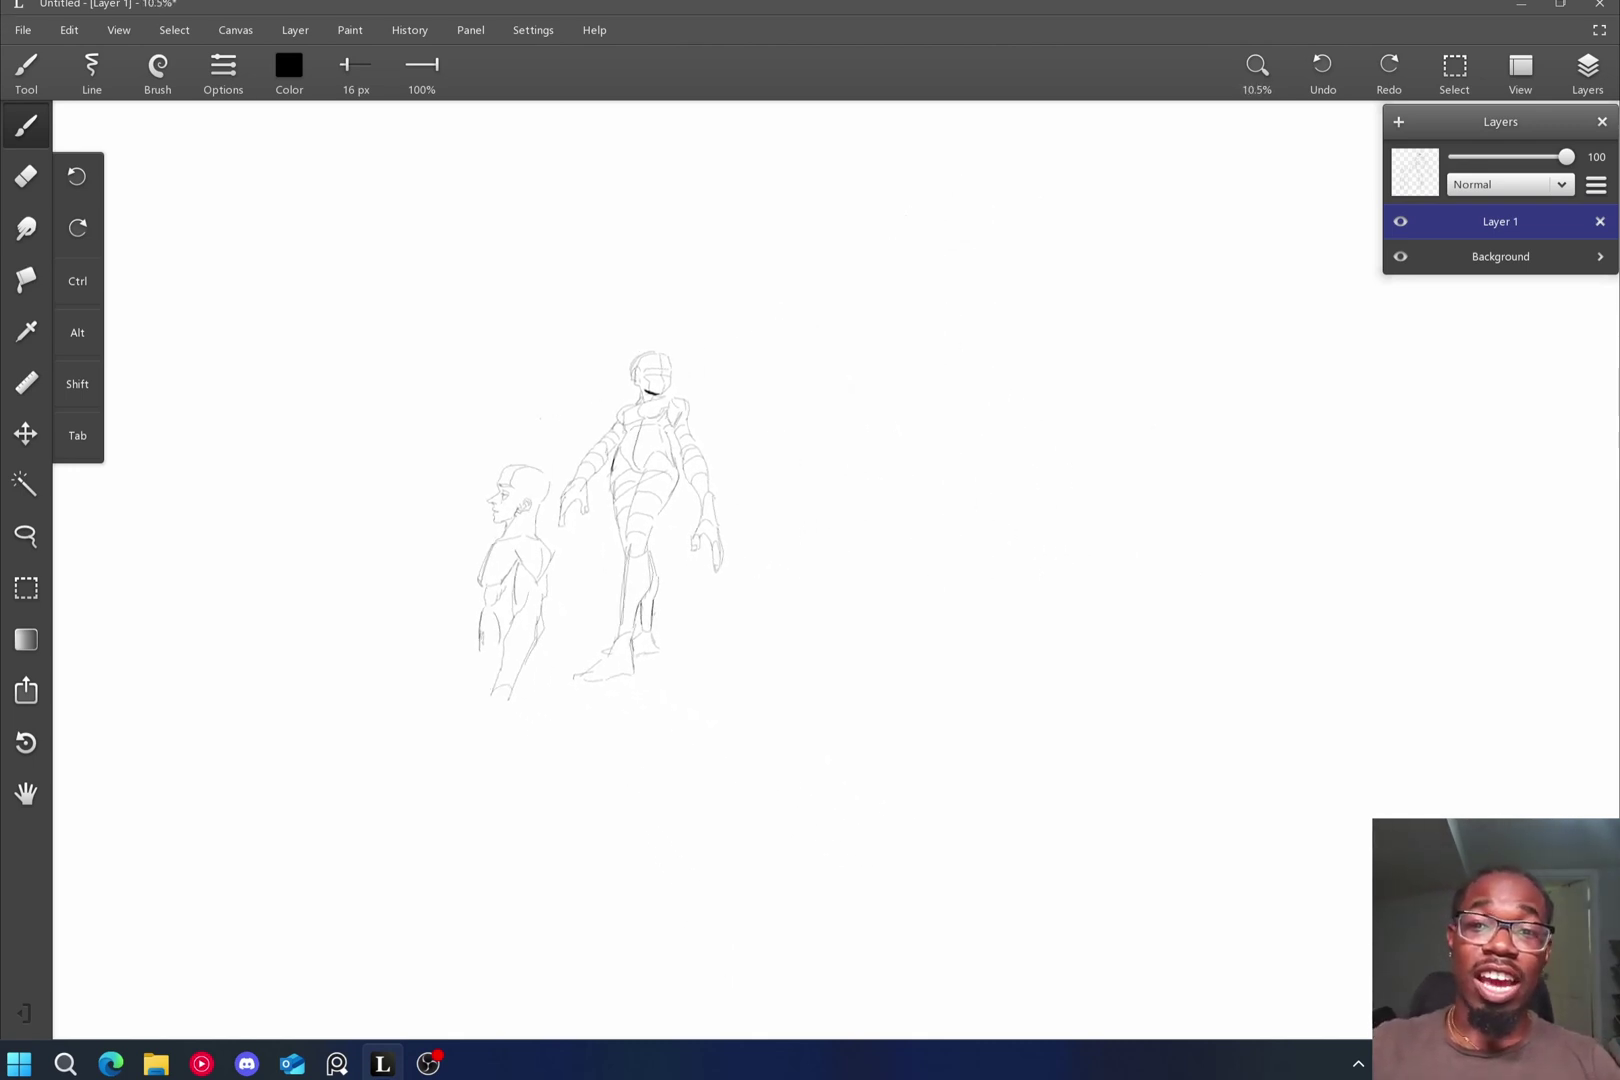
scroll(640, 580, "left", 4)
scroll(1000, 480, "up", 5)
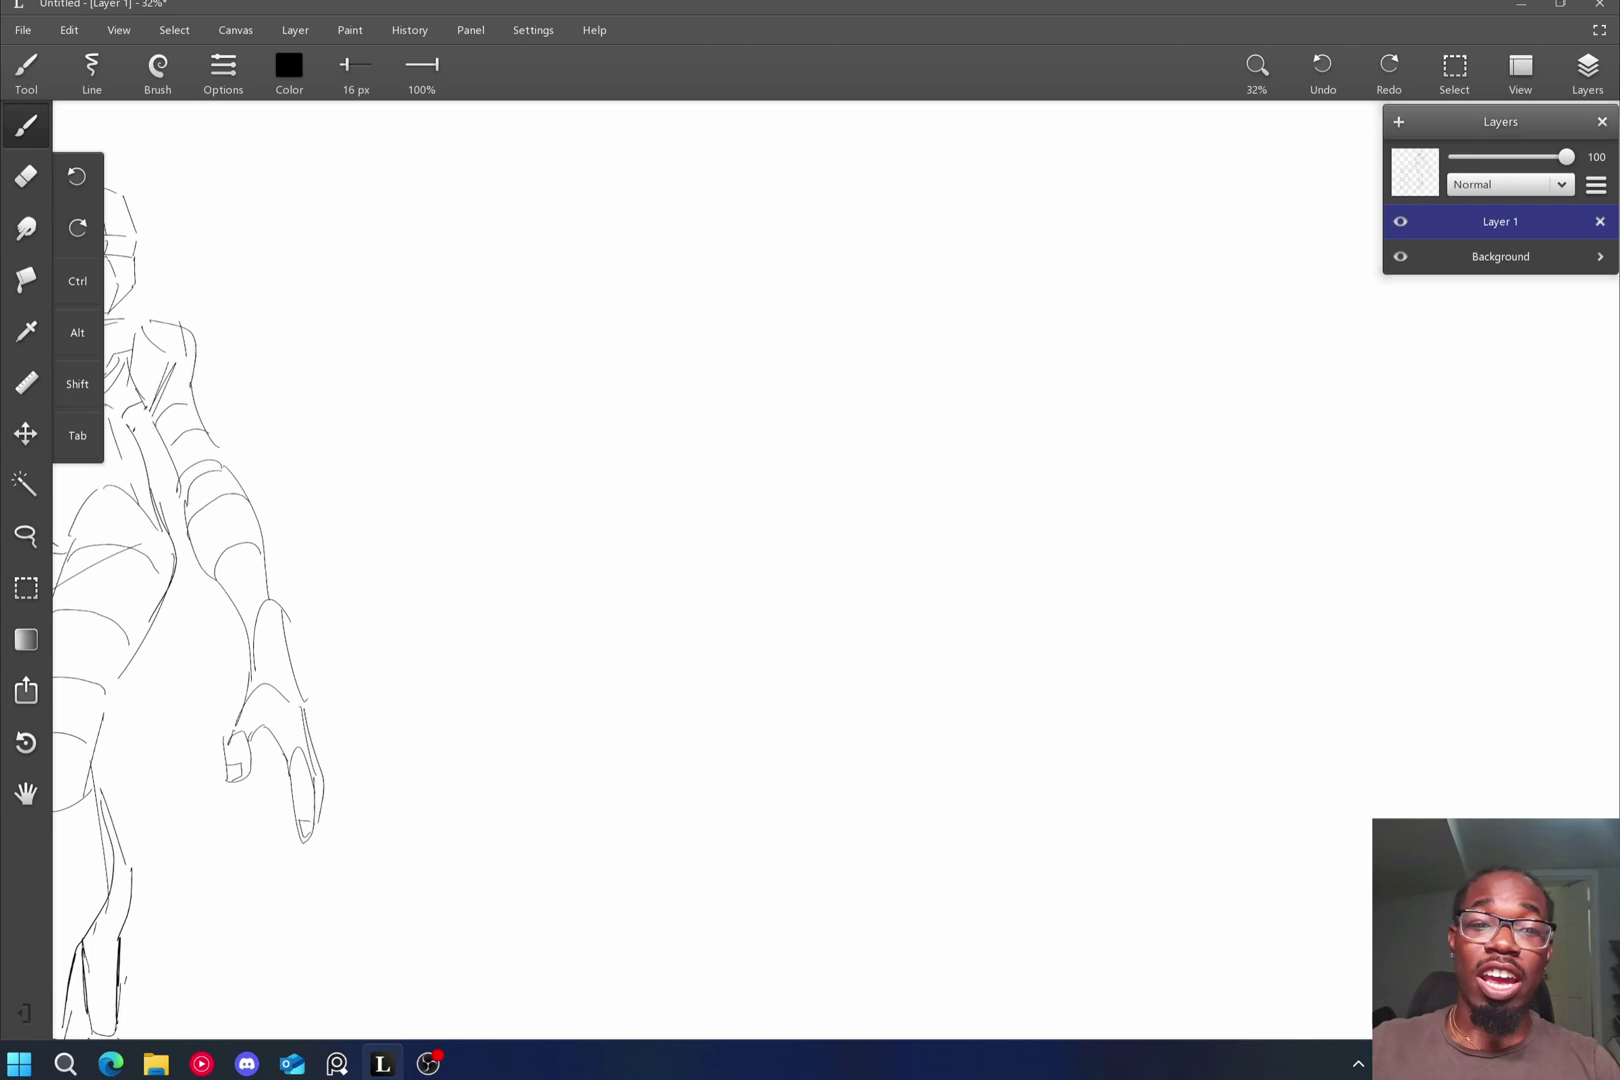
scroll(700, 550, "down", 2)
left_click_drag(740, 268, 1005, 378)
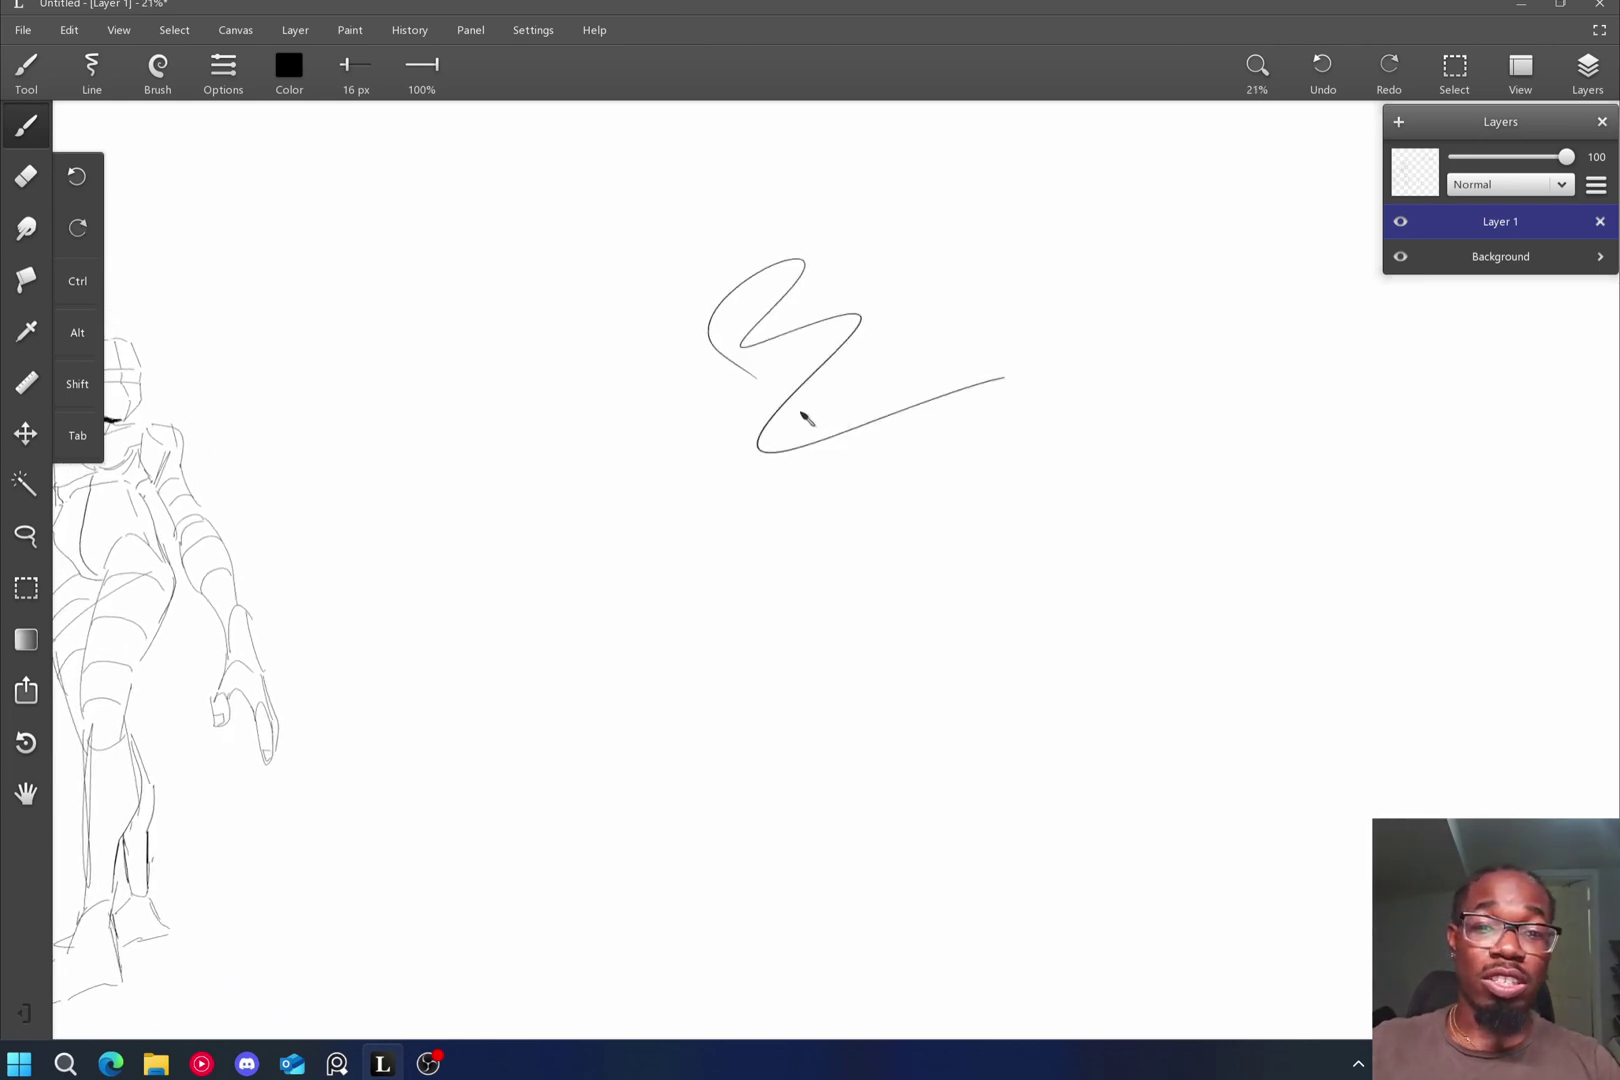
key("ctrl+z")
Select an export region enclosing both the profile bust and the full standing figure.
scroll(700, 550, "left", 5)
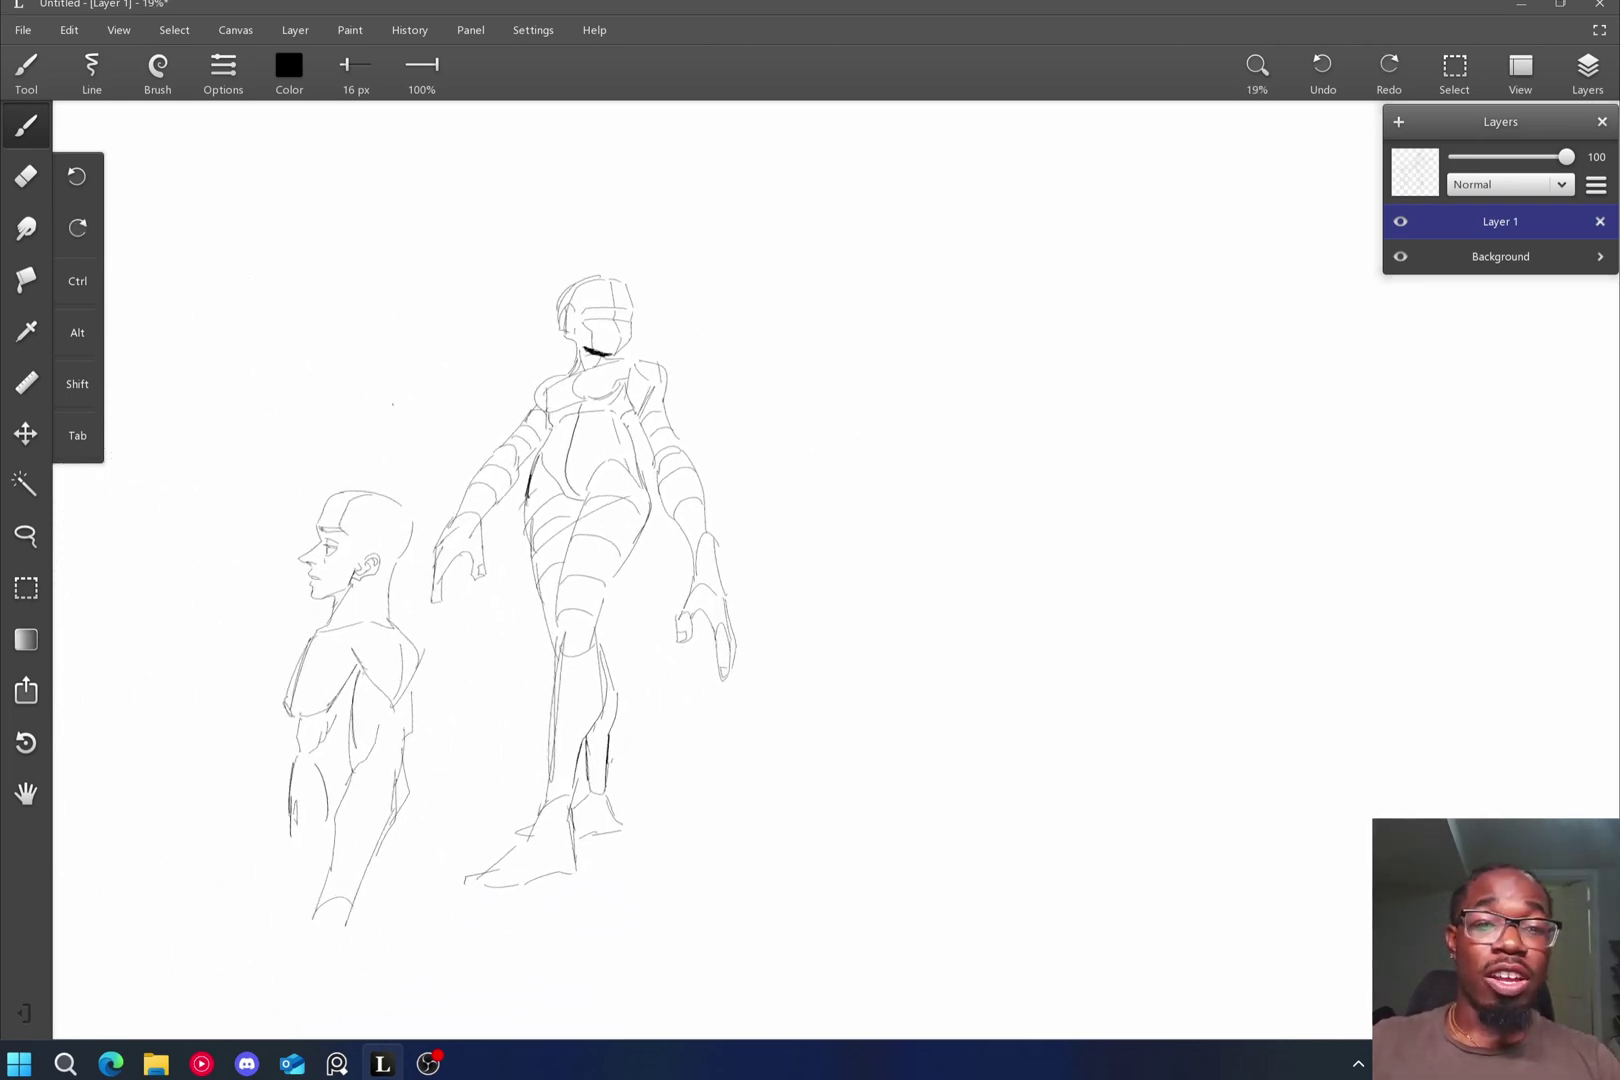
scroll(700, 550, "up", 2)
scroll(900, 580, "down", 2)
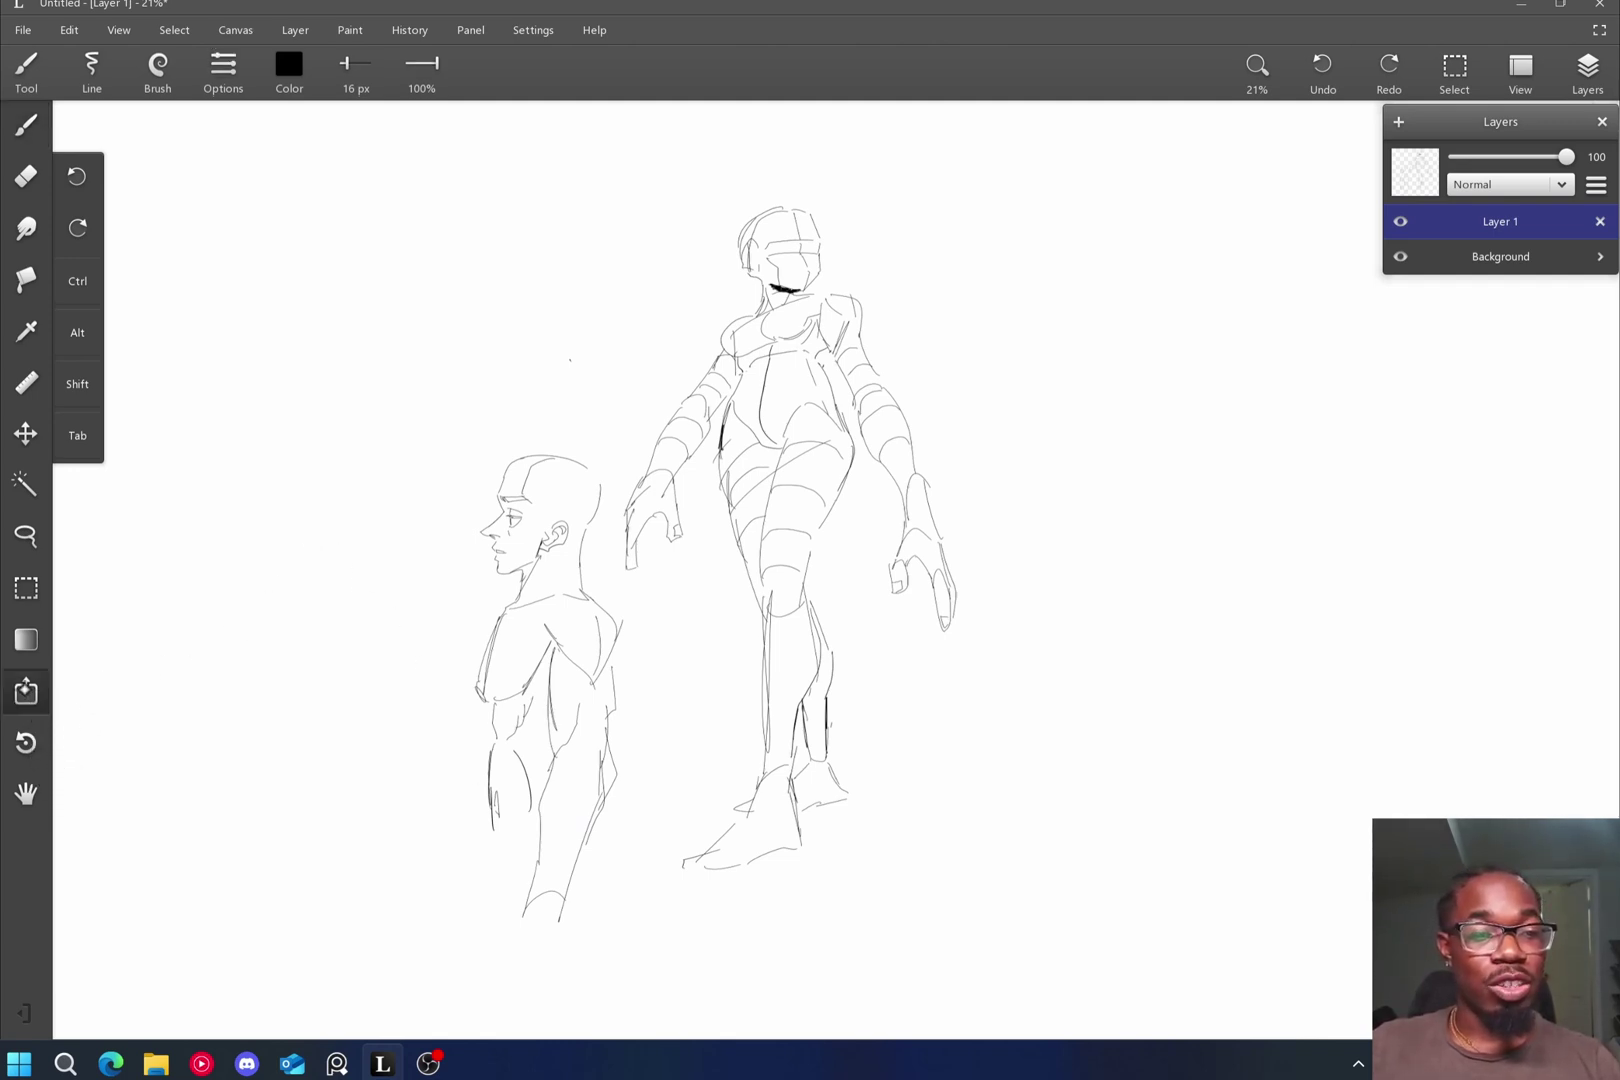
left_click(26, 690)
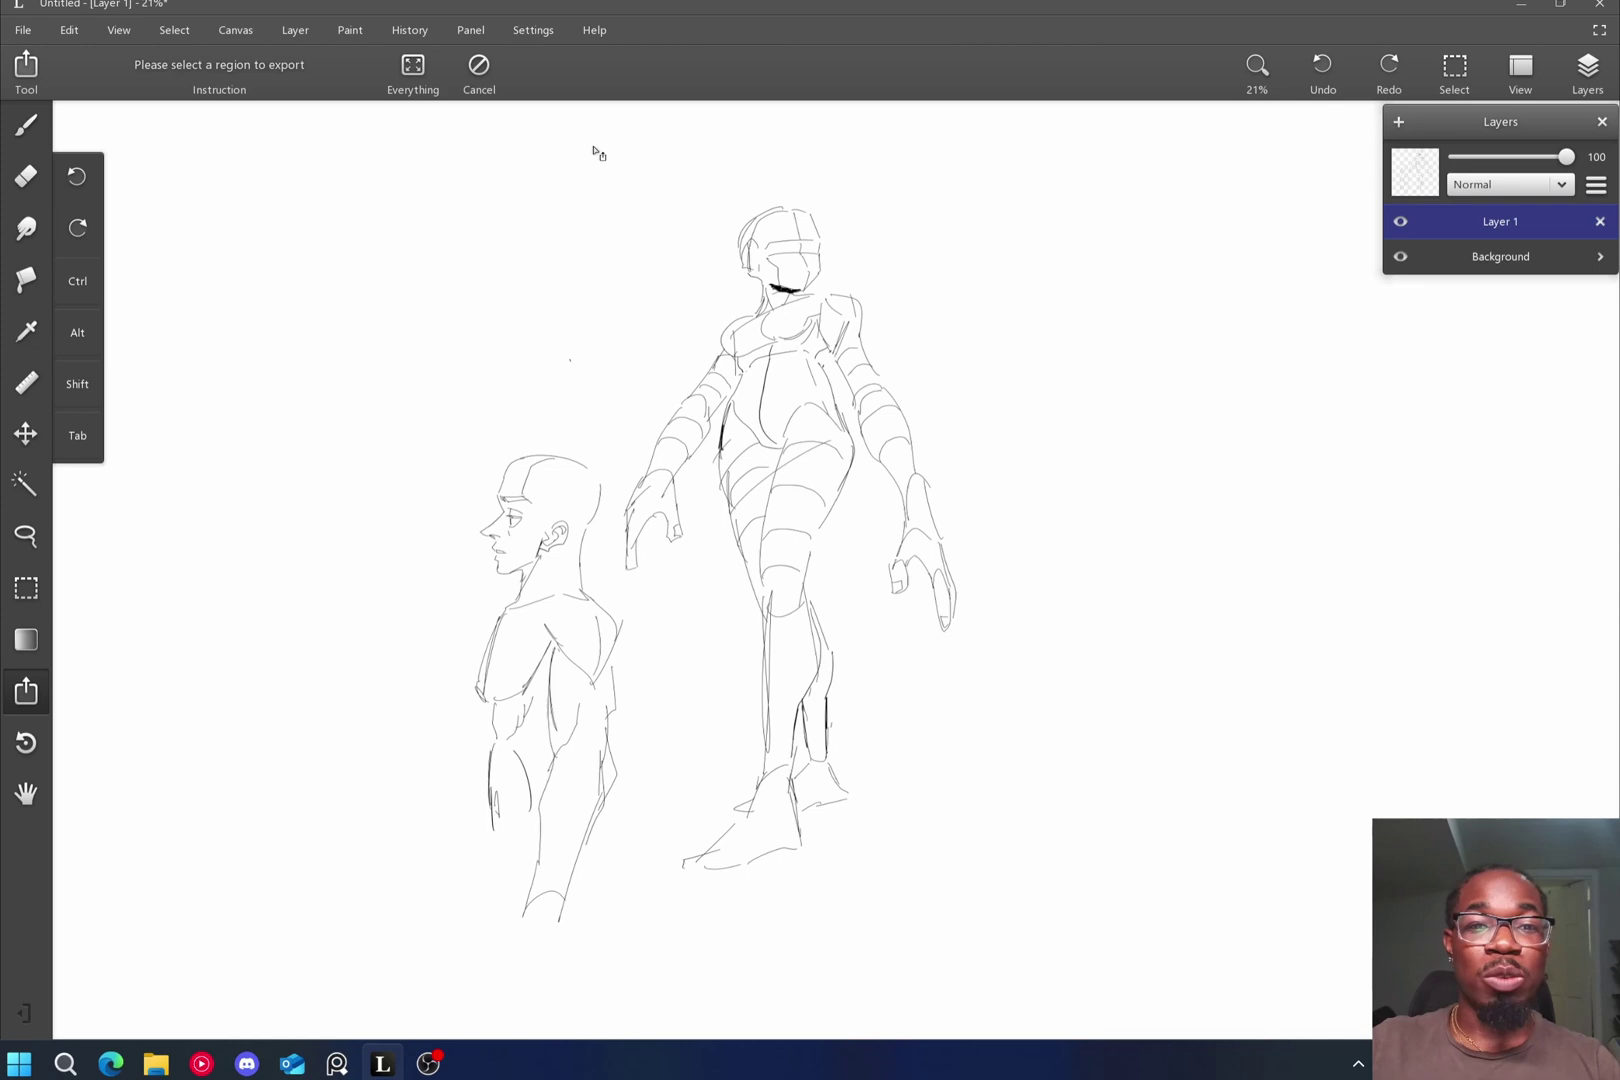
left_click_drag(590, 142, 1162, 960)
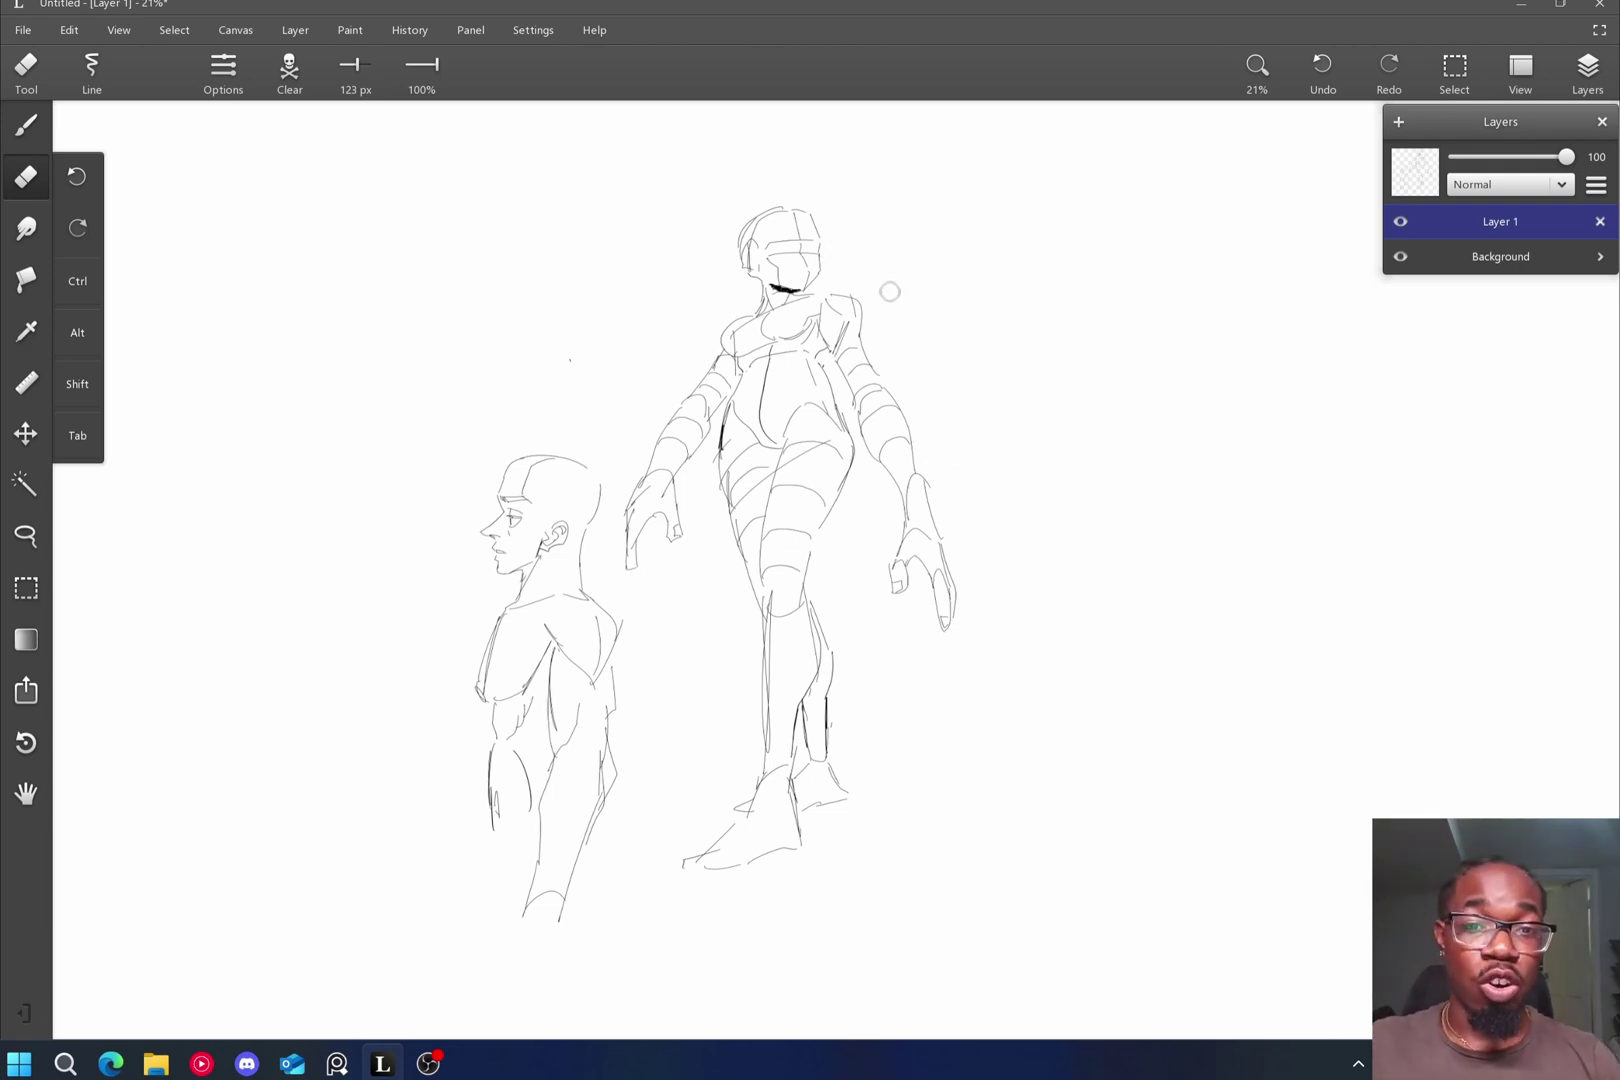
Draw a 16 px brush scribble in the empty space beside the standing figure's head and undo it.
key("b")
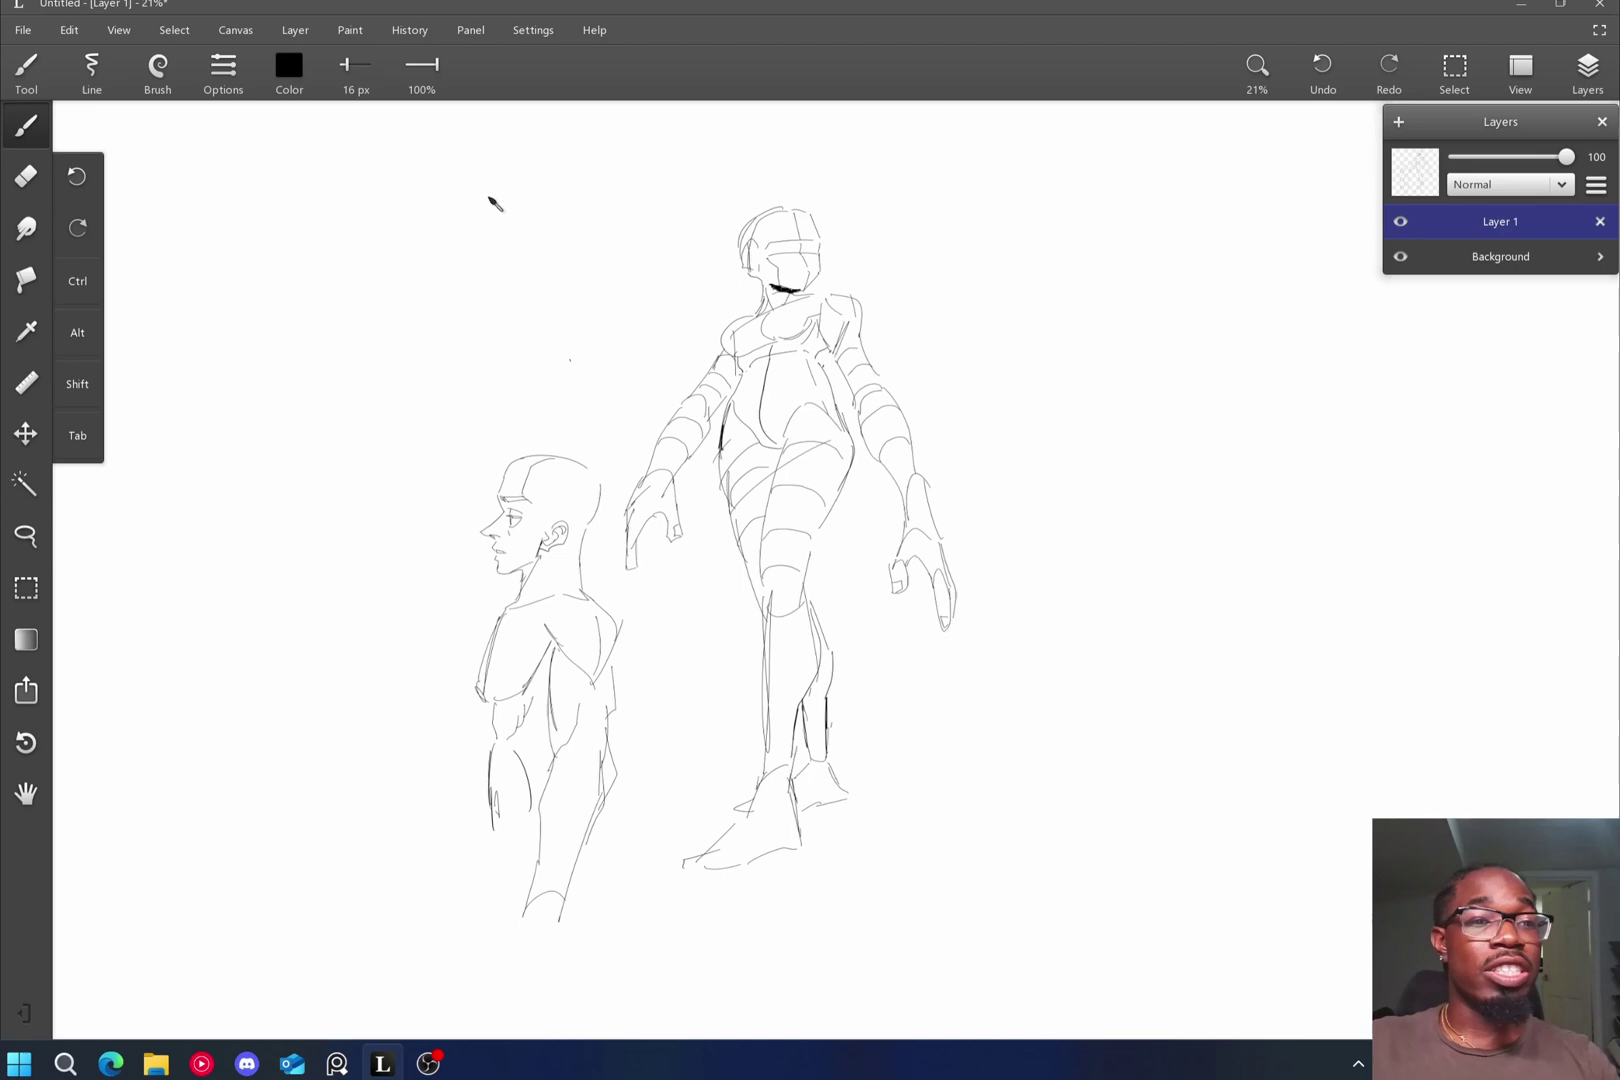
mouse_move(1090, 227)
left_mouse_down()
mouse_move(1092, 315)
mouse_move(1262, 284)
left_mouse_up()
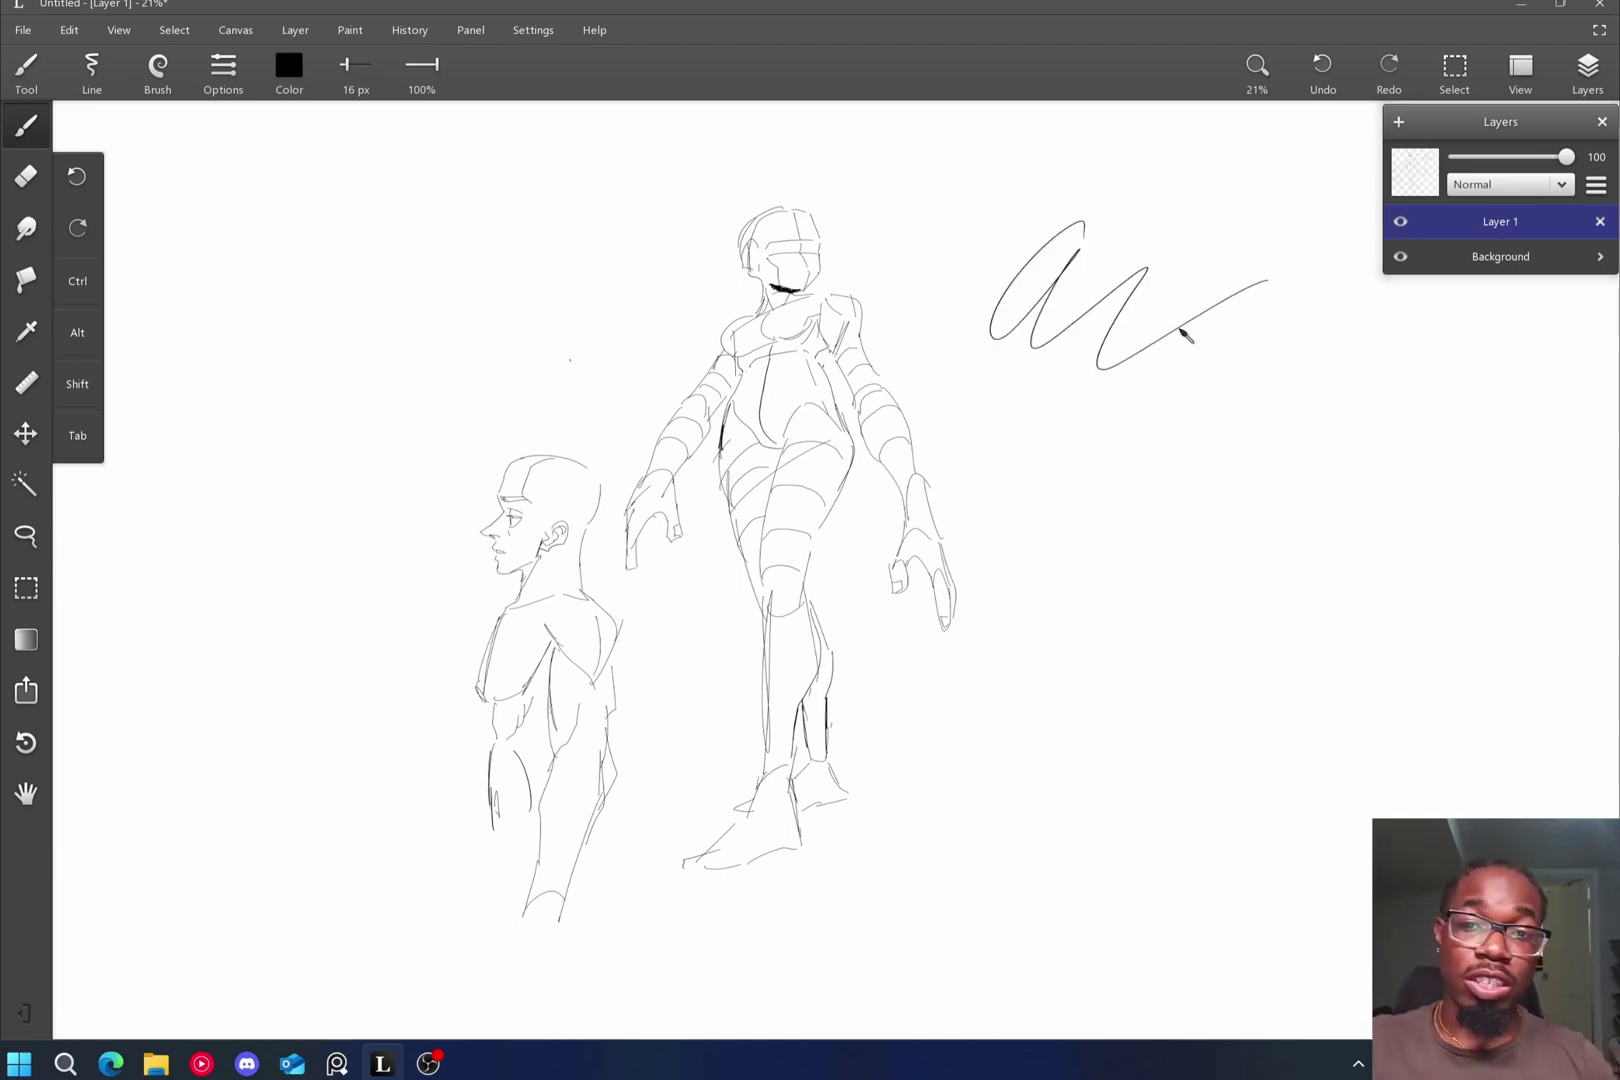
key("ctrl+z")
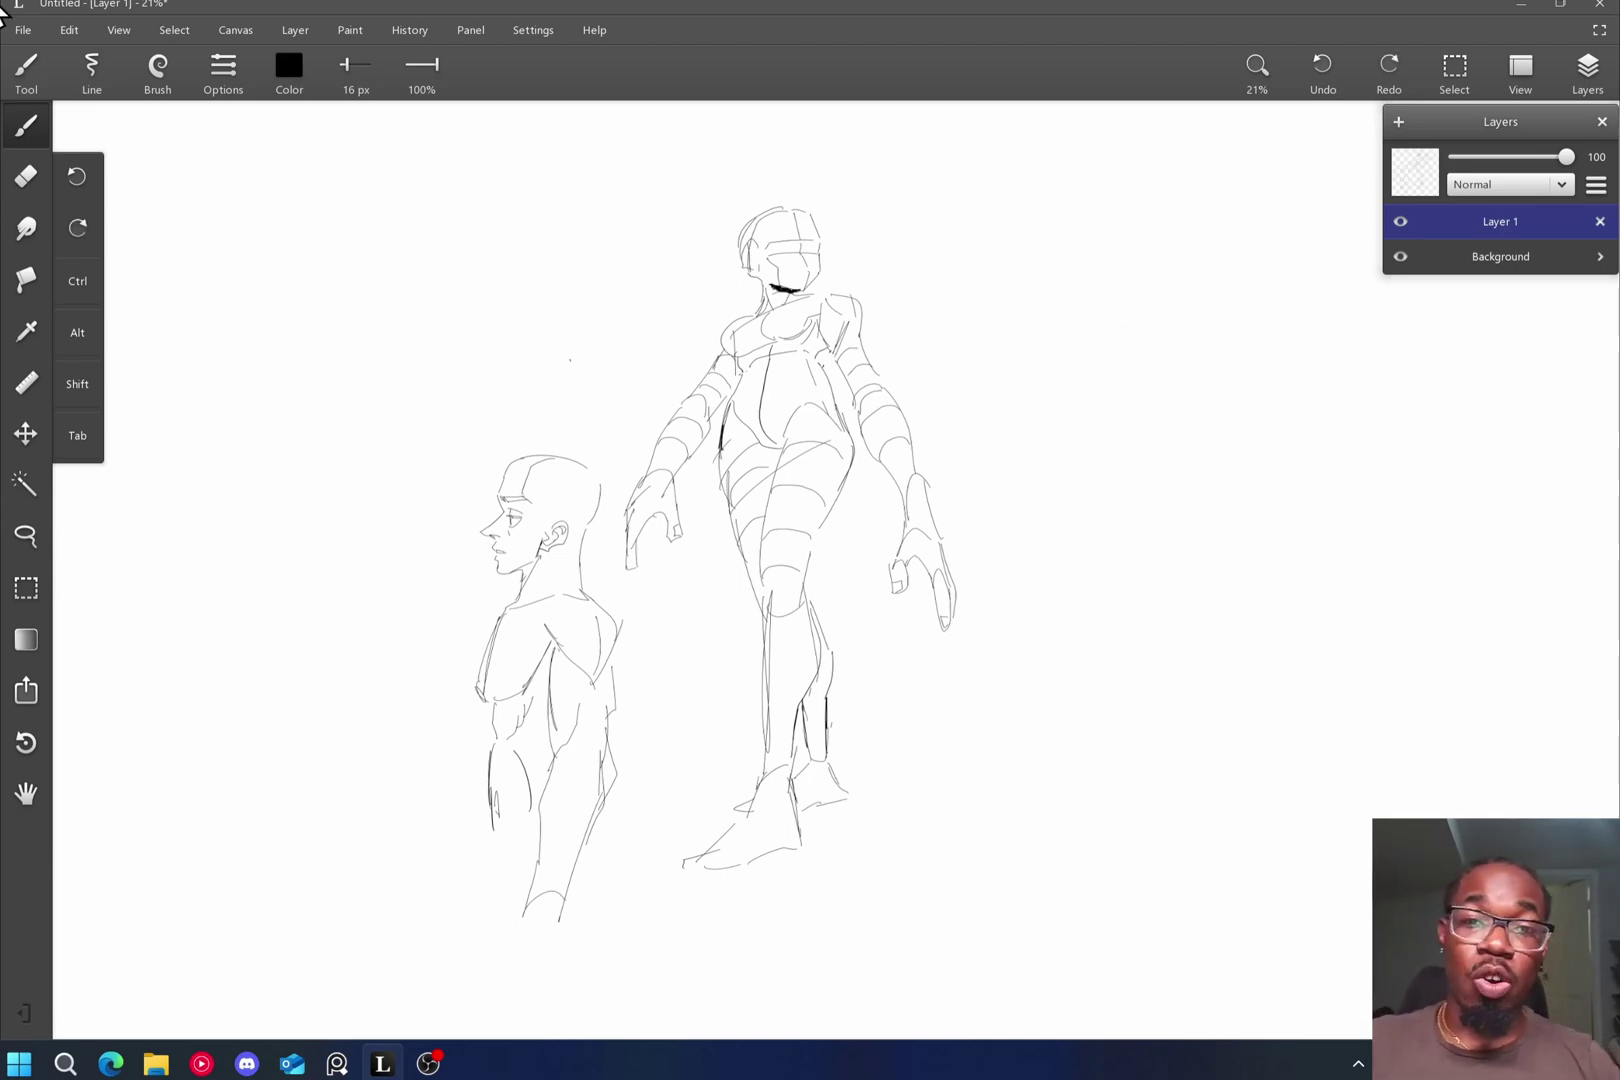
scroll(620, 560, "up", 3)
scroll(620, 560, "down", 2)
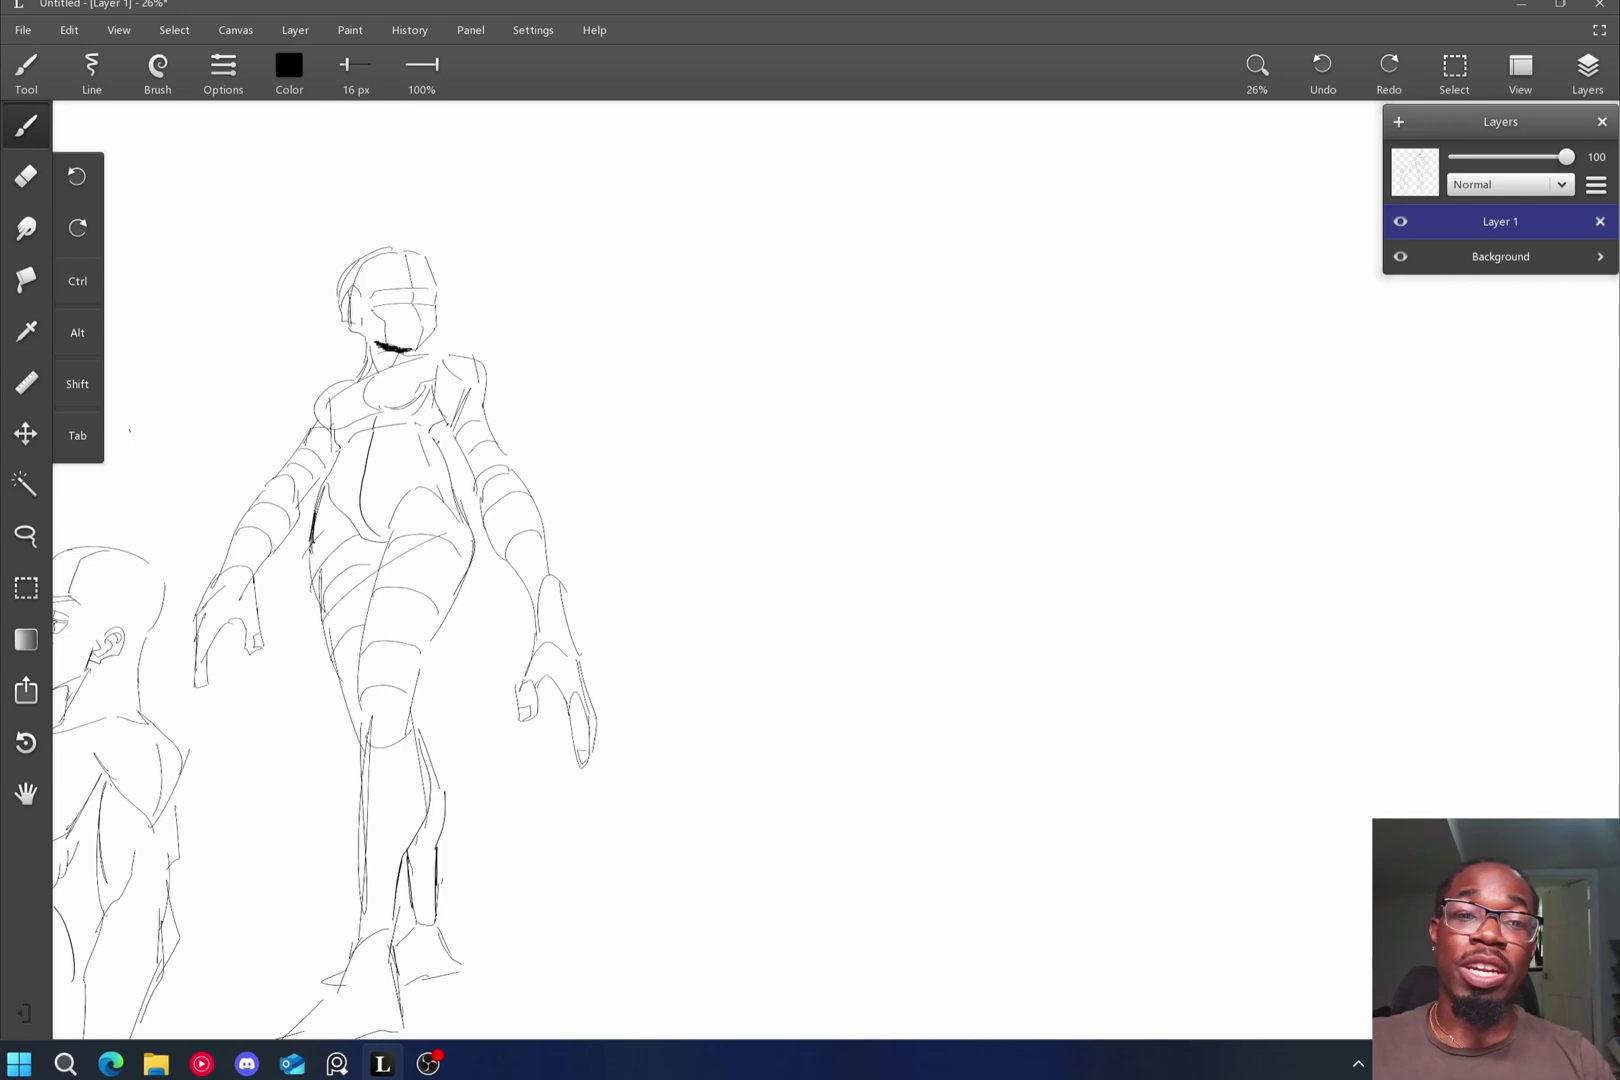
scroll(400, 560, "down", 2)
scroll(700, 560, "left", 5)
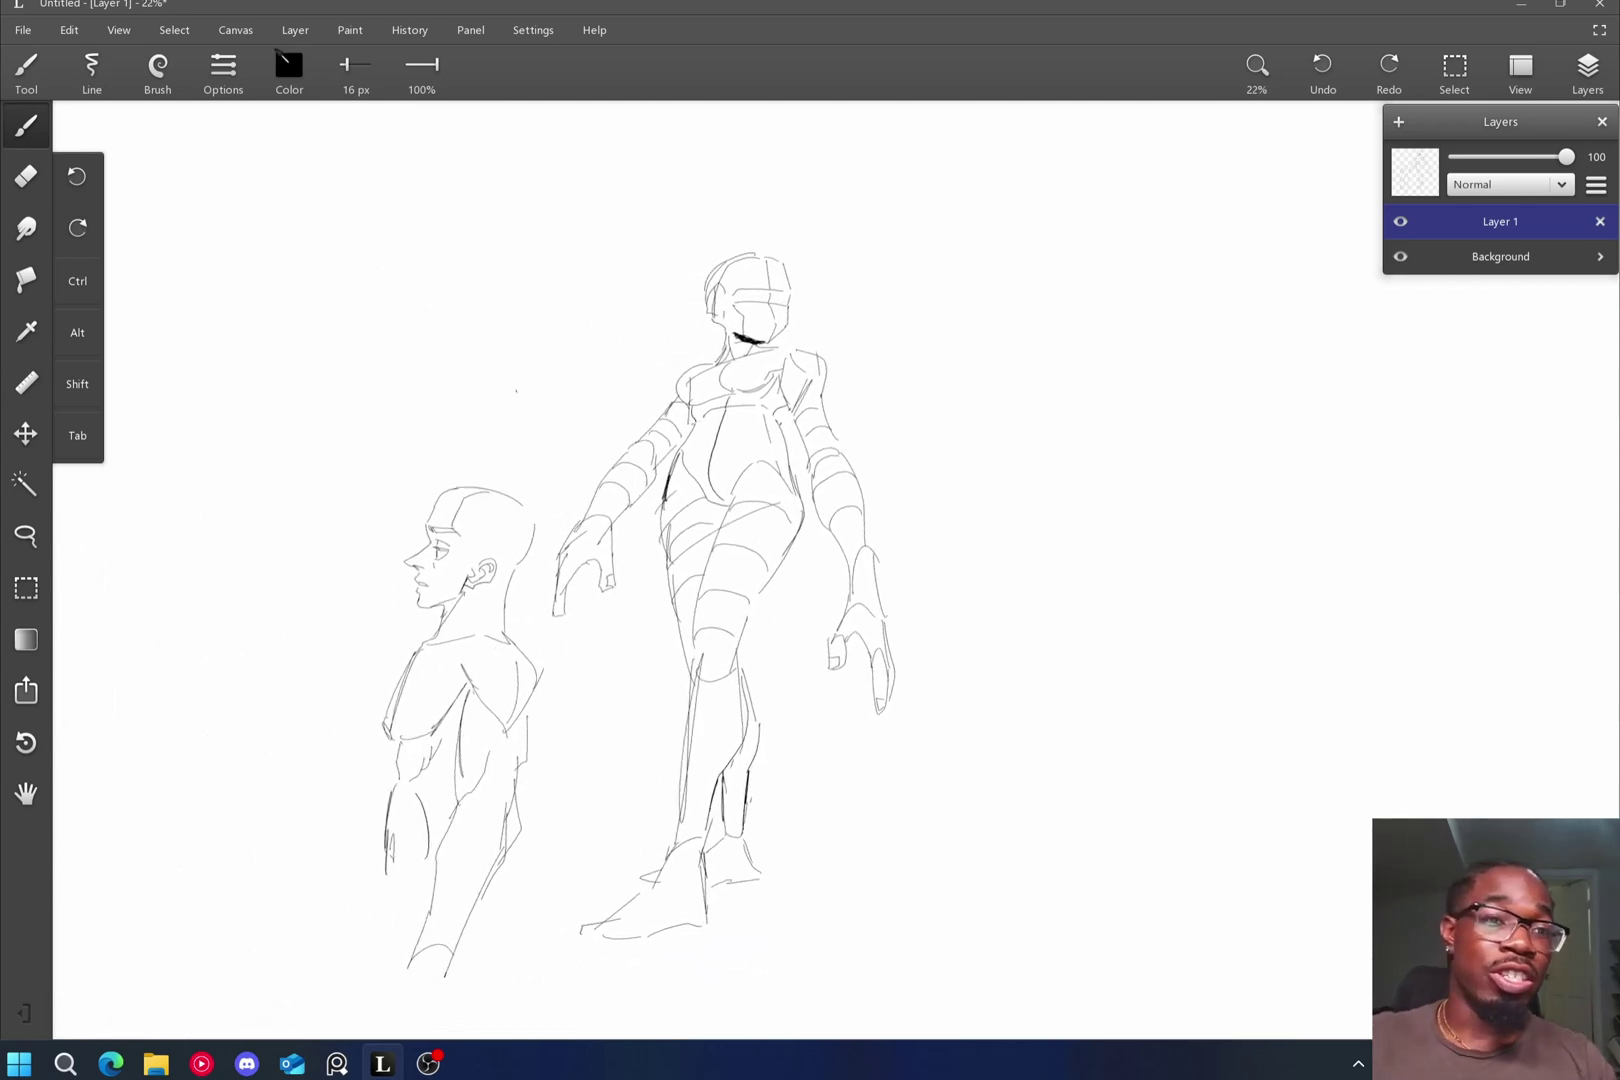
Open the recent drawing listed between slime.leo and robo girl.leo.
left_click(24, 30)
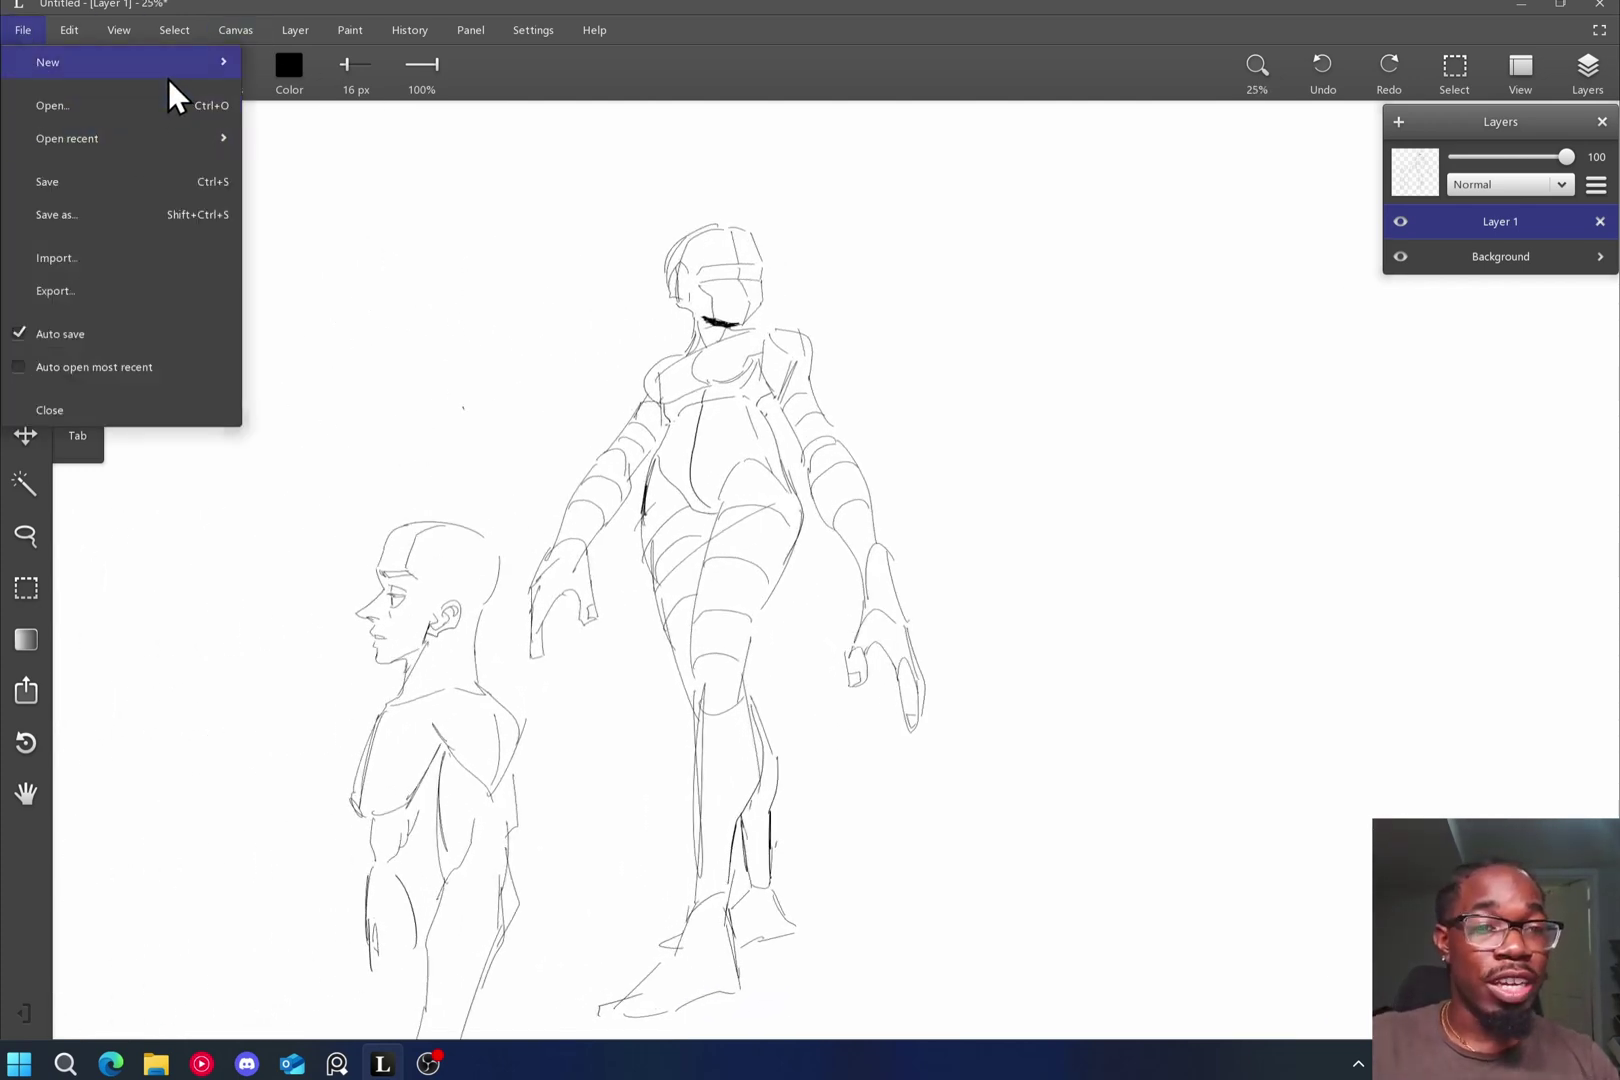
mouse_move(200, 80)
mouse_move(200, 134)
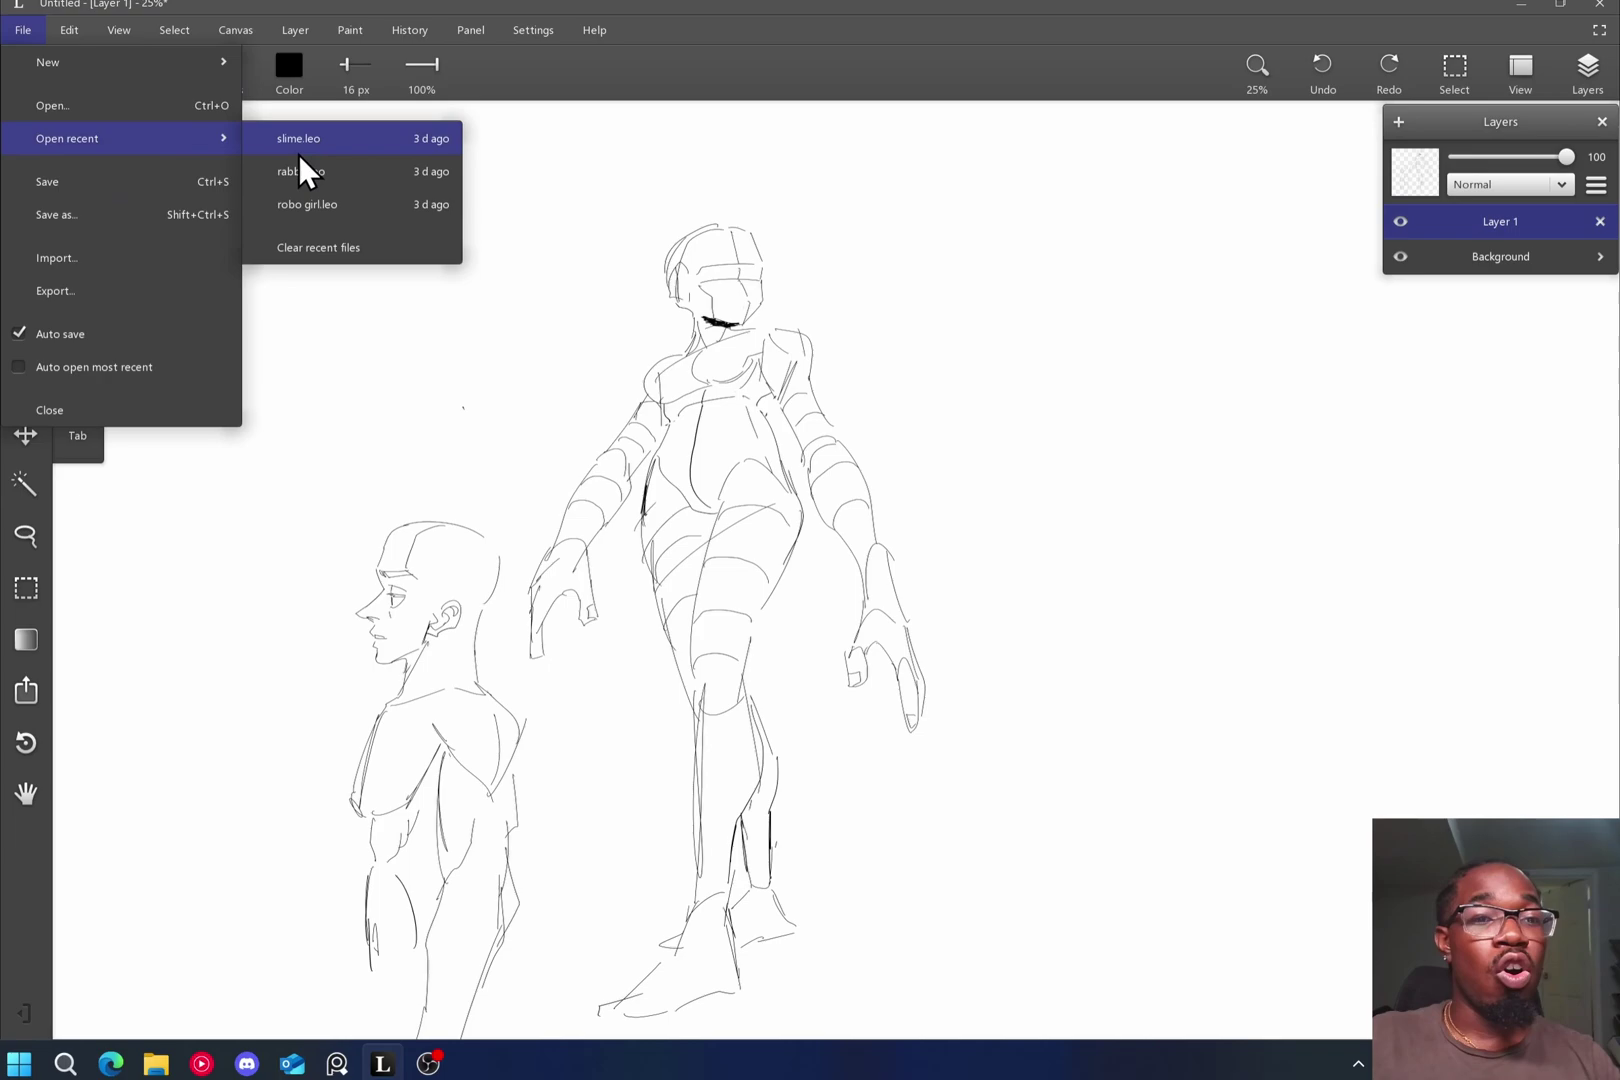
left_click(330, 171)
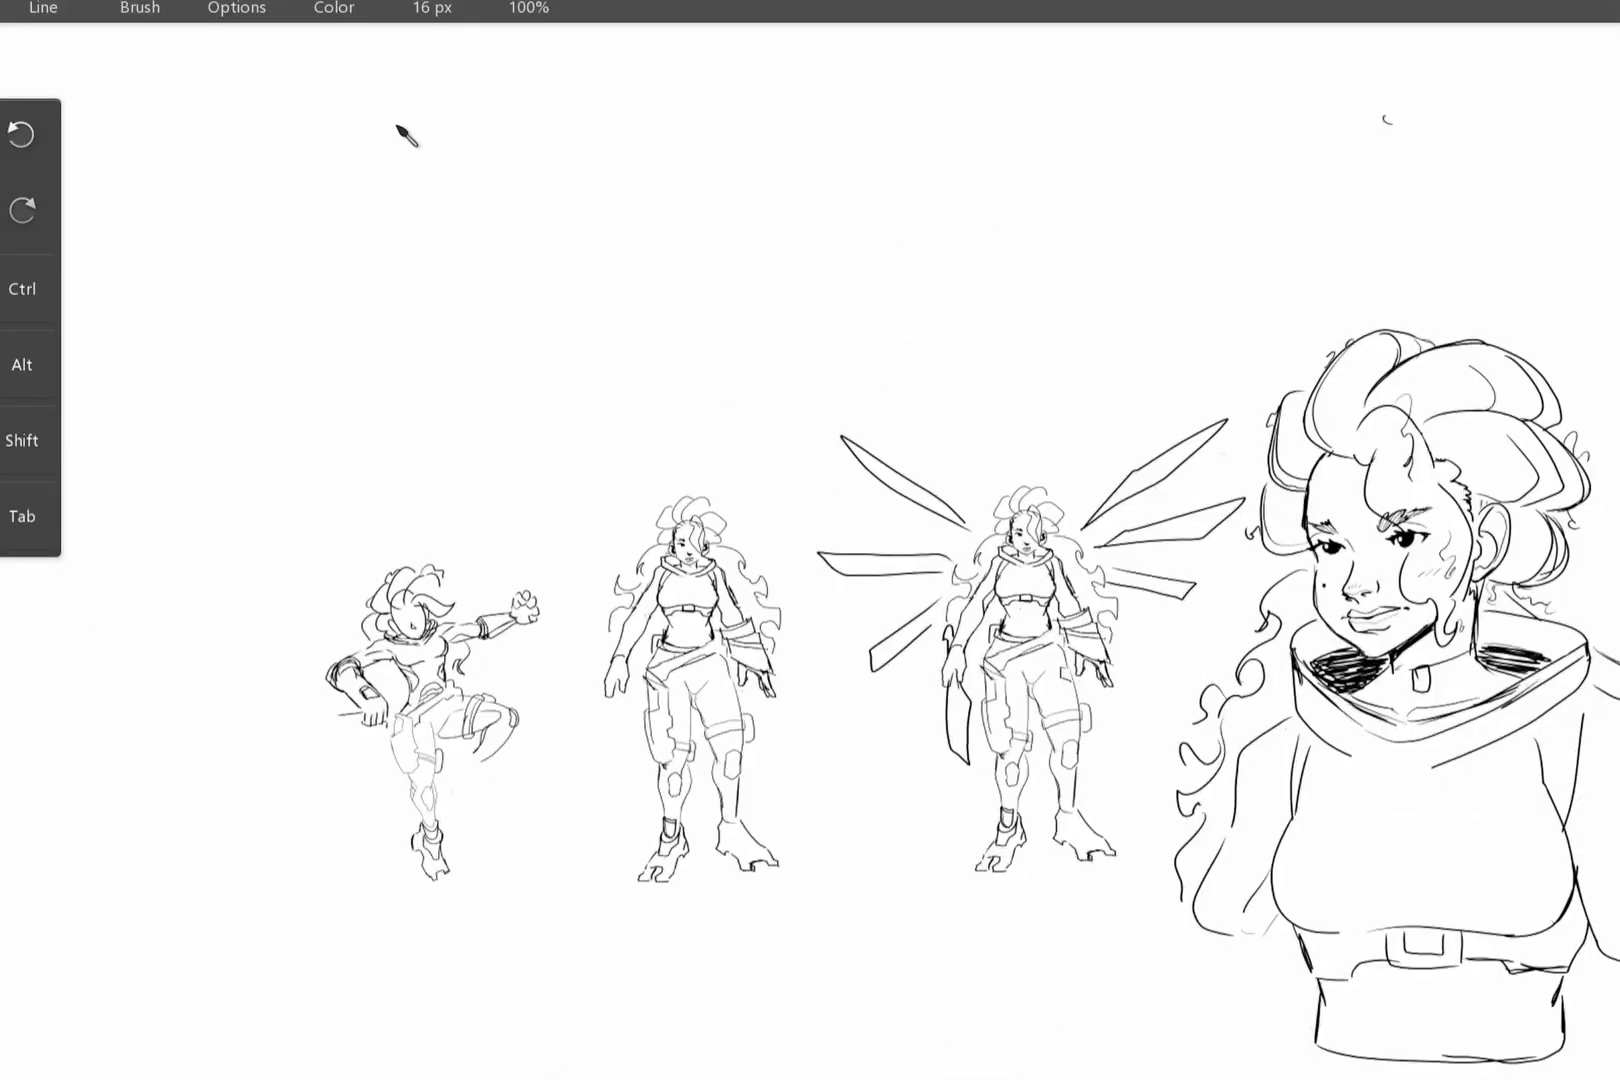
Examine the row of character sketches up close, from the small full-body poses to the large bust portrait.
scroll(476, 572, "up", 5)
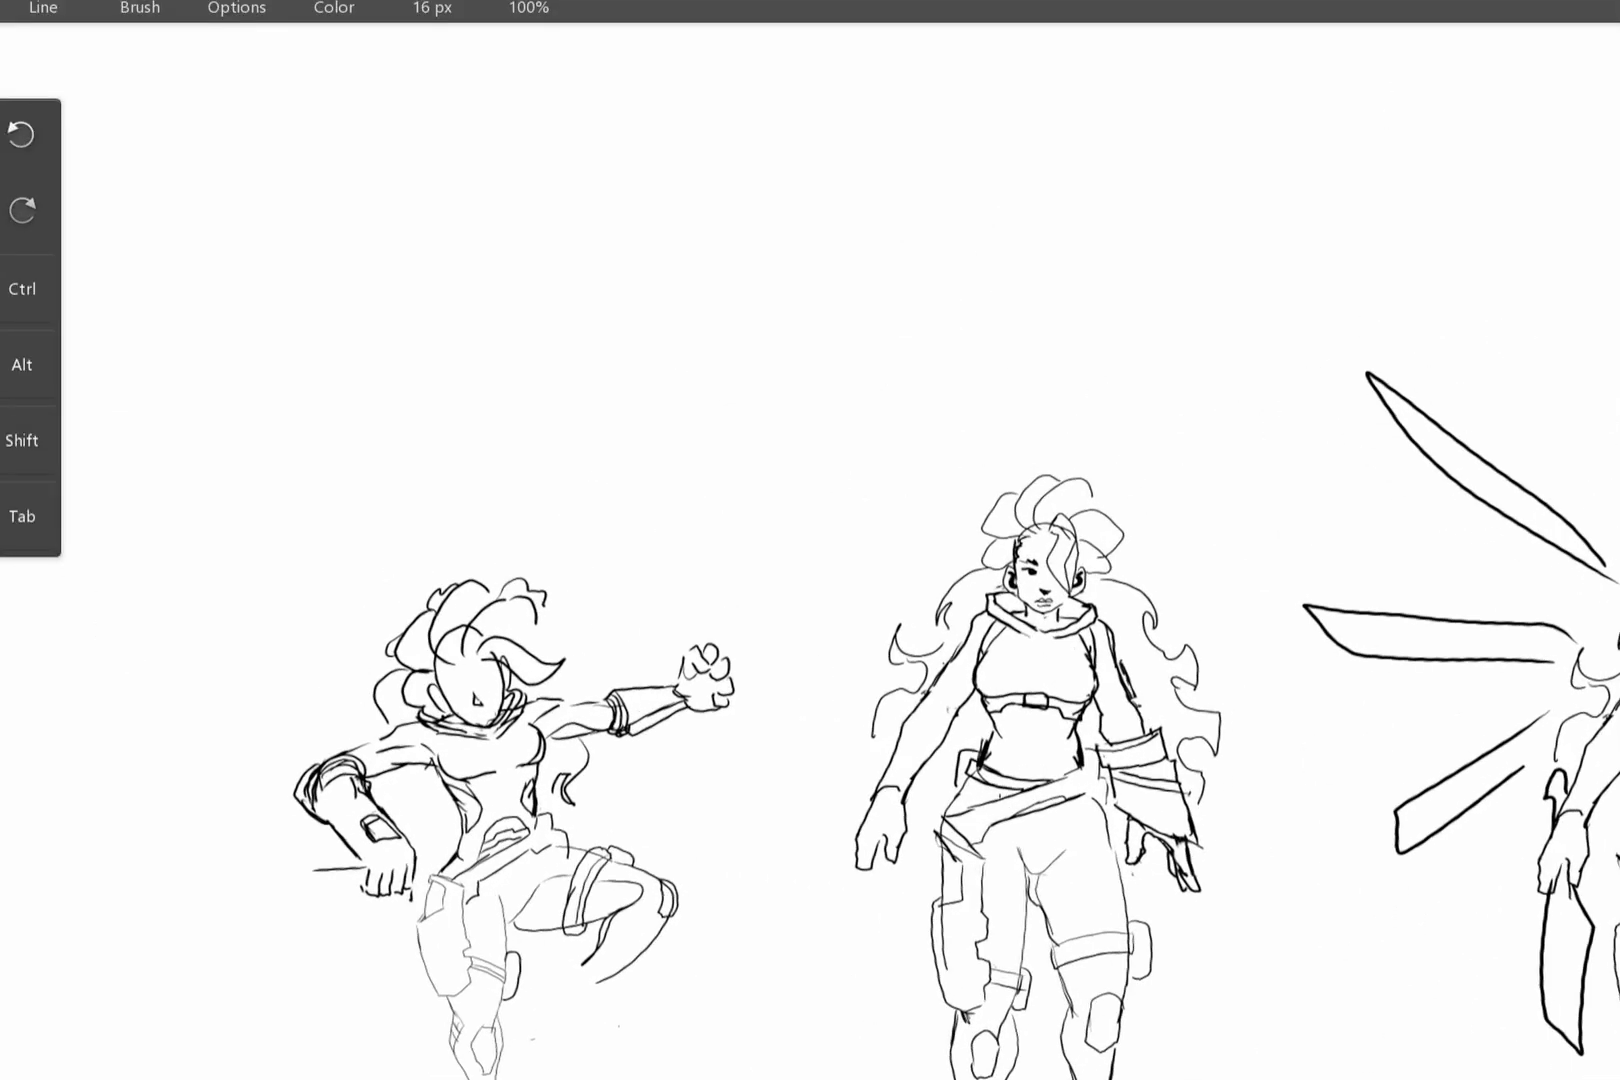
scroll(810, 540, "up", 3)
scroll(810, 540, "down", 6)
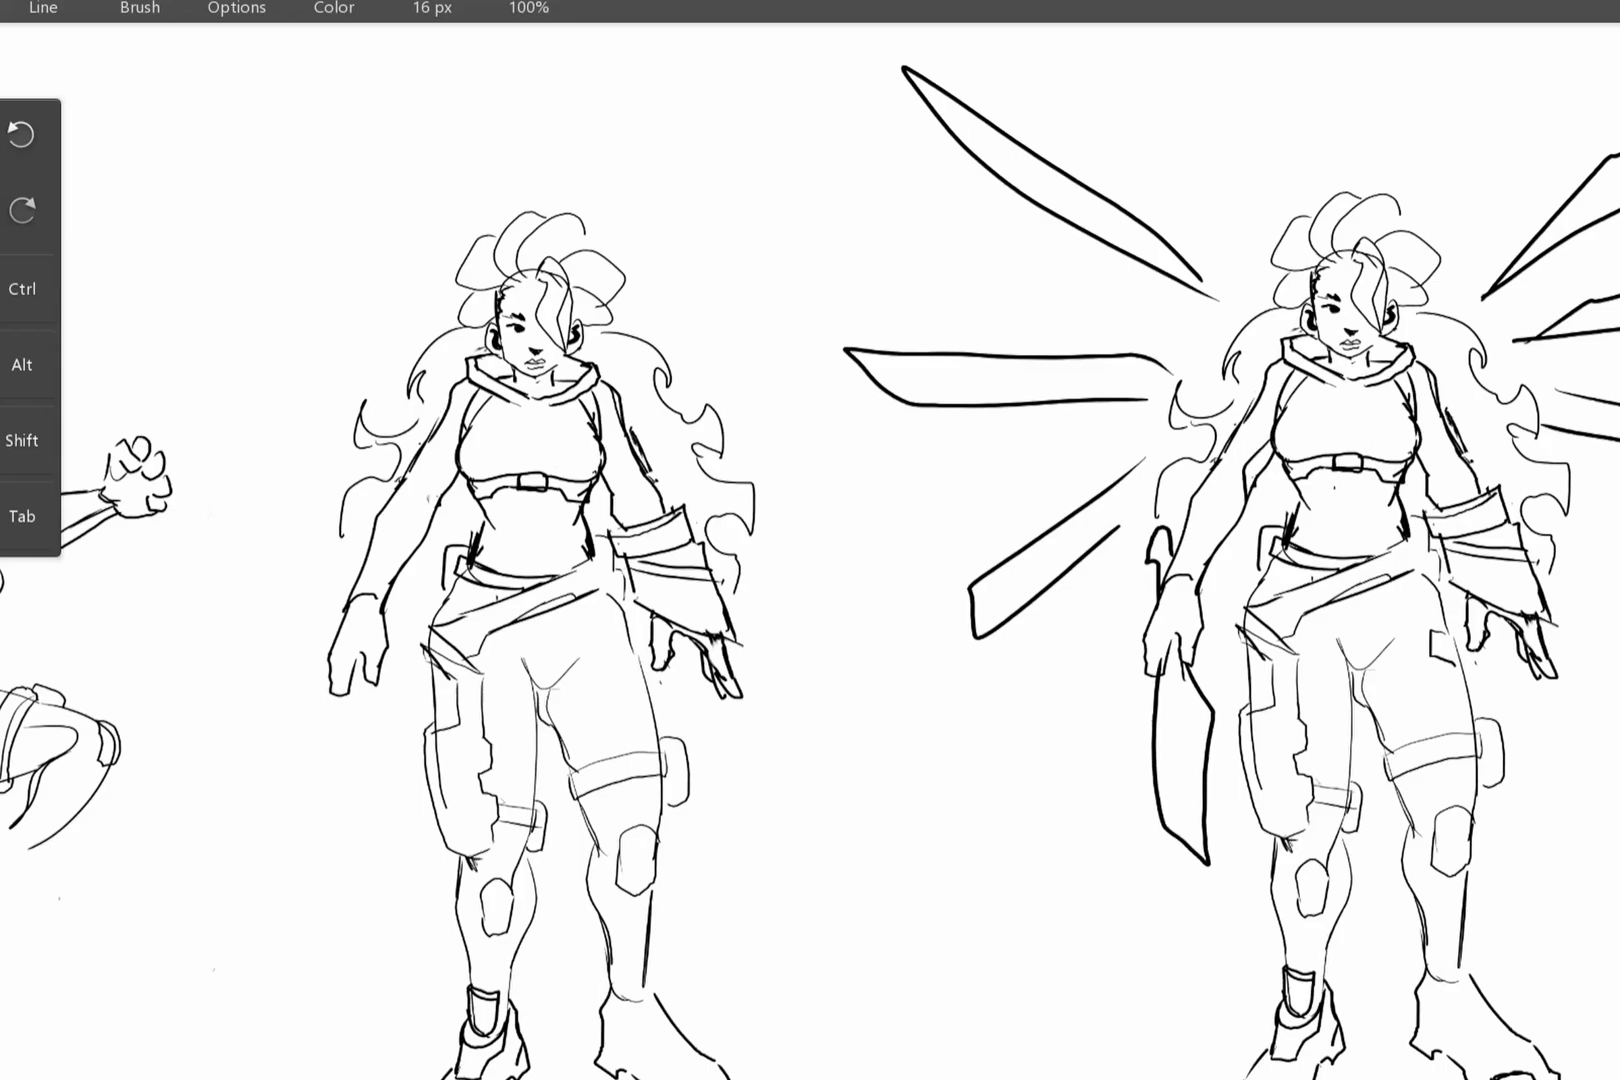
scroll(810, 540, "right", 5)
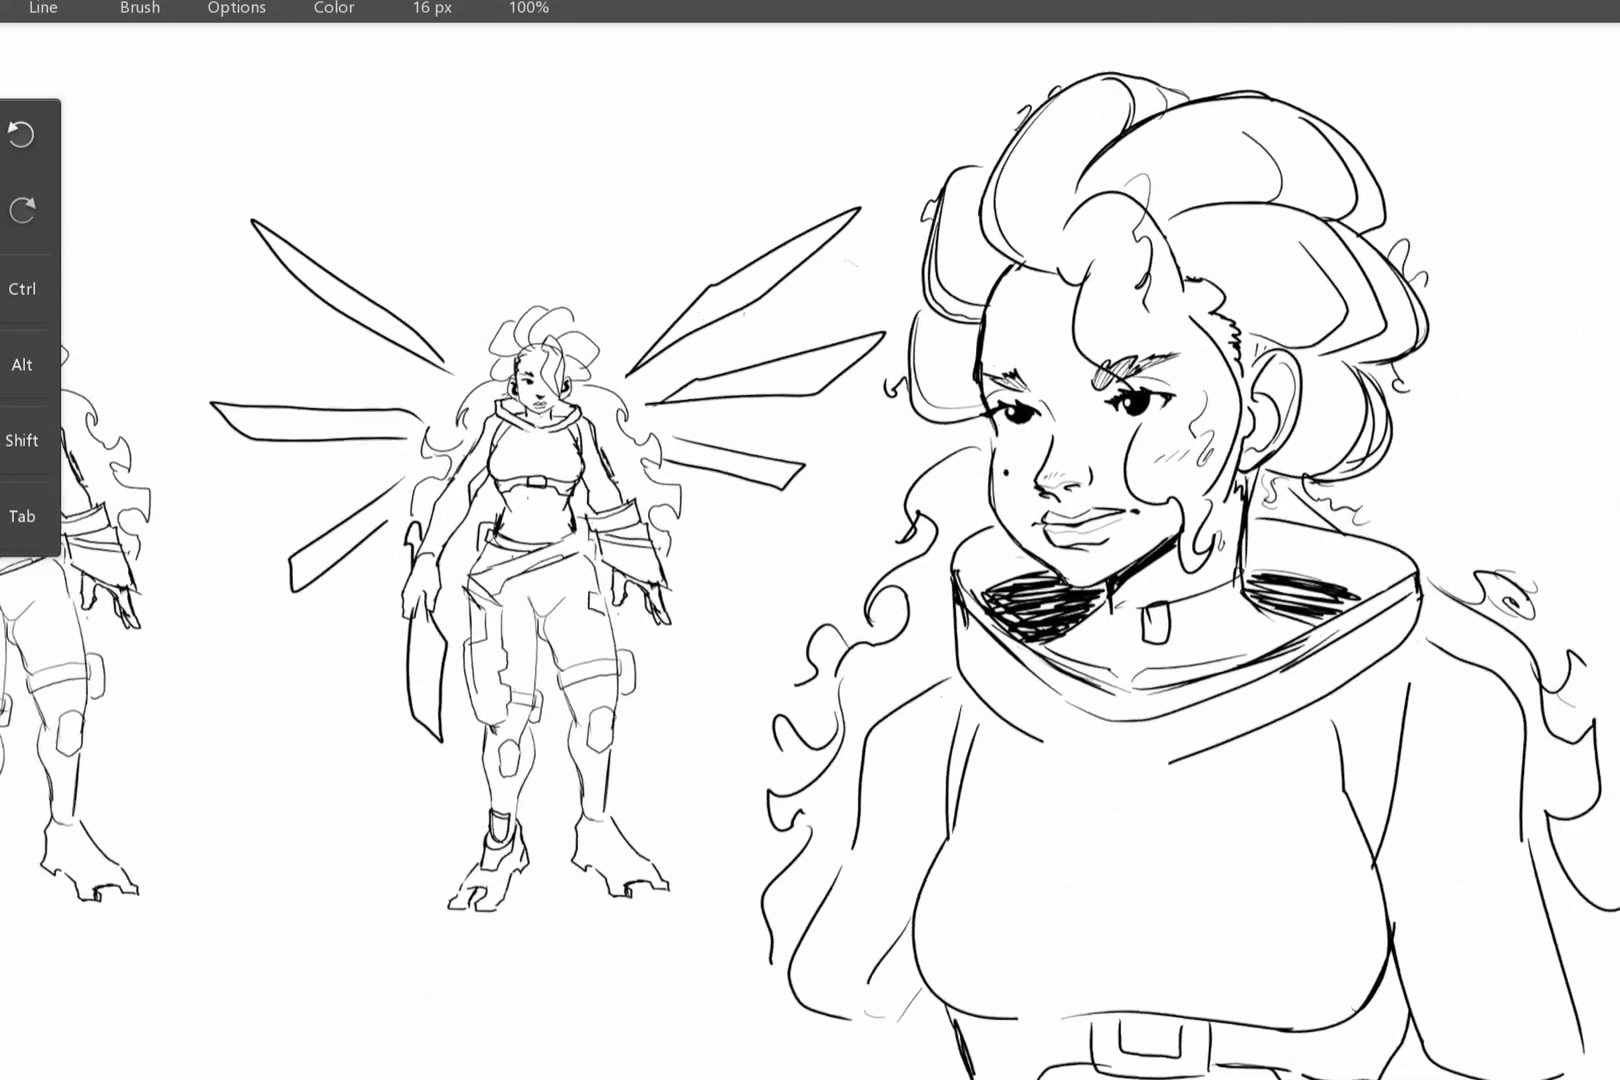
scroll(948, 300, "down", 5)
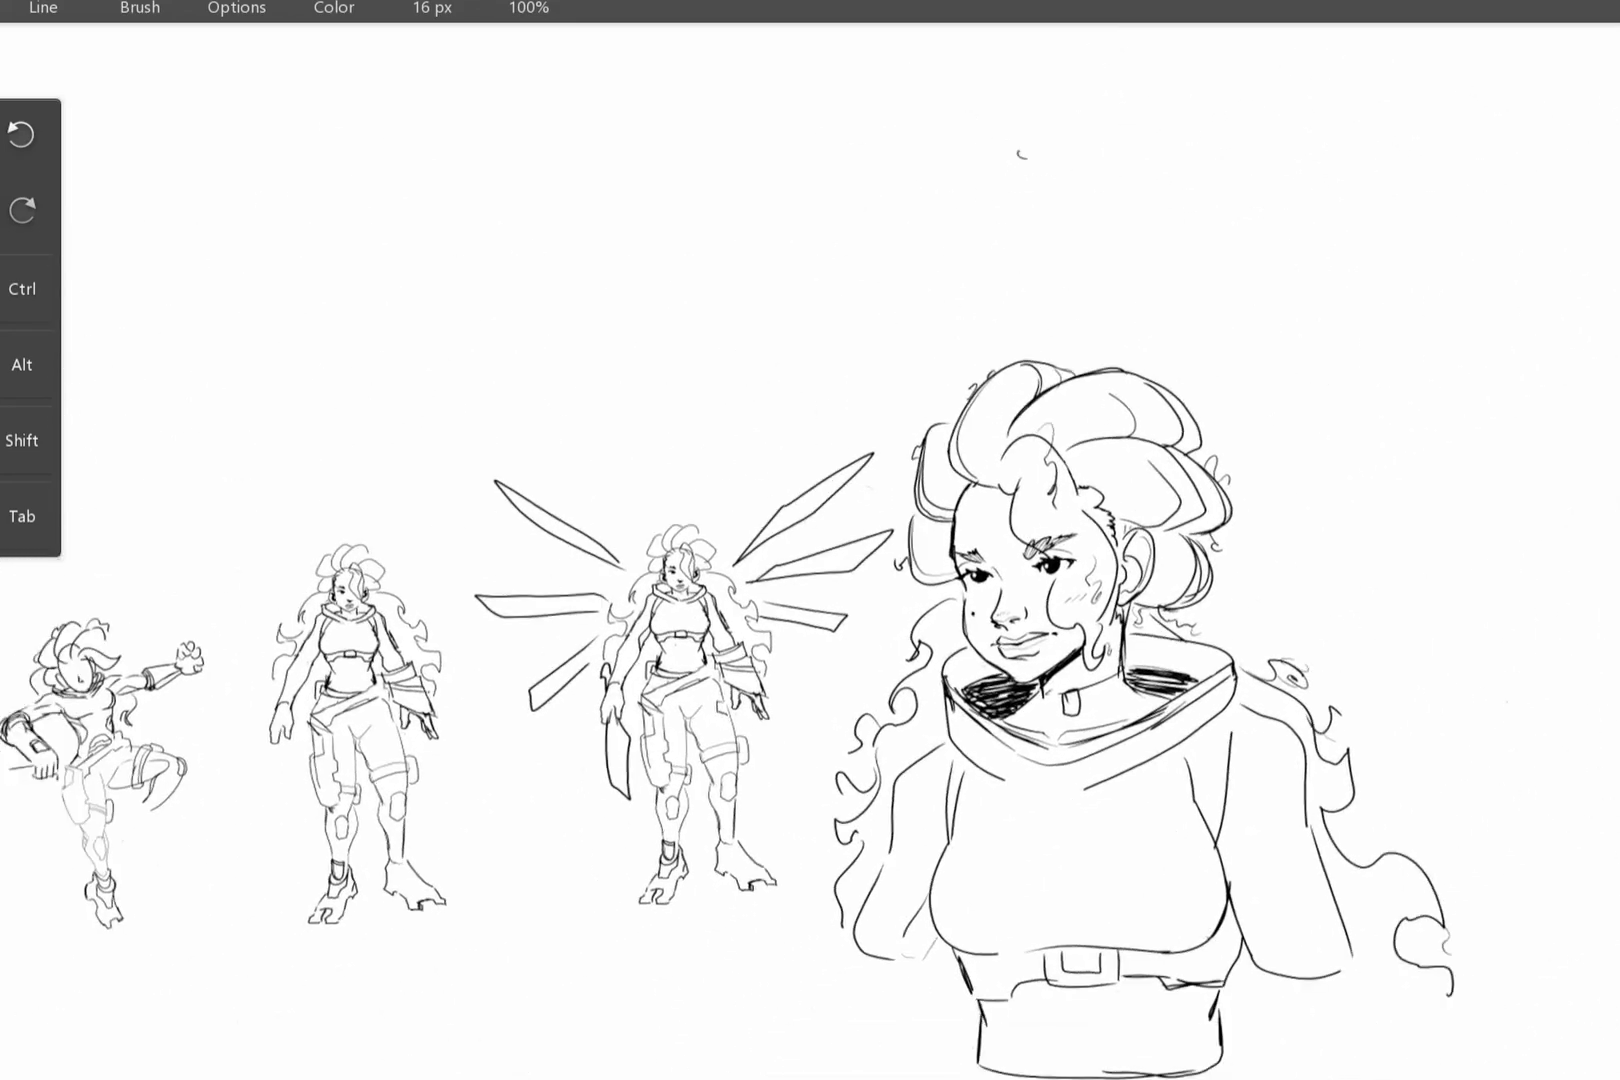
scroll(1097, 56, "up", 3)
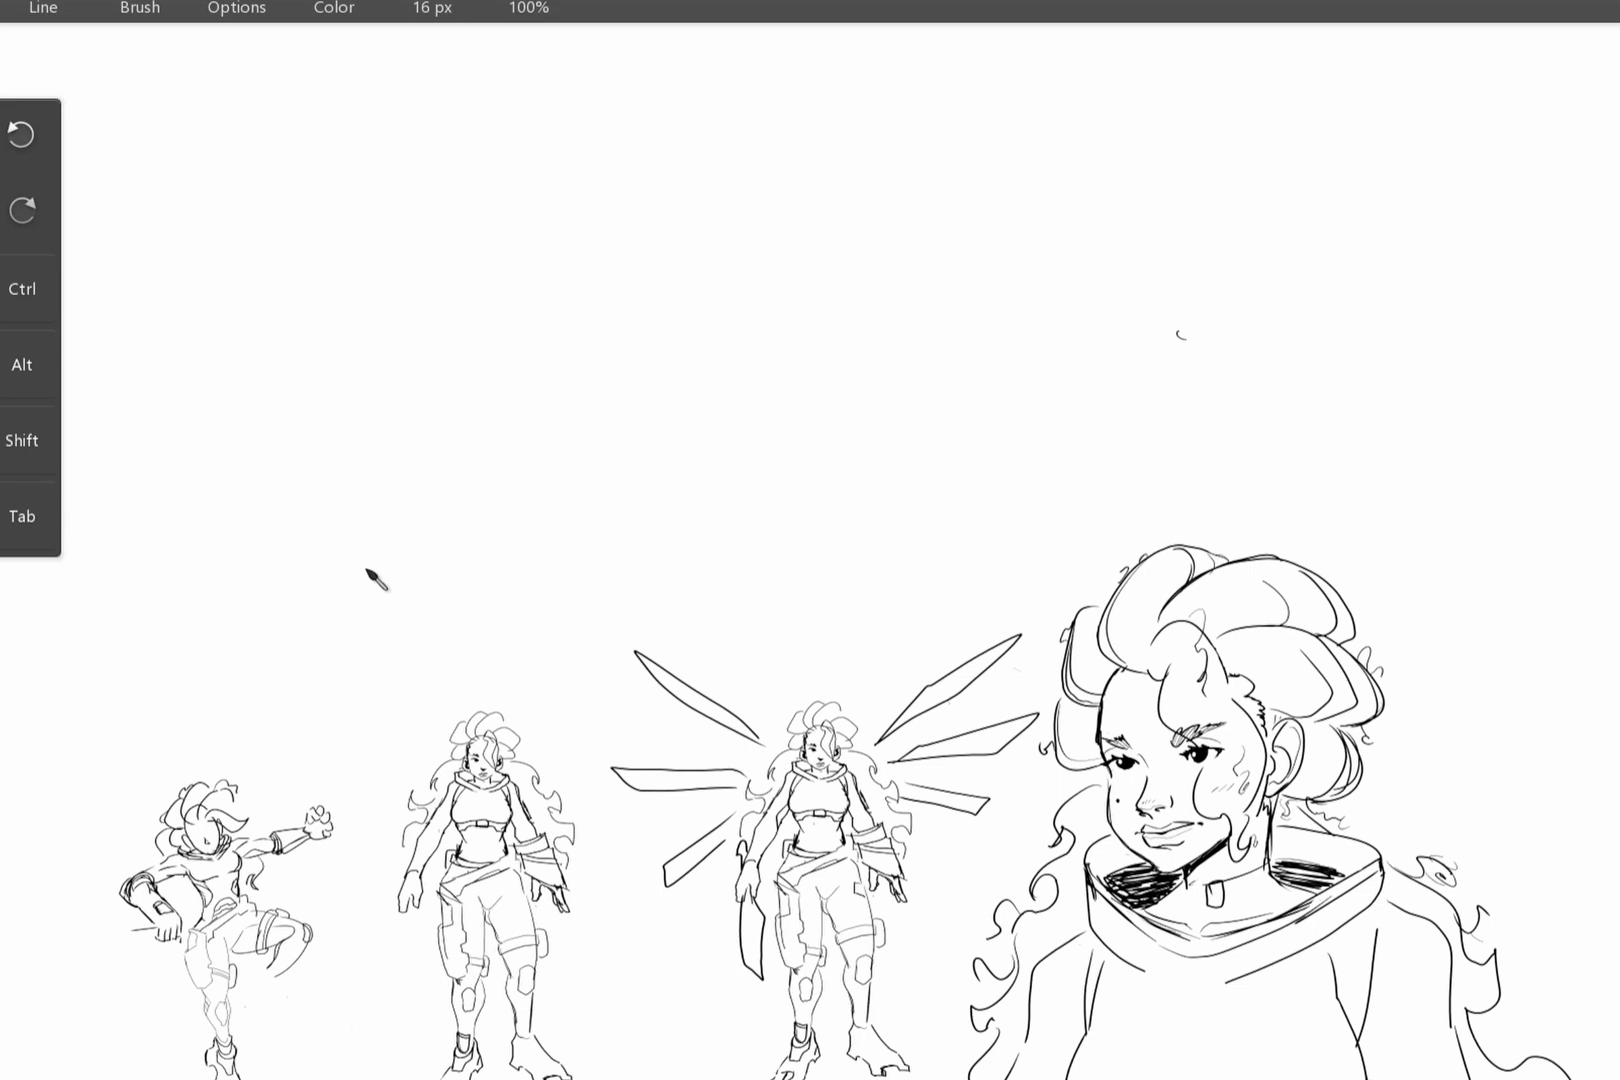
Bring up the slime.leo and robo girl.leo drawings to show their sketches.
left_click(28, 10)
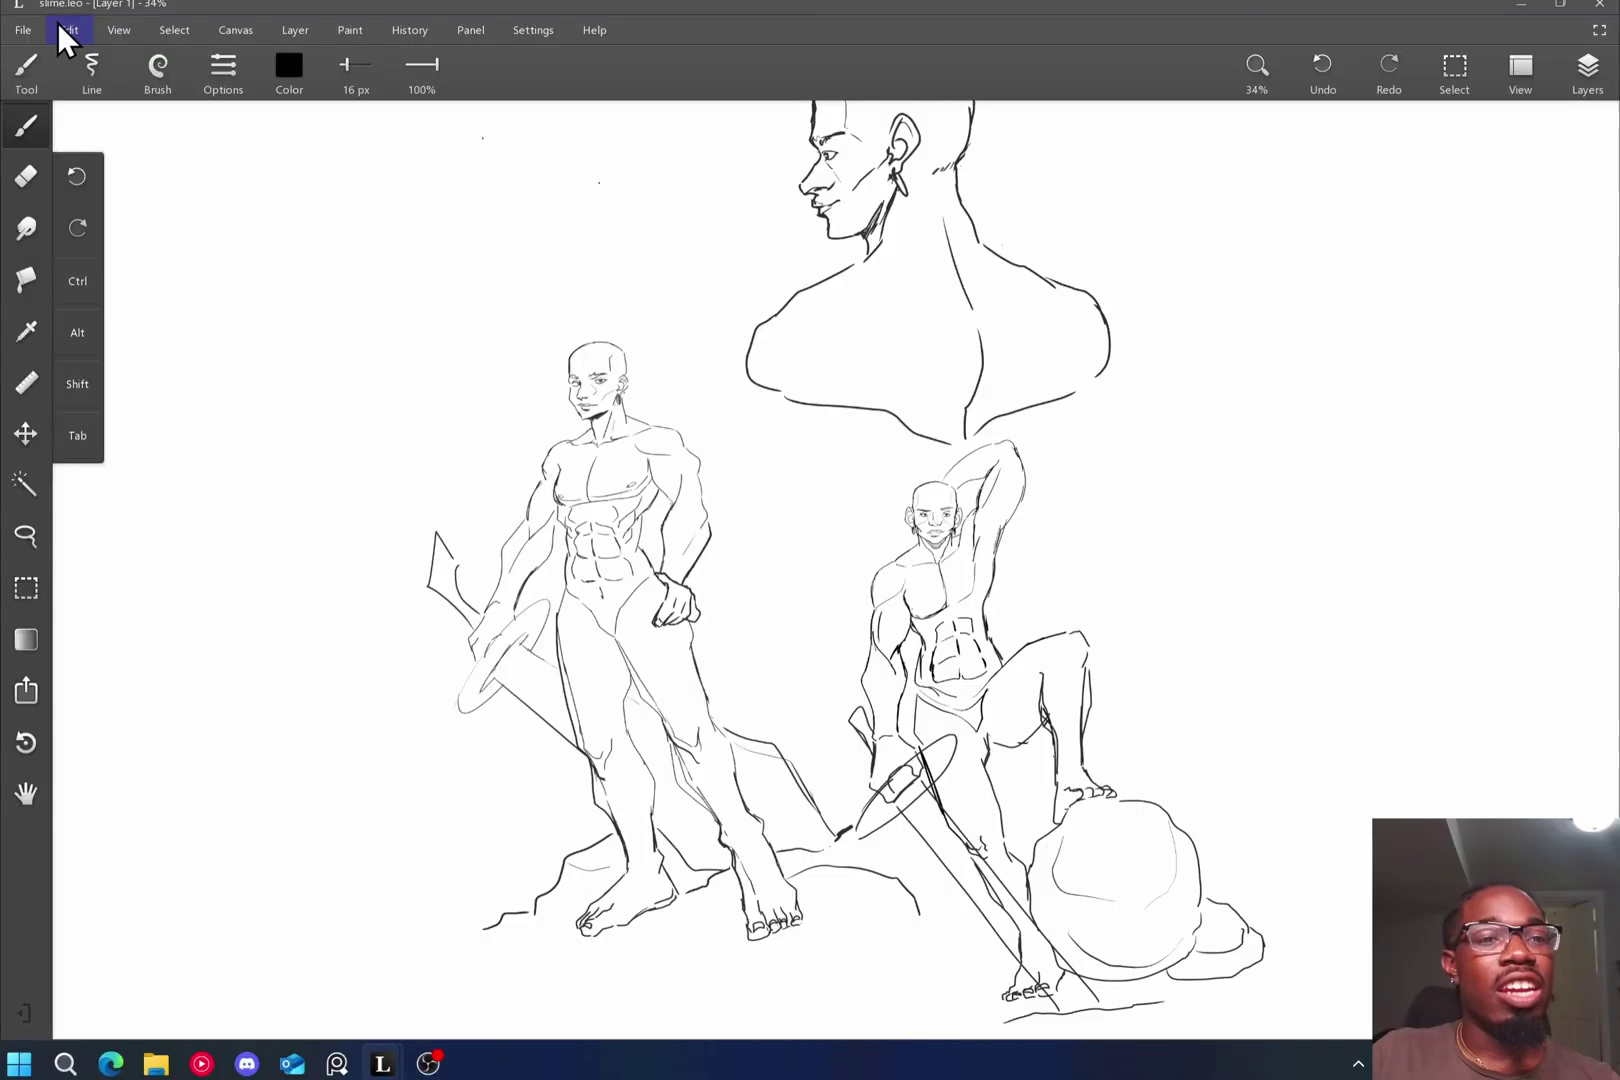
left_click(22, 30)
mouse_move(44, 60)
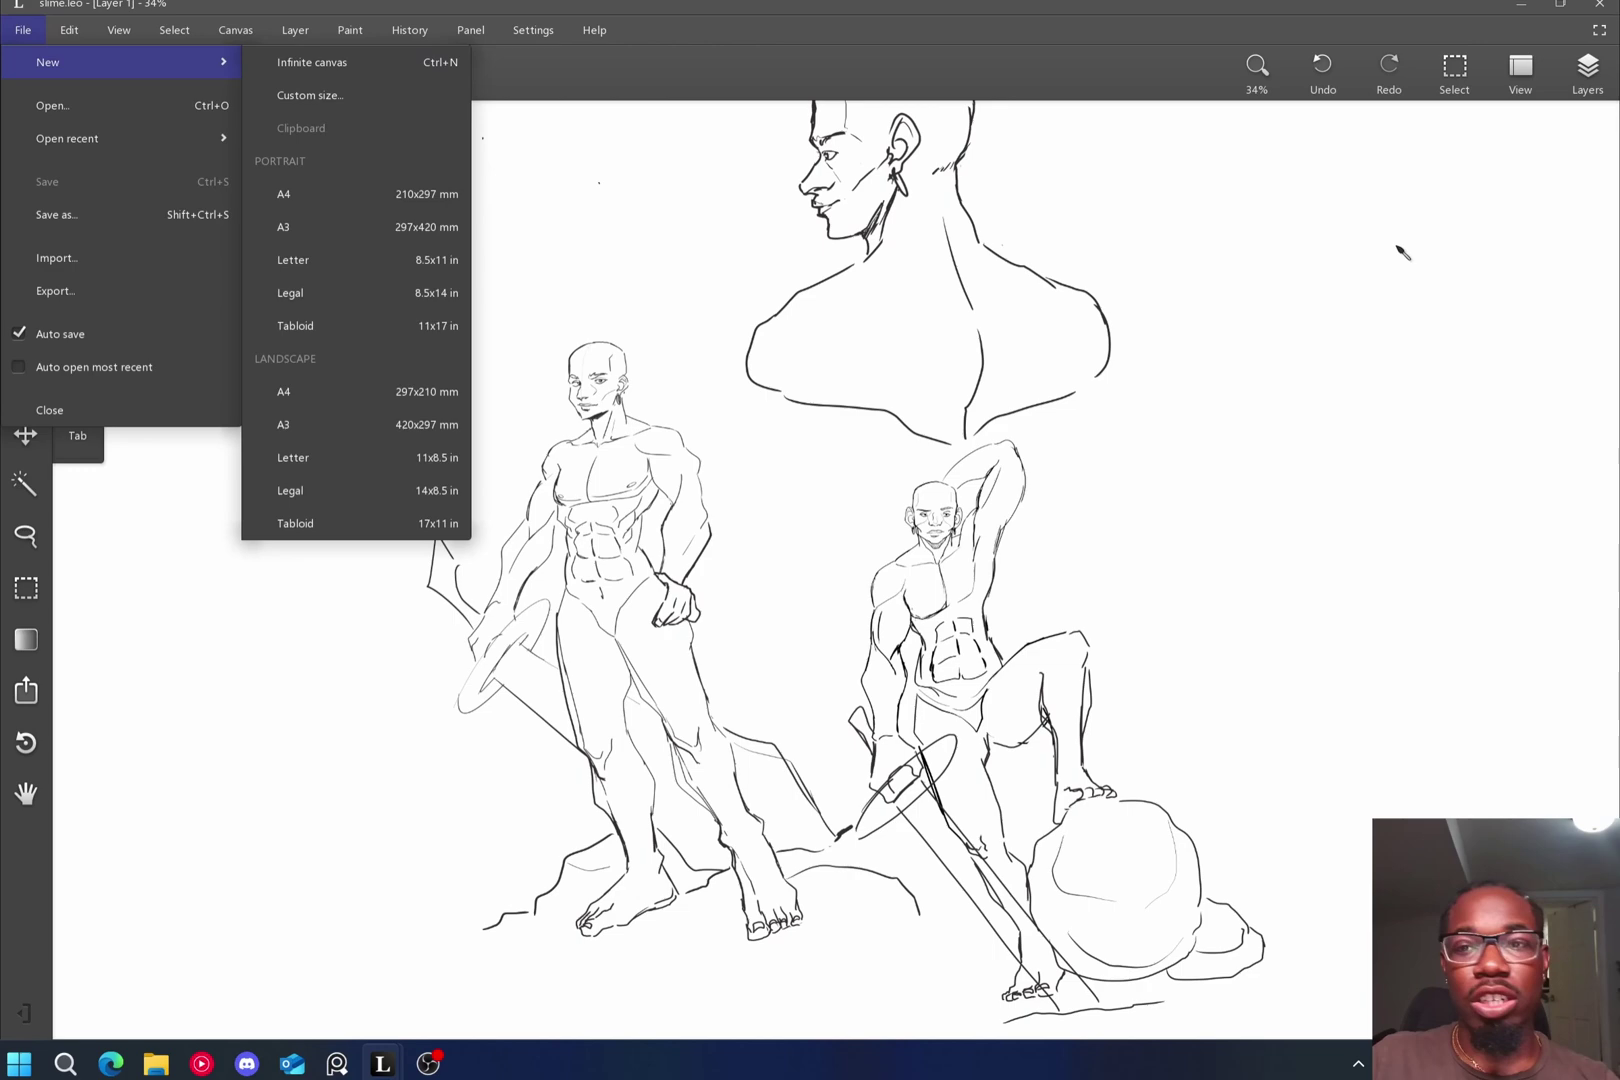
left_click(1590, 28)
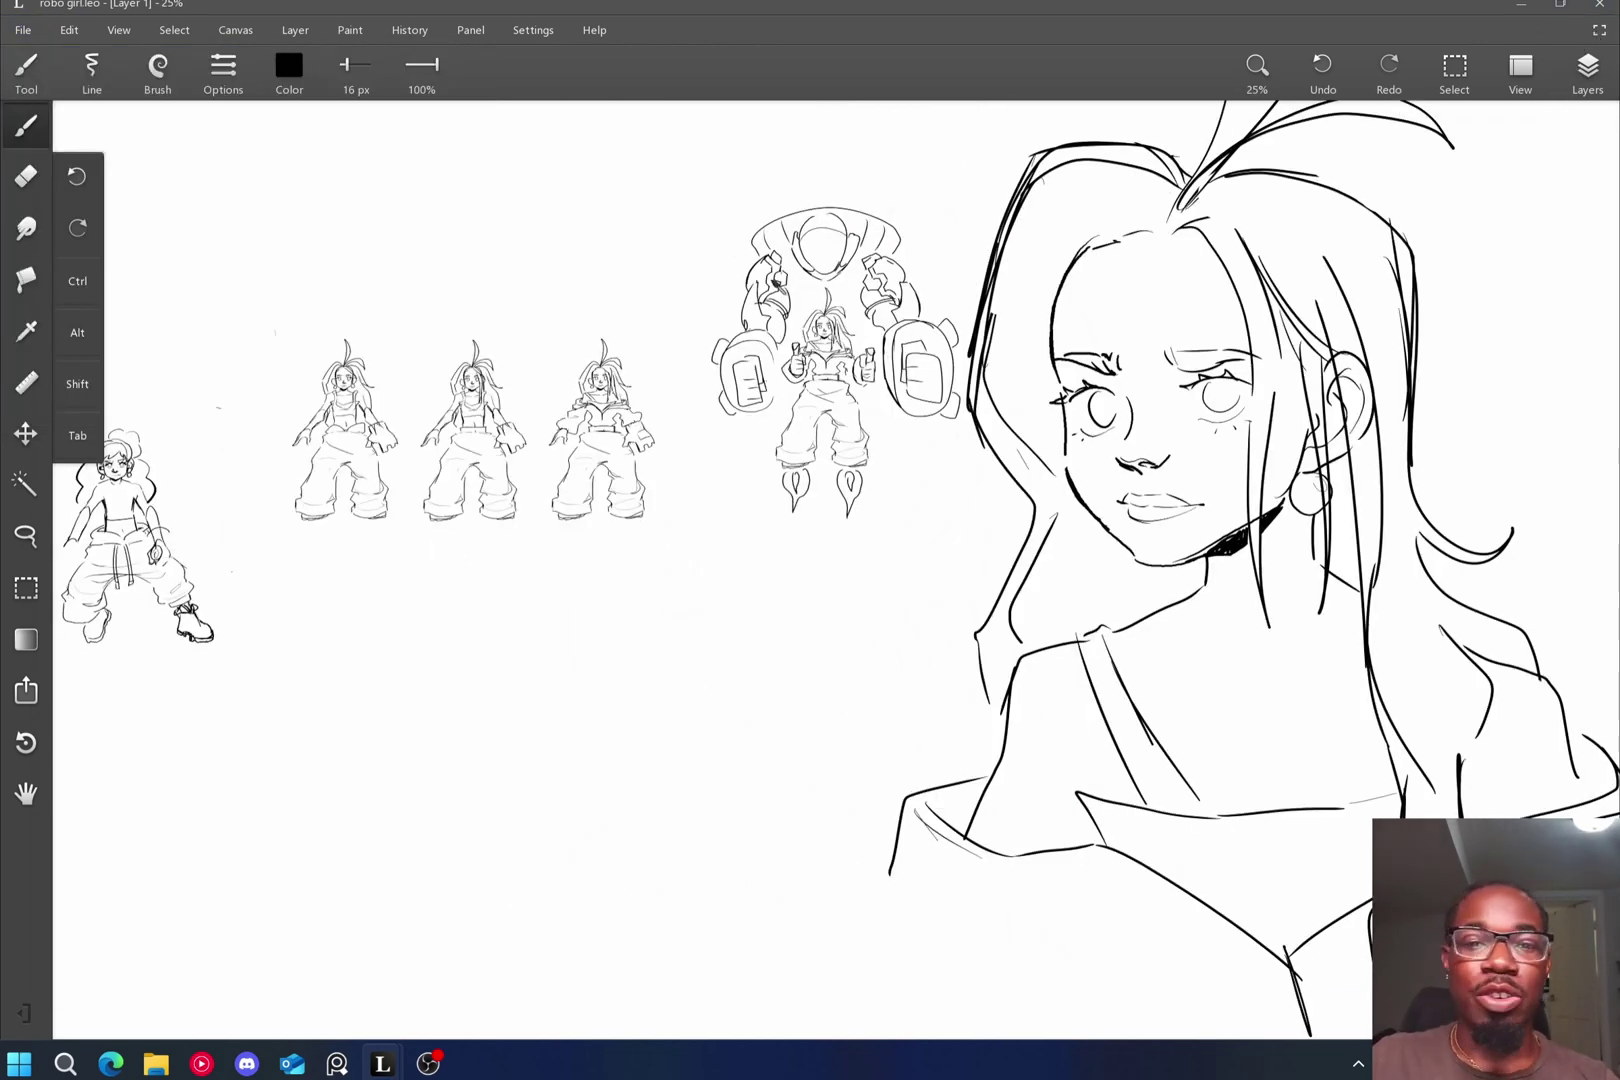
Return to the untitled drawing with the two figures and set the window opacity to 40%.
mouse_move(381, 1063)
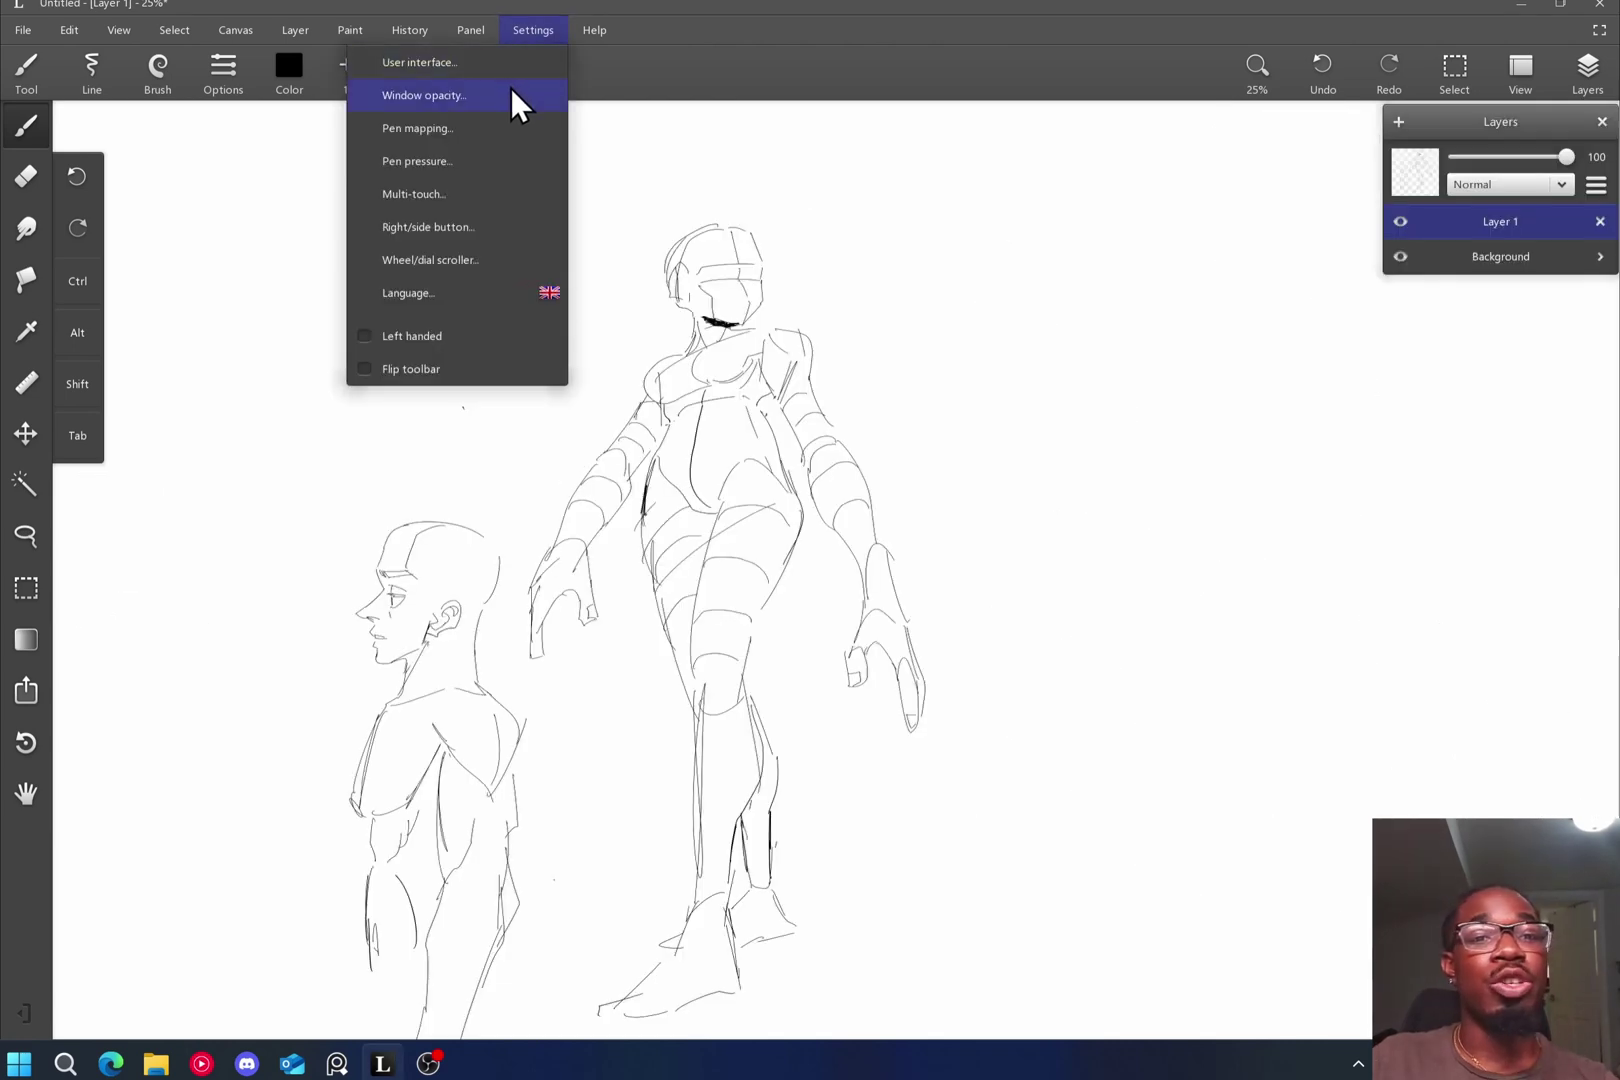
left_click(511, 93)
left_click_drag(904, 520, 775, 521)
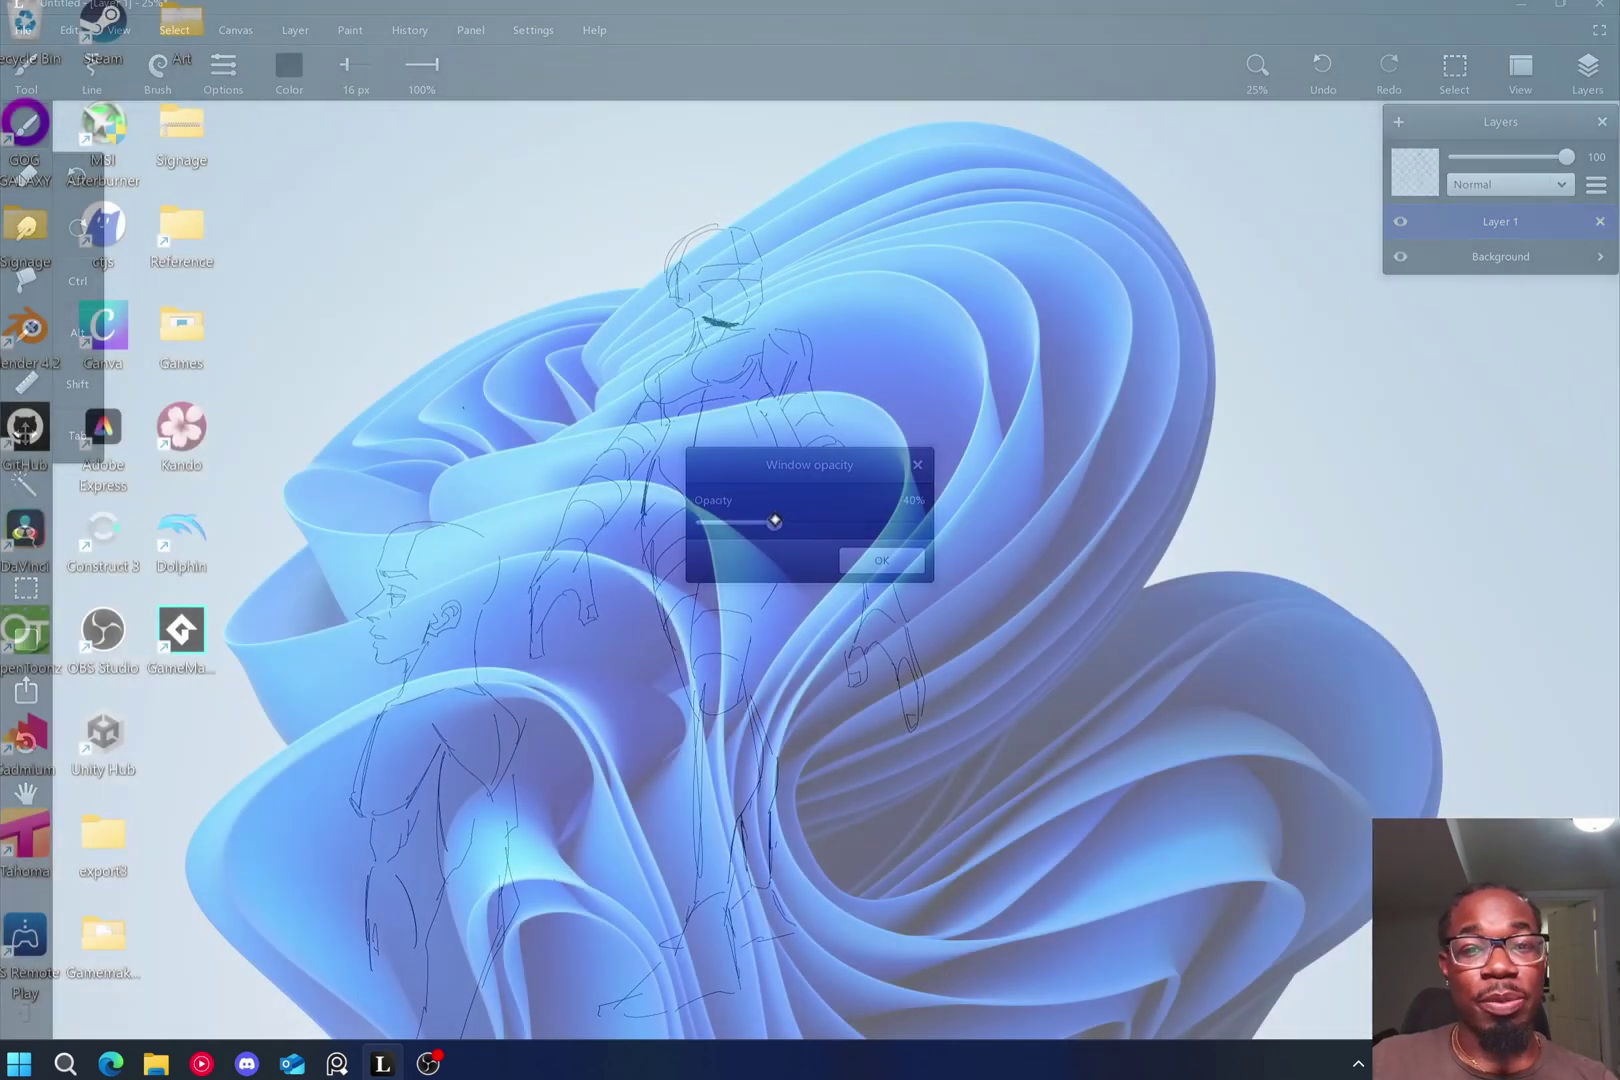
left_click(864, 556)
Draw test strokes over the desktop wallpaper seen through the translucent window and undo them all.
mouse_move(909, 270)
left_mouse_down()
mouse_move(1074, 240)
mouse_move(1172, 338)
left_mouse_up()
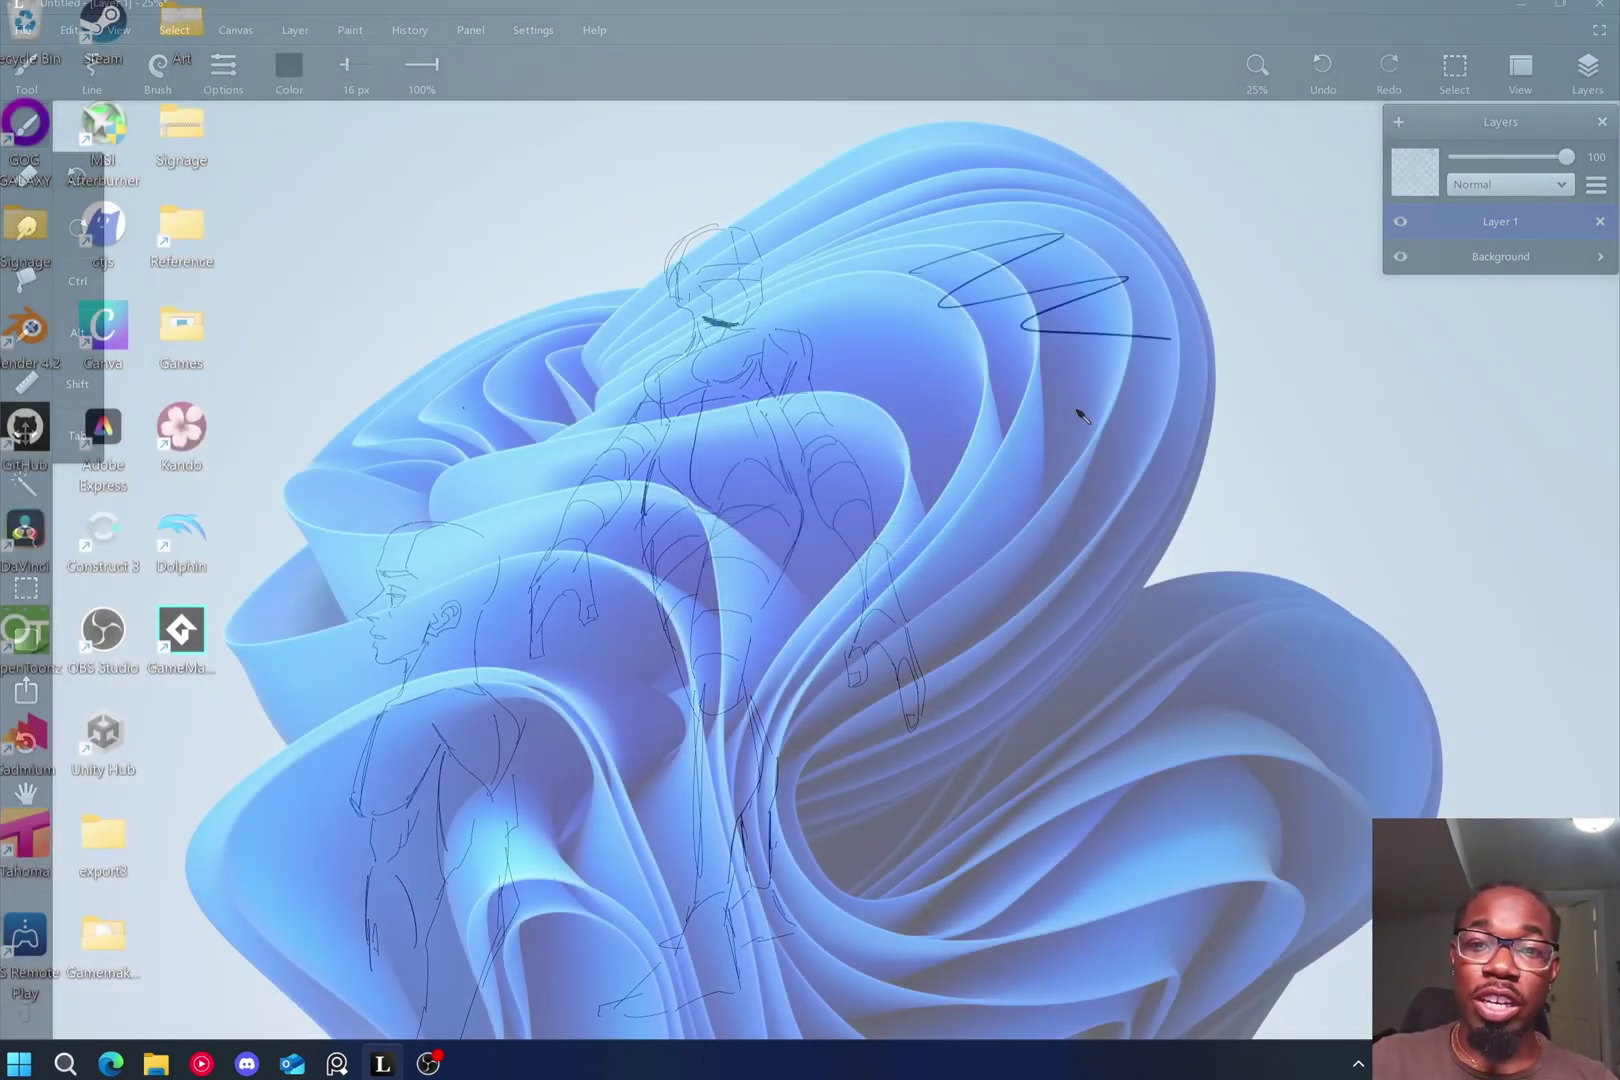
left_click_drag(1077, 410, 1197, 532)
key("ctrl+z")
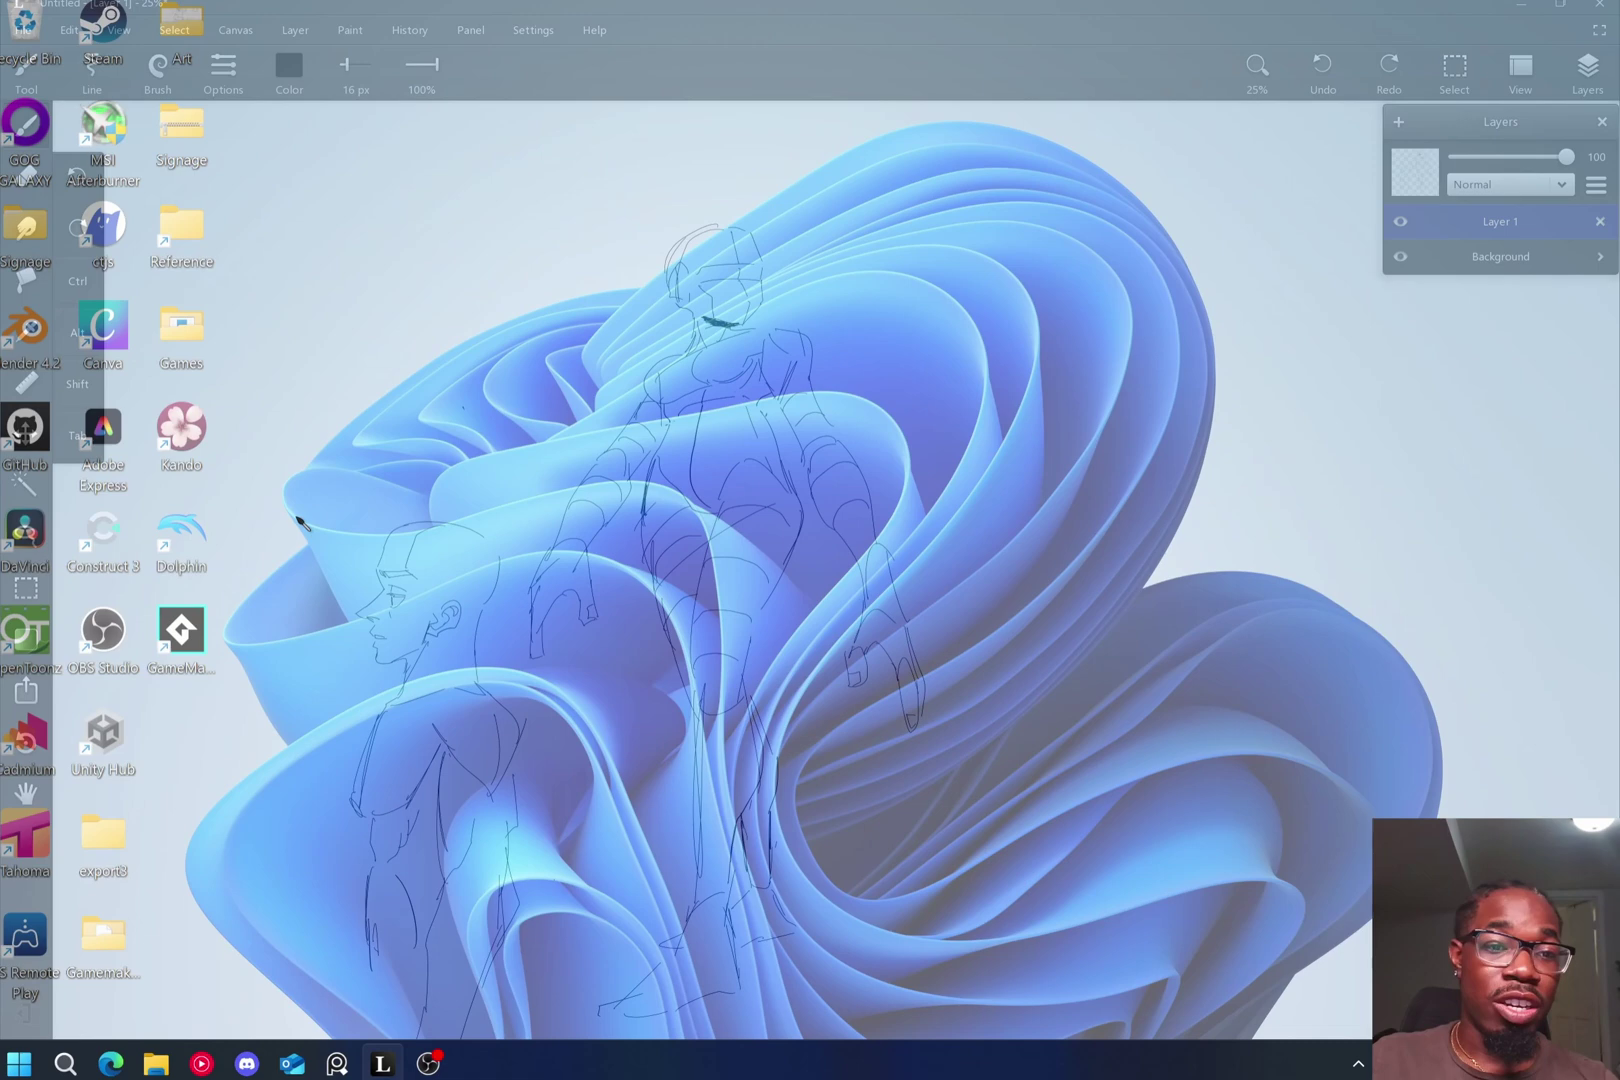
mouse_move(292, 497)
left_mouse_down()
mouse_move(335, 468)
mouse_move(466, 484)
left_mouse_up()
key("ctrl+z")
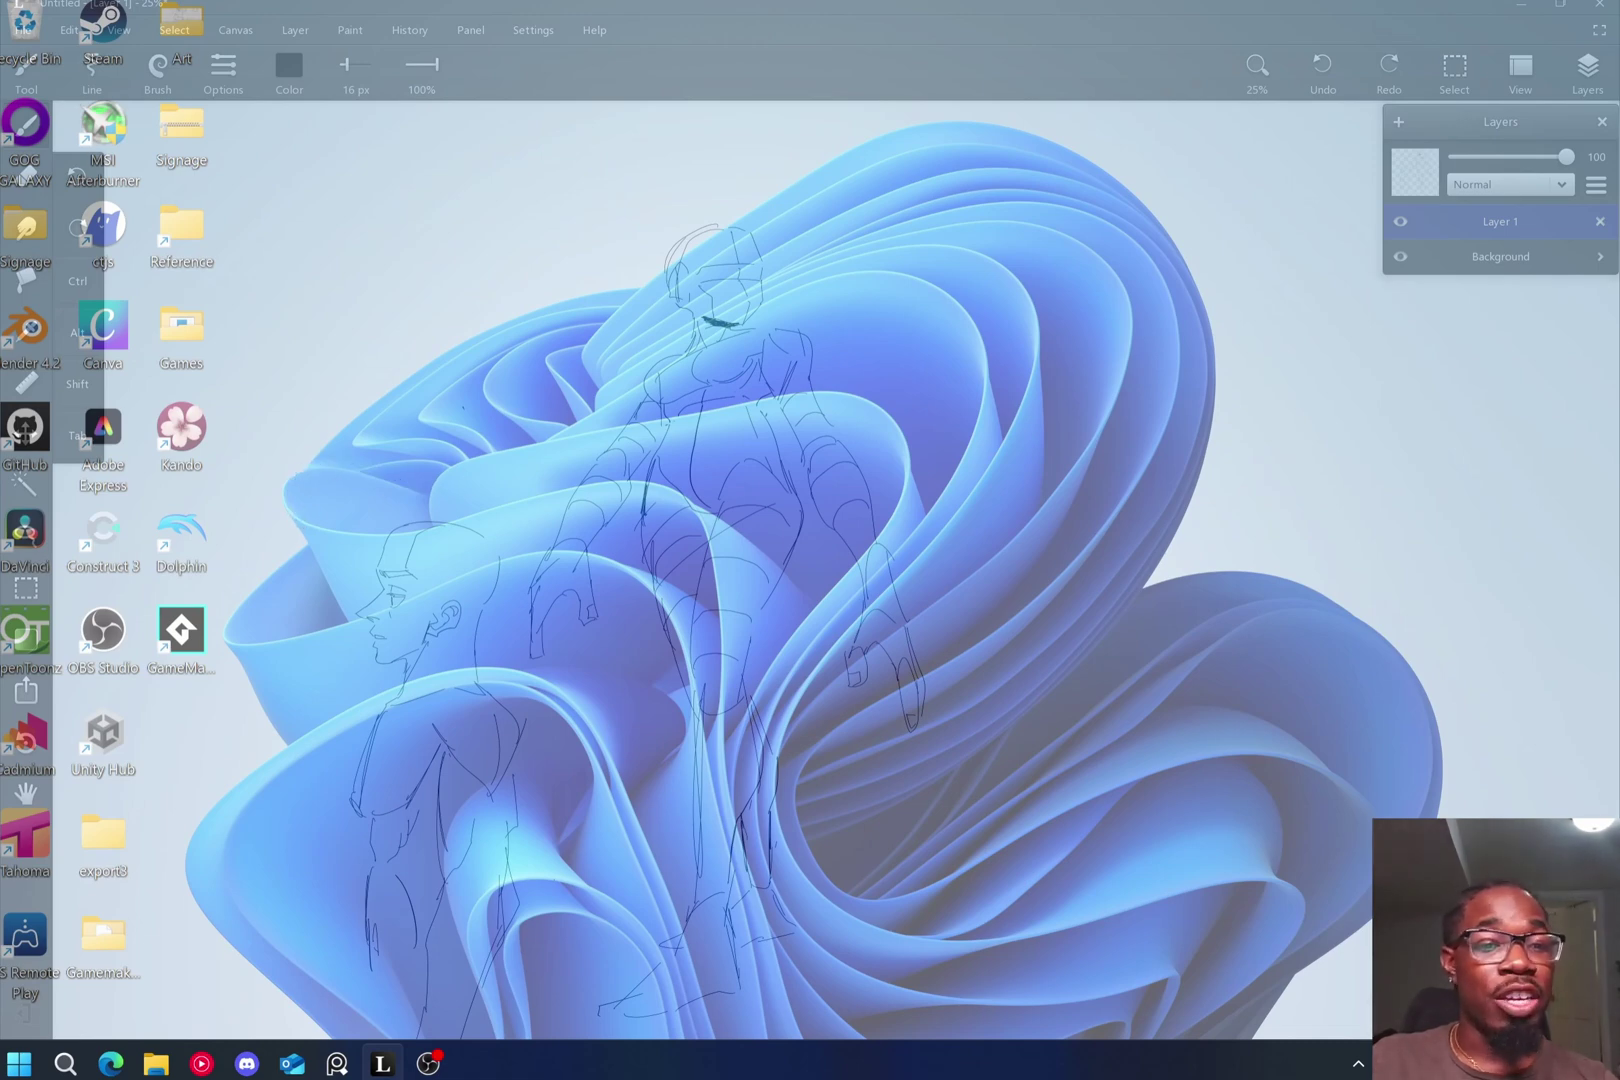
mouse_move(288, 512)
left_mouse_down()
mouse_move(294, 478)
mouse_move(448, 467)
mouse_move(432, 472)
mouse_move(708, 418)
mouse_move(848, 417)
mouse_move(852, 533)
left_mouse_up()
key("ctrl+z")
key("ctrl+z")
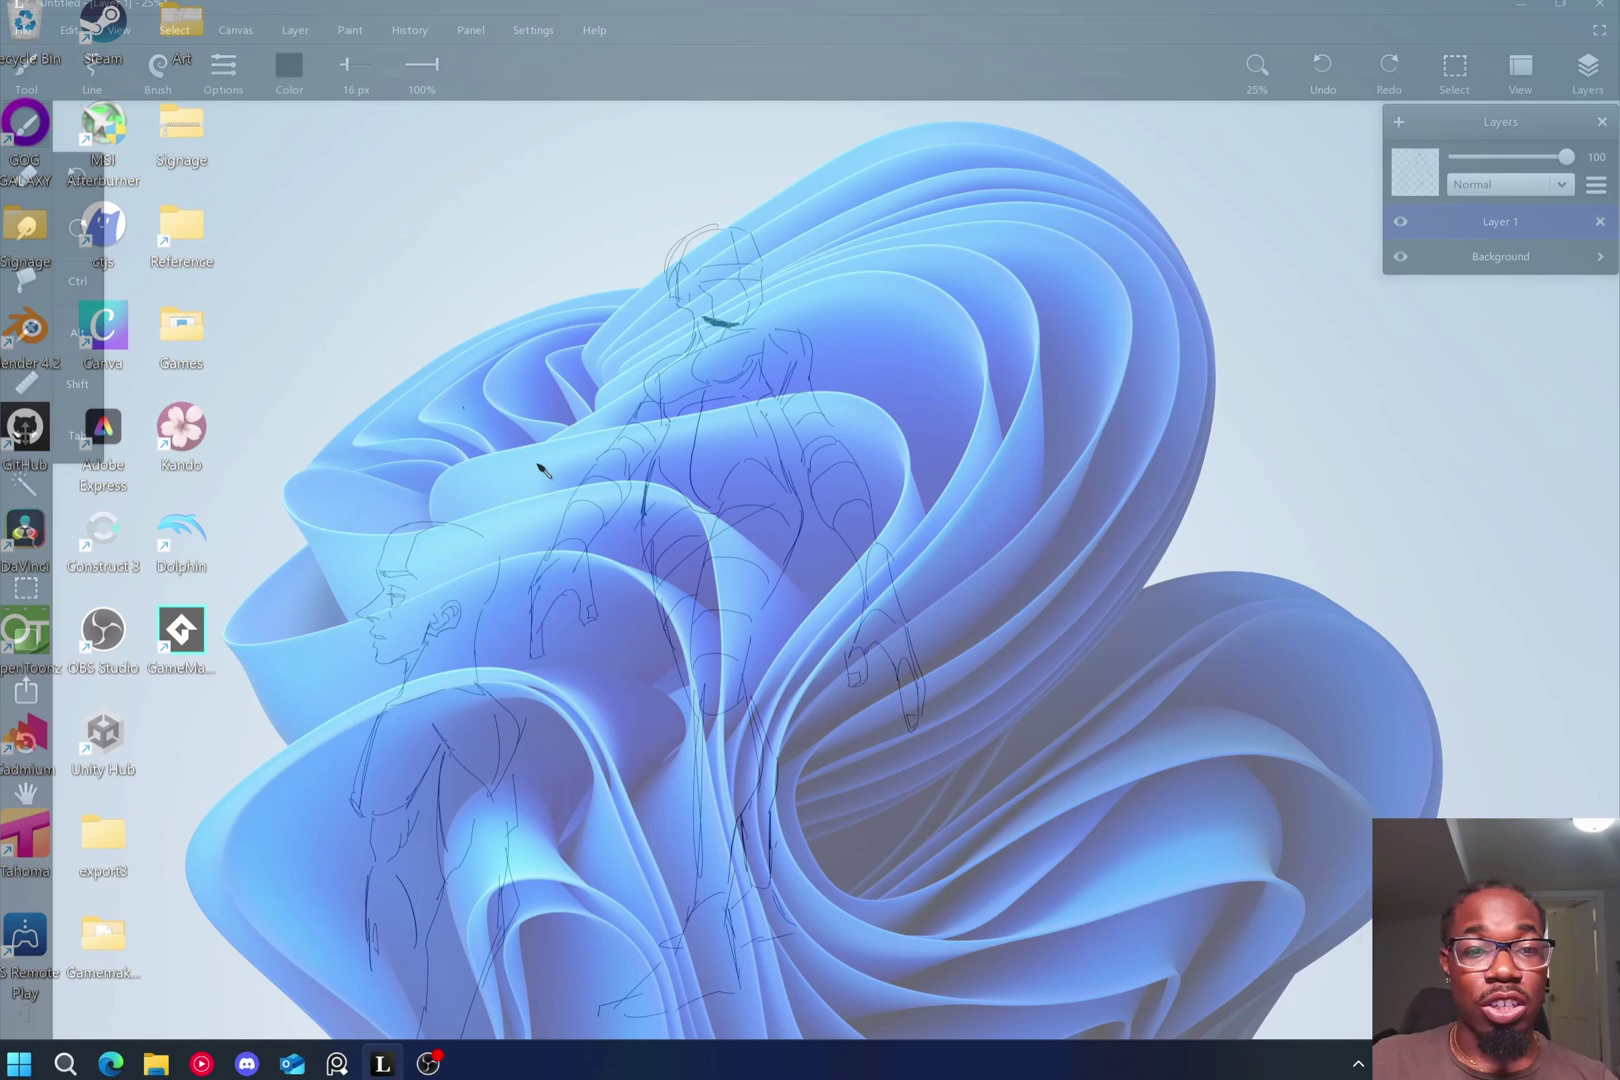
mouse_move(437, 525)
left_mouse_down()
mouse_move(449, 476)
mouse_move(655, 402)
left_mouse_up()
key("ctrl+z")
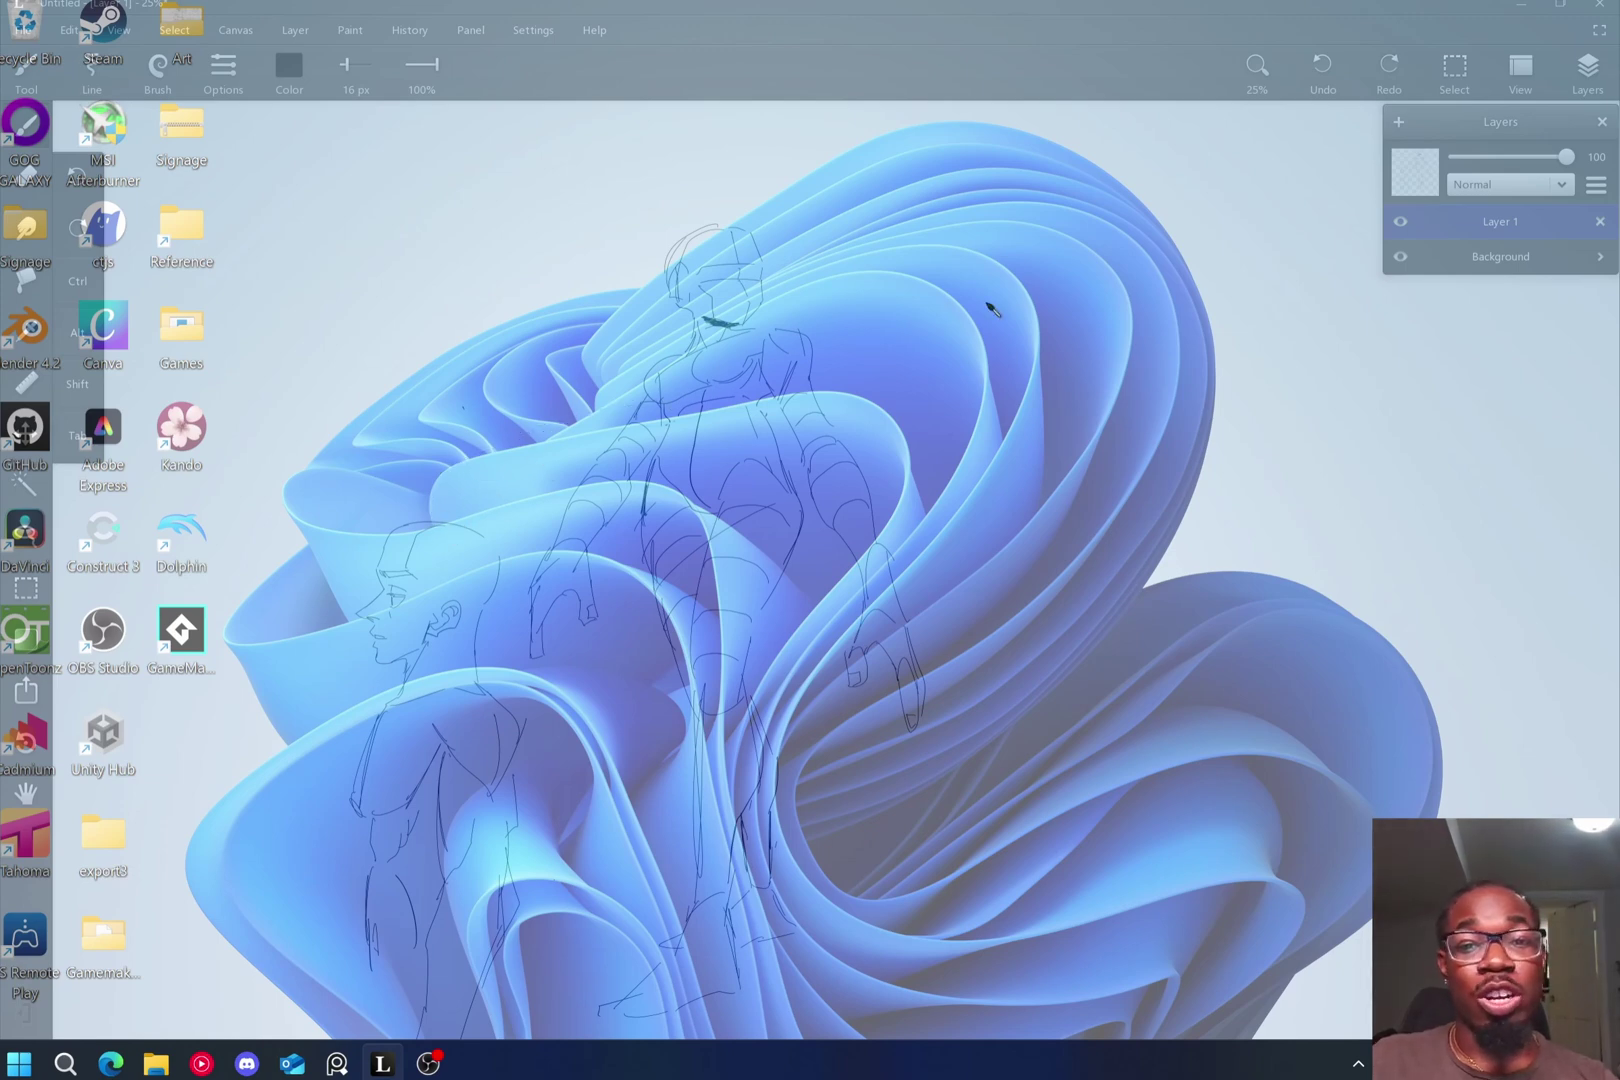
Restore the window opacity to 100%.
left_click(530, 30)
left_click(532, 127)
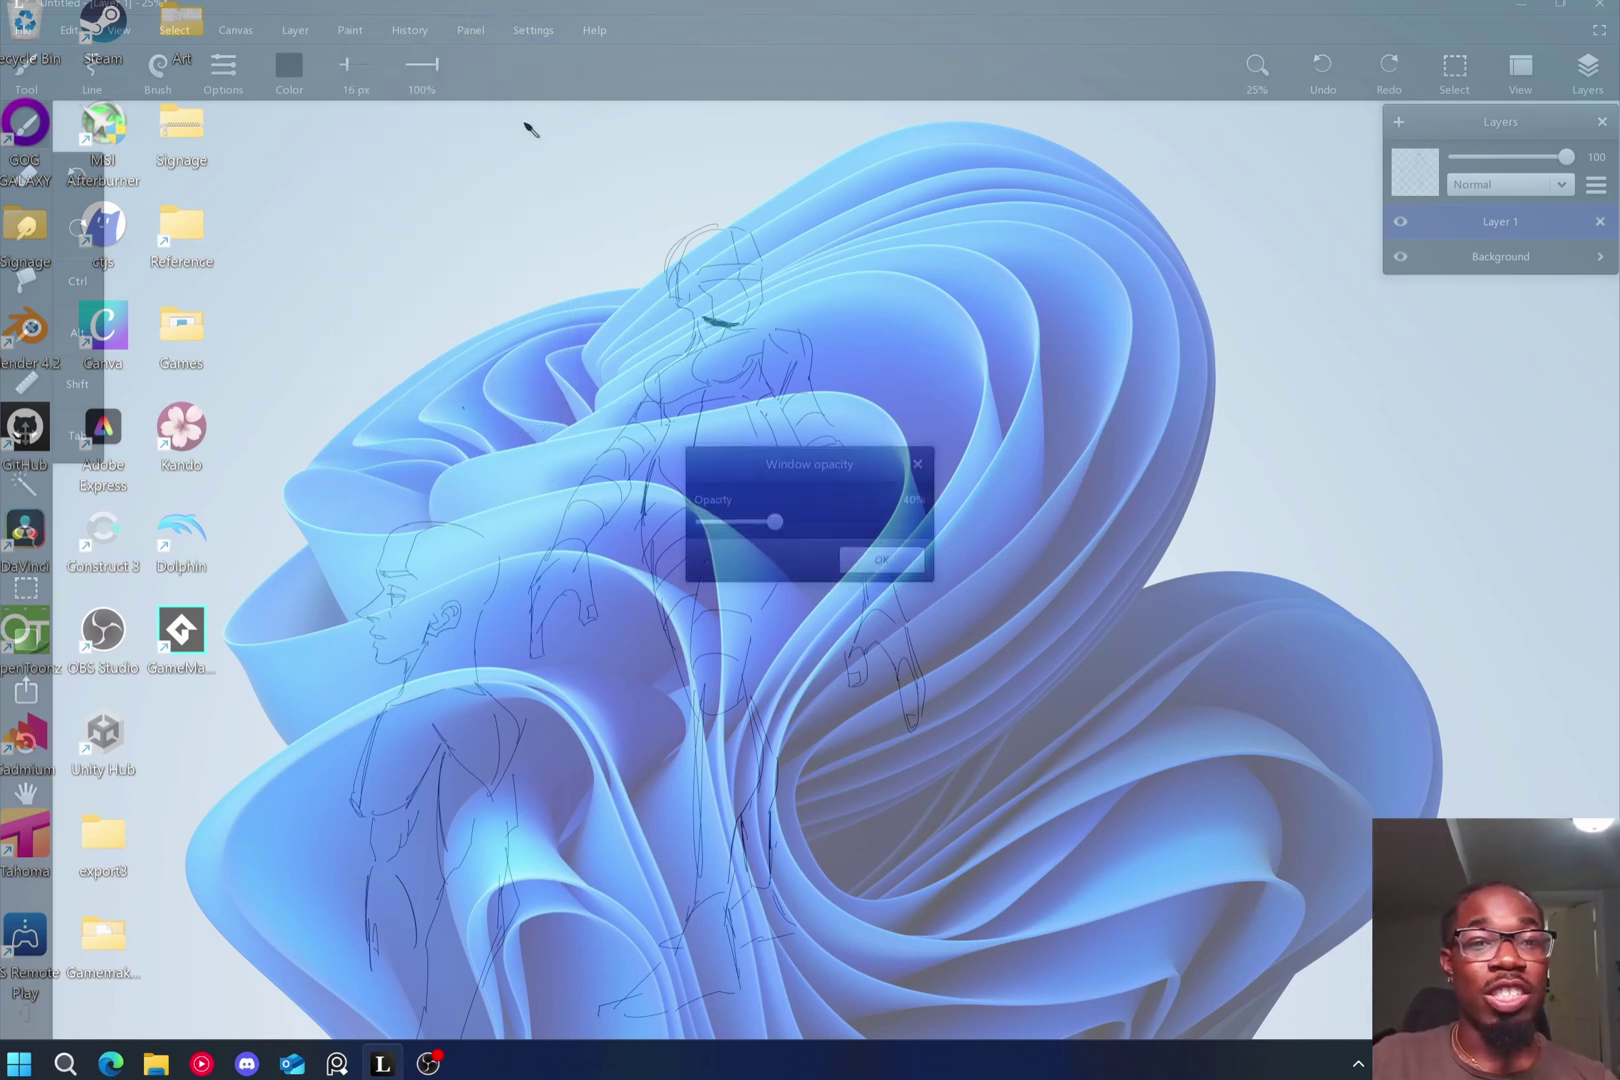
left_click_drag(748, 522, 967, 539)
left_click(881, 560)
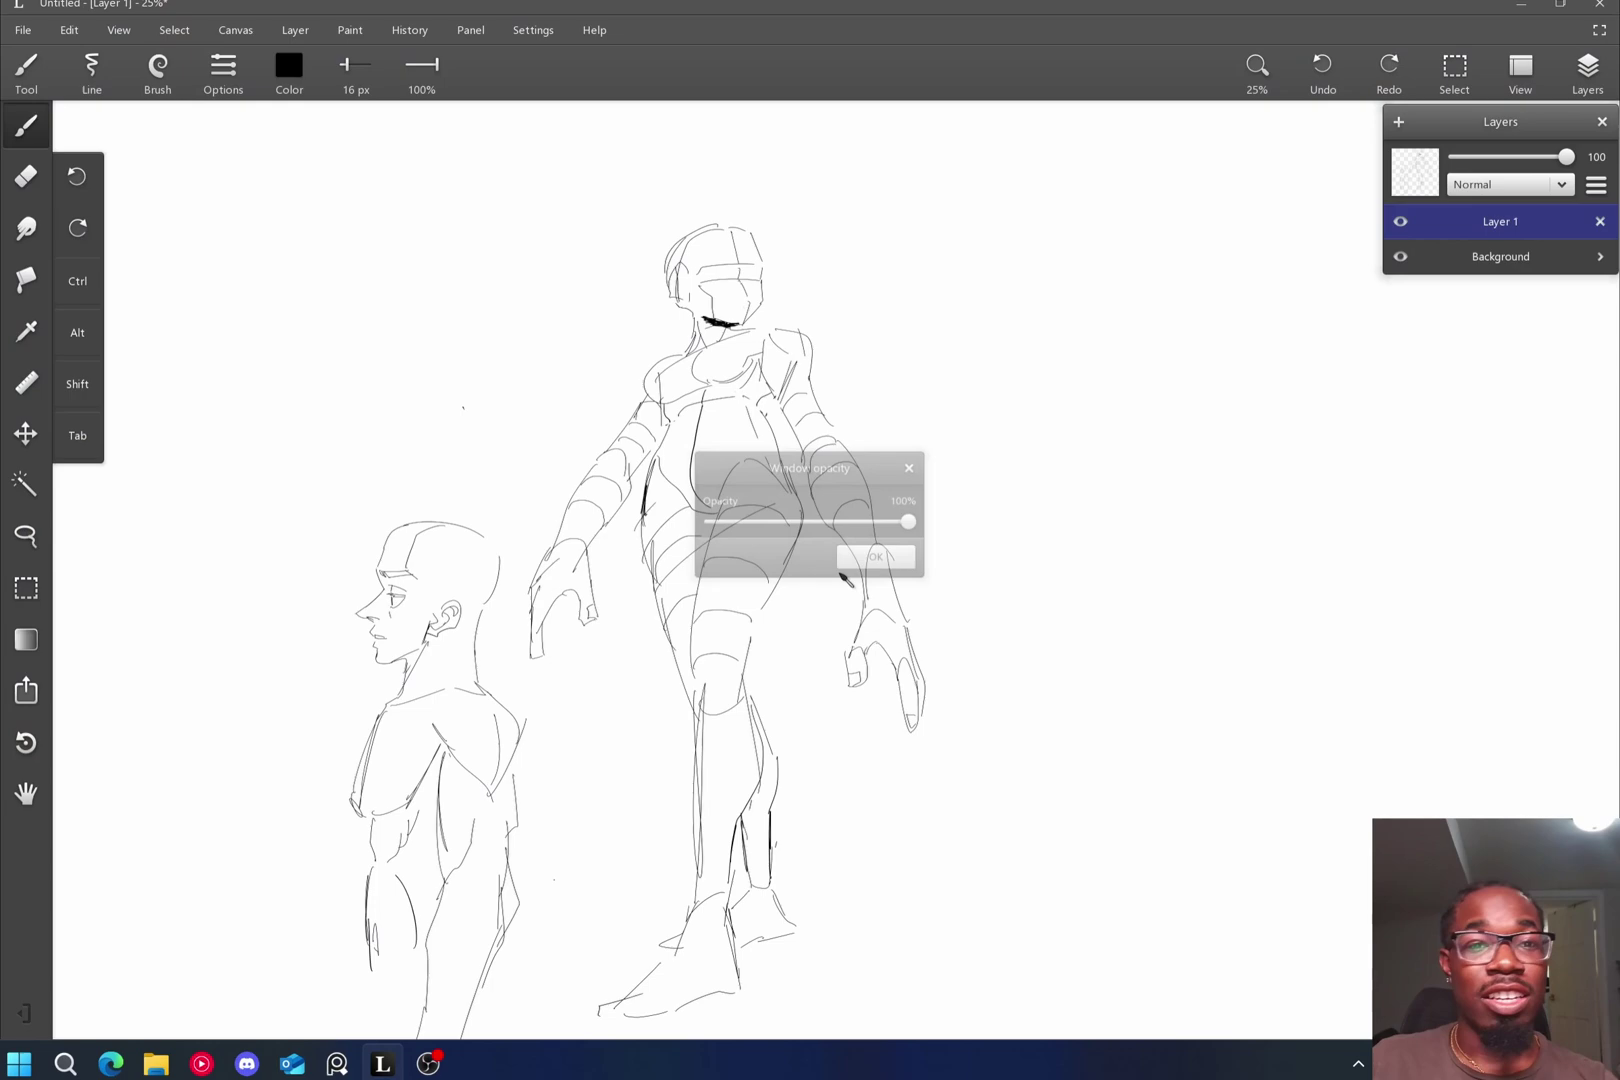
Set the window opacity to 56% so that content behind the drawing shows through for tracing.
left_click(537, 30)
left_click(524, 95)
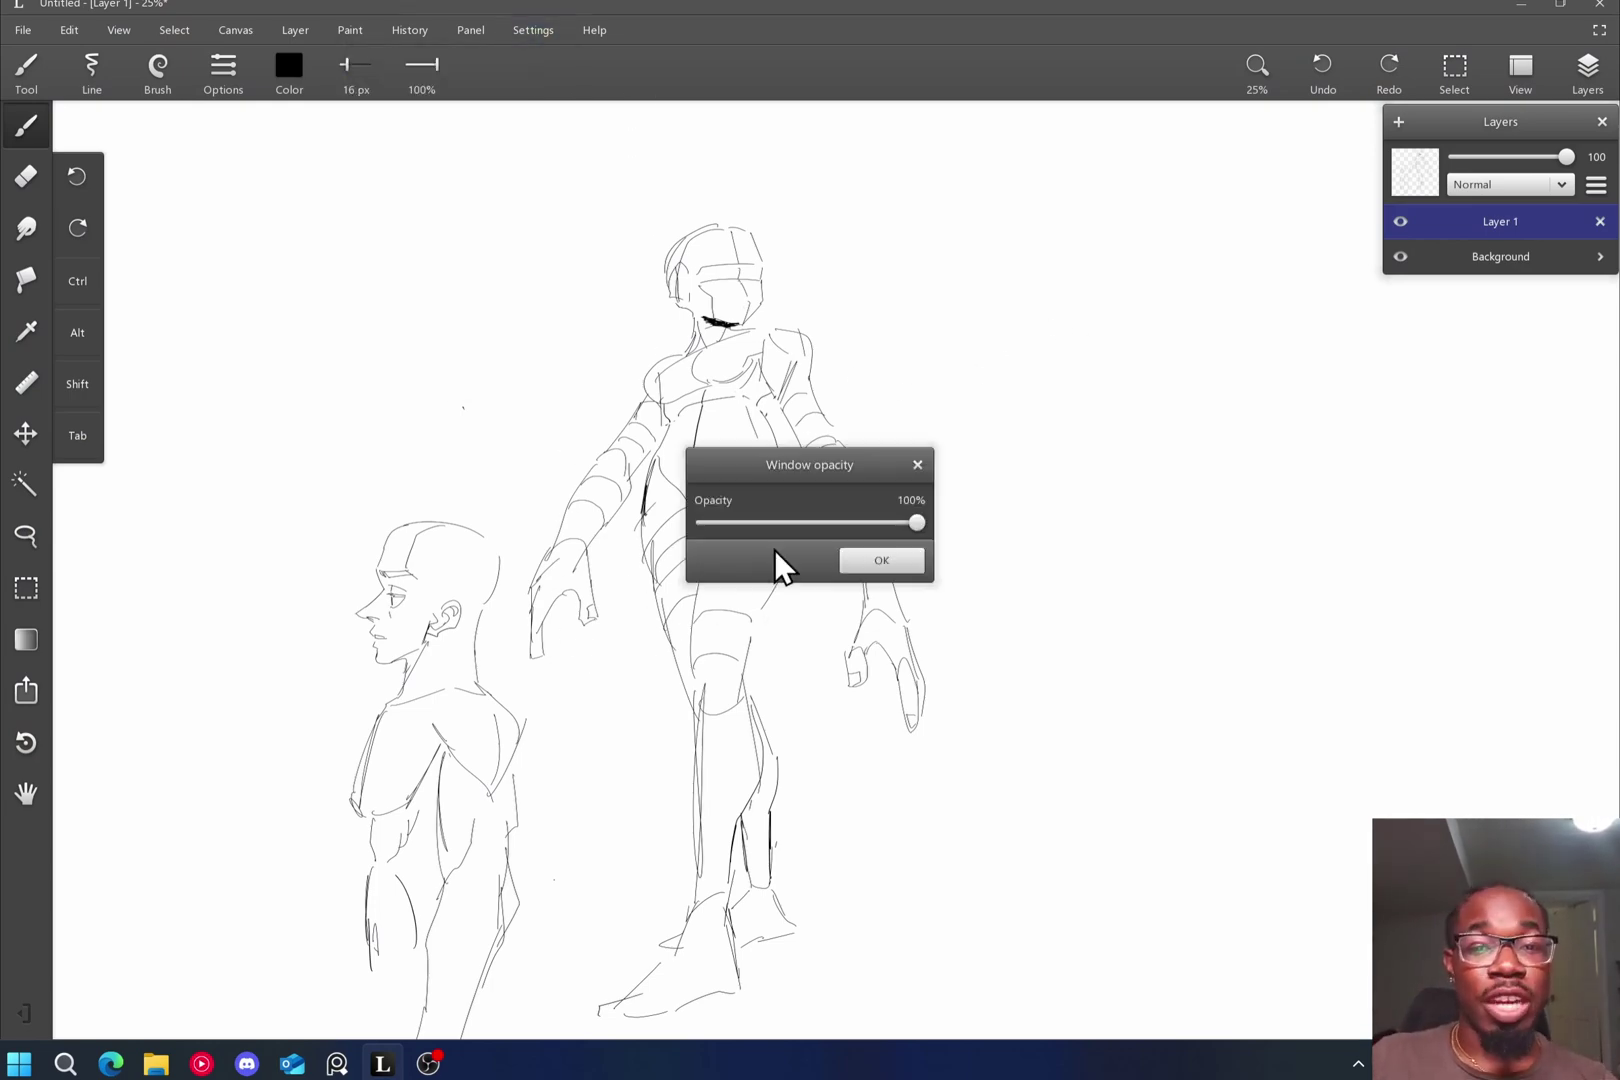
left_click_drag(916, 522, 814, 517)
left_click(848, 566)
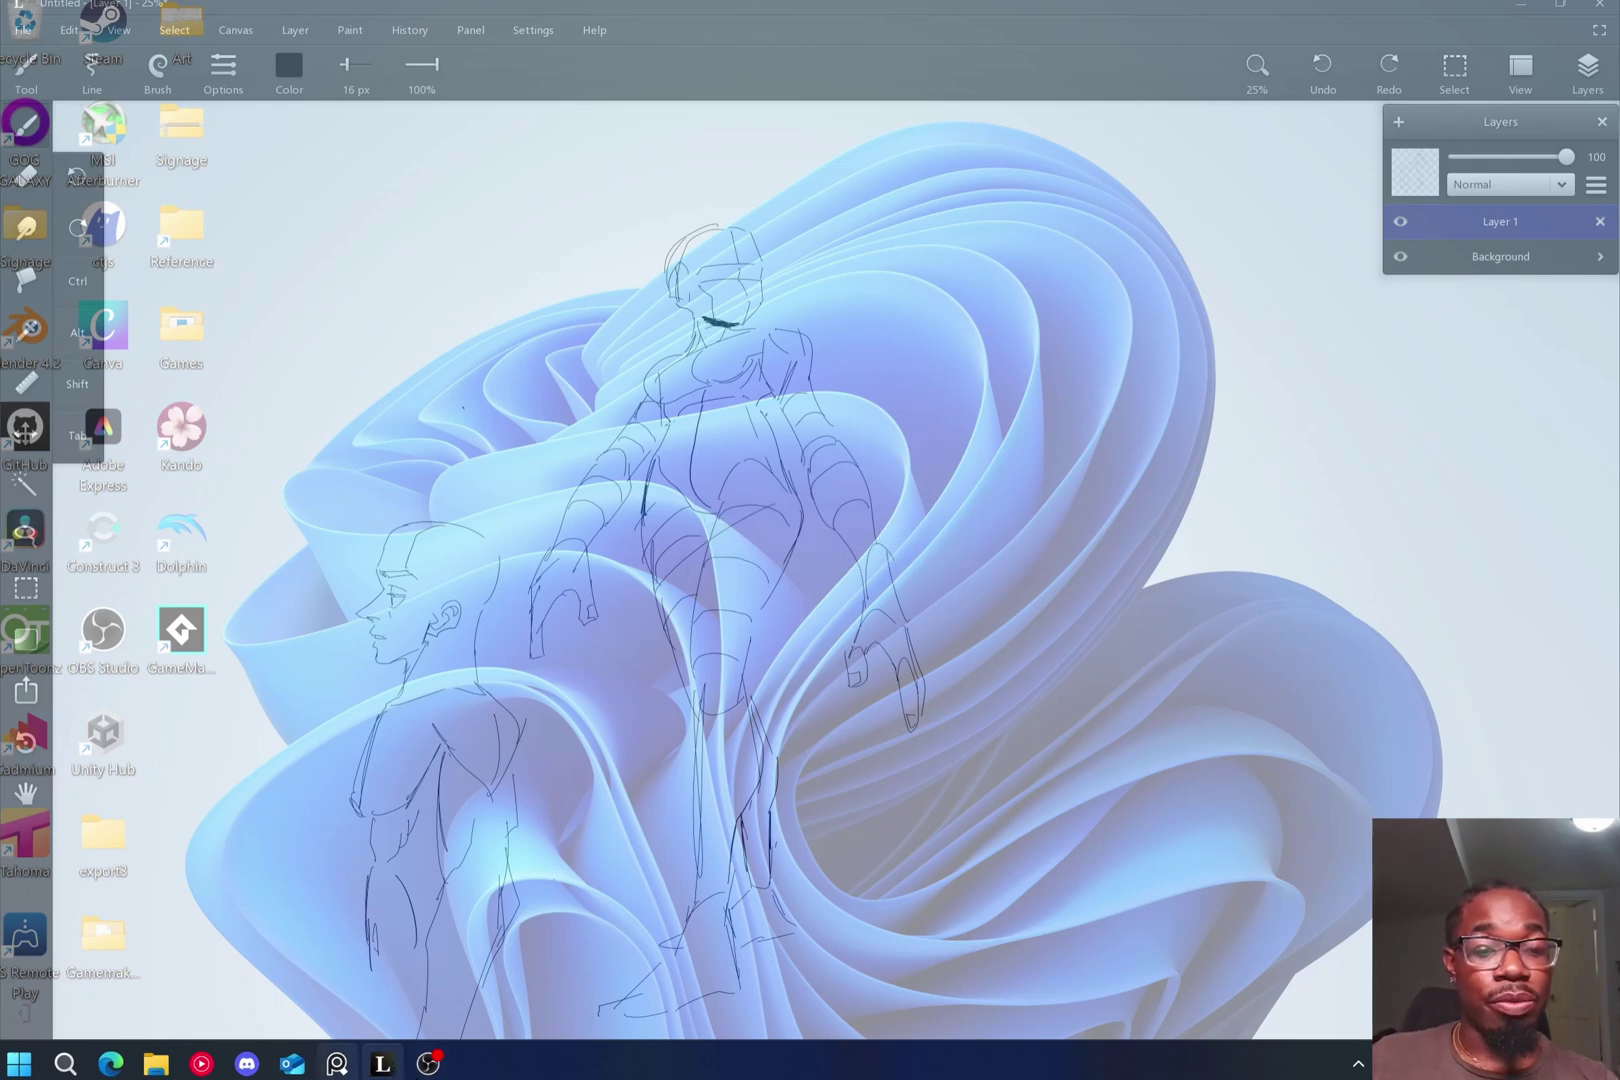
Bring up the portrait reference photo behind the translucent drawing window and undo the stray stroke on the canvas.
left_click(337, 1063)
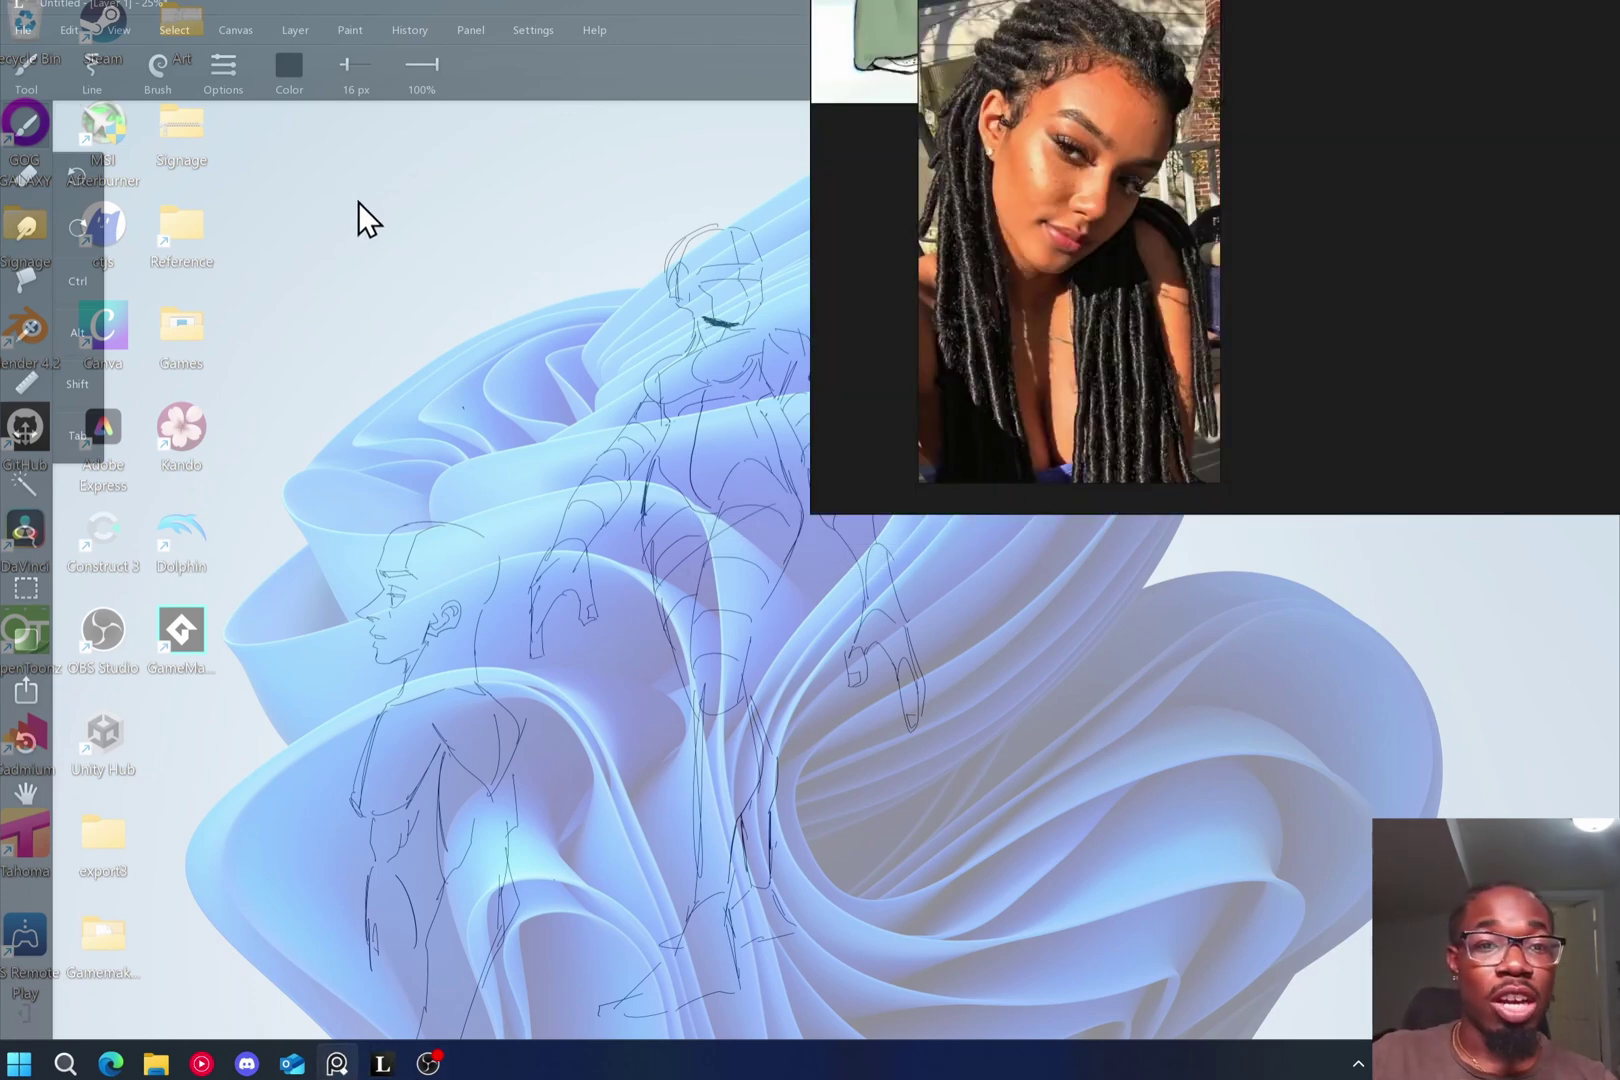
mouse_move(358, 202)
left_mouse_down()
mouse_move(390, 172)
mouse_move(486, 228)
left_mouse_up()
key("ctrl+z")
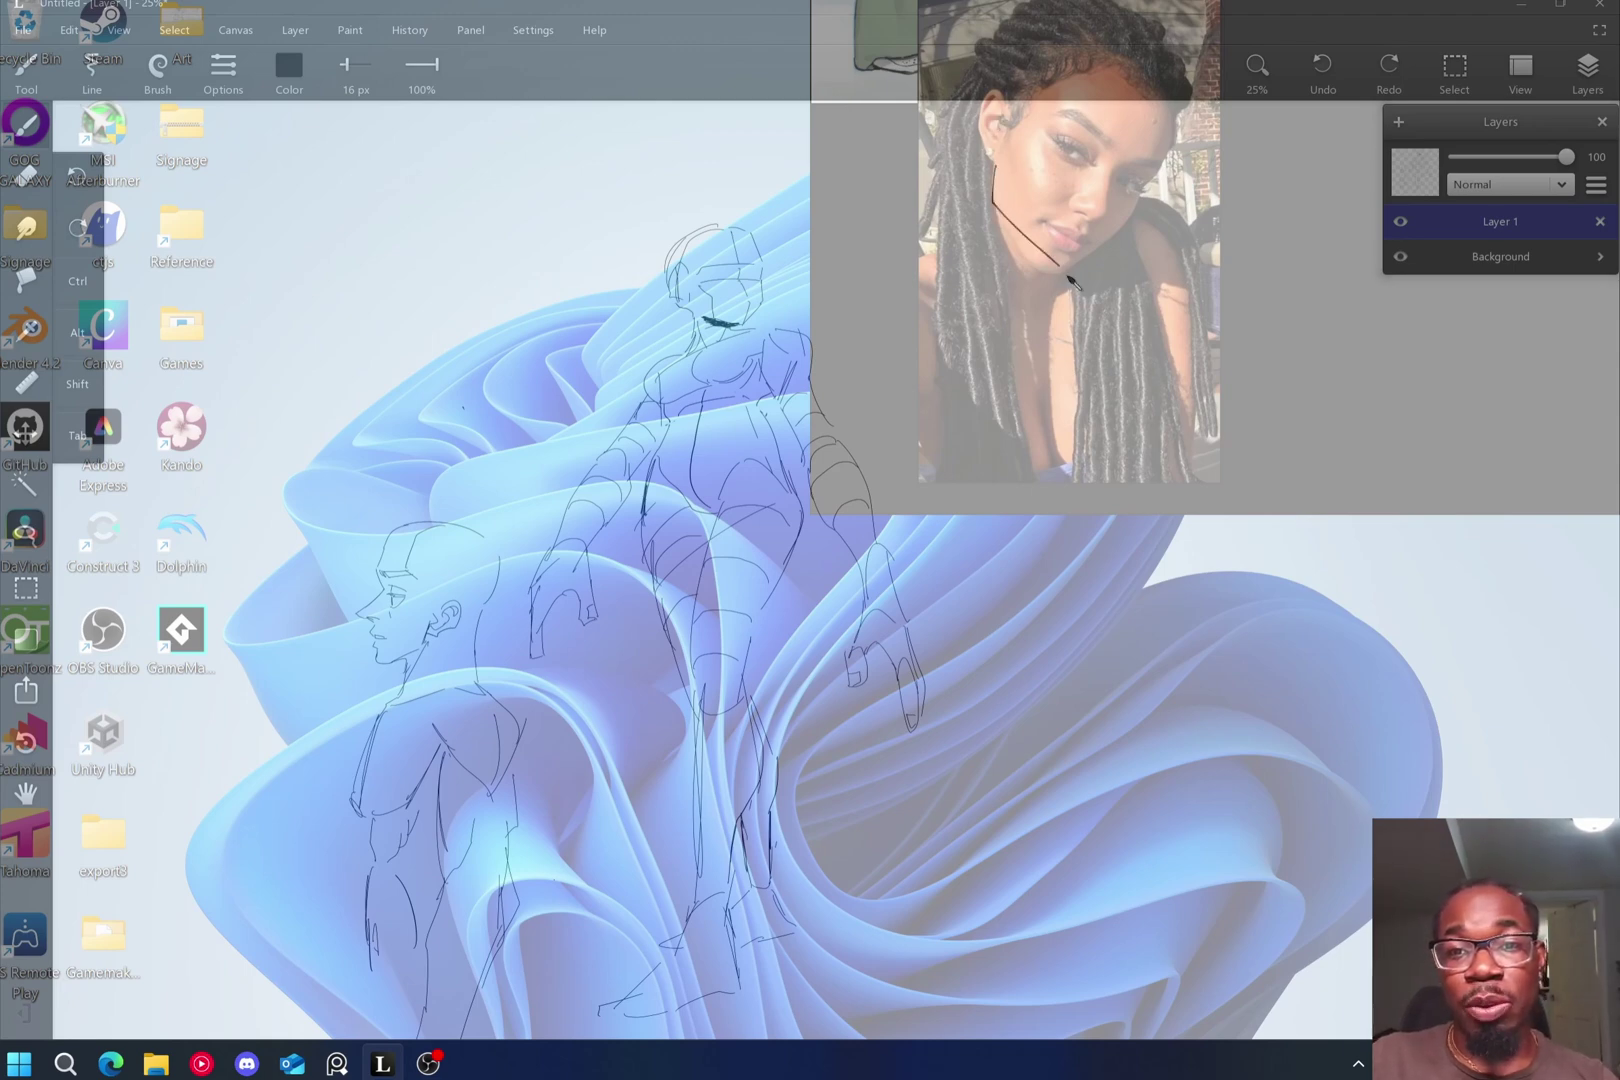
Trace the face outline and both eyebrows over the portrait photo, undoing and redrawing the inaccurate brow strokes.
mouse_move(996, 168)
left_mouse_down()
mouse_move(1002, 222)
mouse_move(1050, 268)
mouse_move(1128, 227)
mouse_move(1143, 194)
left_mouse_up()
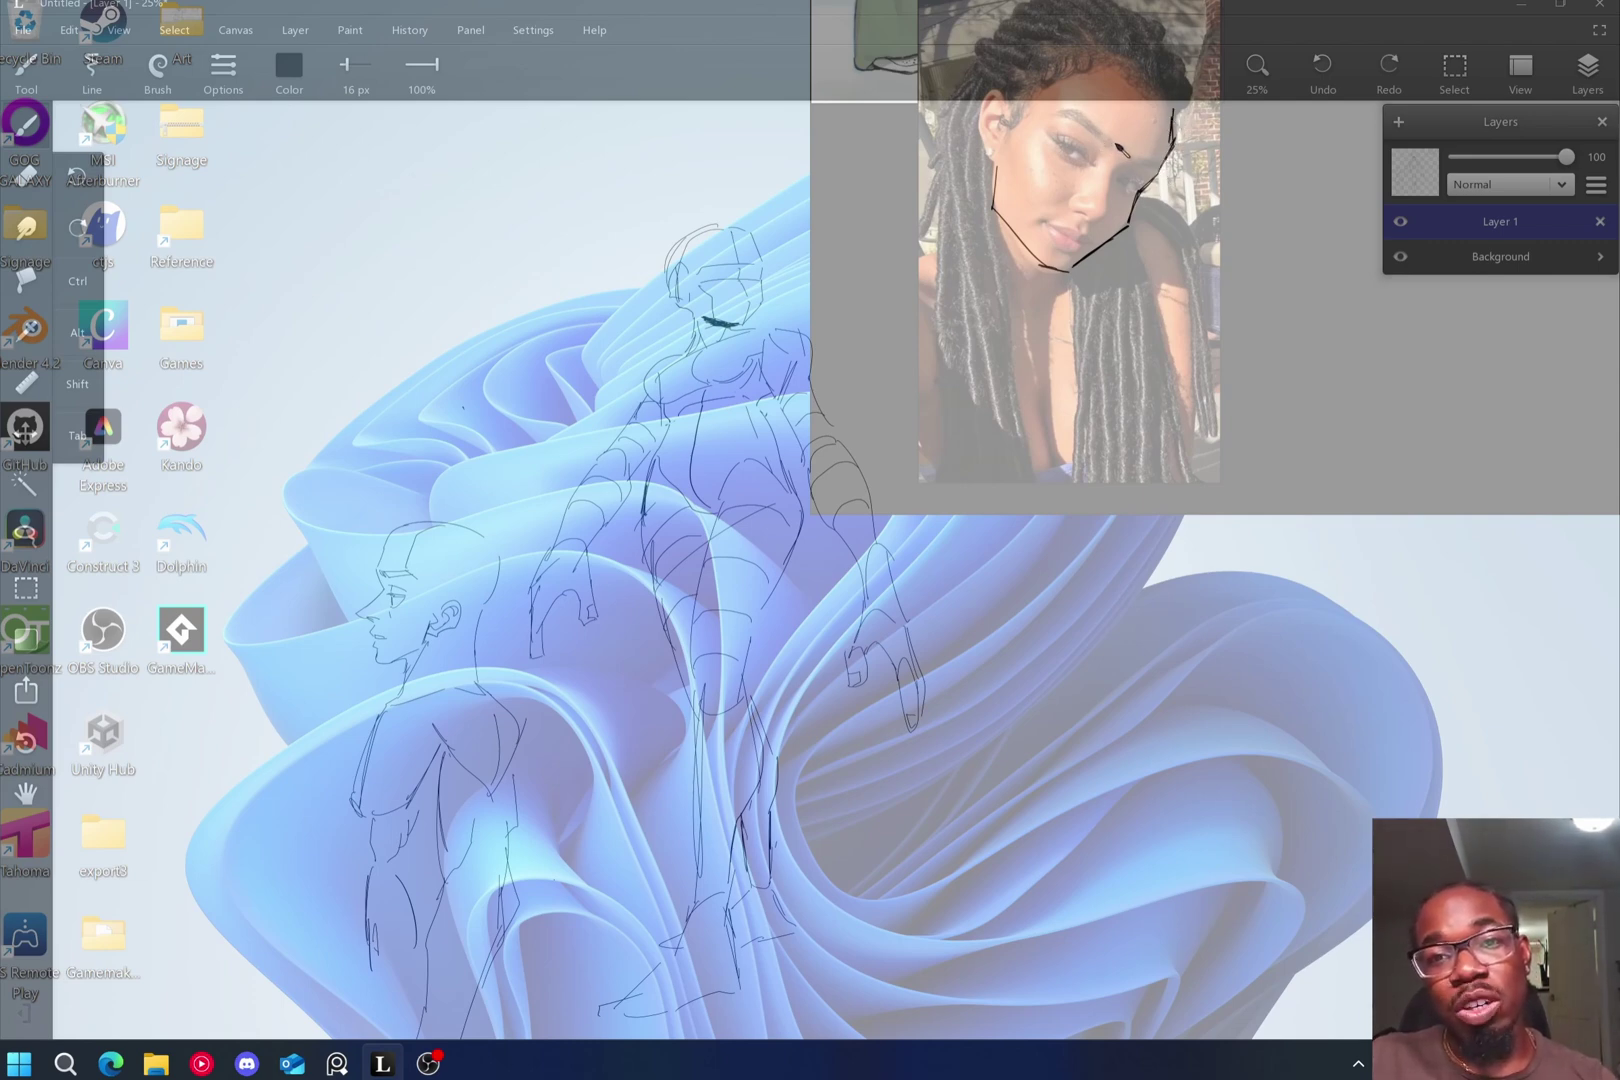
left_click_drag(1086, 119, 1116, 144)
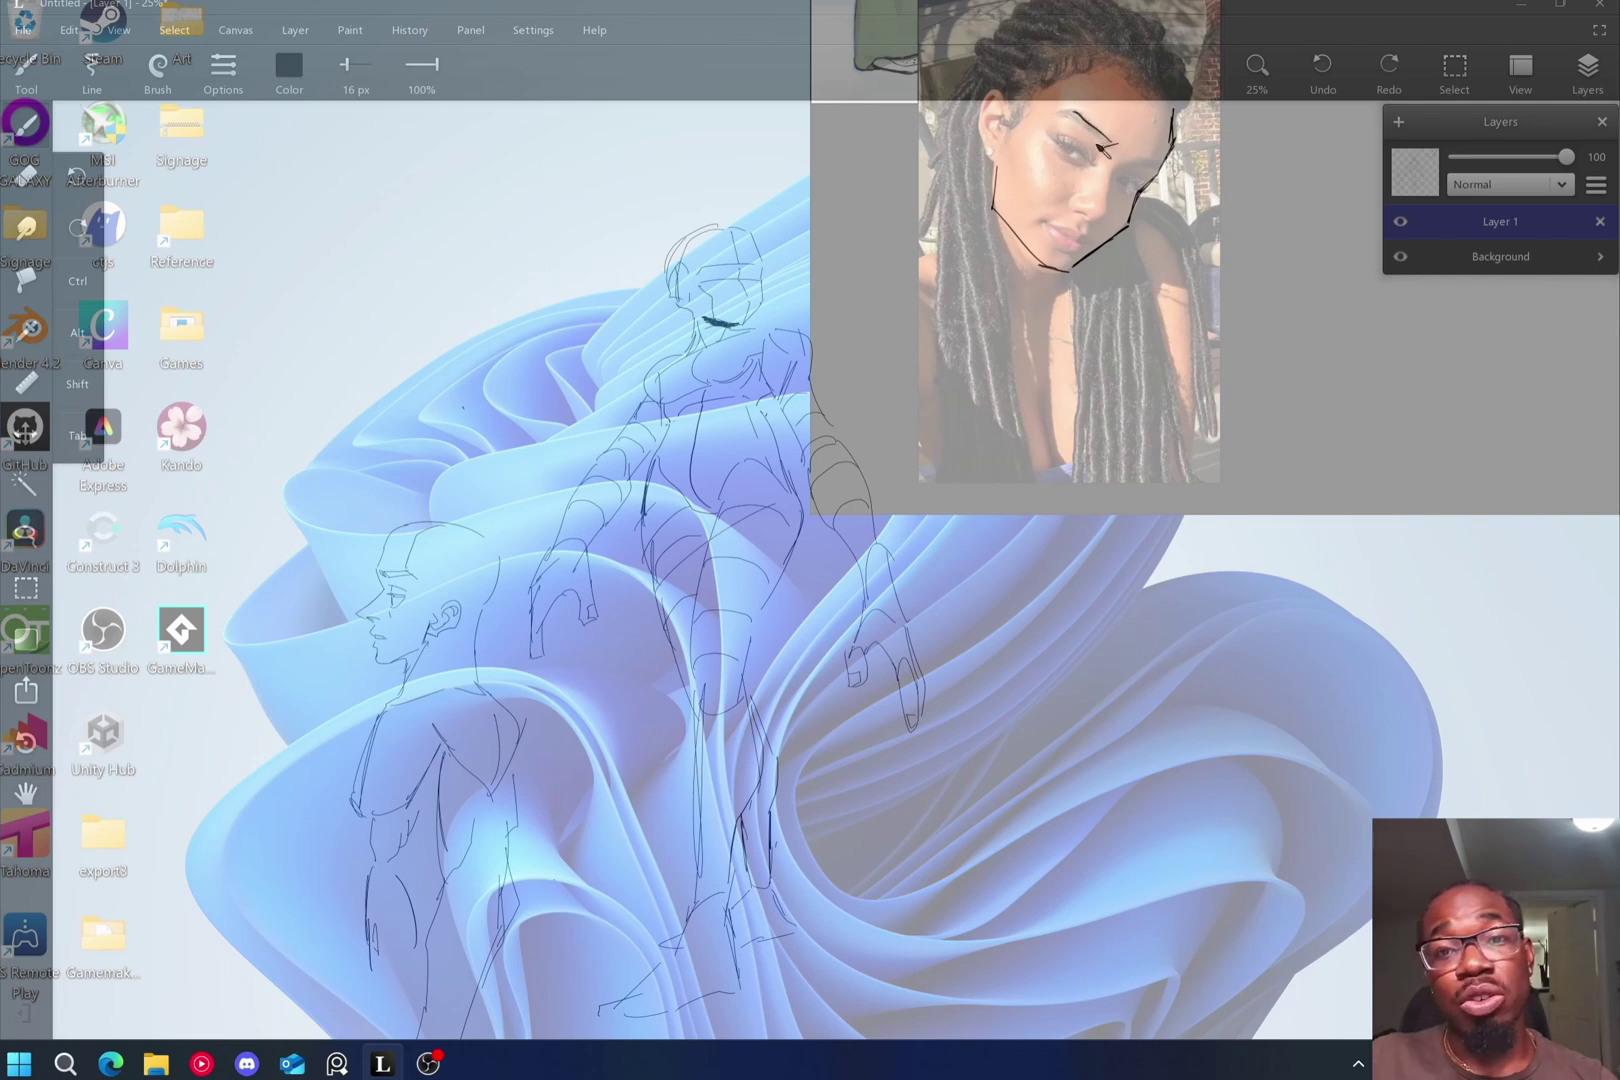
left_click_drag(1105, 148, 1043, 113)
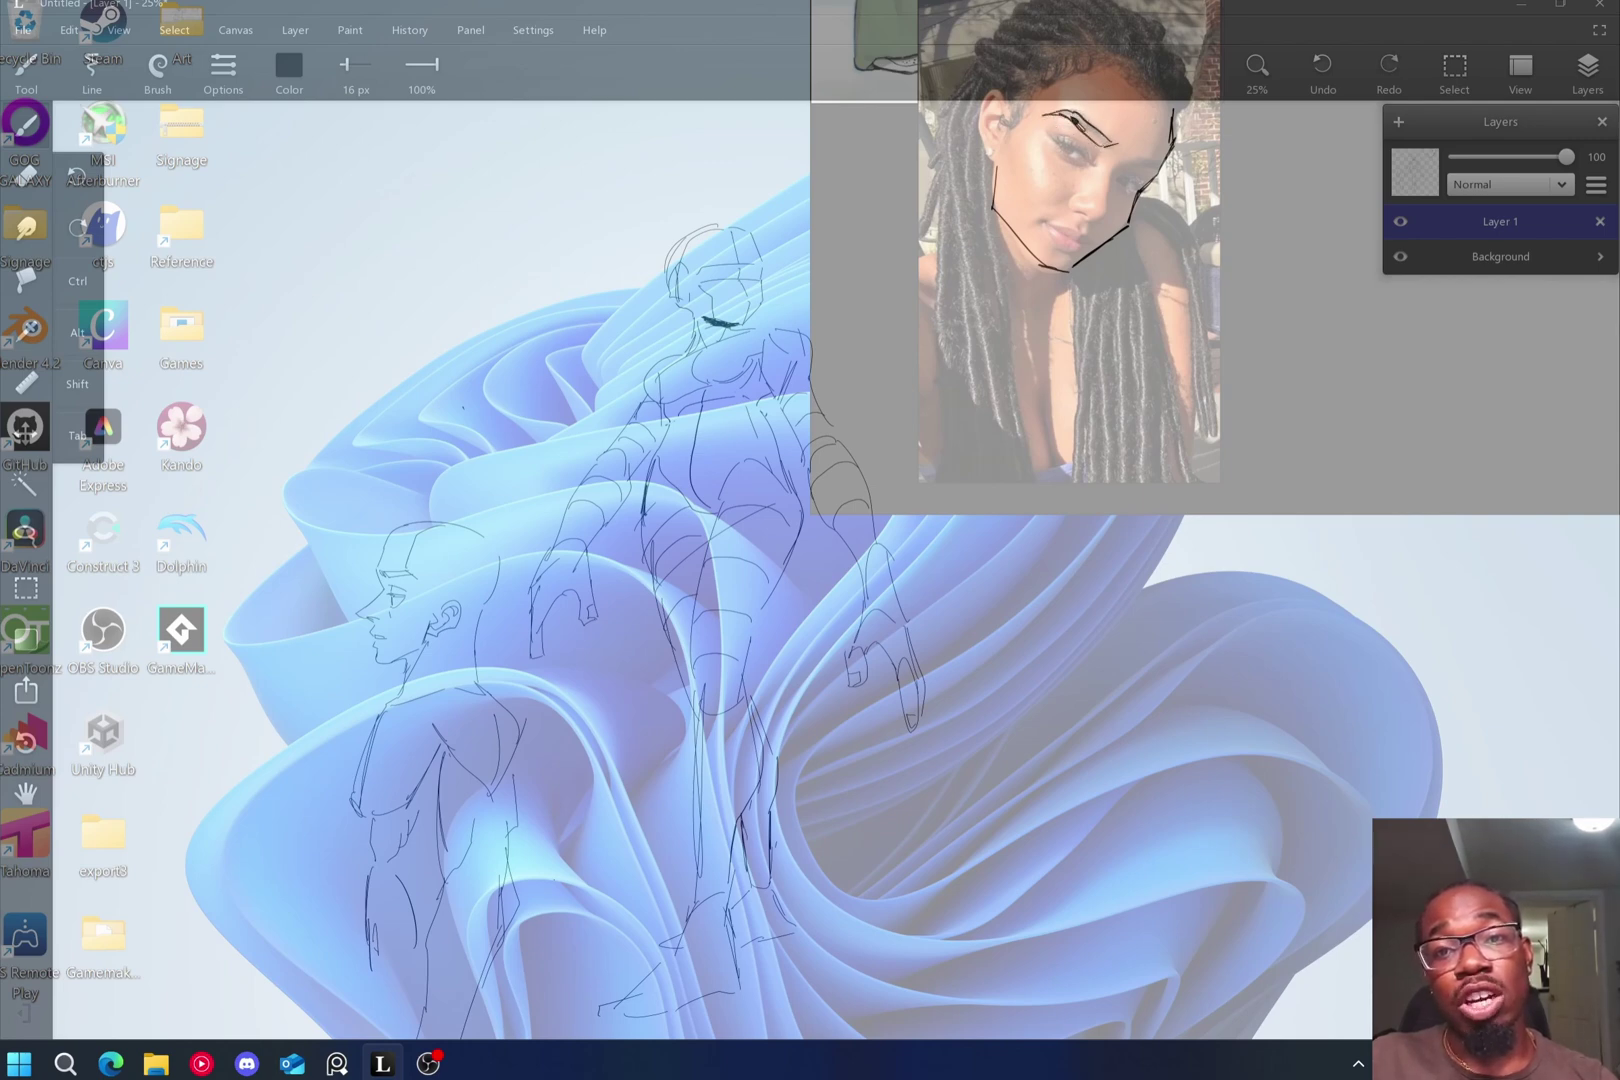
key("ctrl+z")
key("ctrl+z")
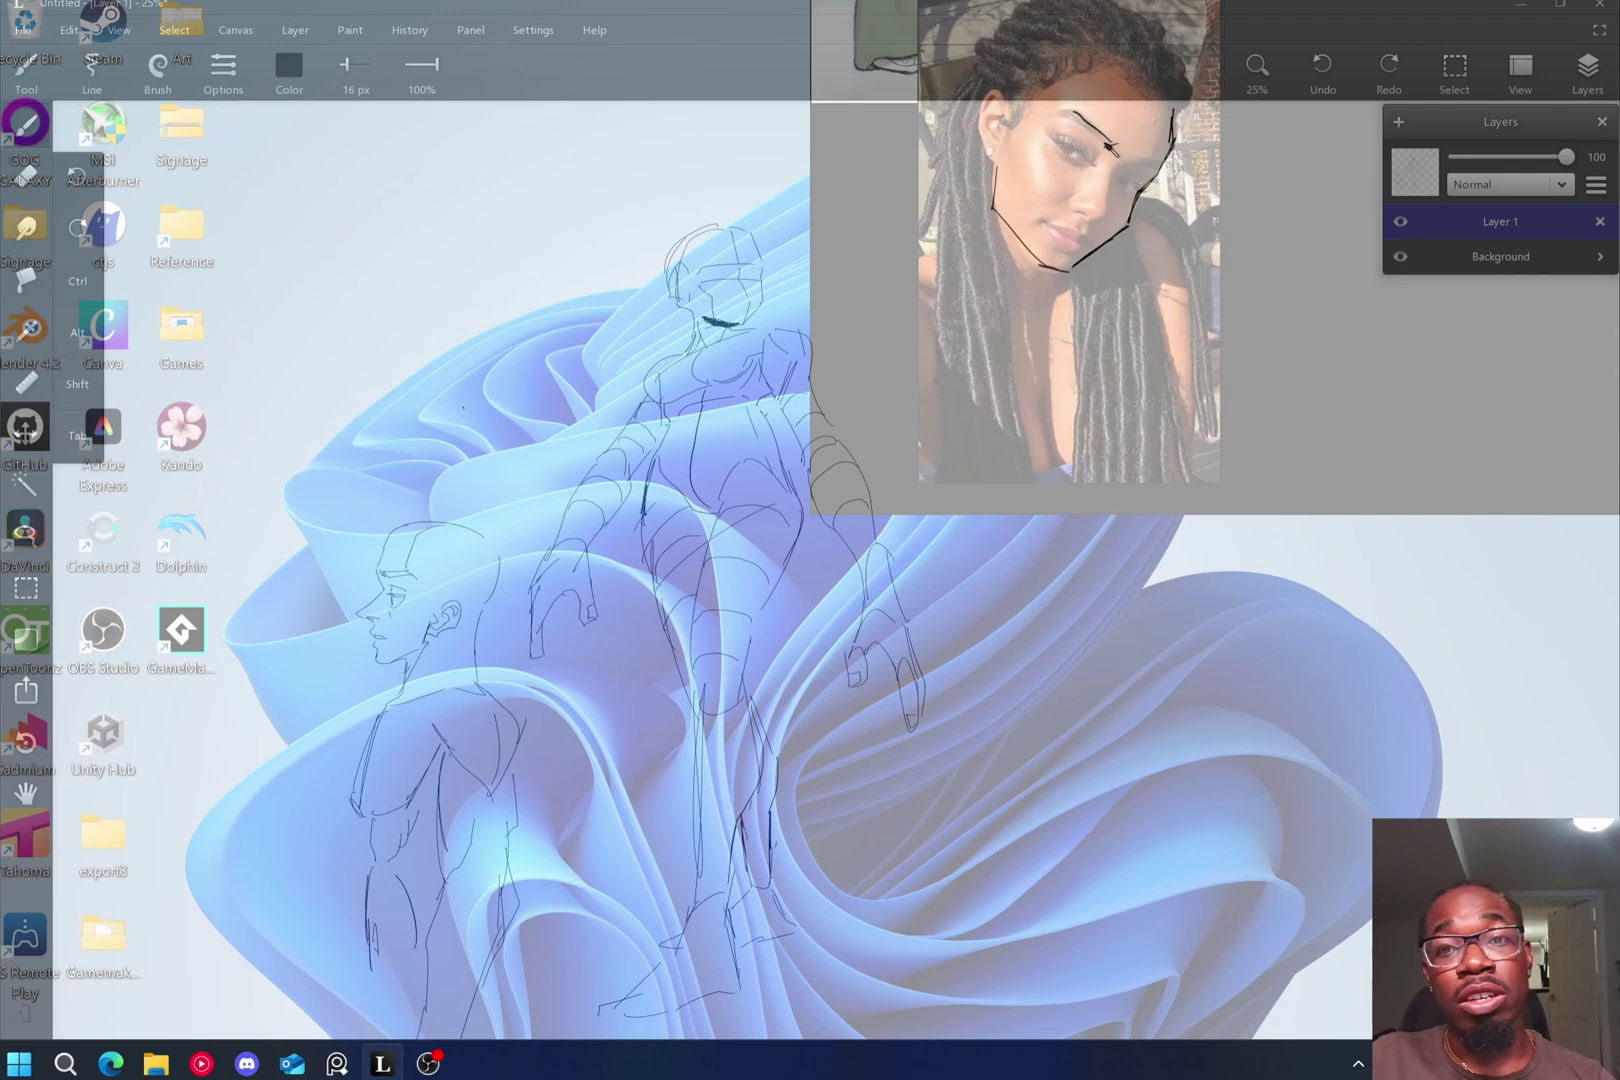
left_click_drag(1042, 115, 1077, 118)
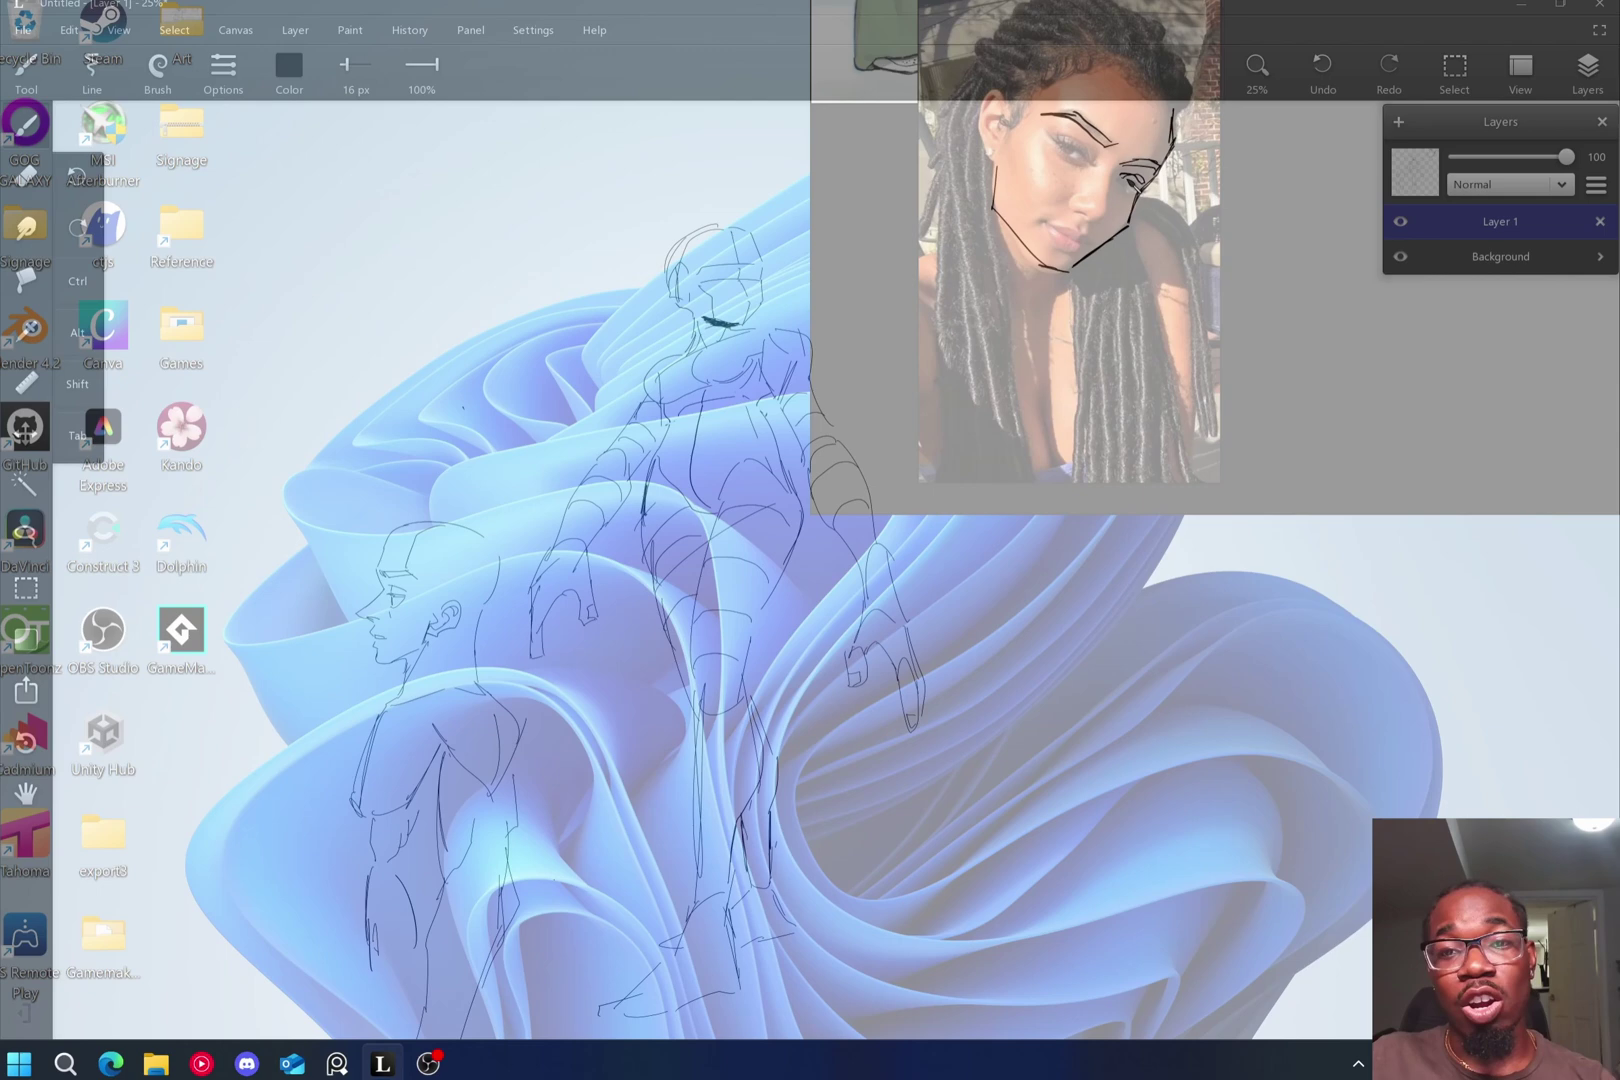
Return the window opacity to 100% to show the traced face on the solid canvas.
left_click(540, 28)
left_click(423, 95)
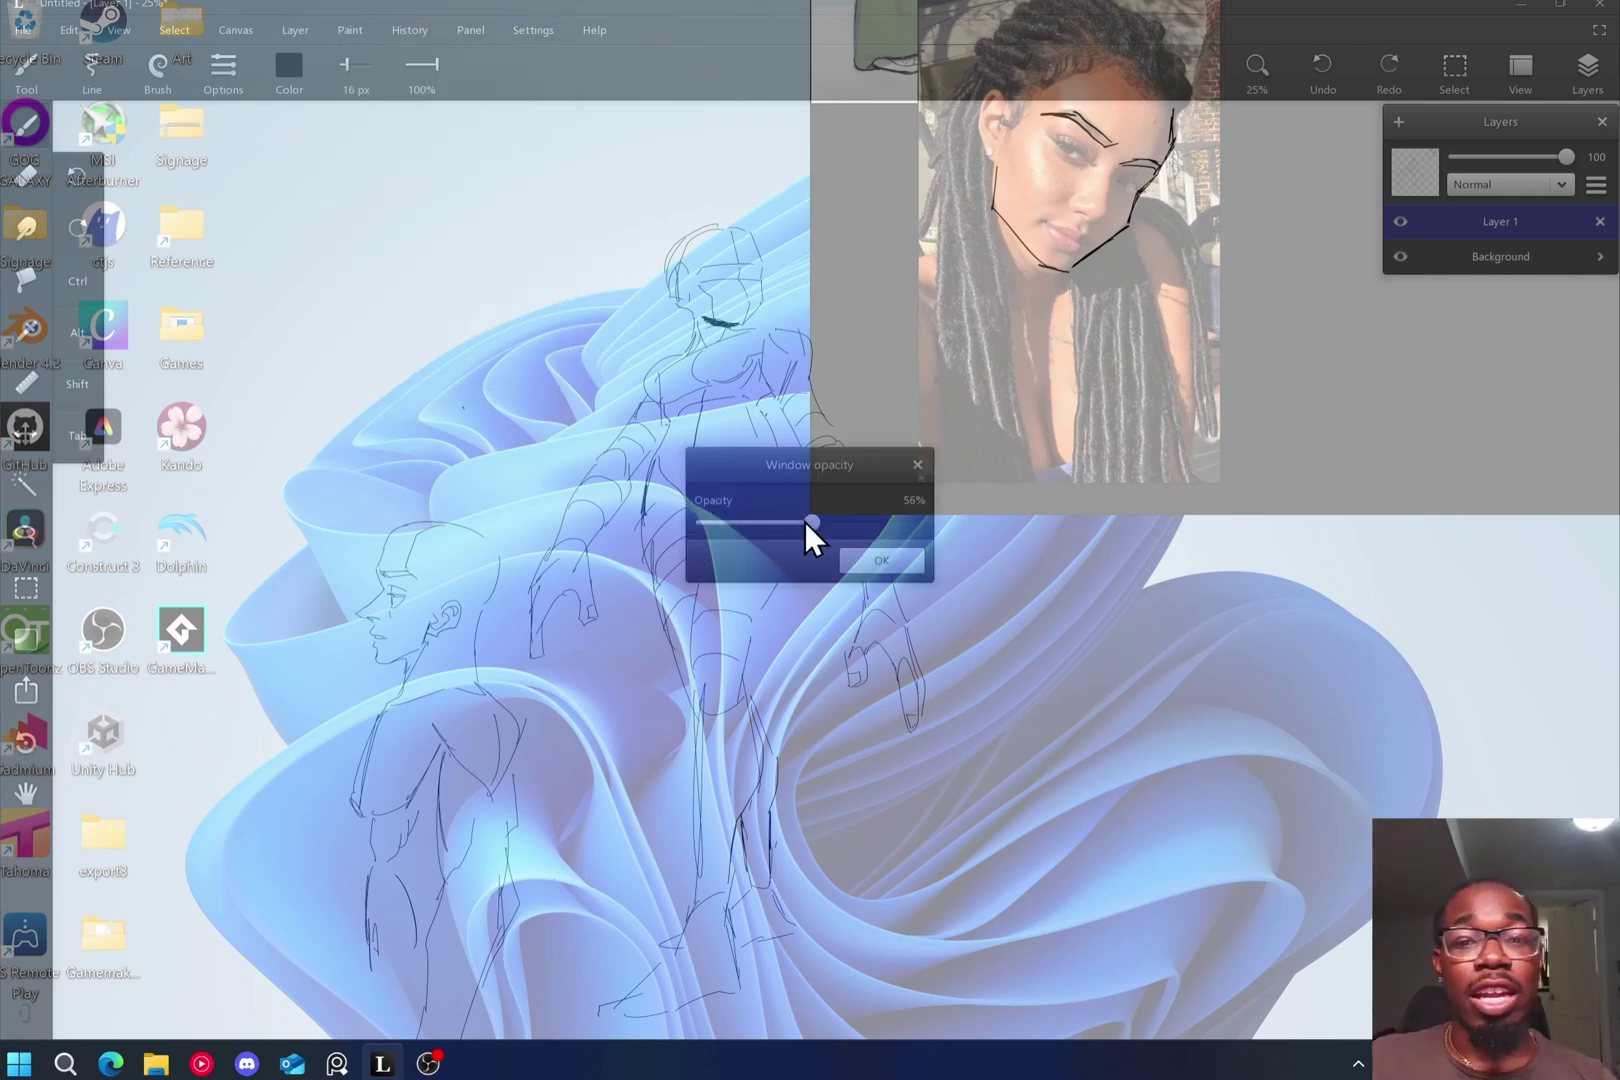
left_click_drag(810, 521, 918, 521)
left_click(900, 563)
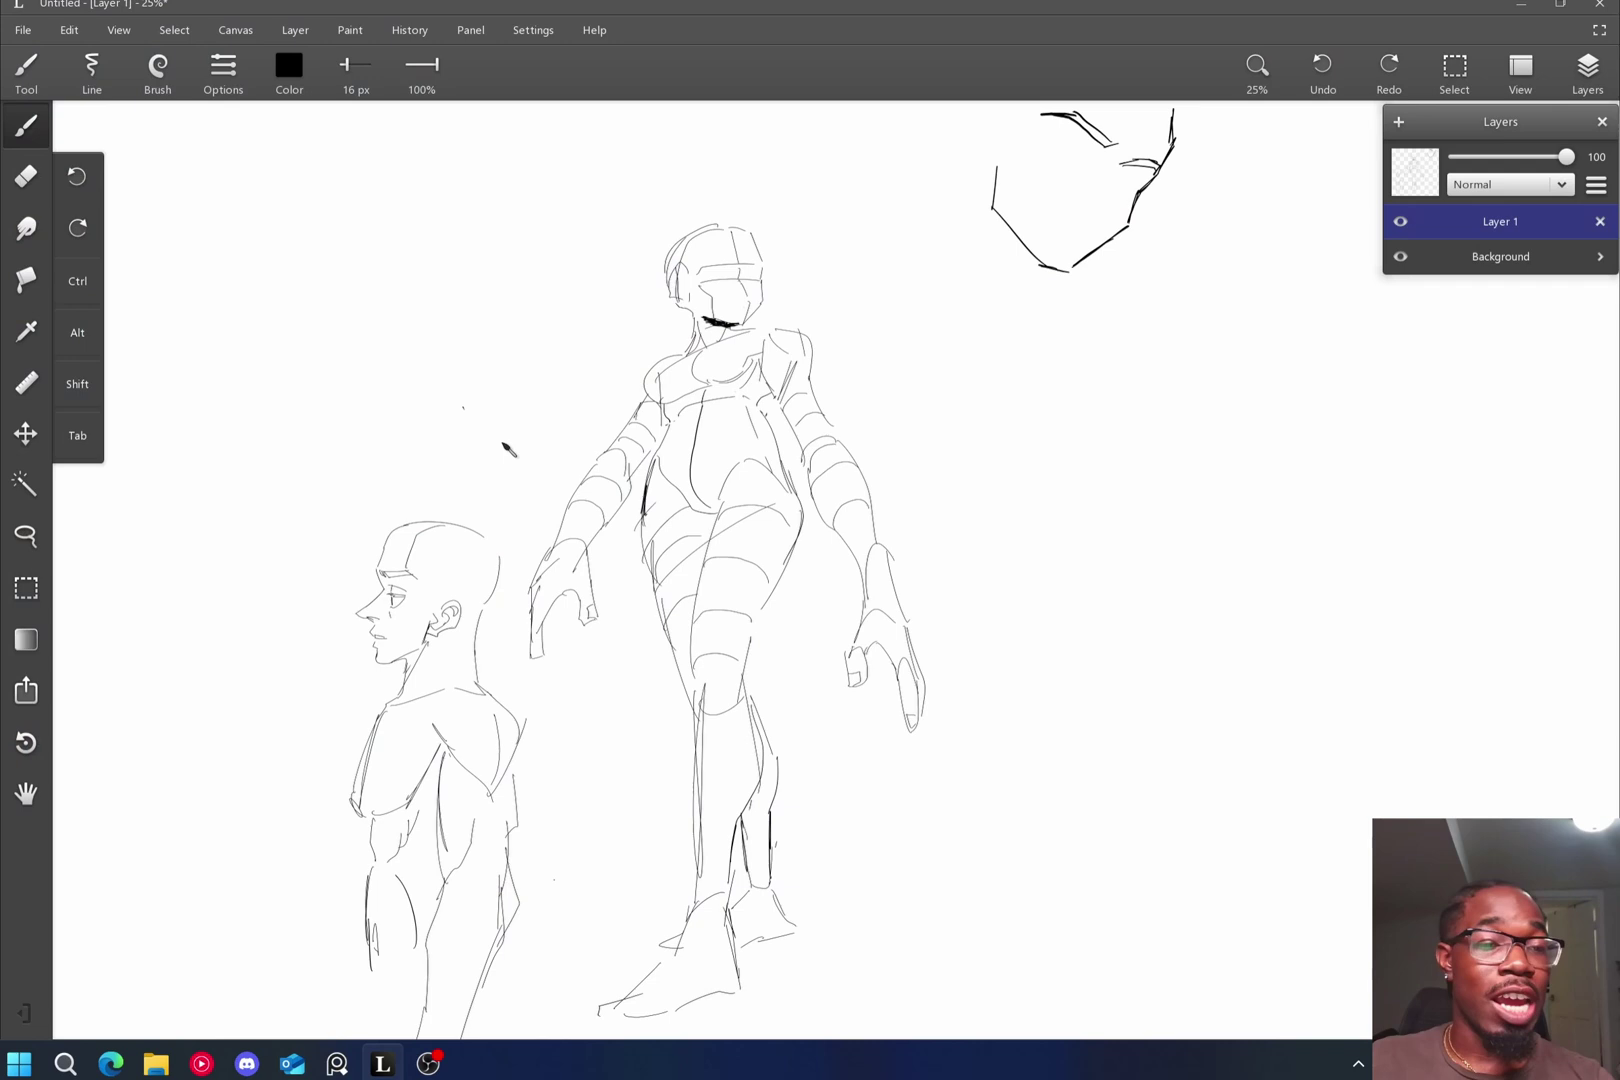
Dock the Line options beneath the Layers and place the Color wheel in the lower corner beside the tool strip.
left_click(92, 95)
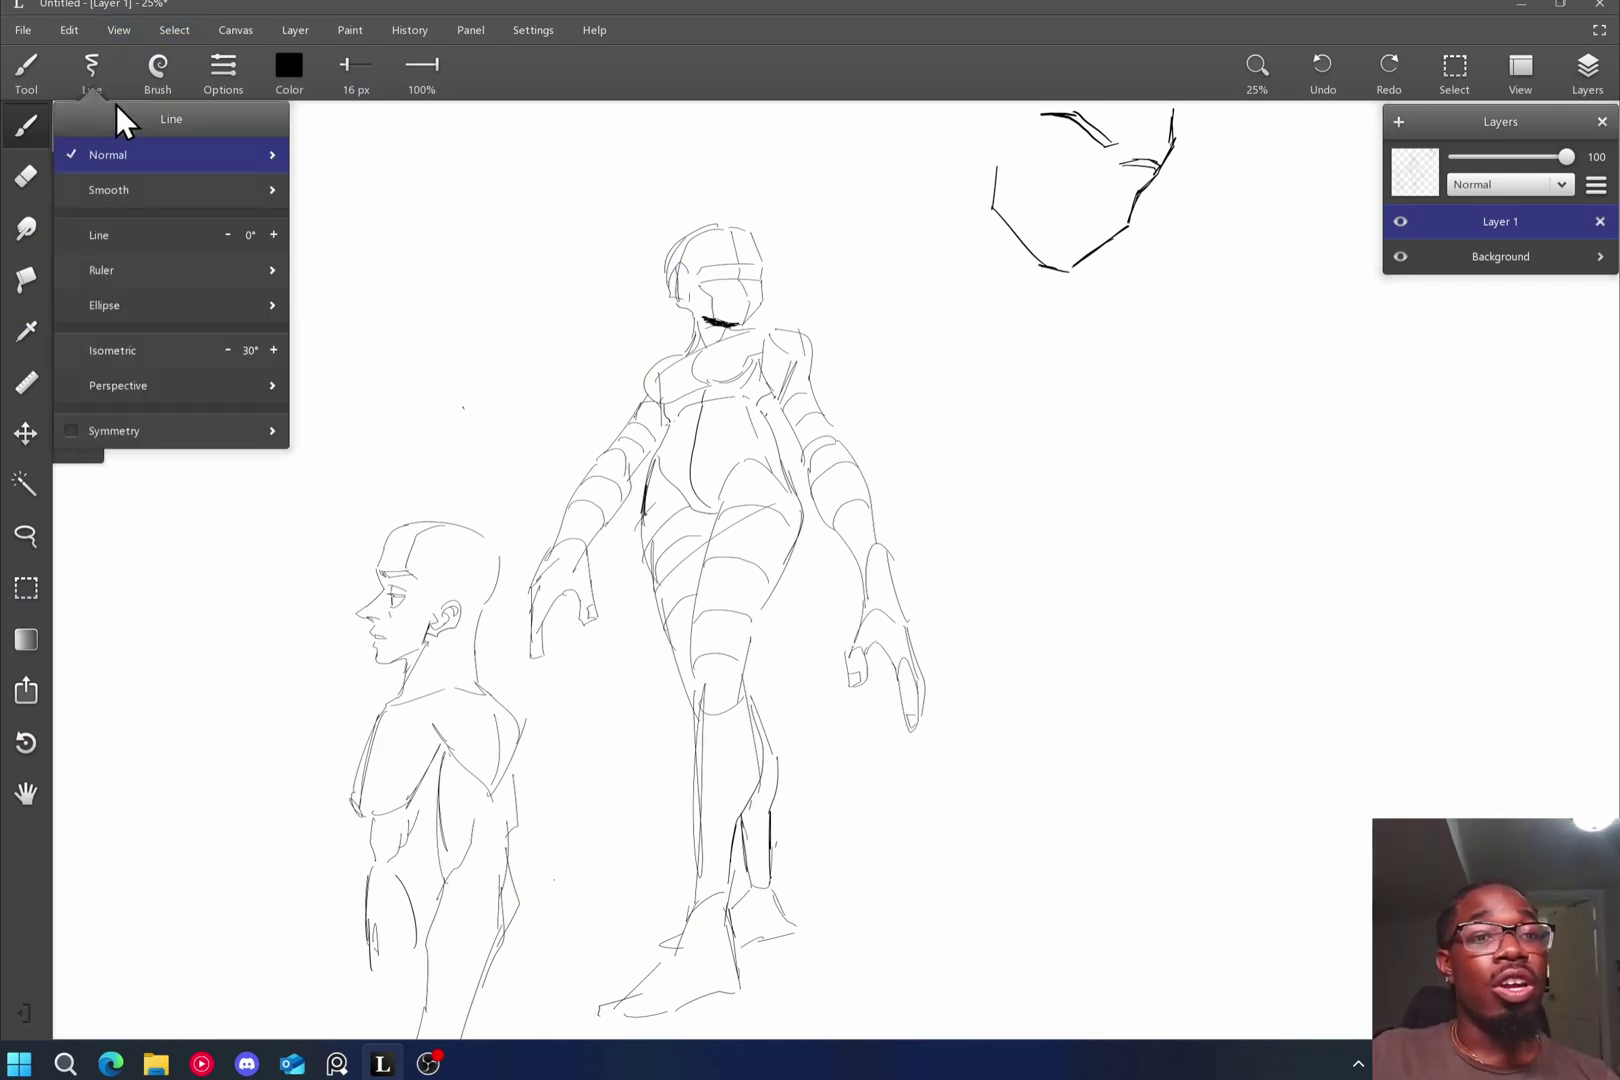
left_click_drag(156, 116, 1503, 290)
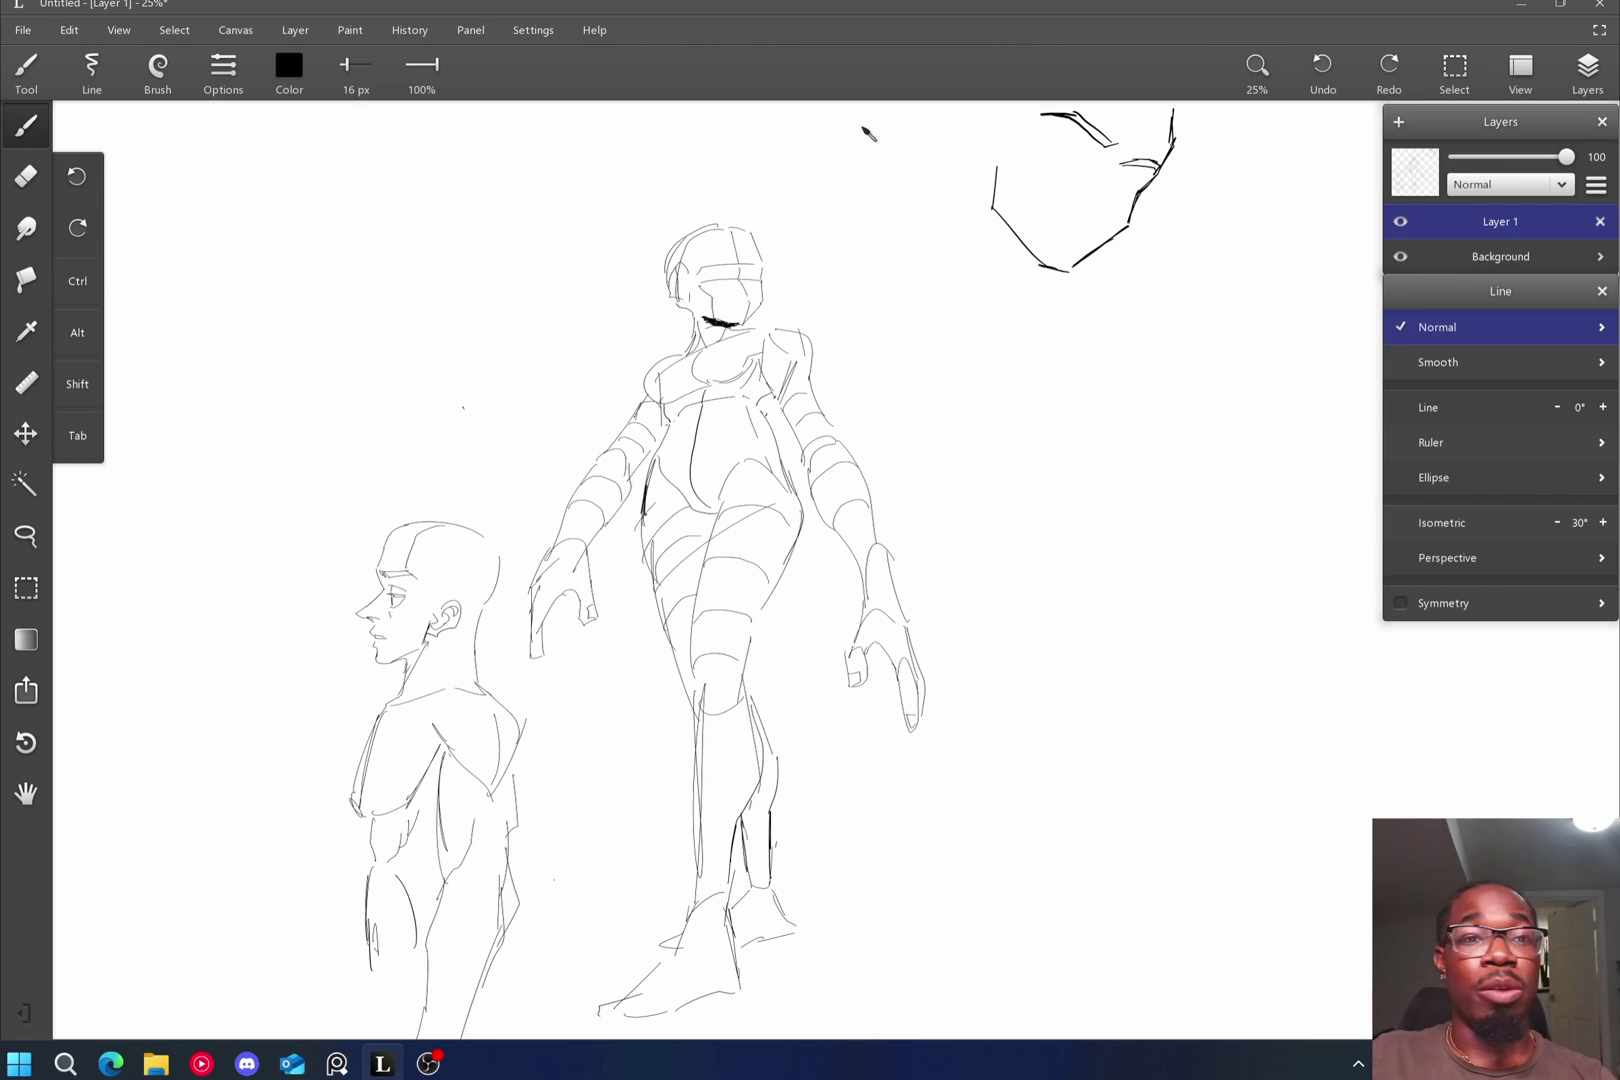
left_click(289, 65)
left_click_drag(340, 95, 191, 608)
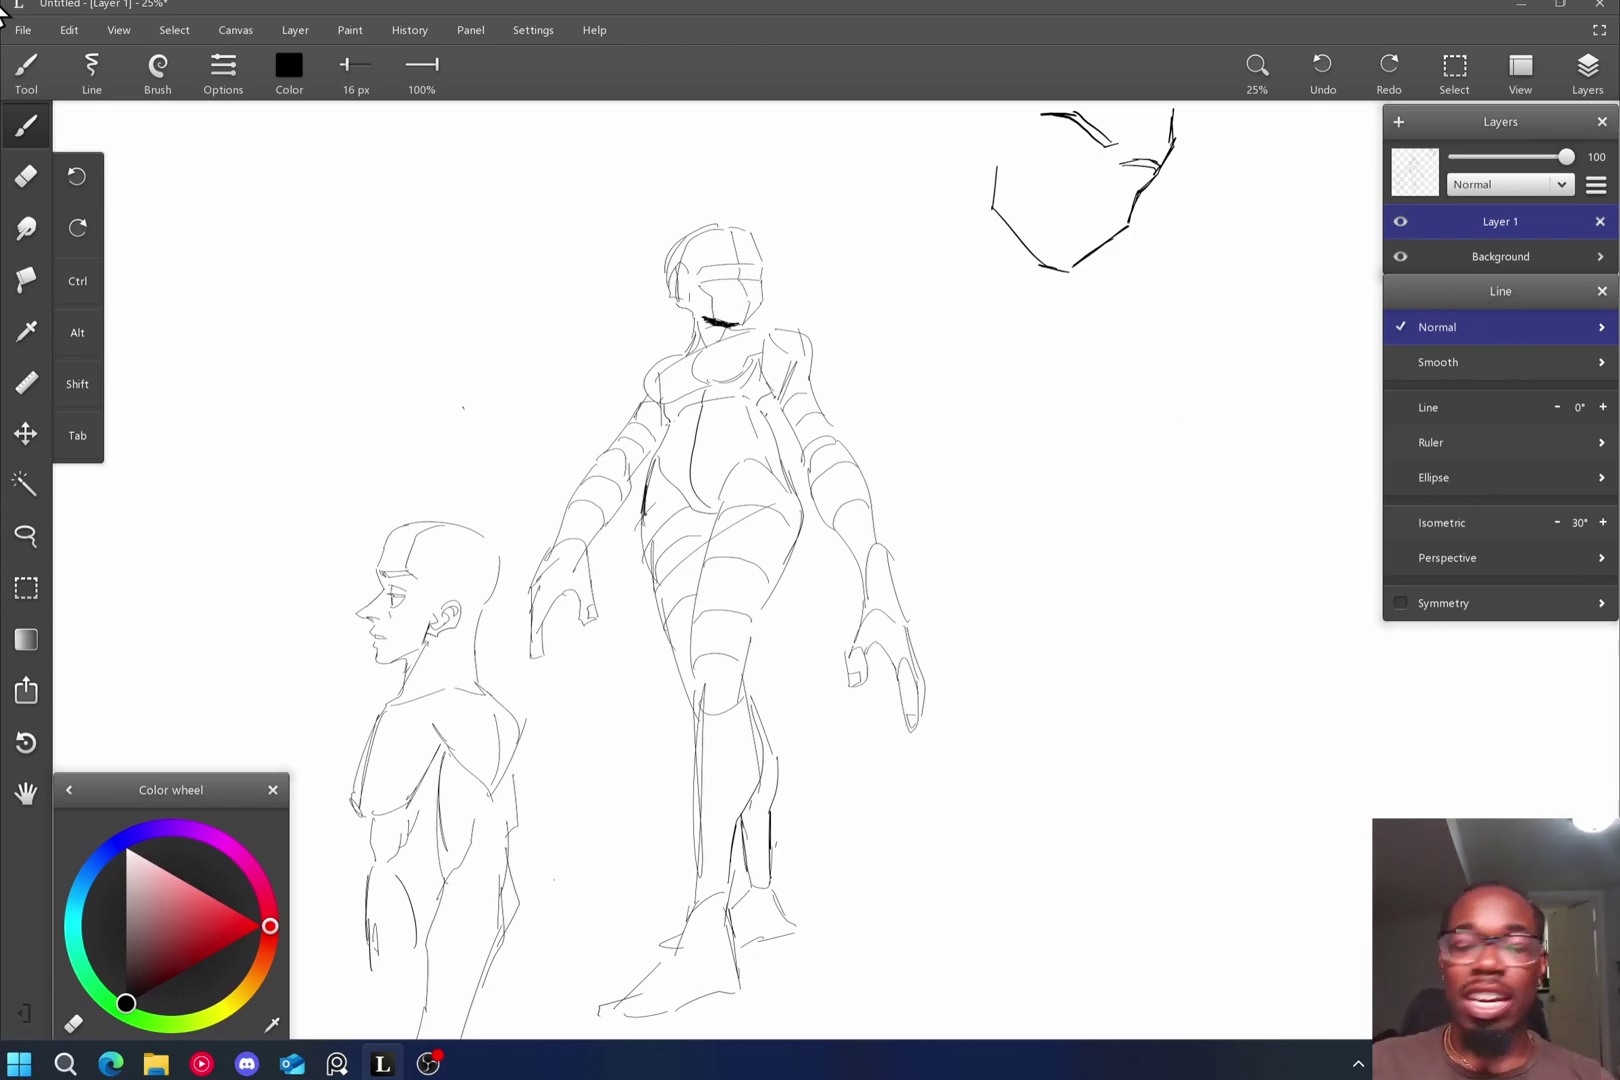
Fit the drawing on screen and review the zoom options, including the zoom limits and snap settings.
scroll(540, 587, "up", 3)
scroll(597, 600, "down", 4)
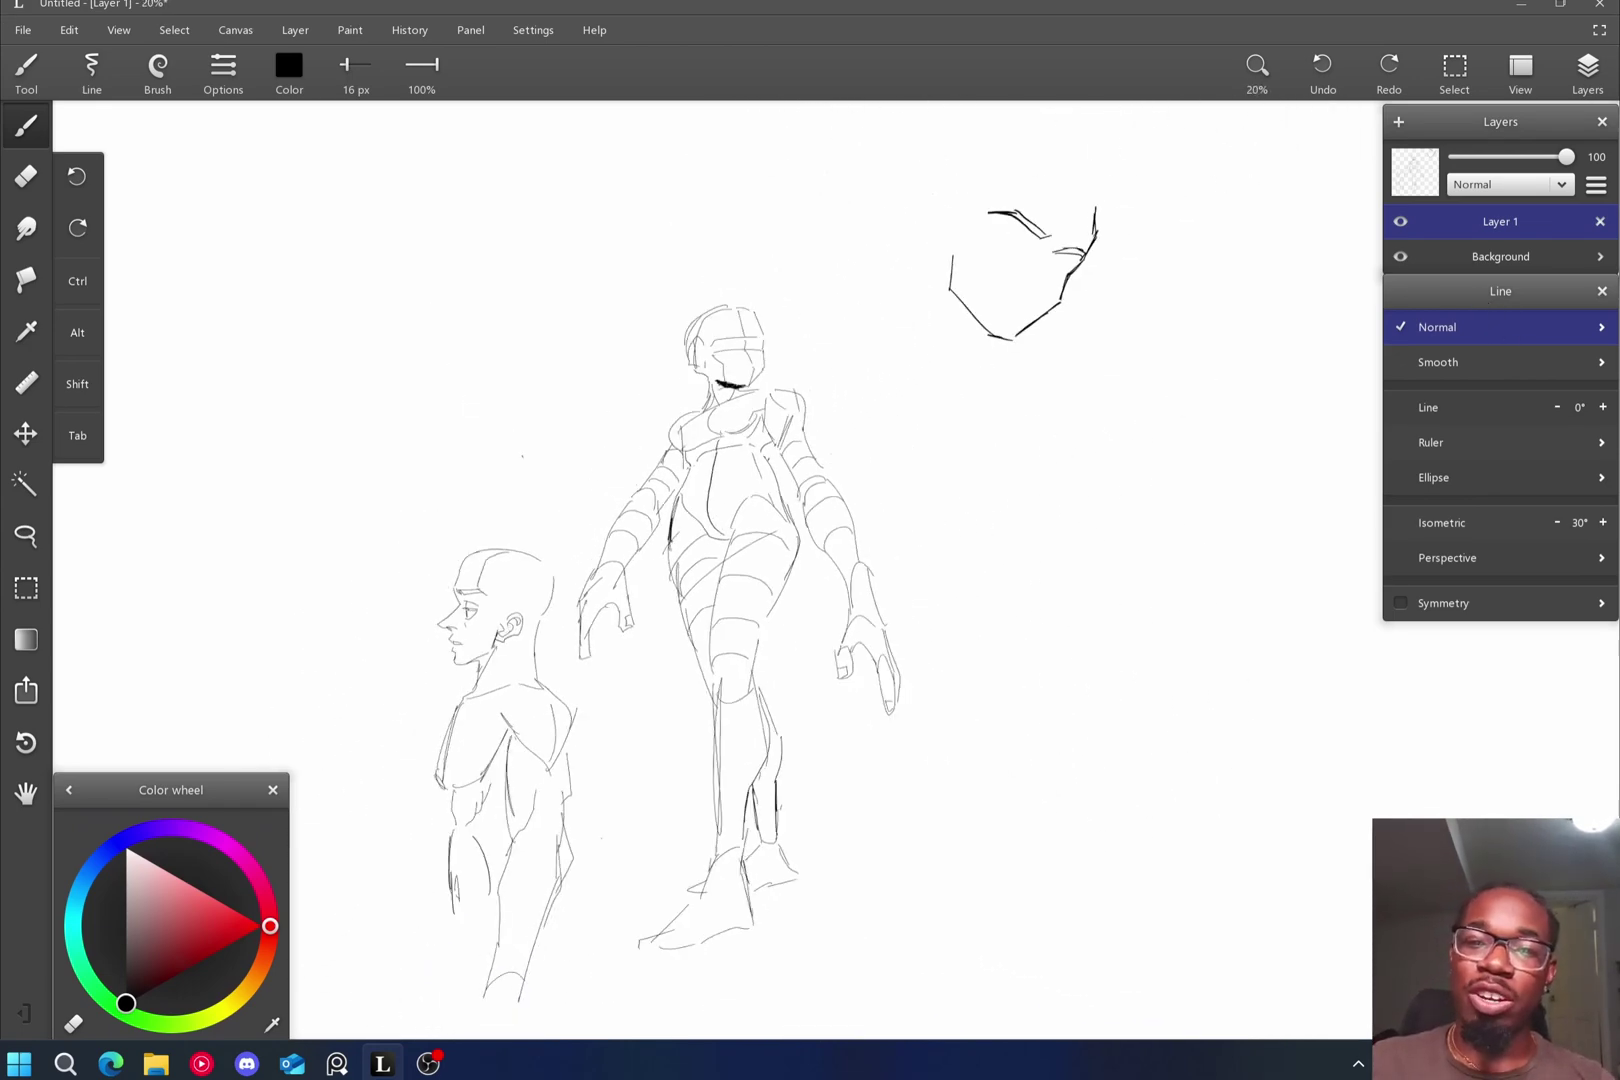
scroll(900, 210, "up", 4)
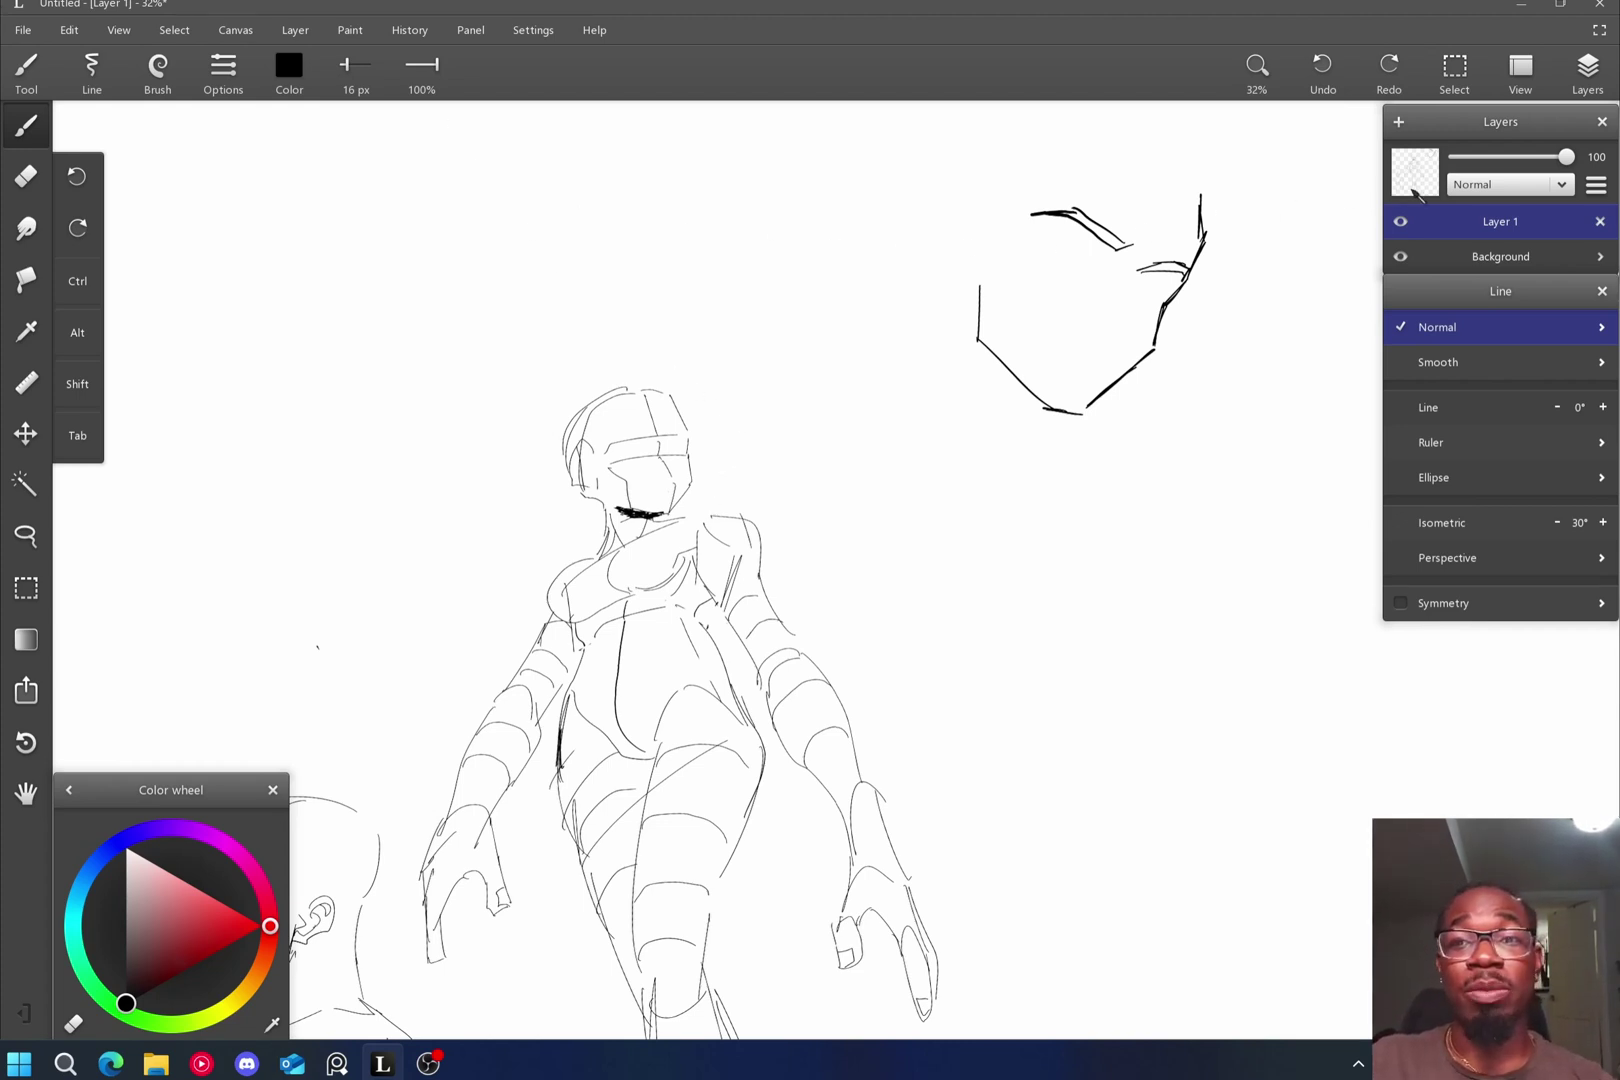
left_click(1257, 70)
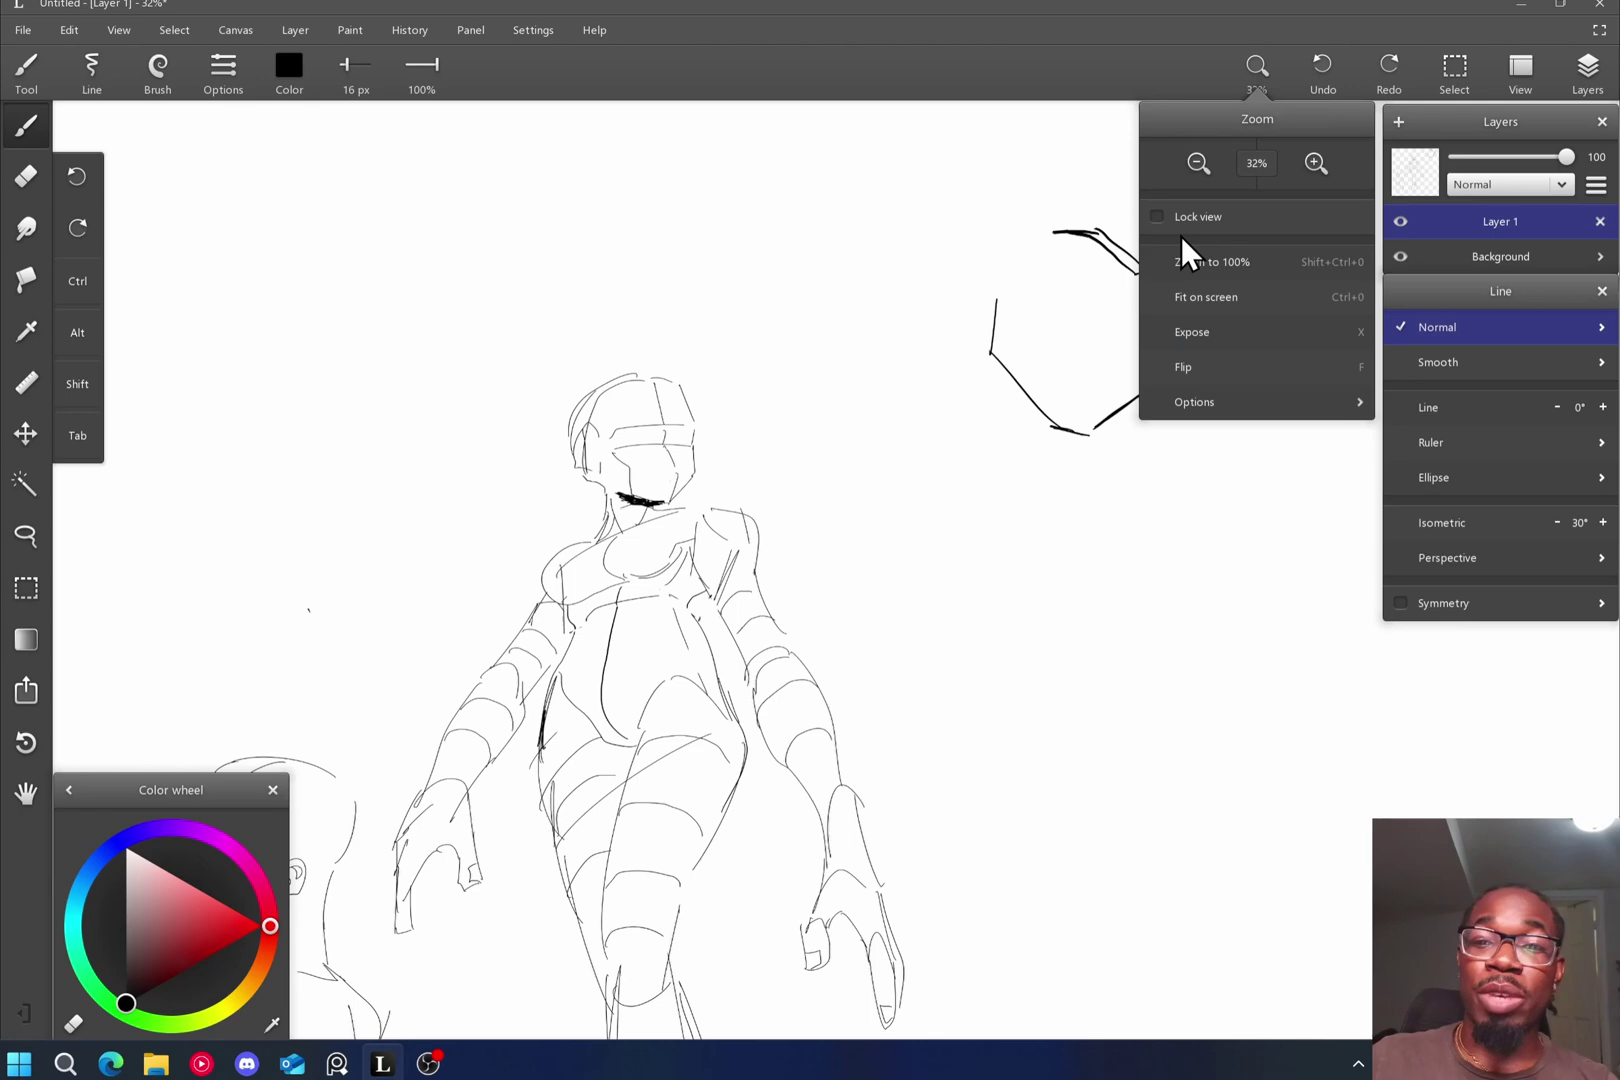
left_click(1299, 305)
left_click(1259, 78)
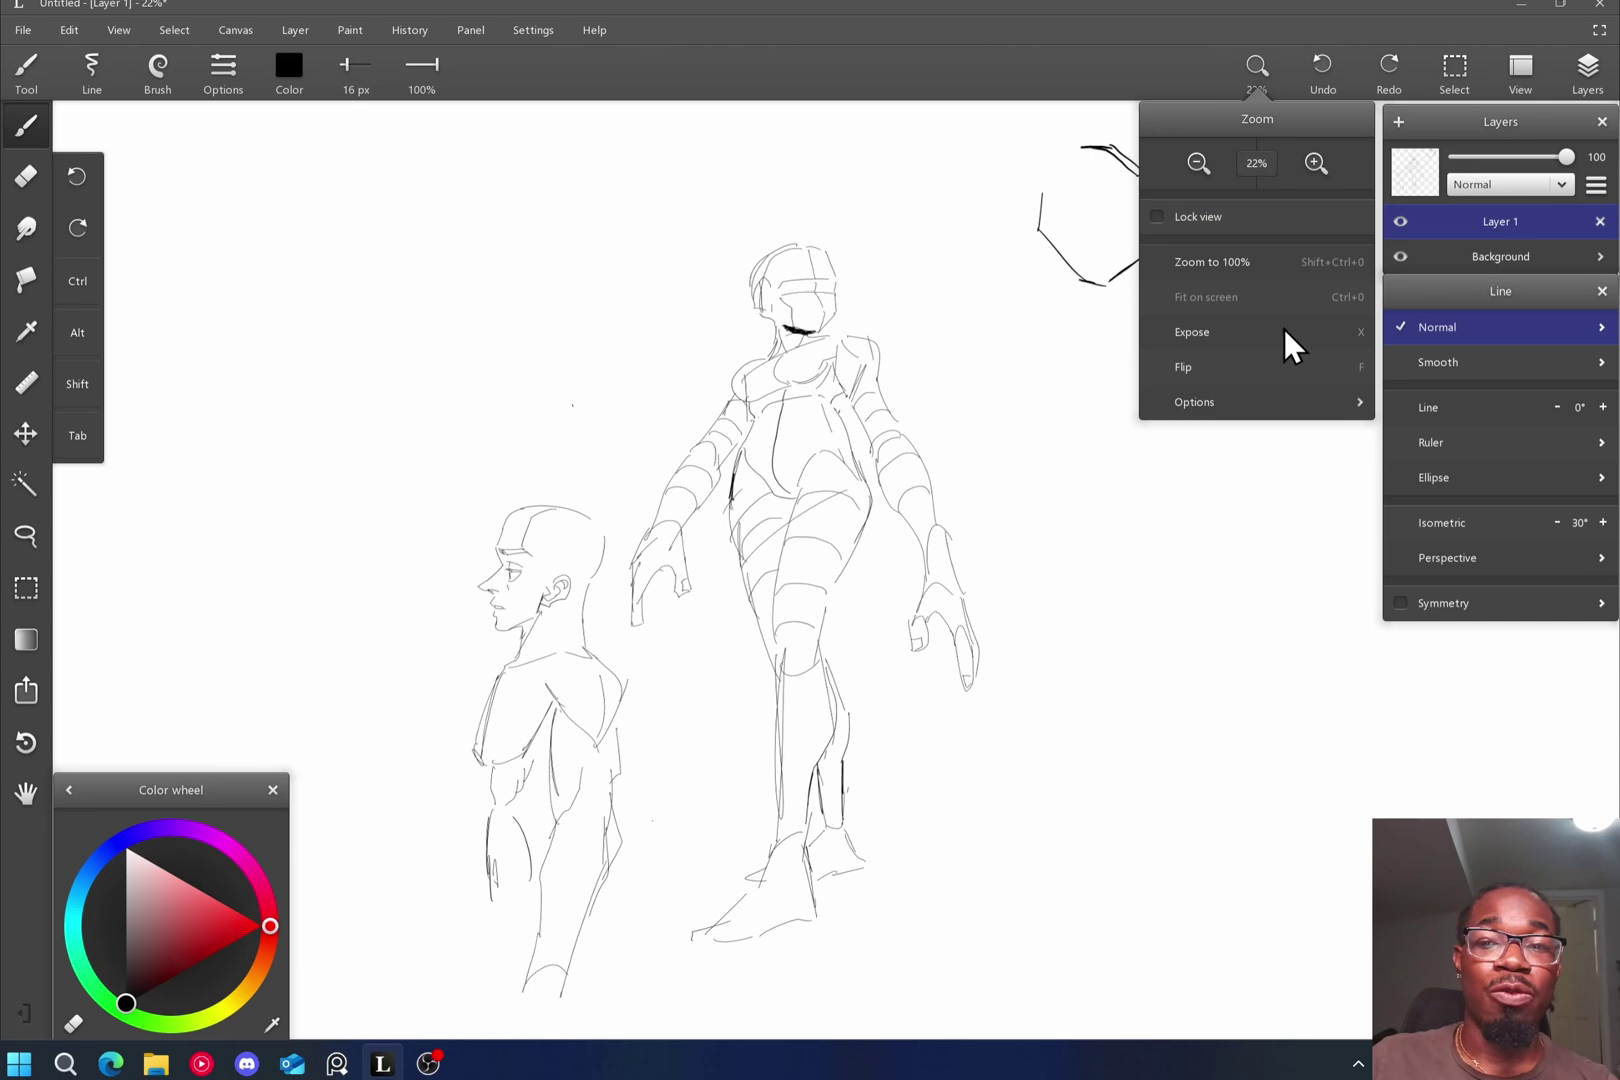
left_click(1267, 399)
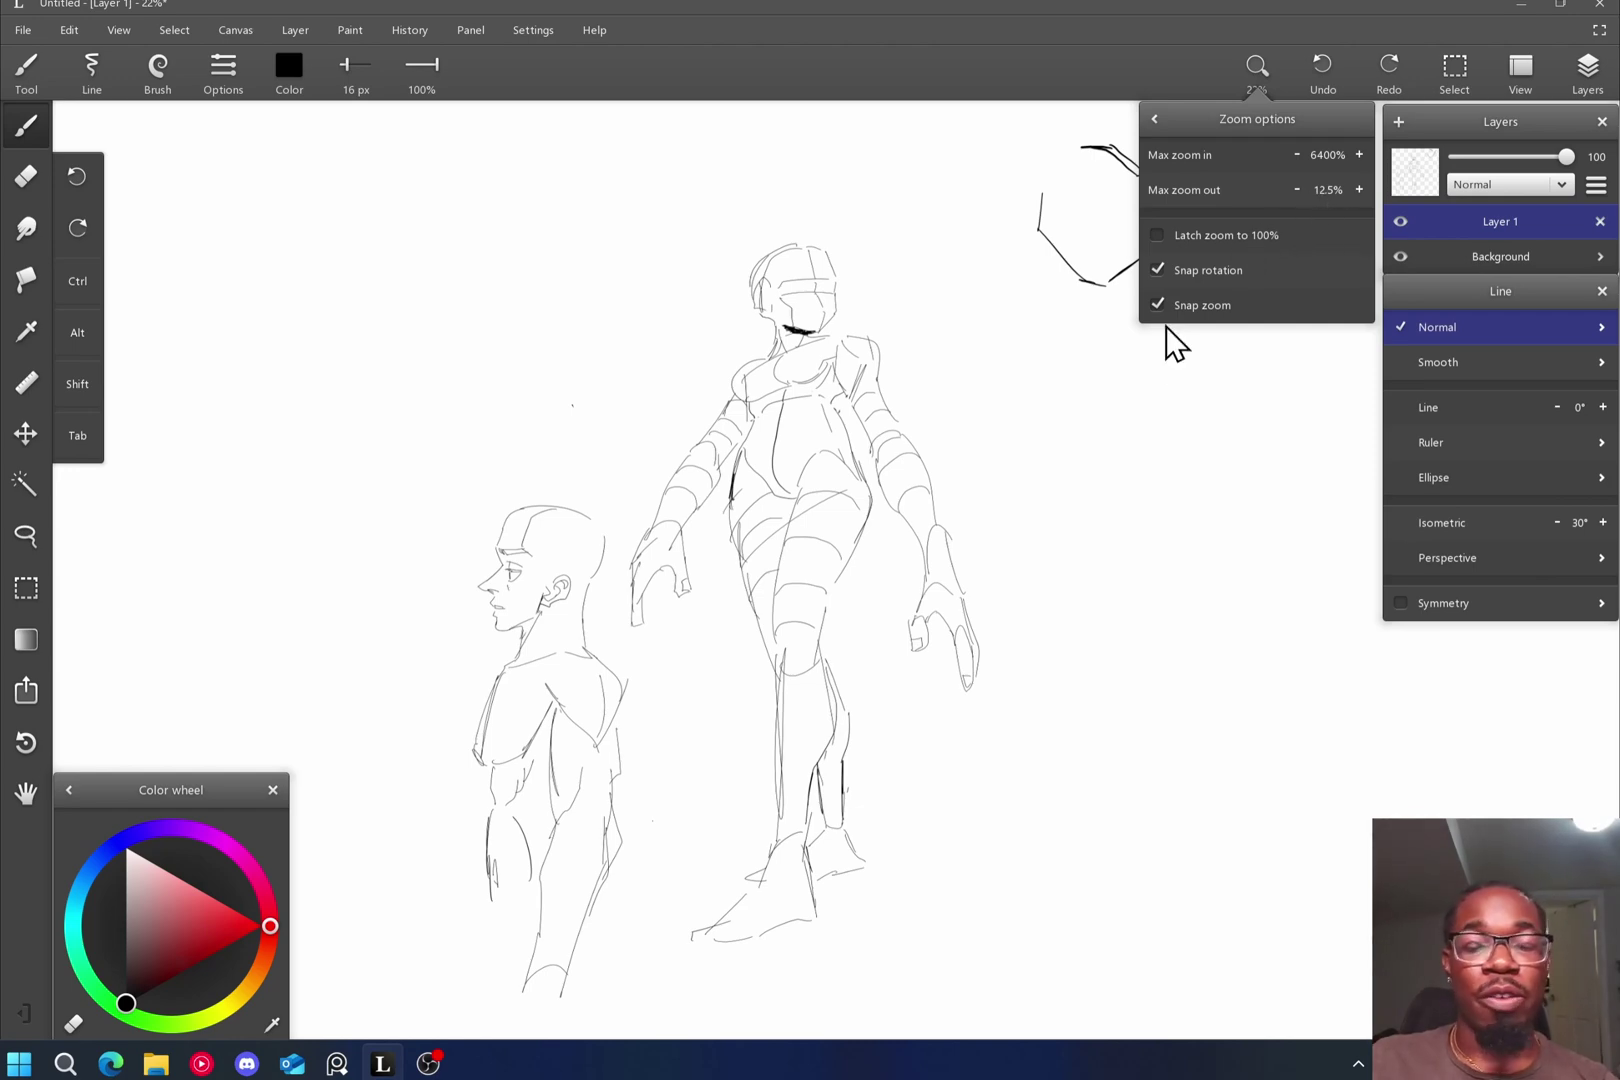
left_click(1078, 431)
Set the maximum zoom out to 6.25% and zoom the canvas out to that limit and back in.
scroll(750, 370, "up", 5)
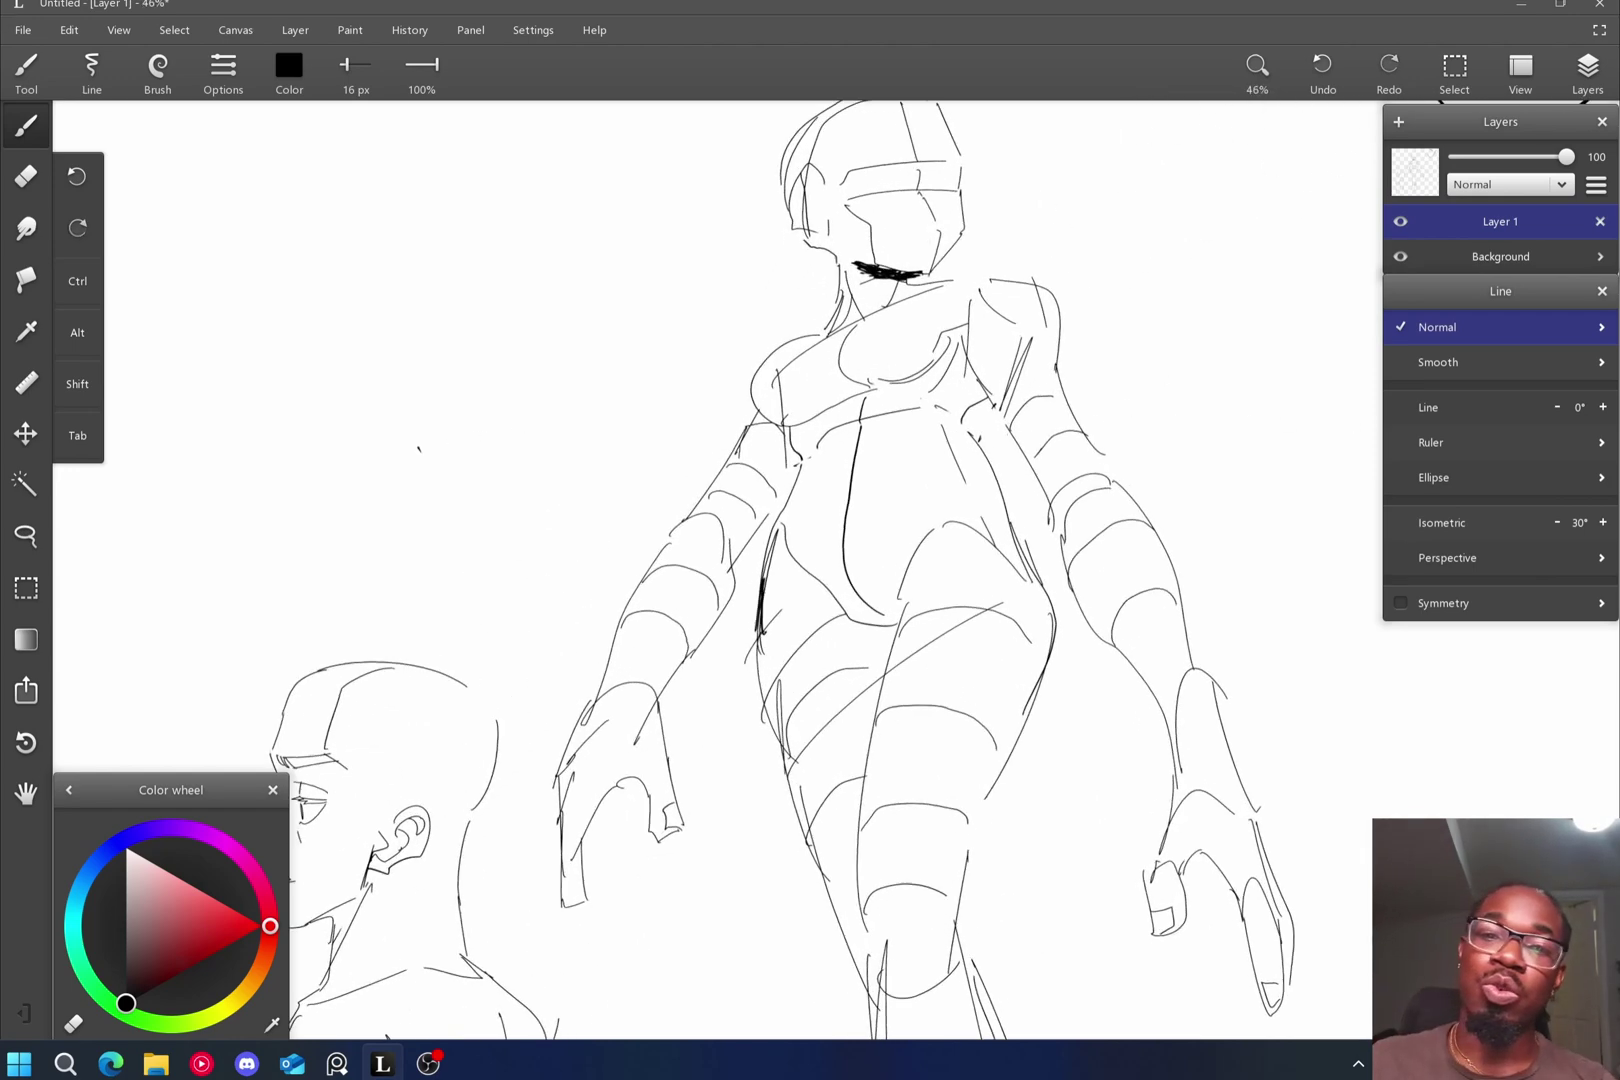
scroll(628, 347, "down", 7)
scroll(740, 450, "down", 2)
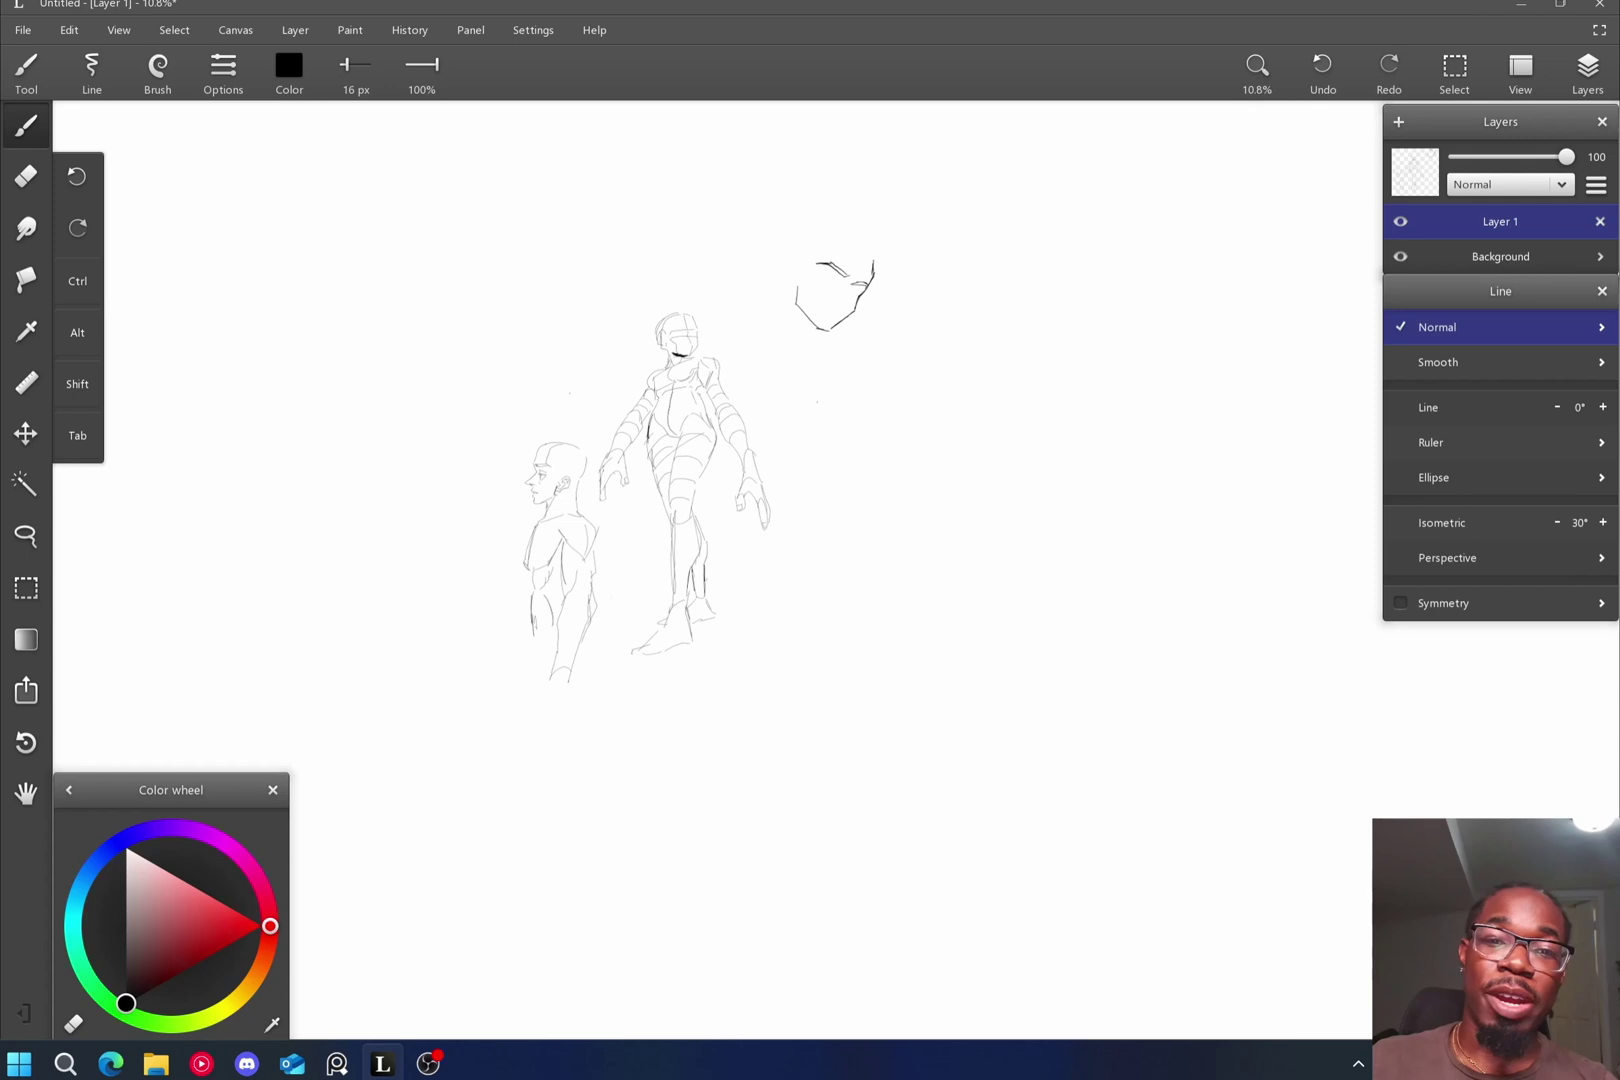
scroll(740, 450, "up", 2)
left_click(1262, 88)
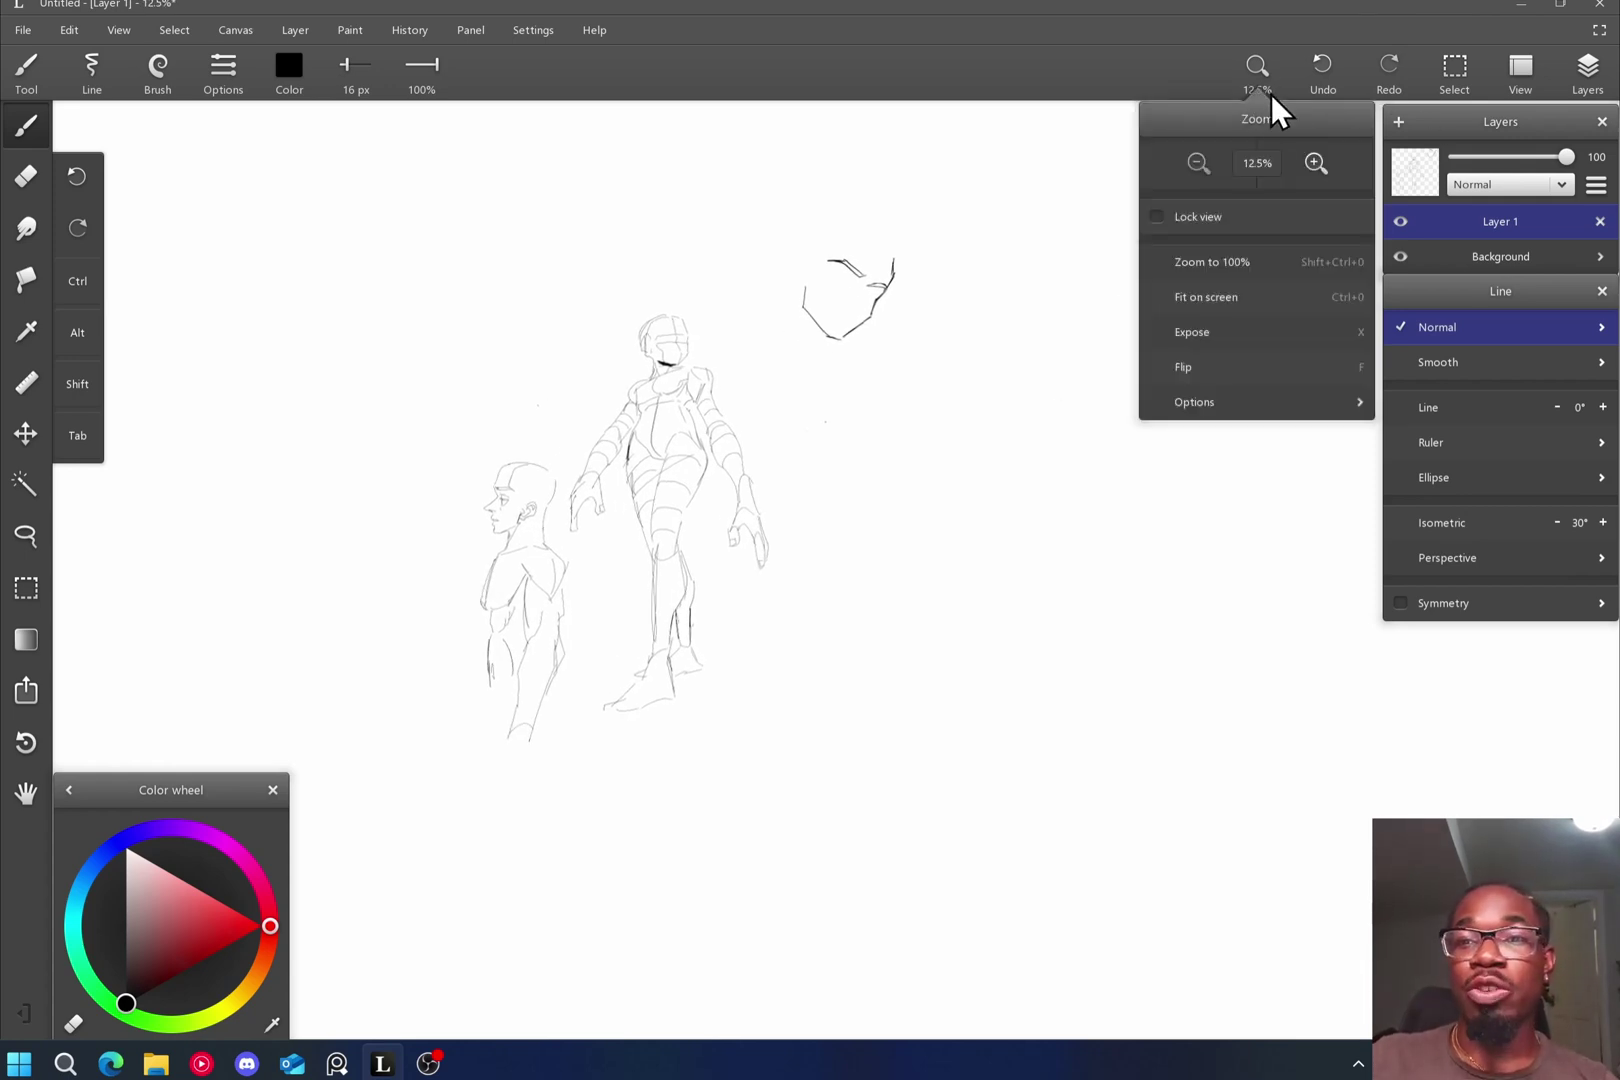
left_click(1331, 390)
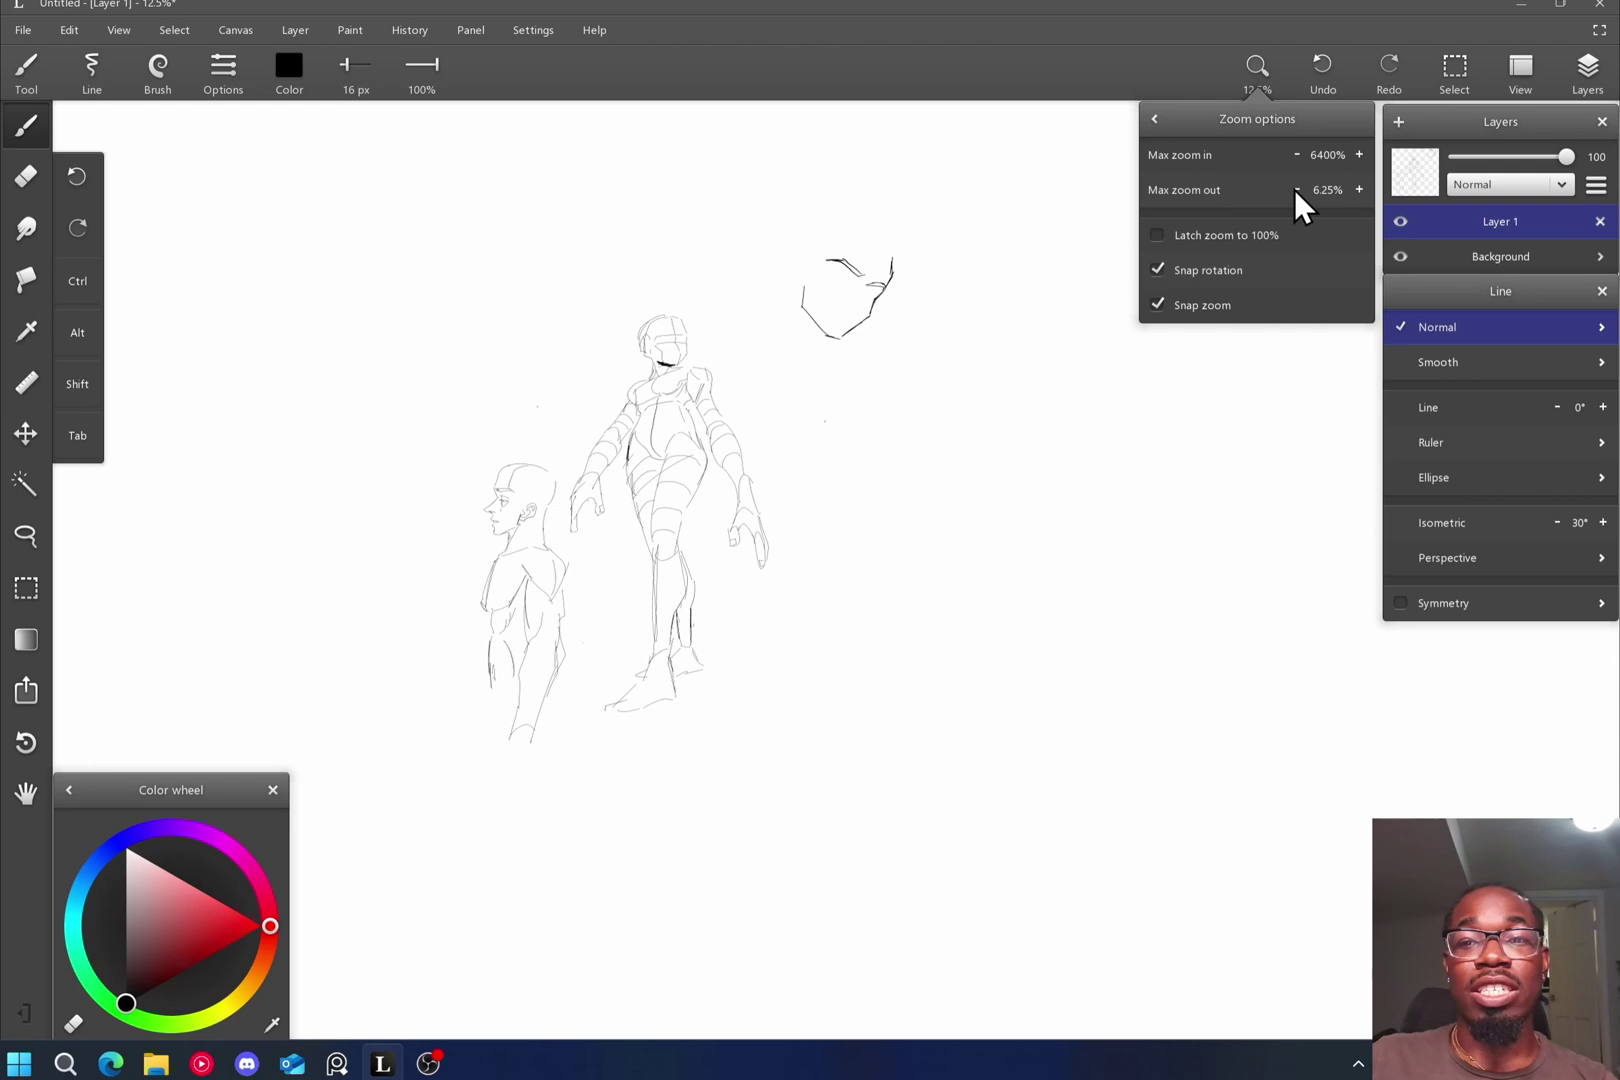
left_click(1248, 70)
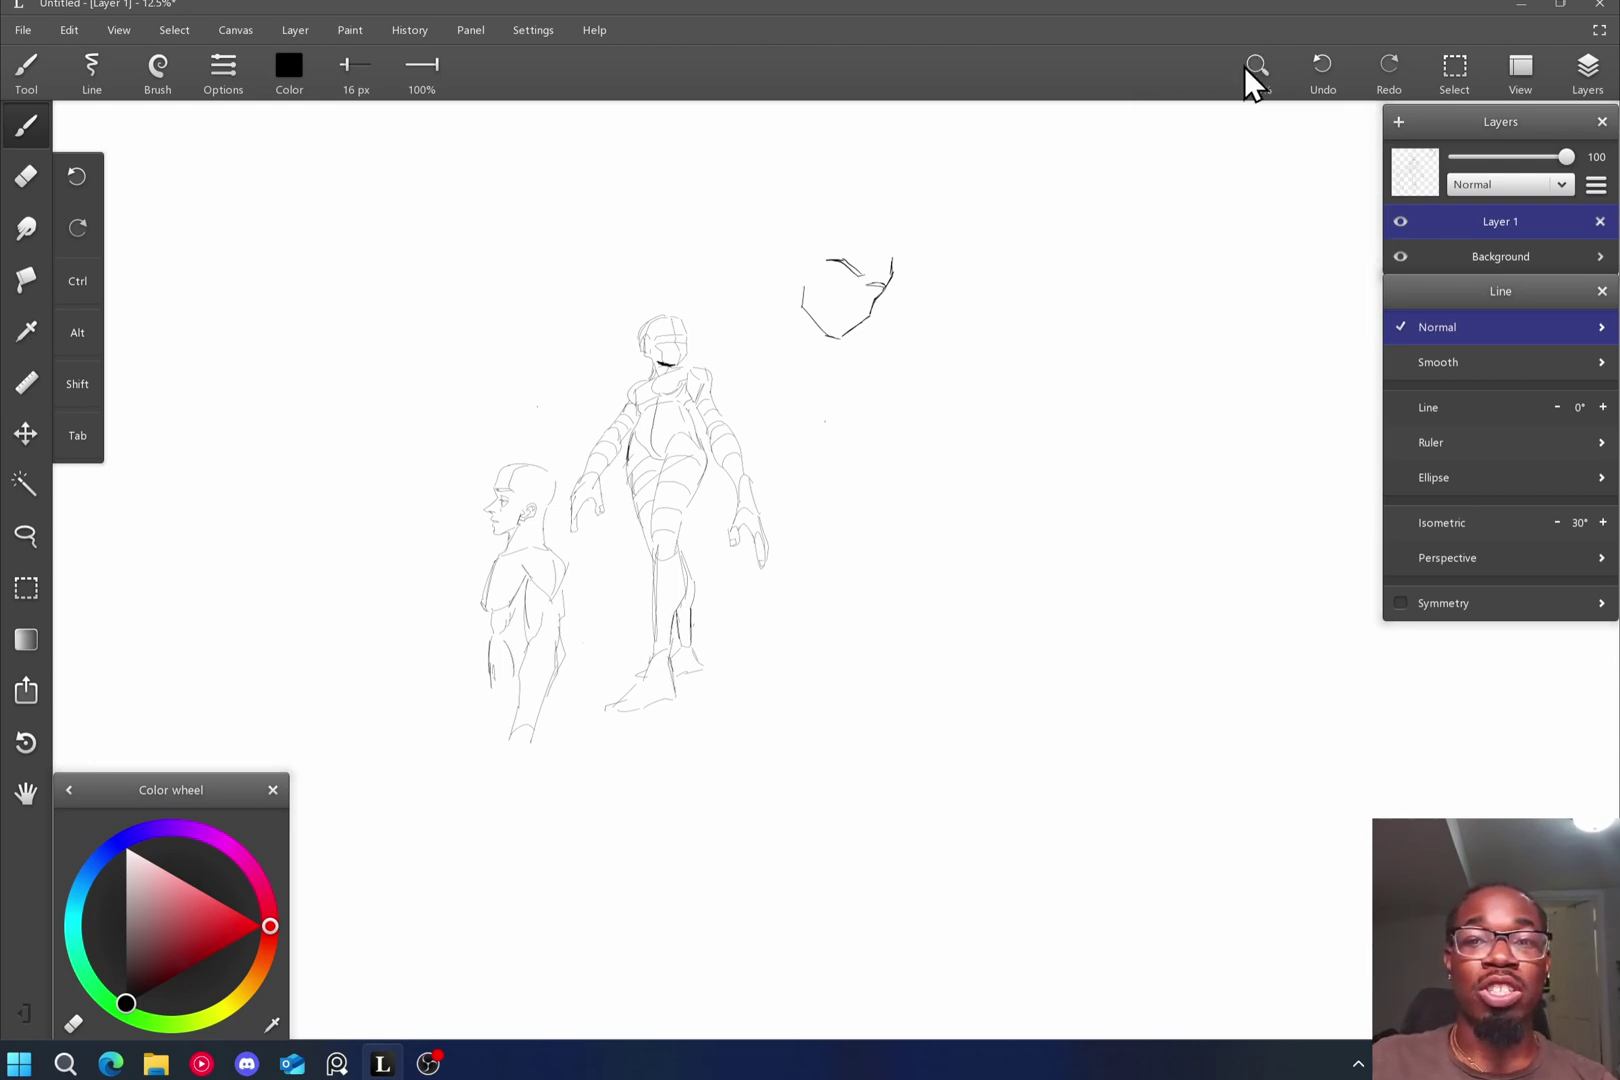
scroll(665, 600, "down", 4)
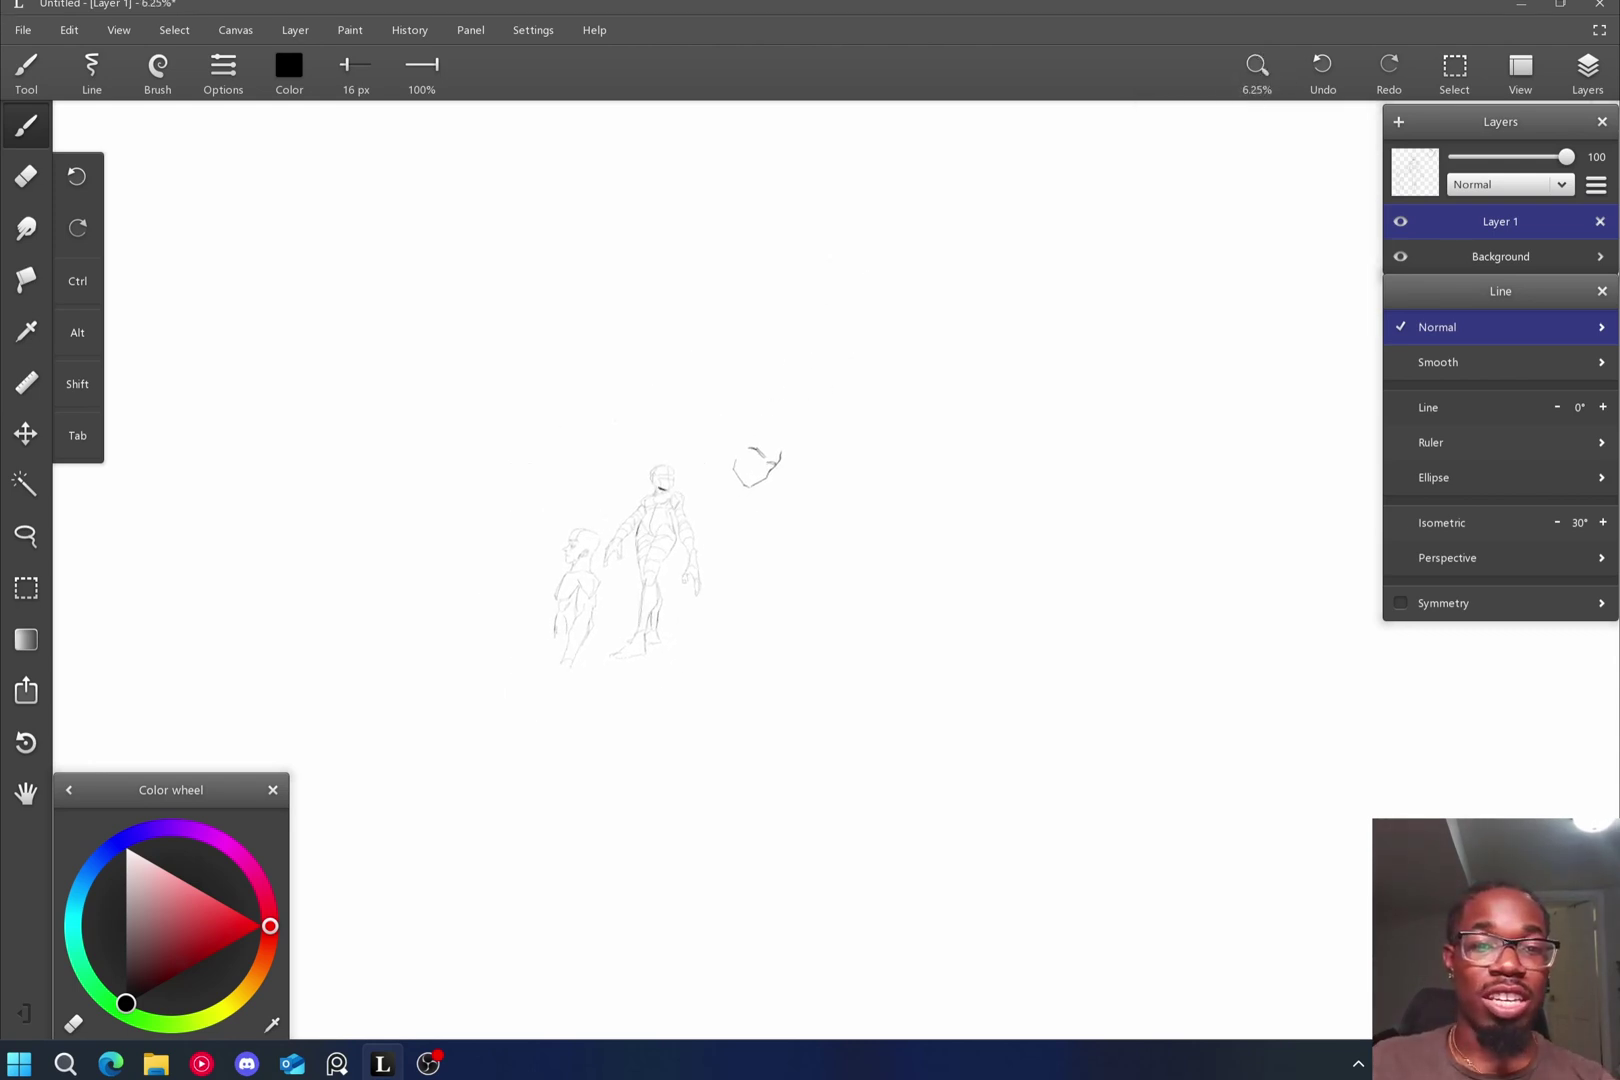
scroll(578, 588, "up", 7)
scroll(215, 765, "down", 1)
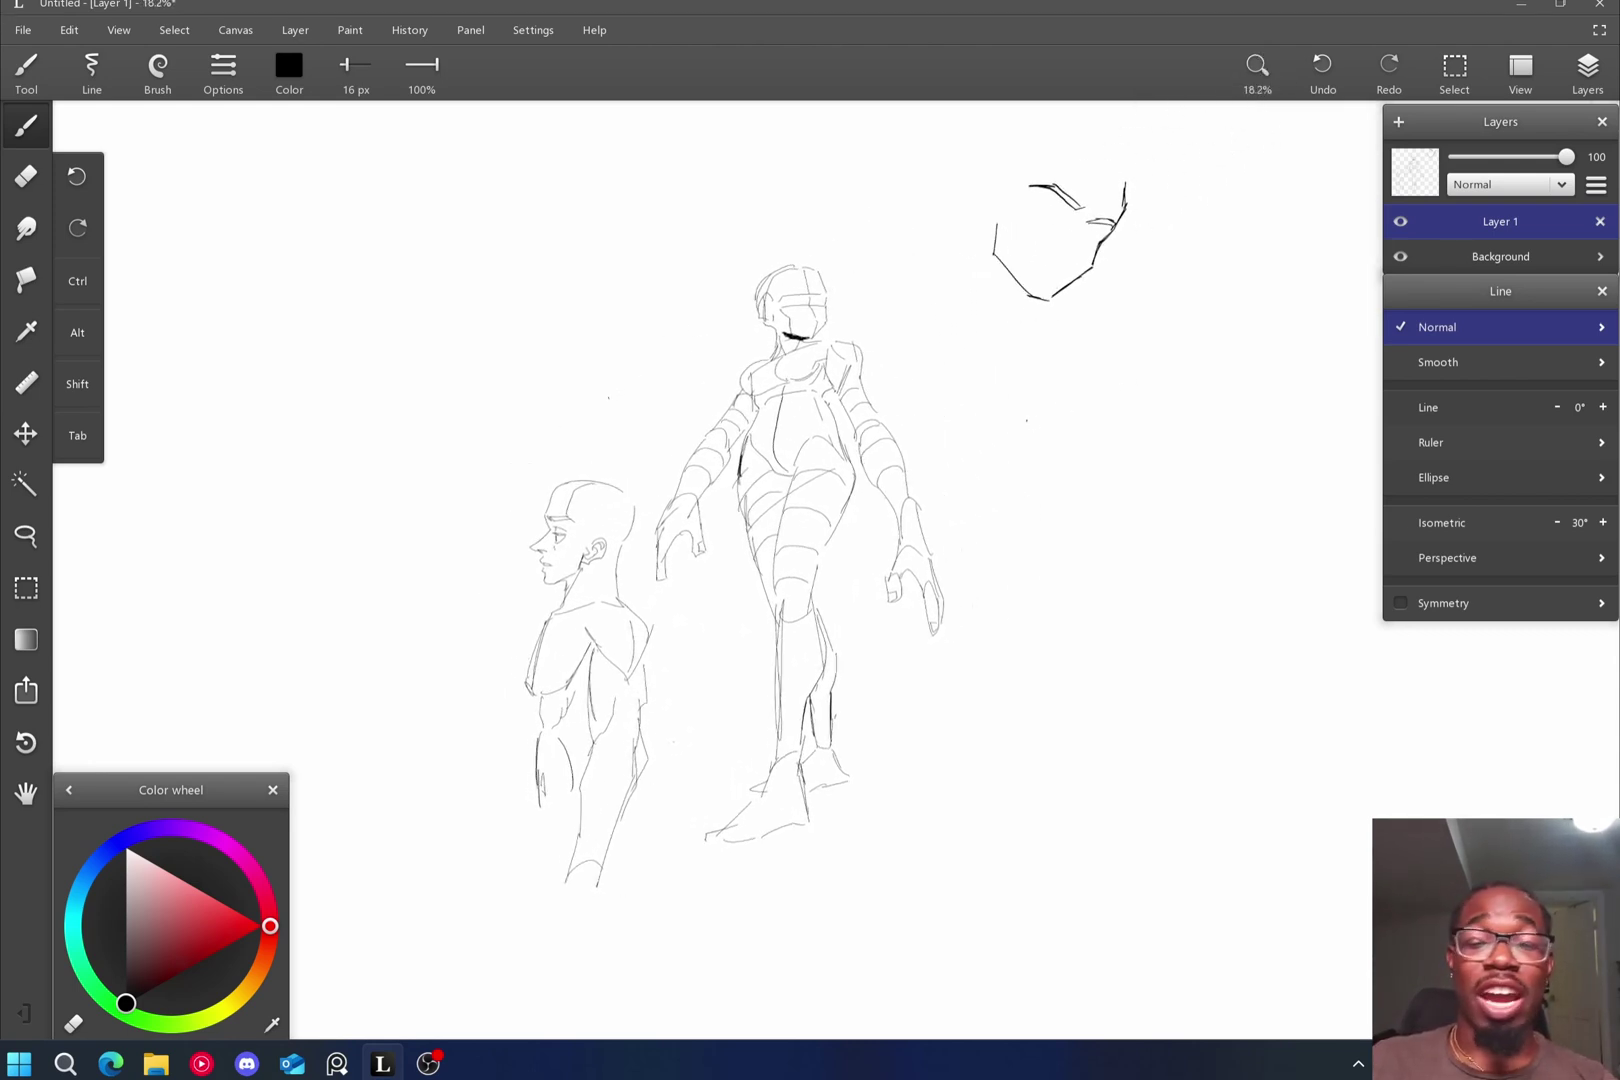
left_click(1270, 106)
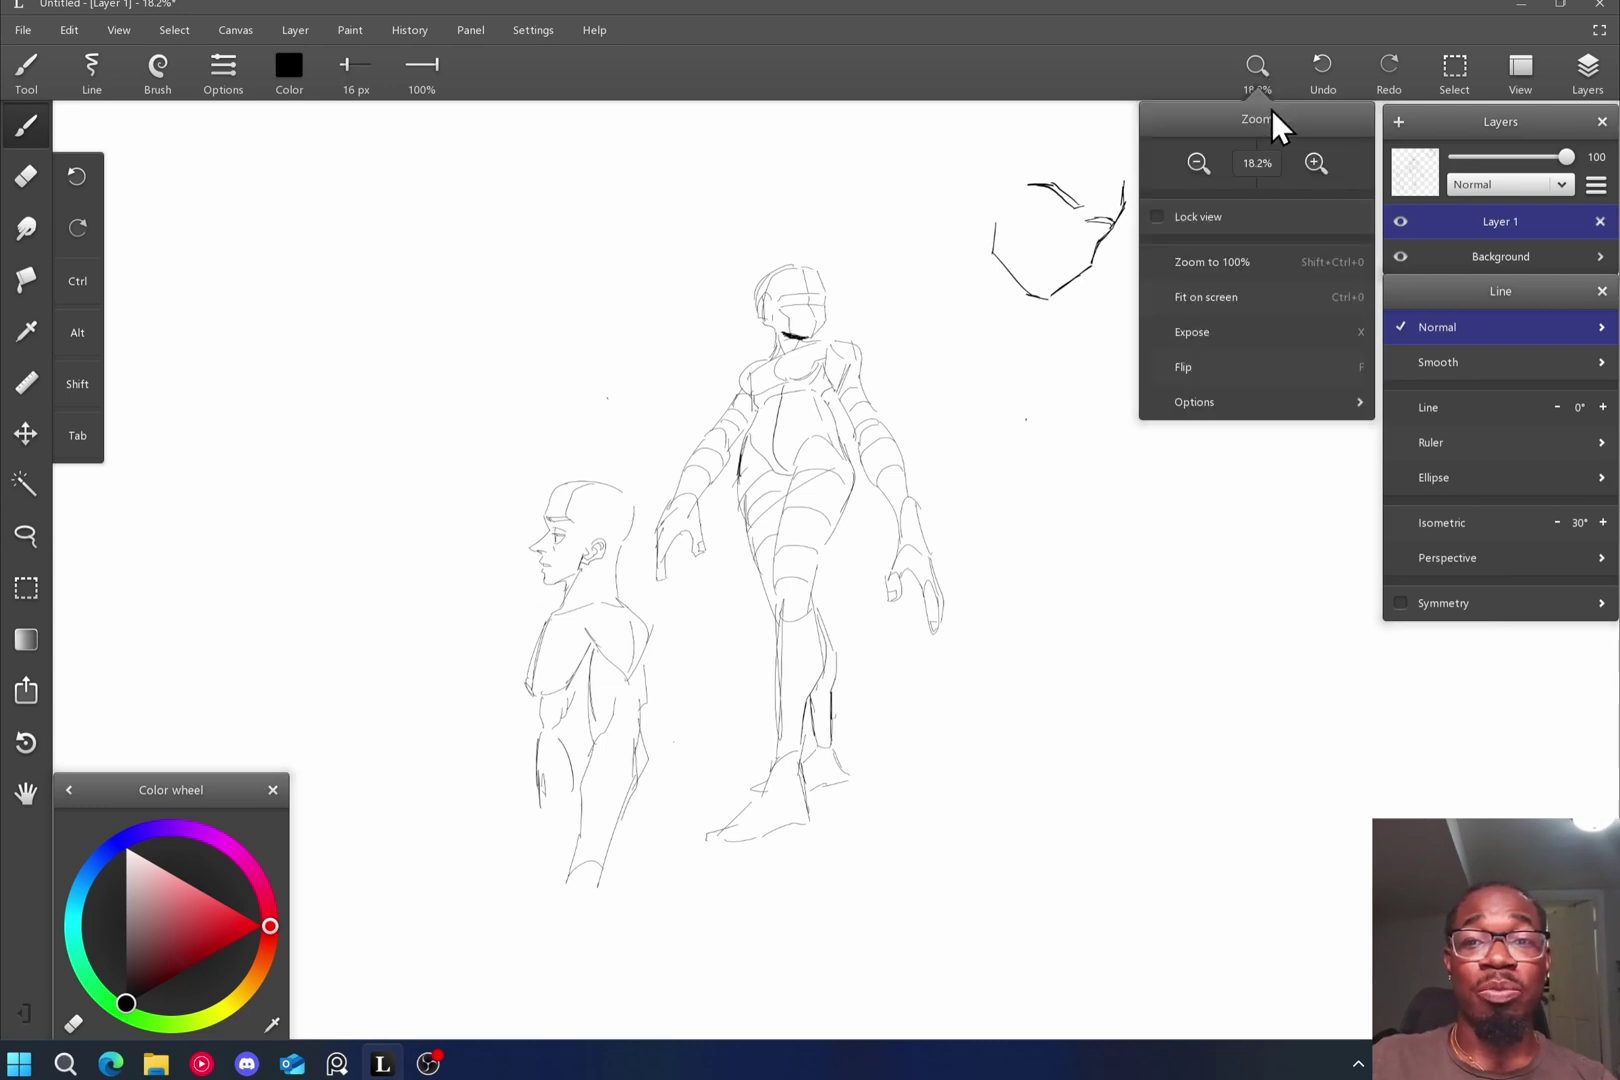
left_click(598, 30)
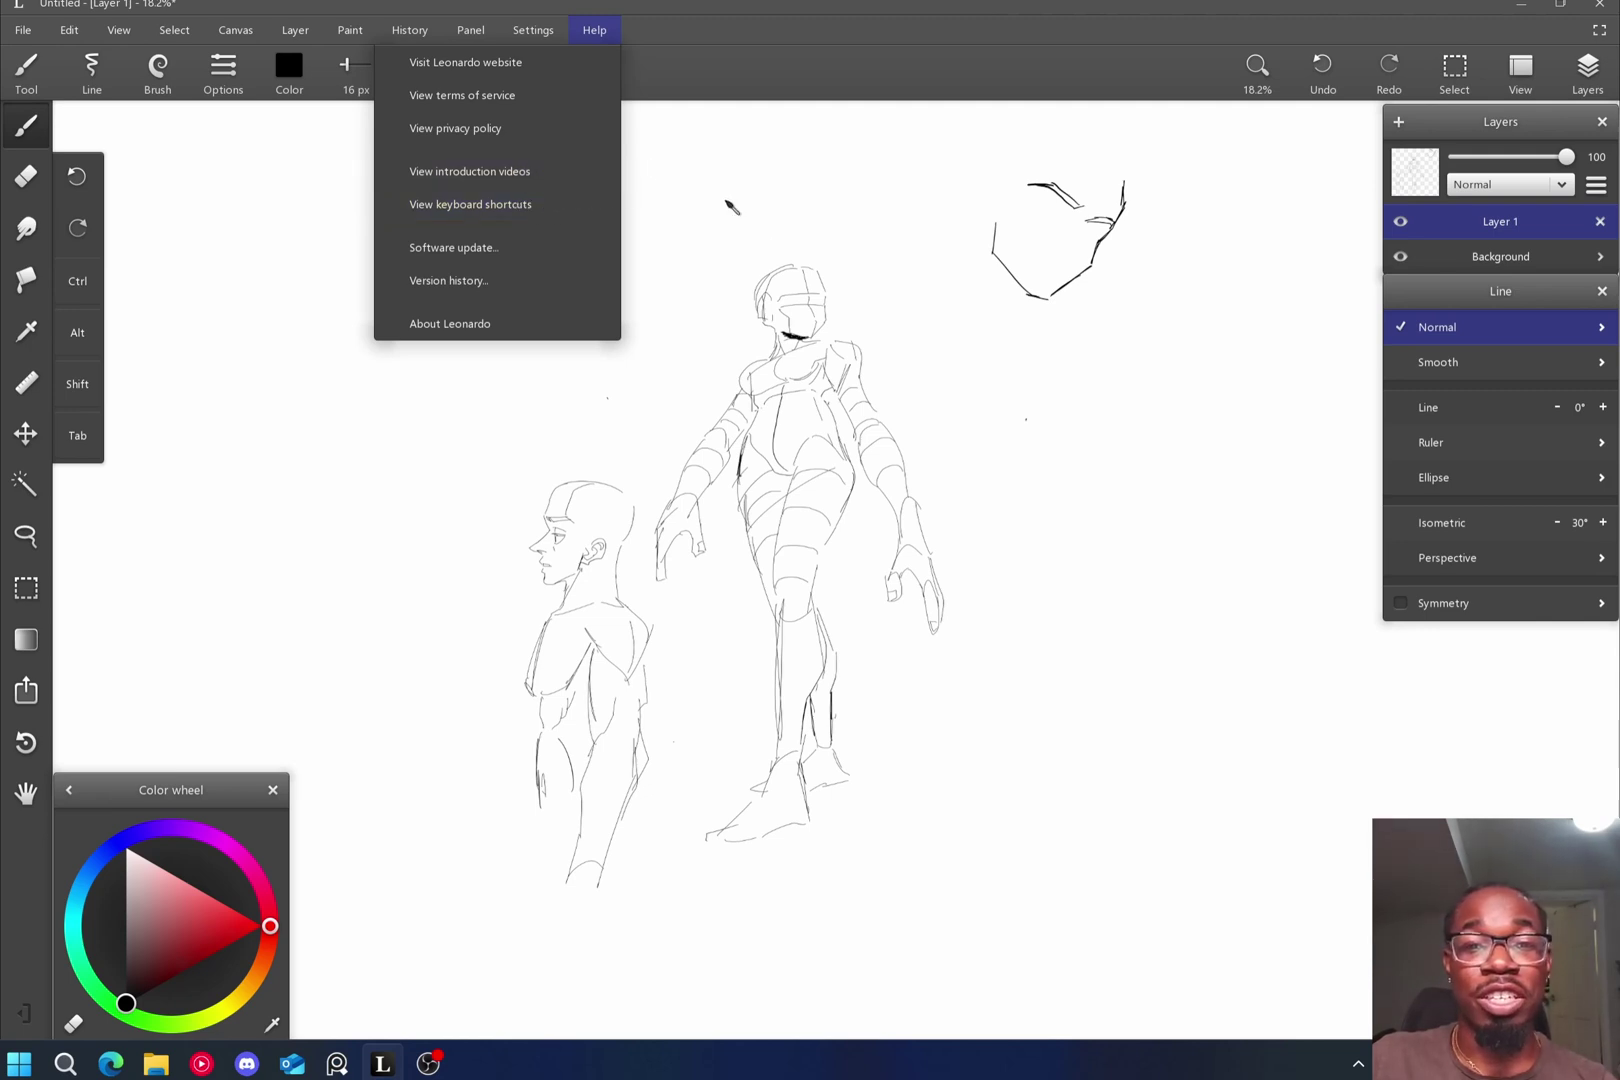
left_click(850, 287)
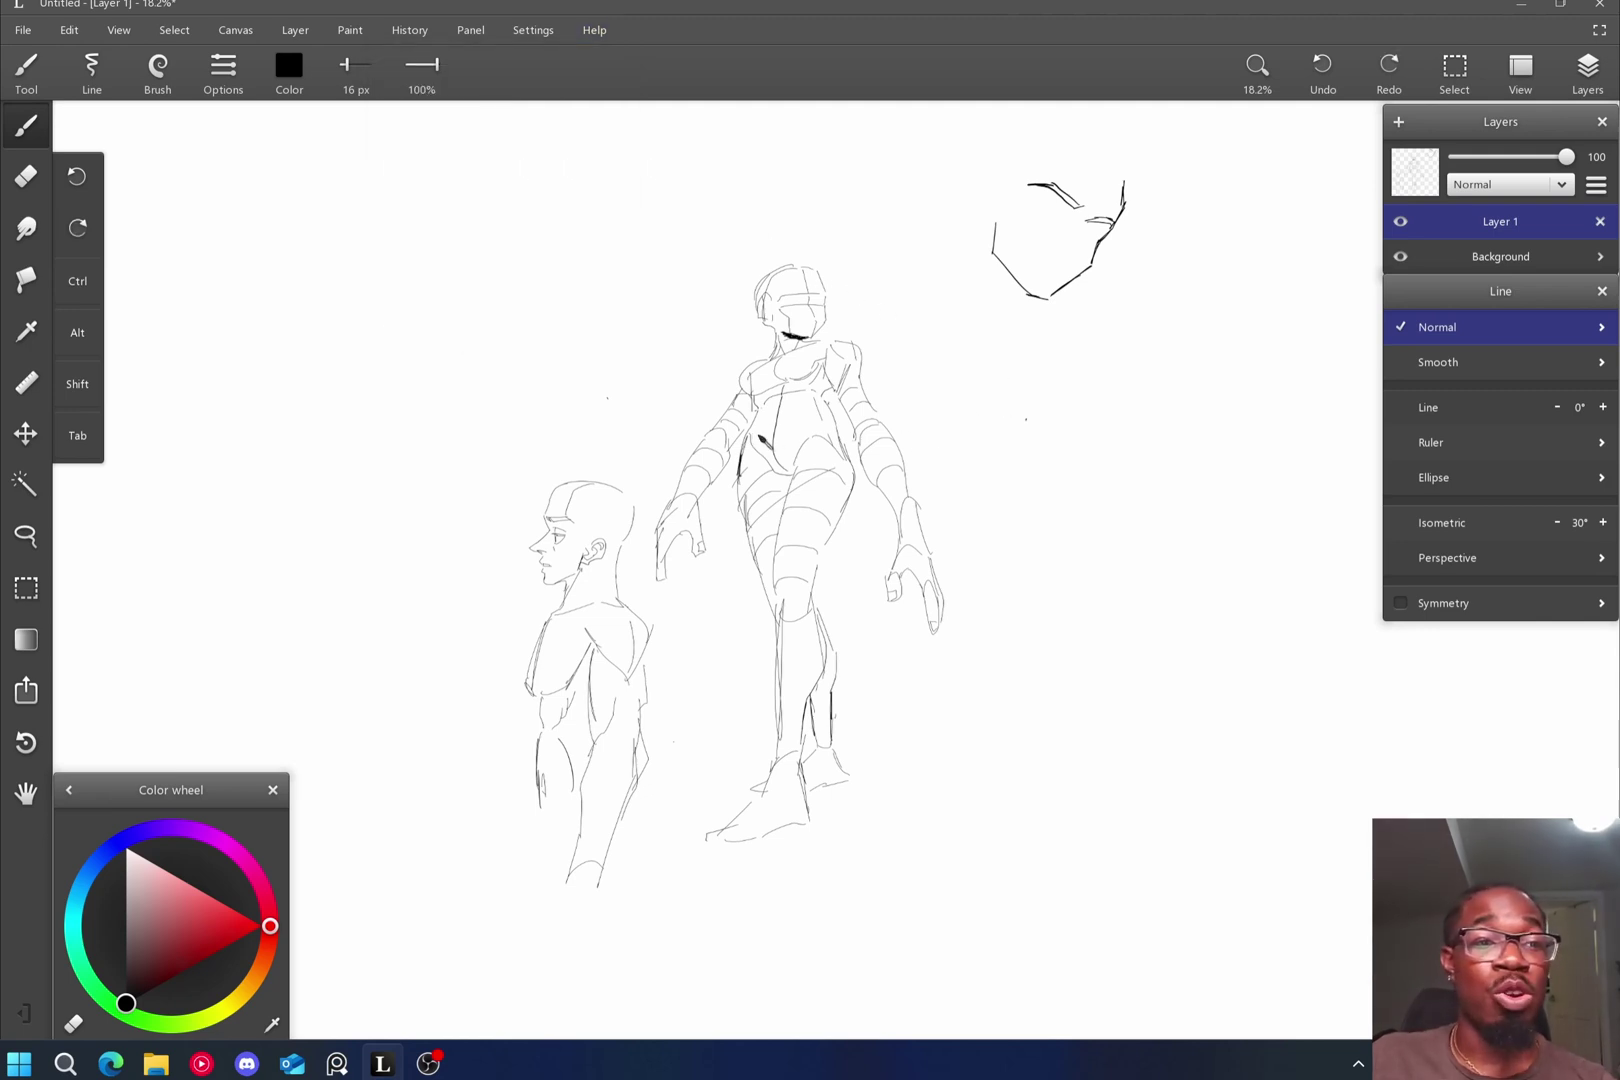
Undock the Line options from beneath the Layers and close them.
left_click(82, 80)
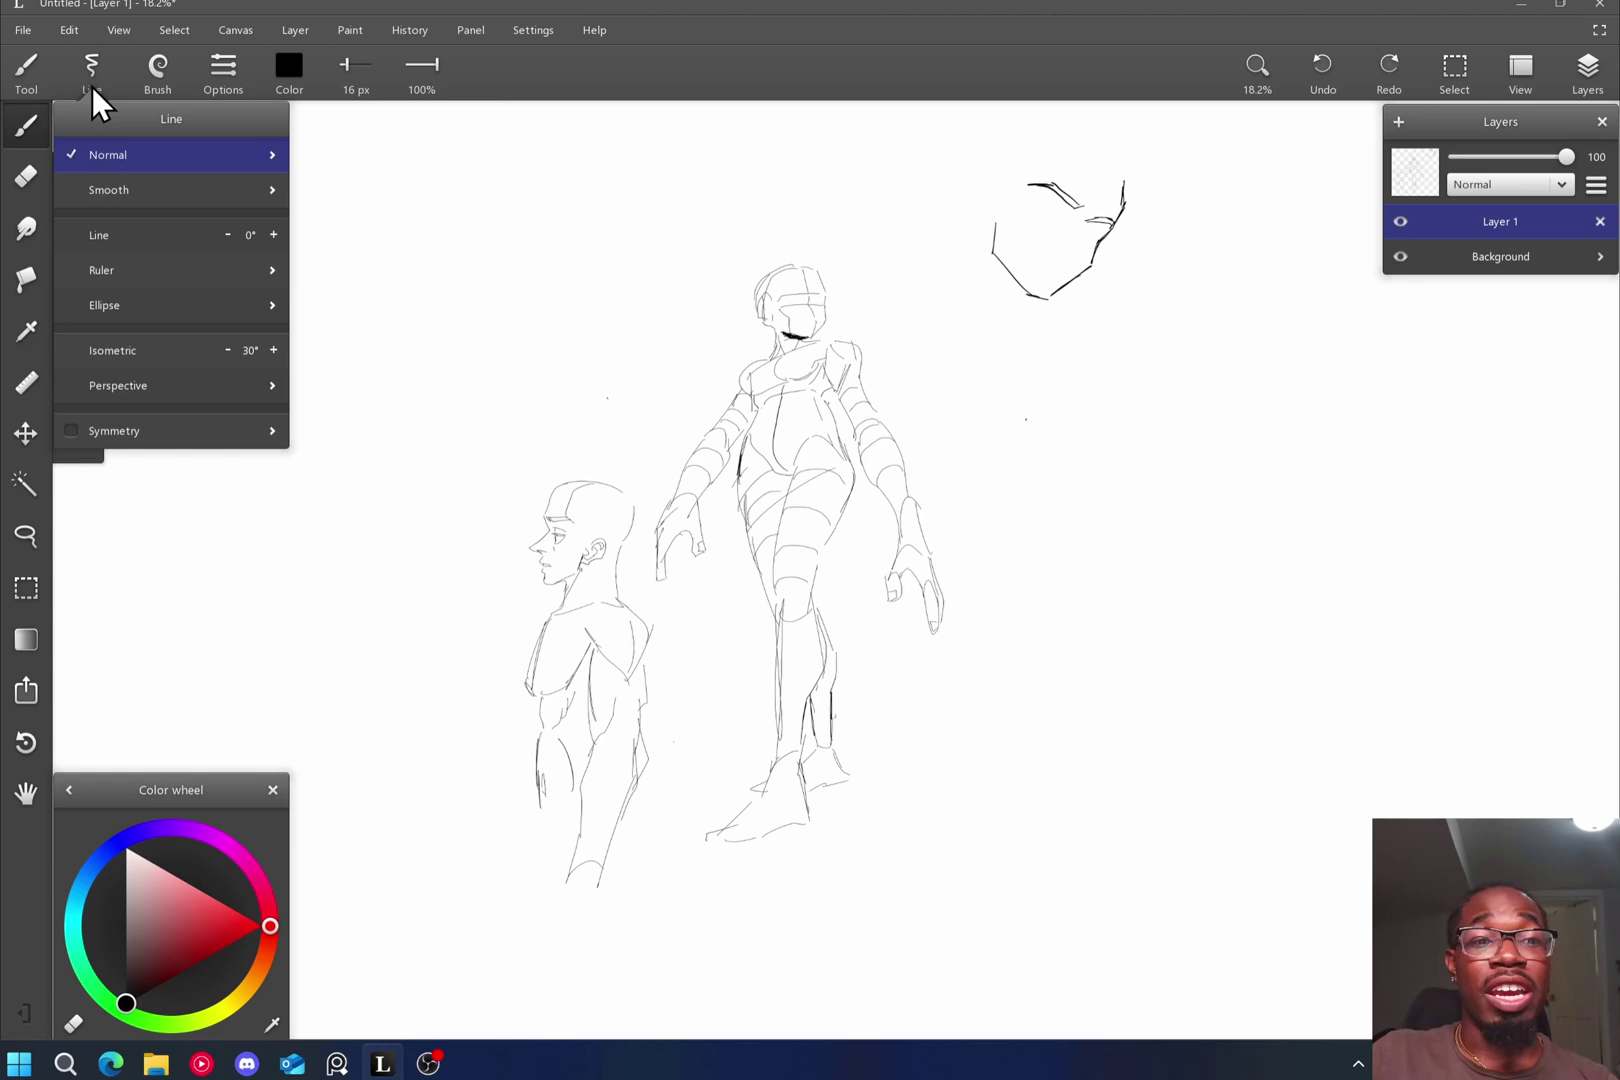
left_click(94, 82)
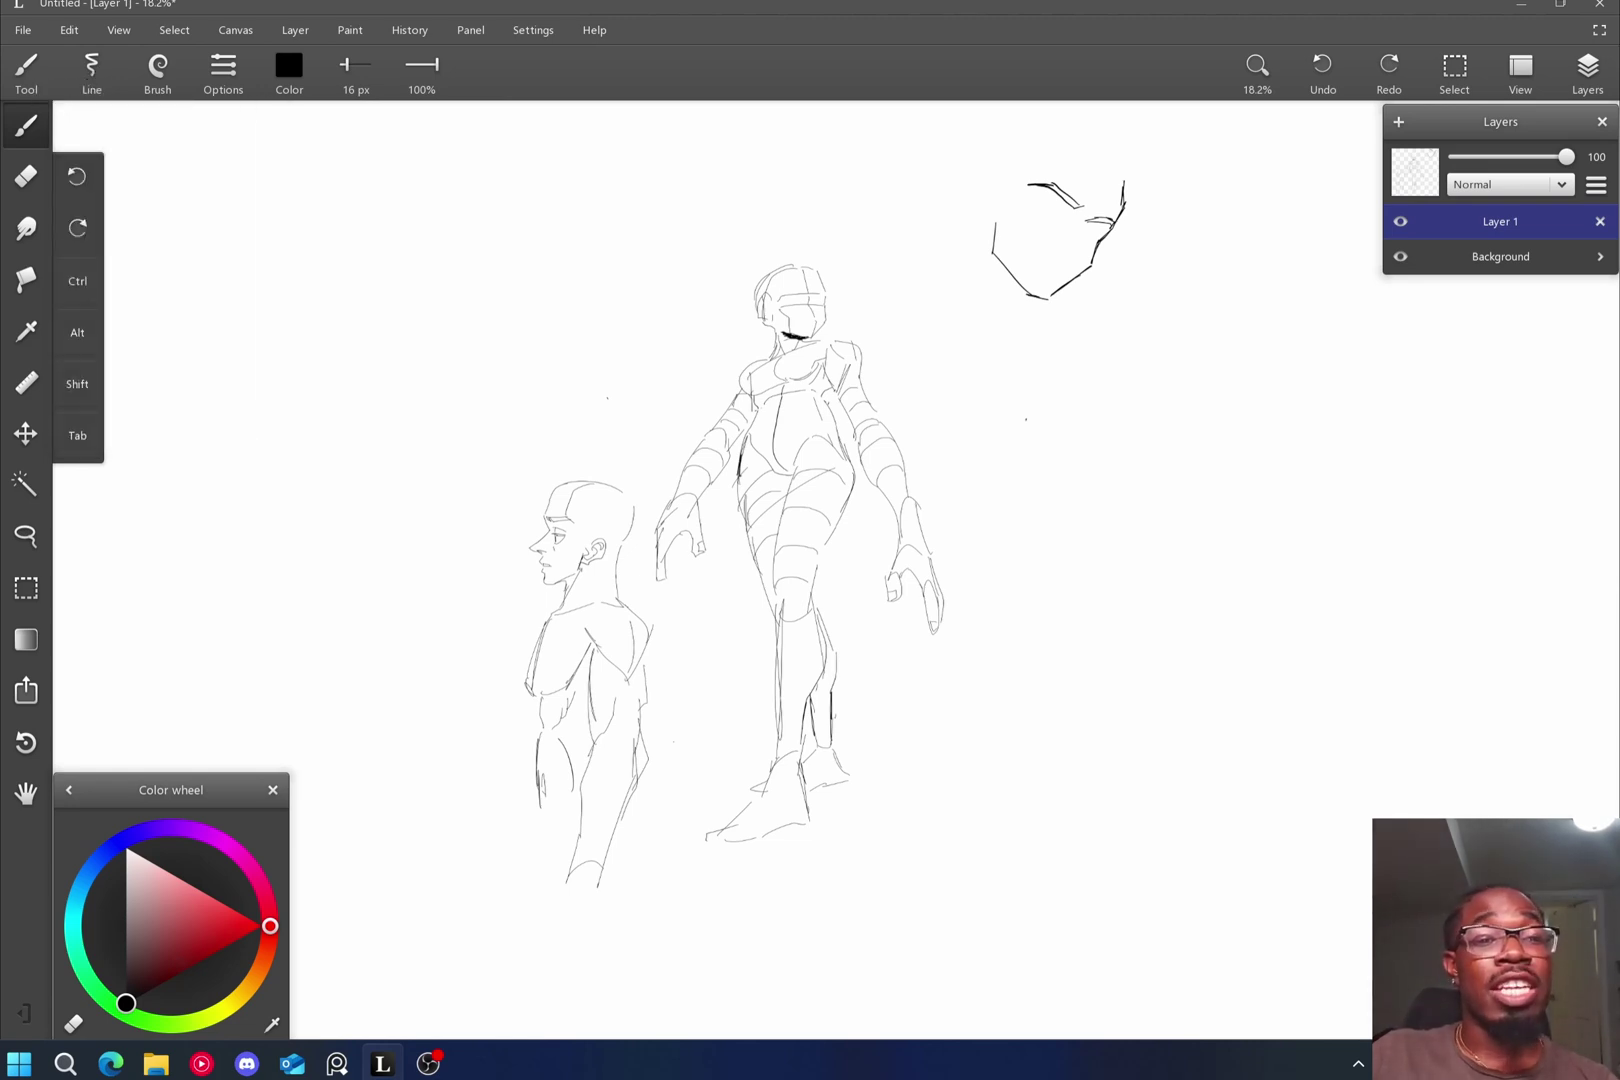
left_click(26, 76)
left_click(26, 76)
Dock the Line options beneath the Layers again and recall them to their original place.
left_click(92, 80)
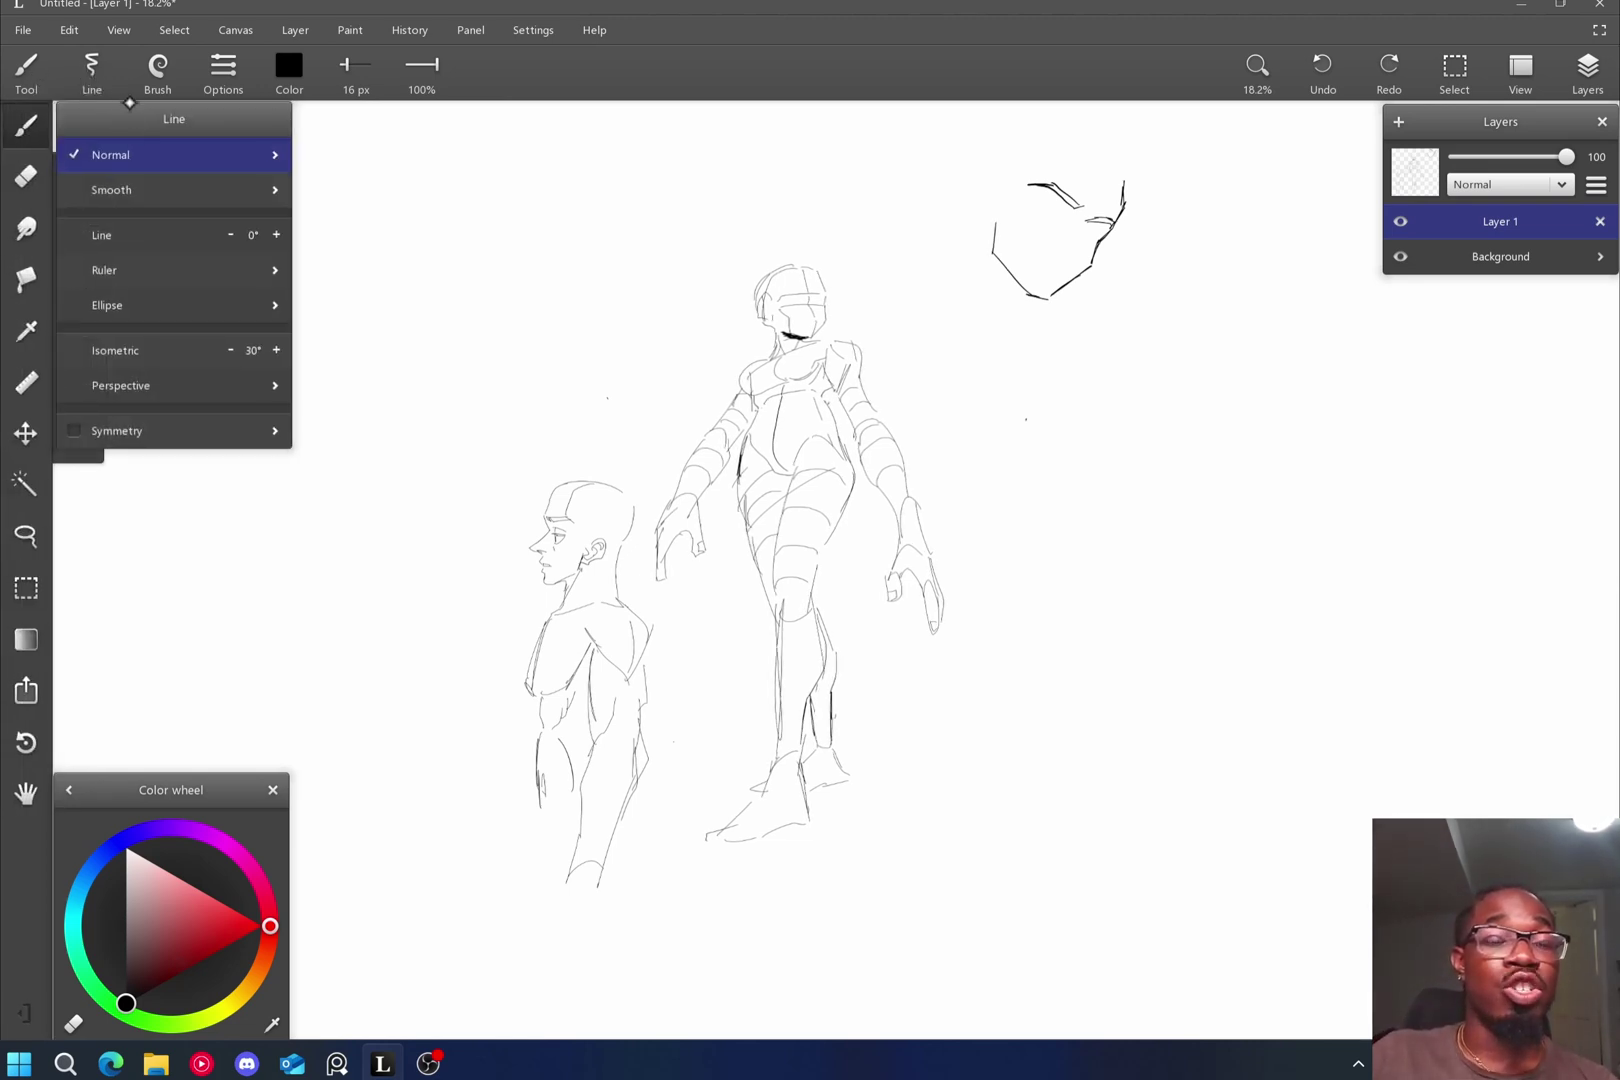
left_click_drag(124, 108, 1485, 288)
left_click(110, 88)
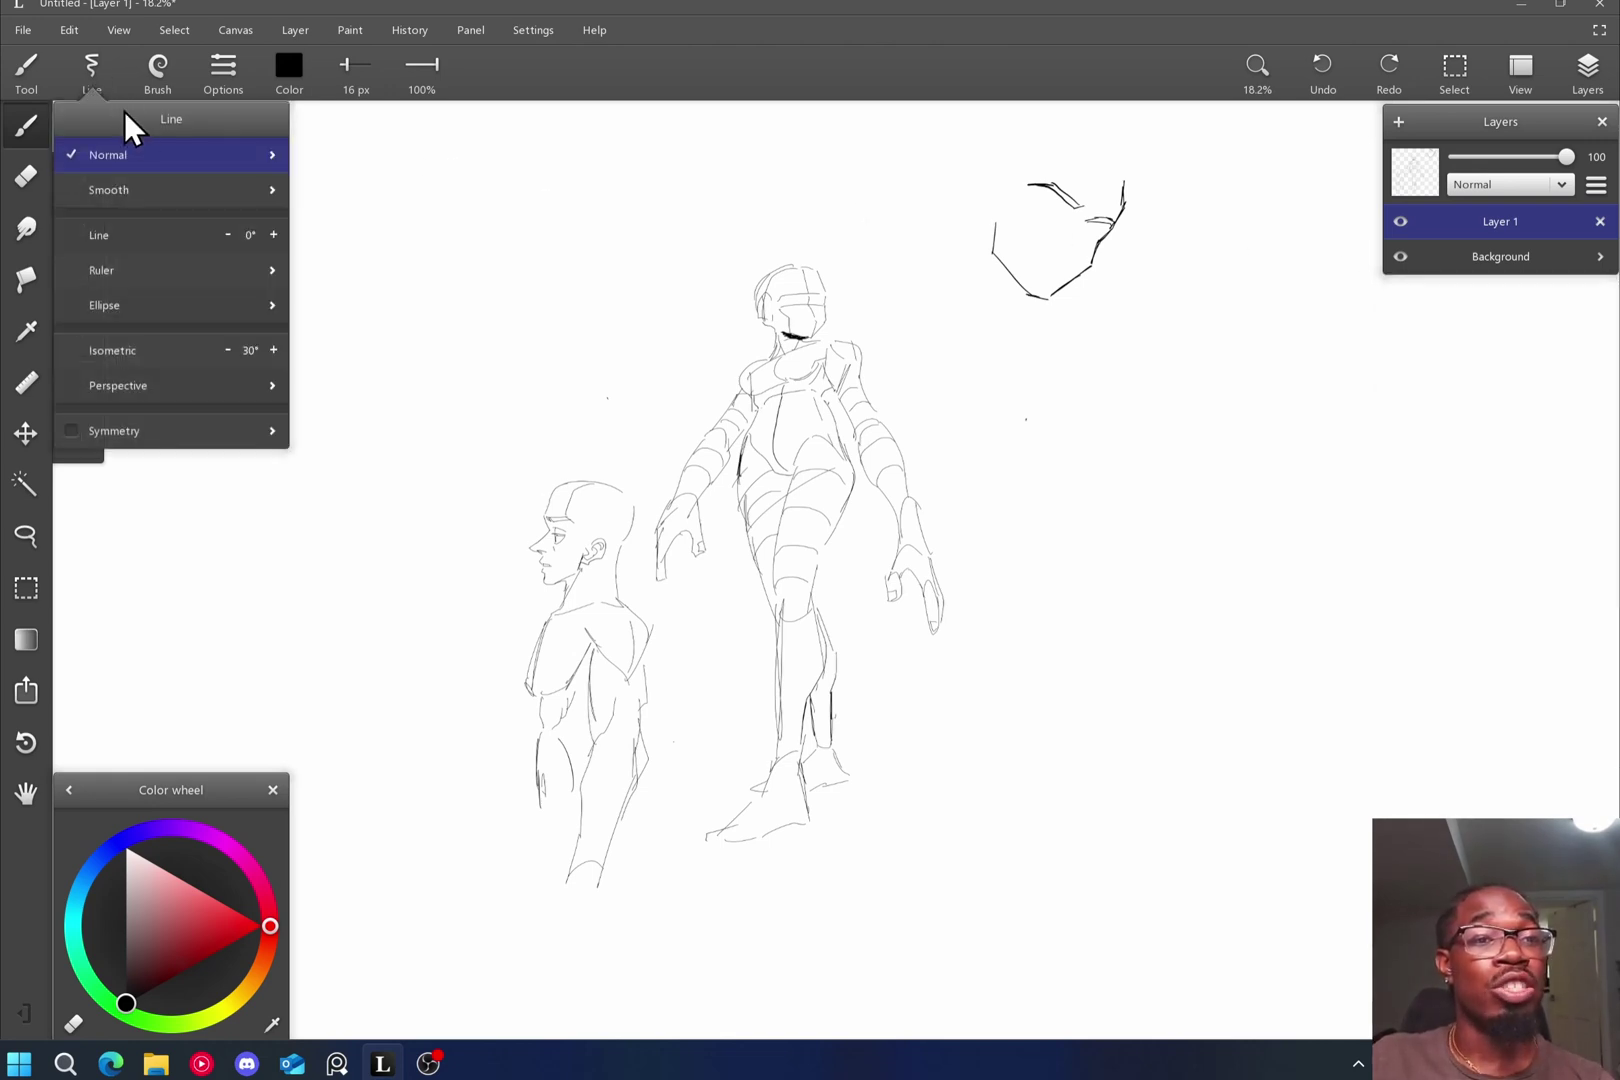
Dock the Brush panel beneath the Layers and pick the Pencil brush from it.
left_click(157, 78)
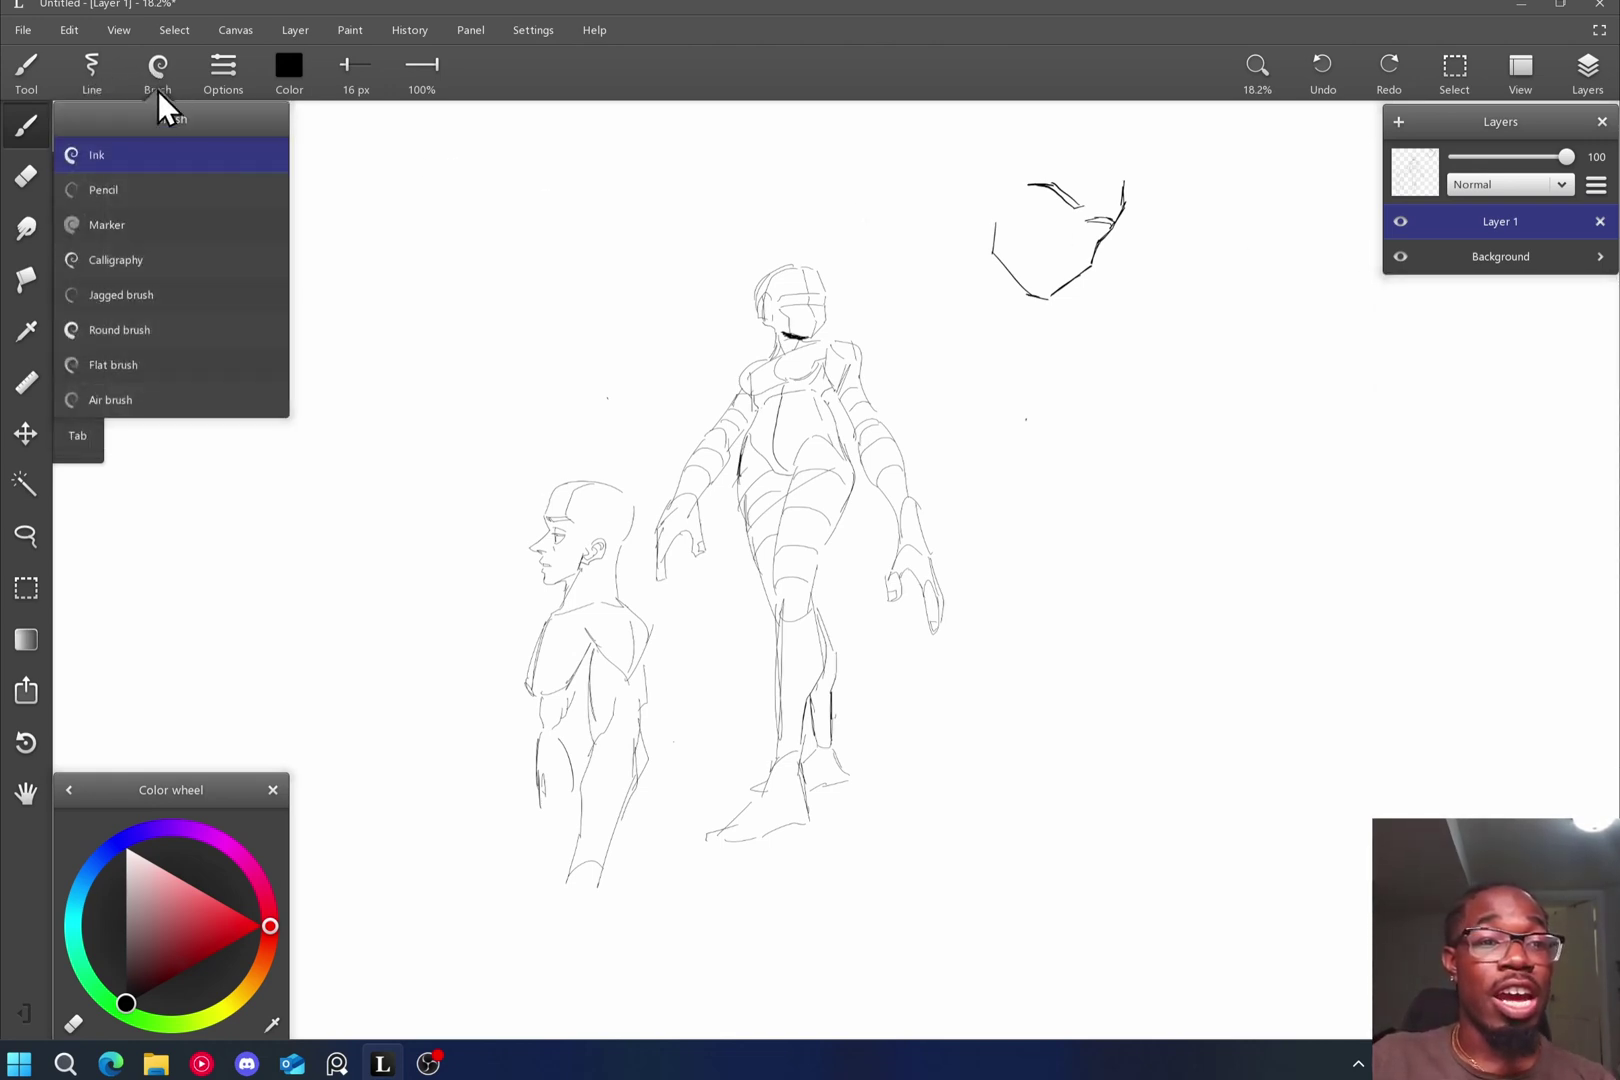
mouse_move(149, 116)
left_mouse_down()
mouse_move(1402, 308)
mouse_move(1460, 298)
left_mouse_up()
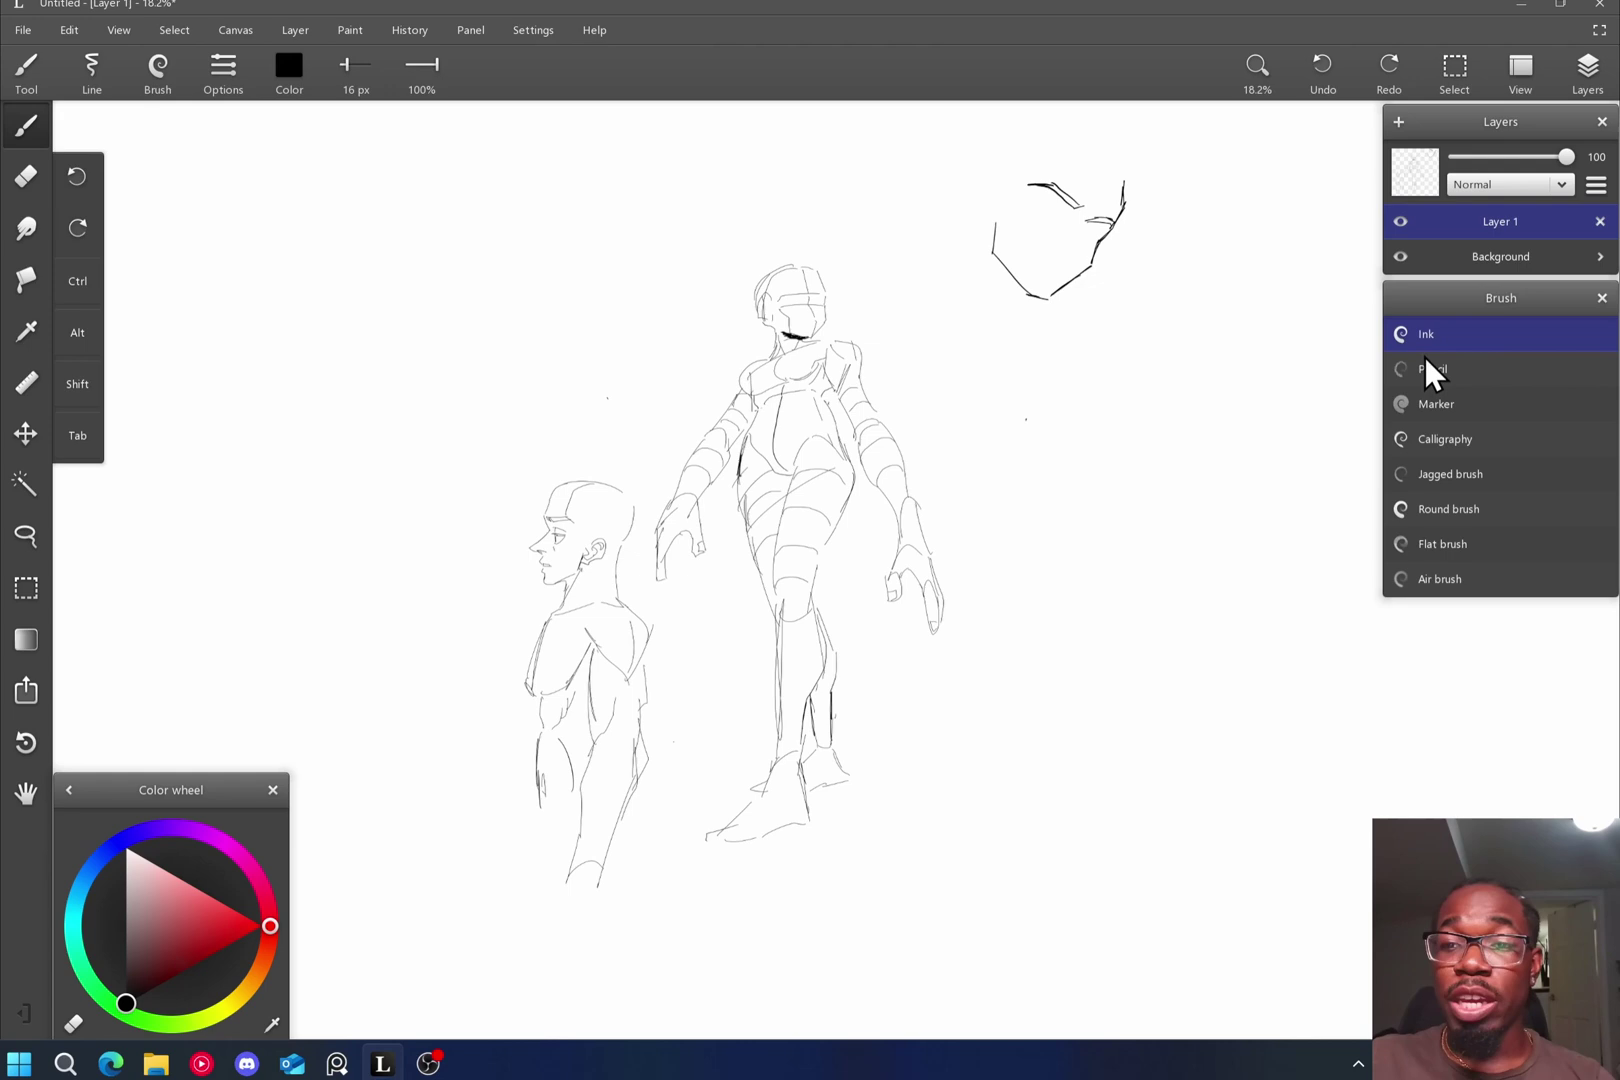
left_click(1428, 371)
Try out the Pencil with a test stroke, enlarge it to 58 px, scribble across the figure and undo the strokes.
mouse_move(953, 273)
left_mouse_down()
mouse_move(967, 322)
mouse_move(1072, 420)
left_mouse_up()
key("ctrl+z")
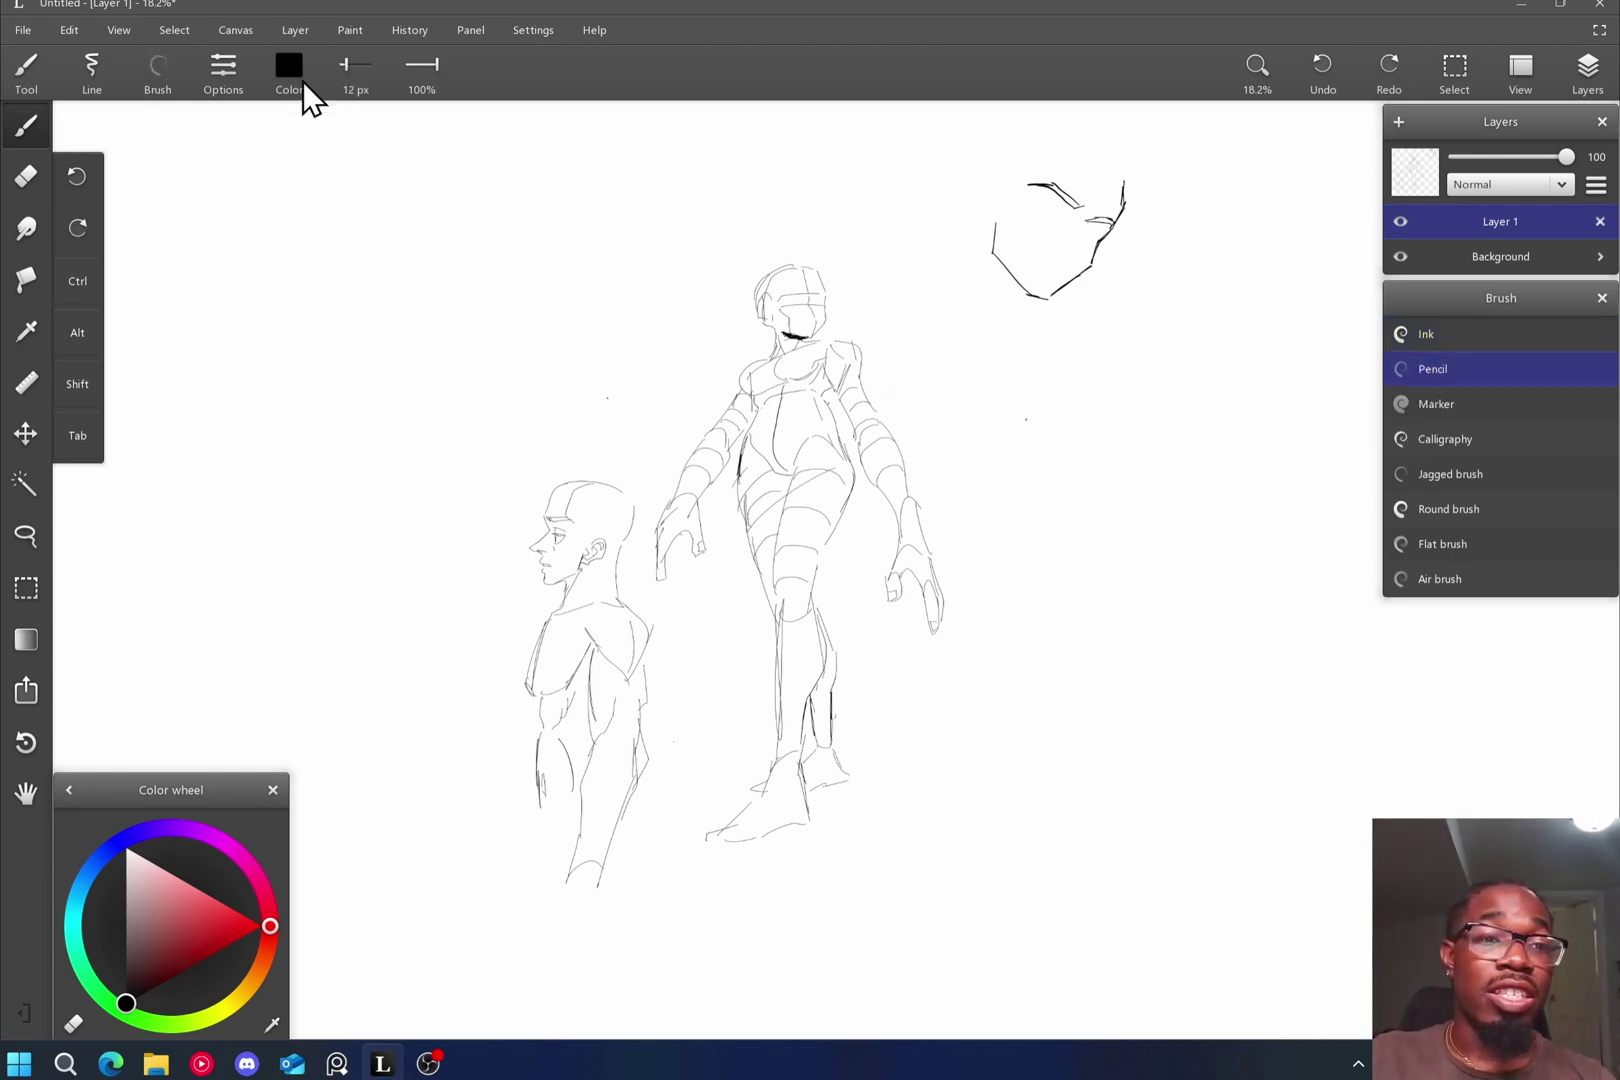
left_click_drag(369, 223, 419, 218)
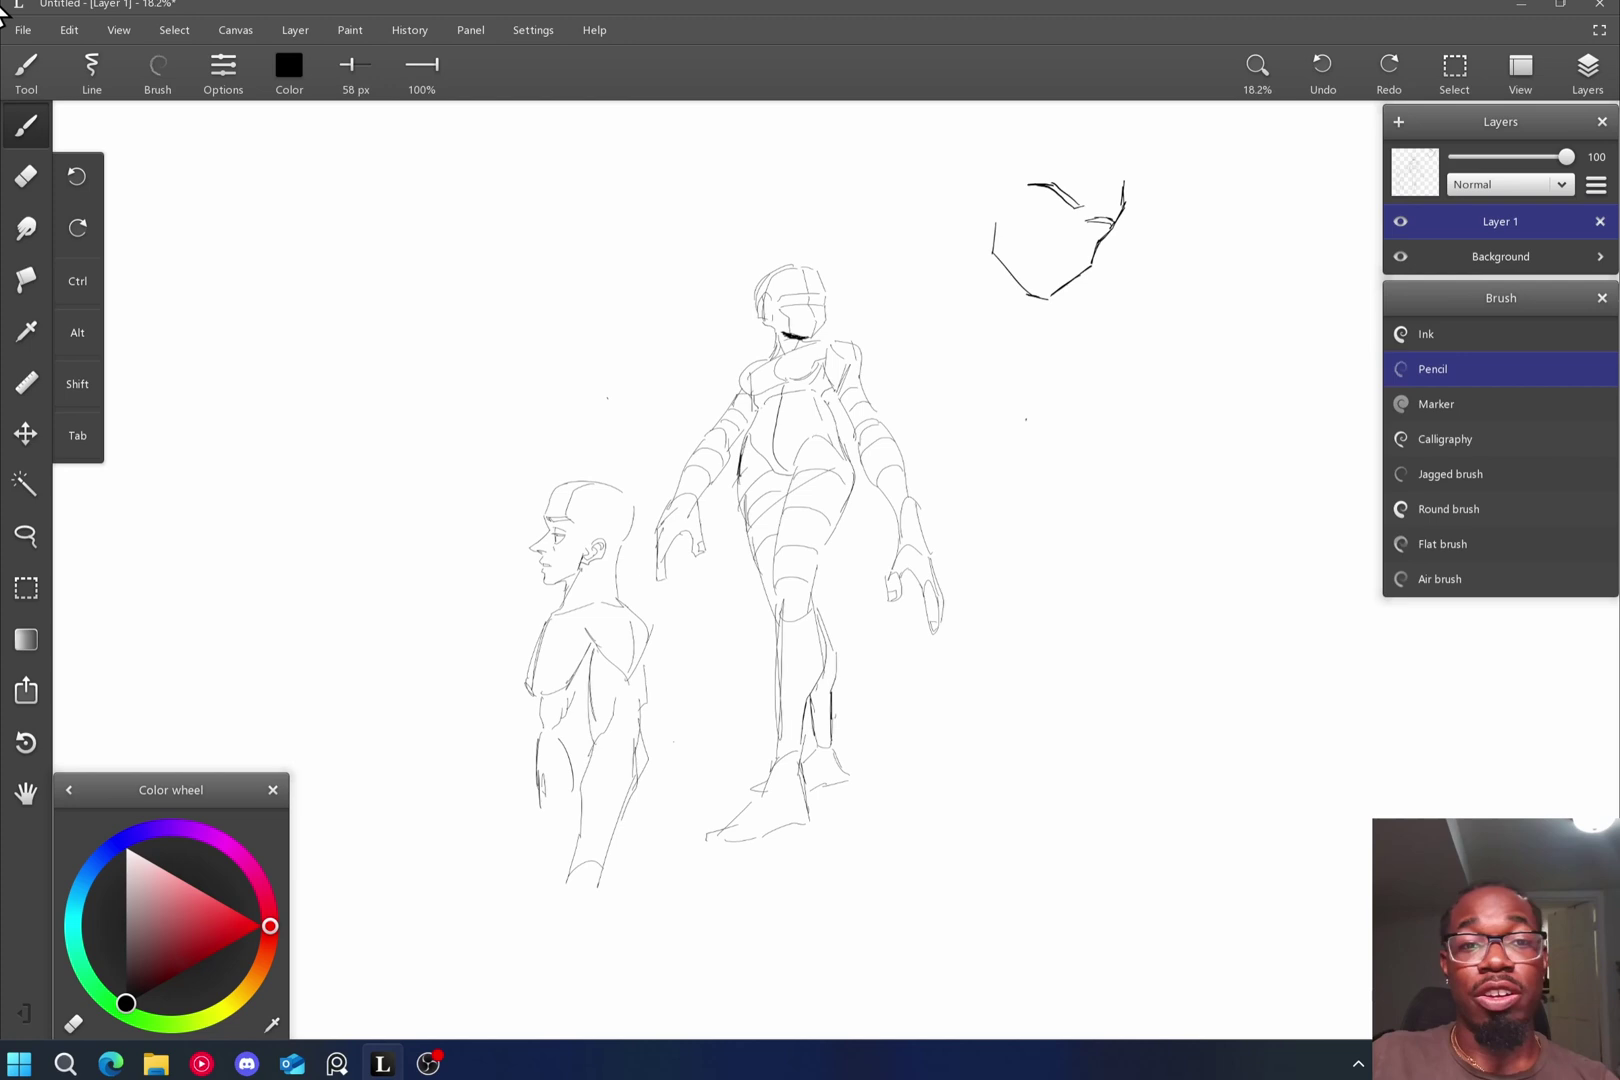
mouse_move(545, 210)
left_mouse_down()
mouse_move(354, 311)
mouse_move(845, 280)
mouse_move(912, 527)
left_mouse_up()
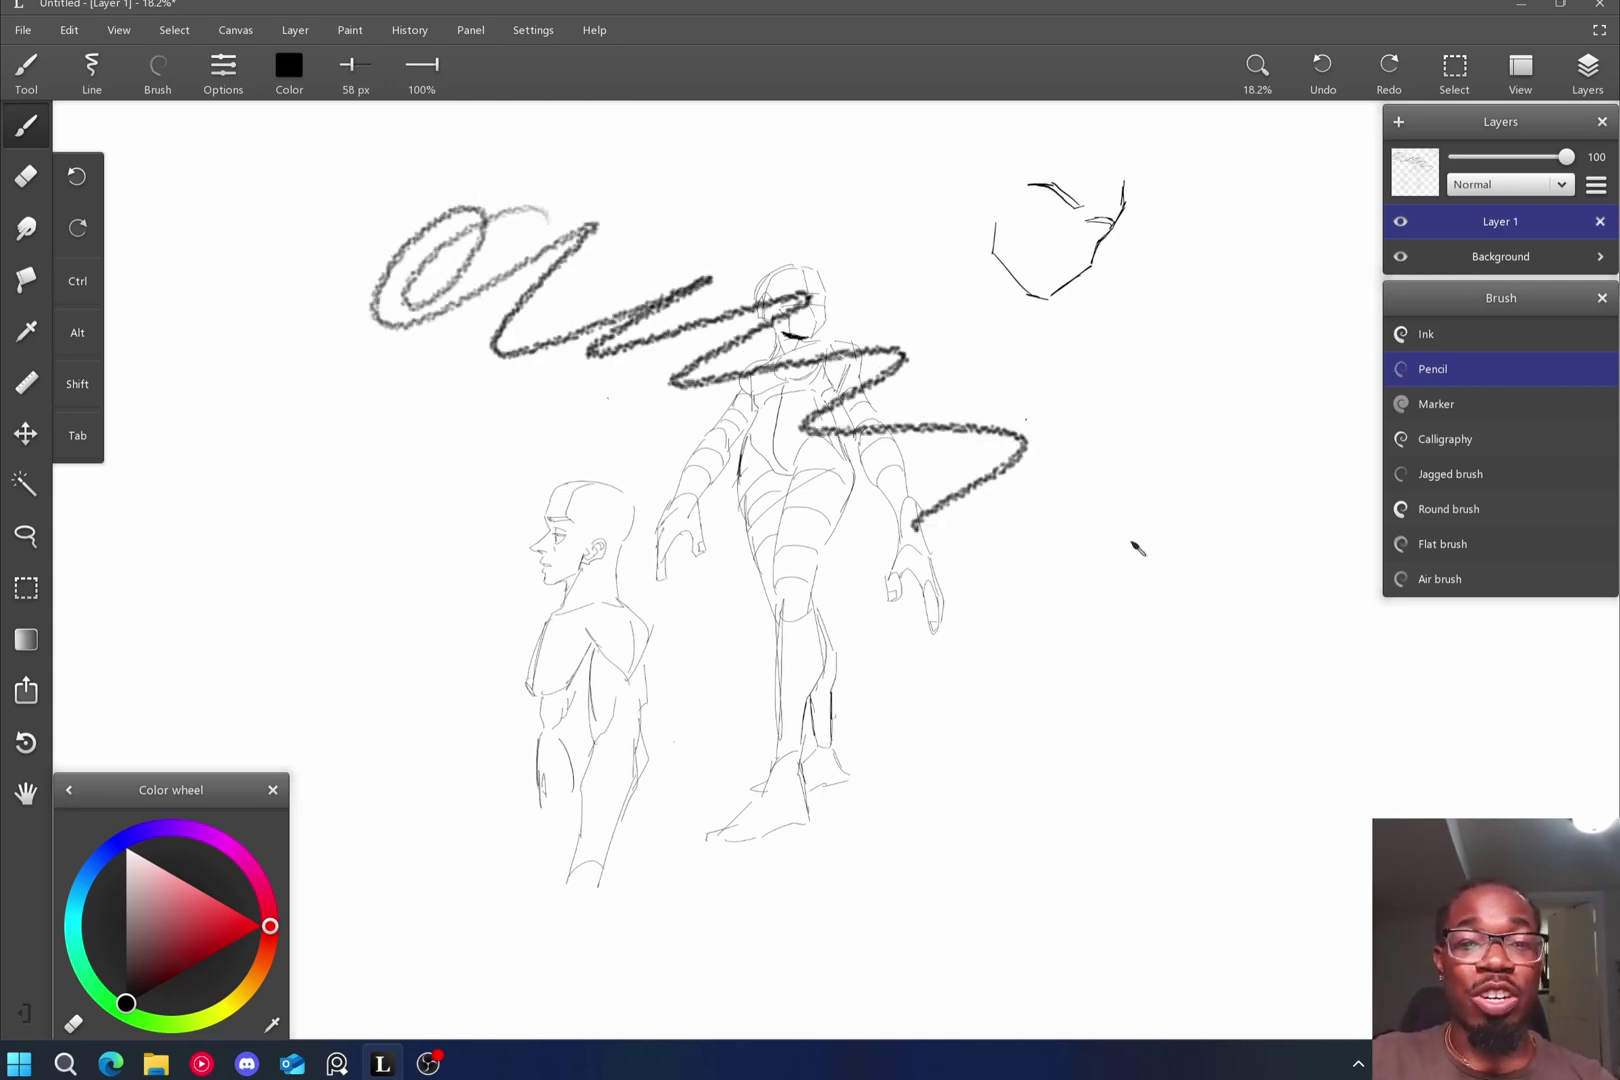
key("ctrl+z")
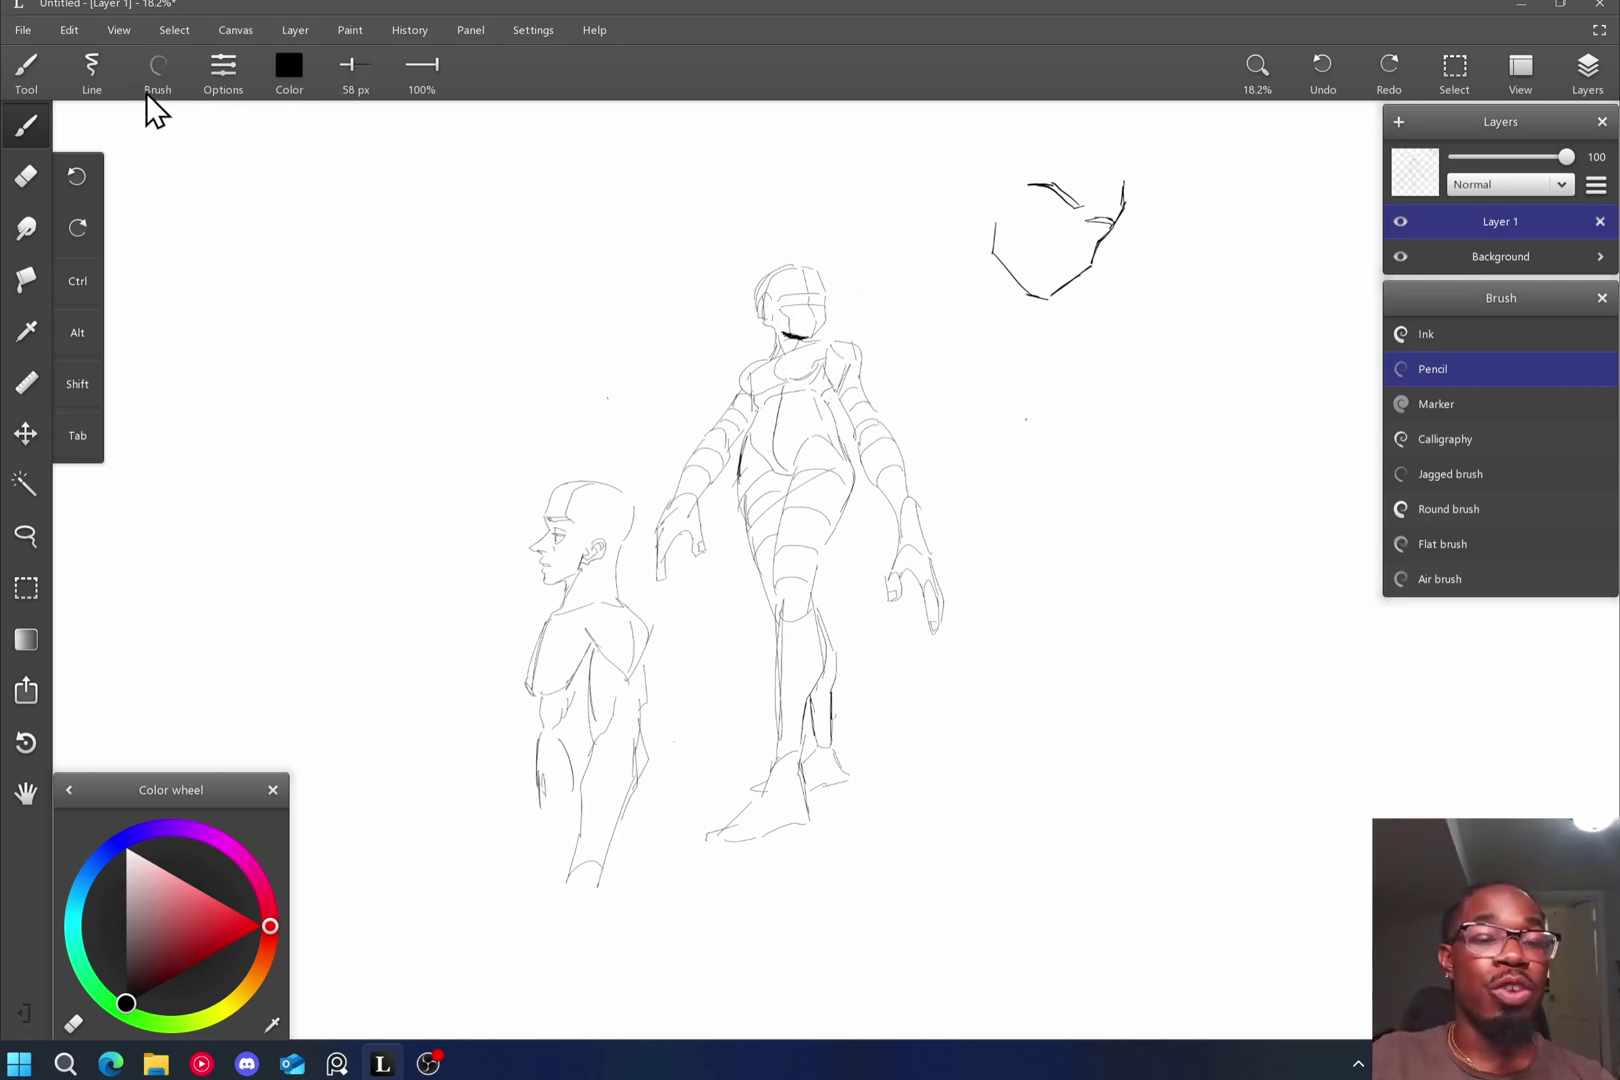
Switch back to the Ink brush, try a short stroke above the profile figure and undo it.
left_click(1425, 334)
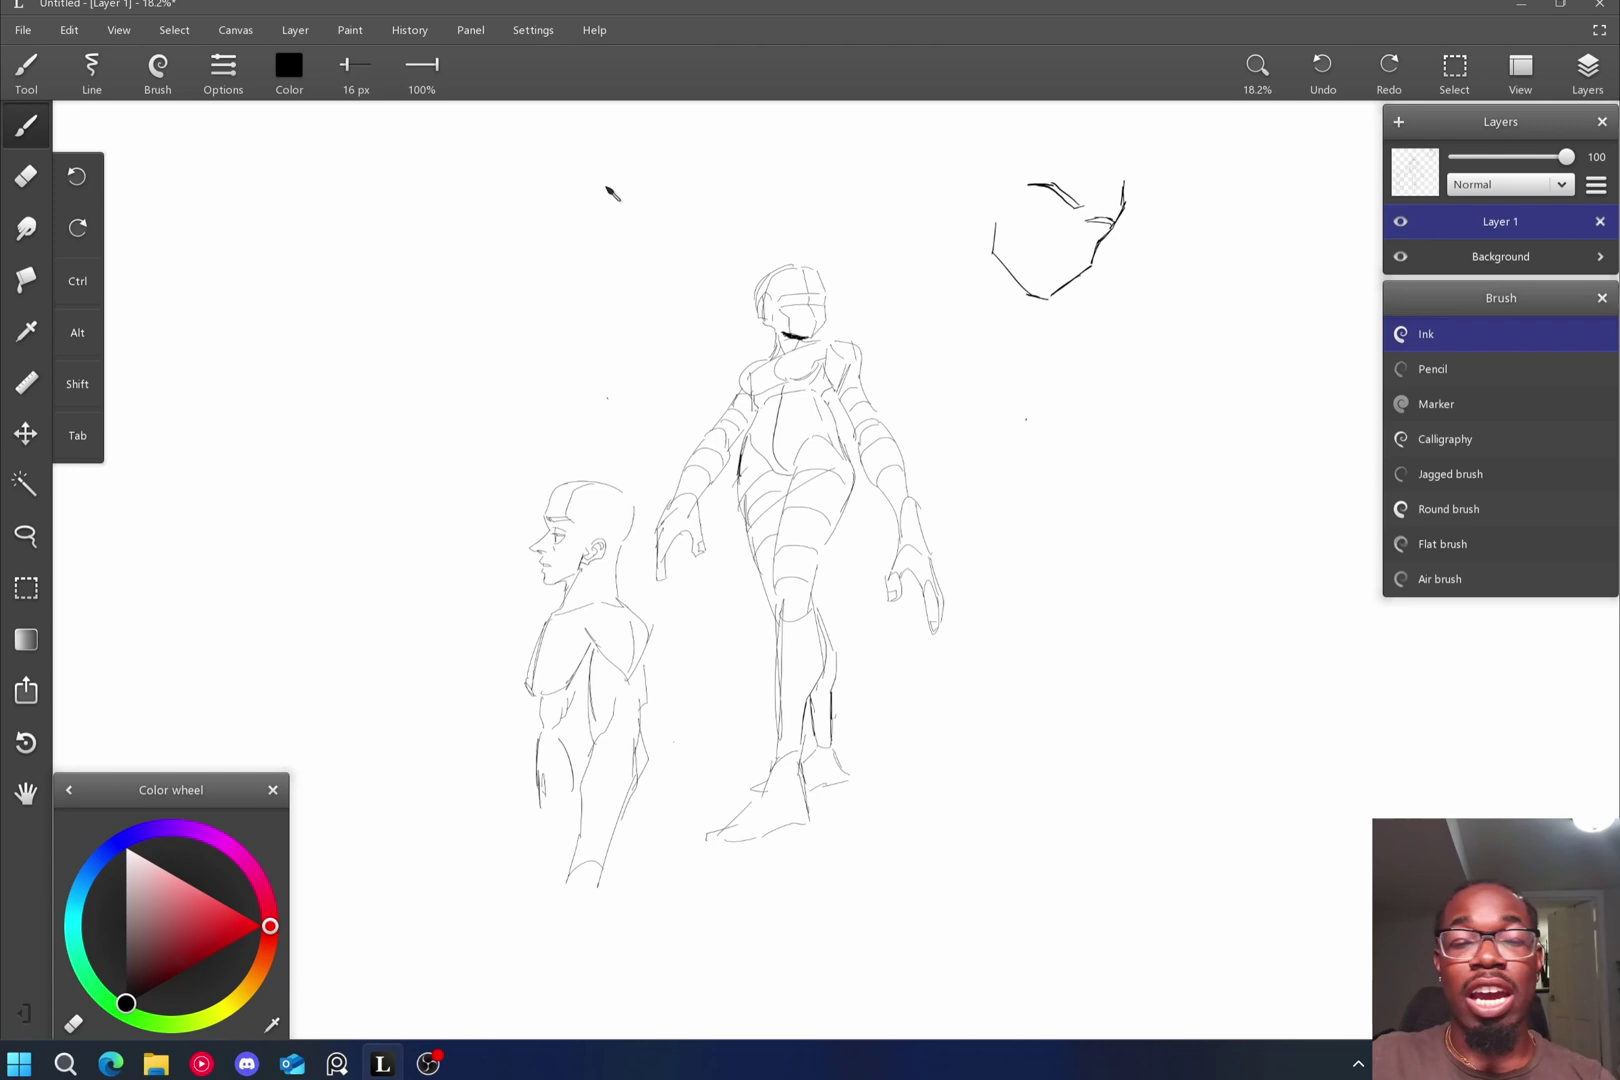
mouse_move(450, 199)
left_mouse_down()
mouse_move(469, 163)
mouse_move(541, 148)
mouse_move(570, 164)
left_mouse_up()
key("ctrl+z")
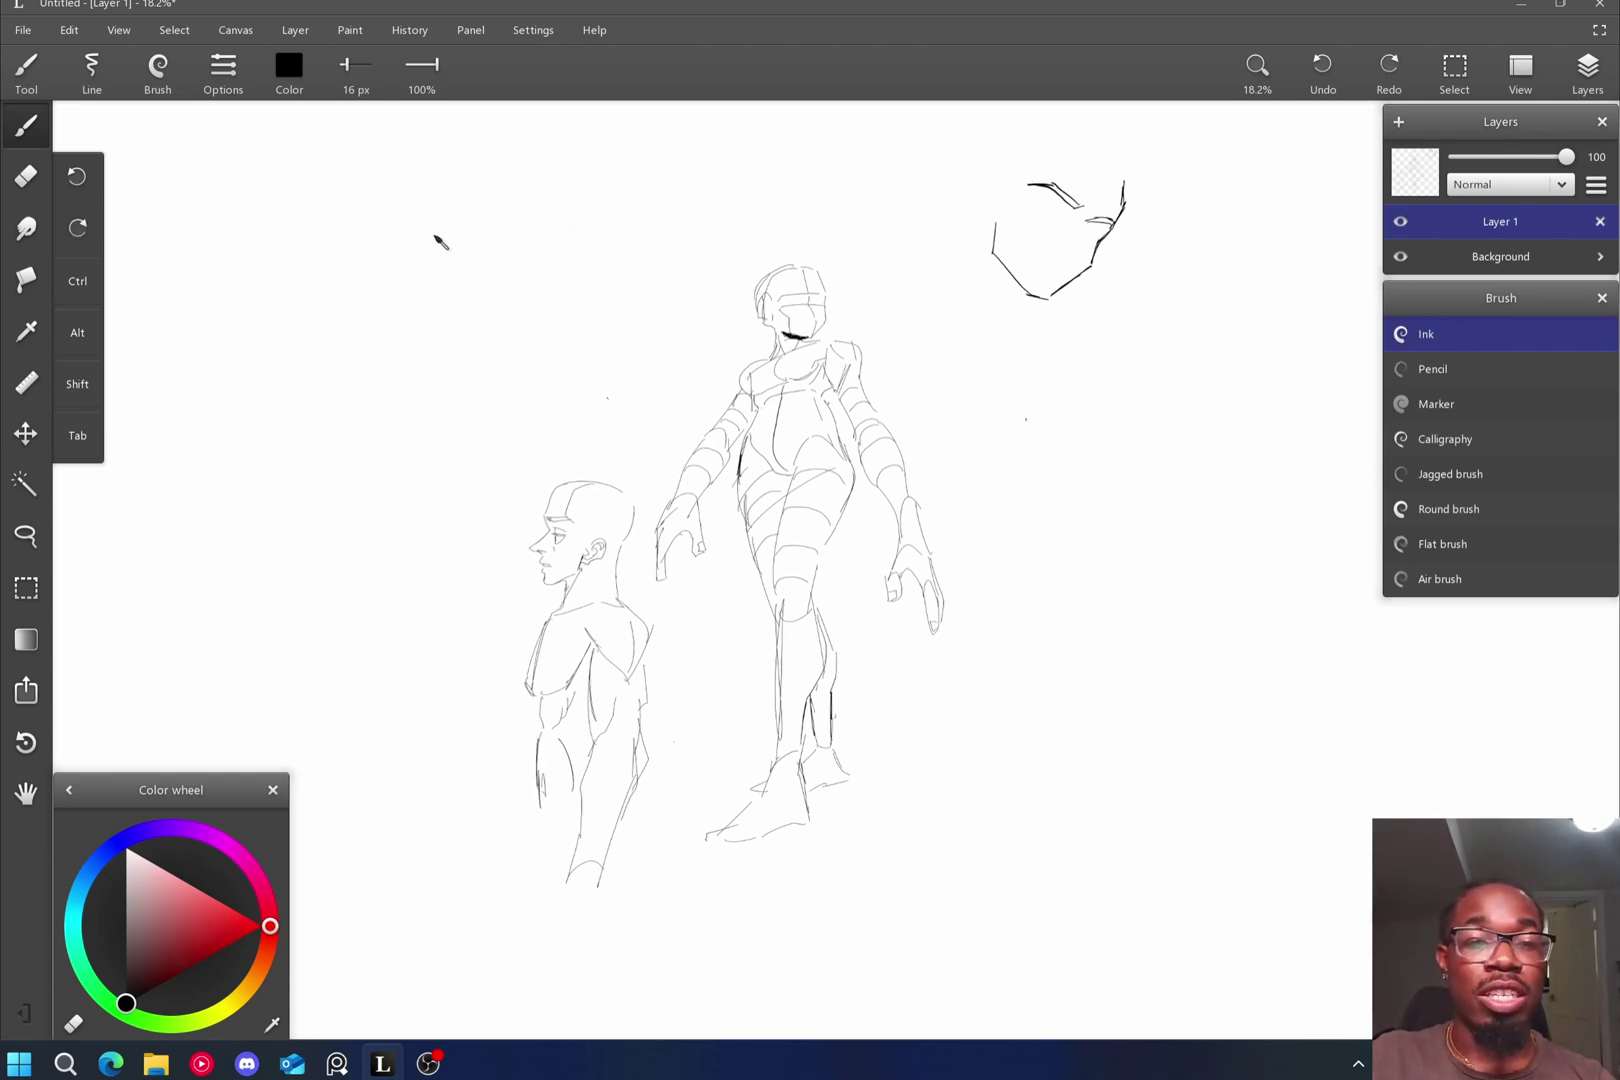
Sketch a small box with curved edges above the profile figure using the Ink brush, and undo all its strokes.
mouse_move(430, 208)
left_mouse_down()
mouse_move(428, 278)
mouse_move(502, 198)
mouse_move(505, 297)
mouse_move(475, 287)
mouse_move(505, 297)
left_mouse_up()
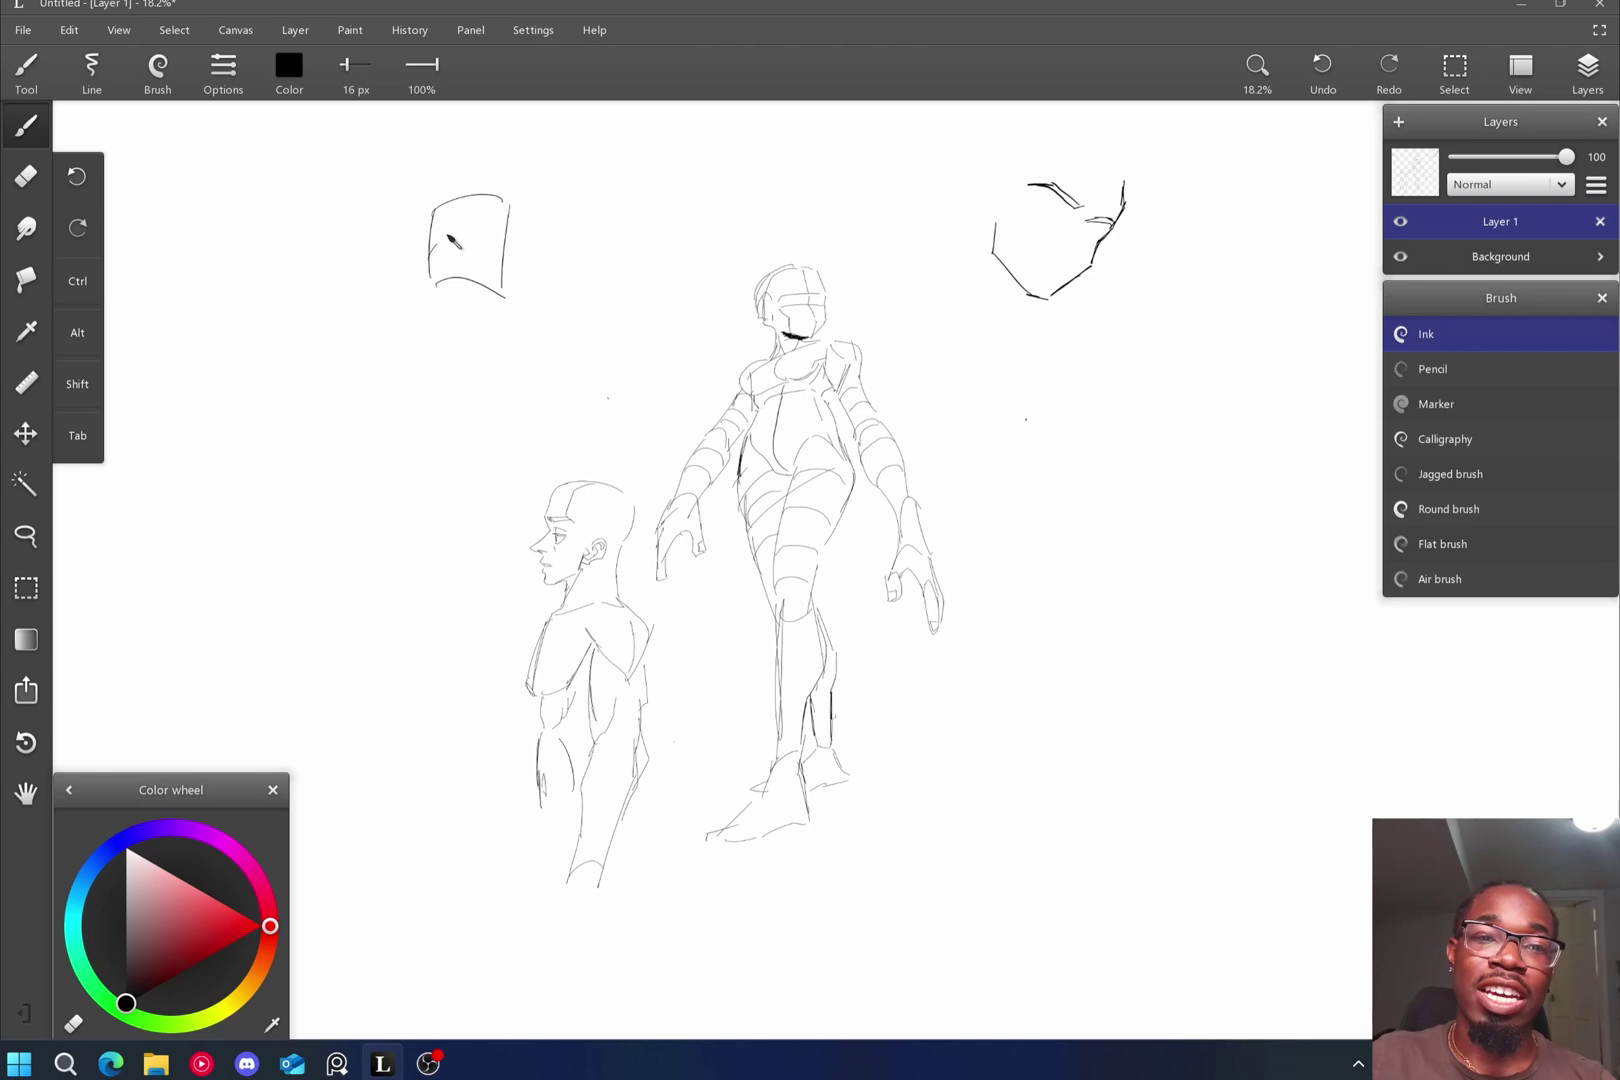
mouse_move(435, 242)
left_mouse_down()
mouse_move(483, 244)
mouse_move(502, 155)
mouse_move(516, 259)
left_mouse_up()
key("ctrl+z")
key("ctrl+z")
key("ctrl+z")
key("ctrl+z")
key("ctrl+z")
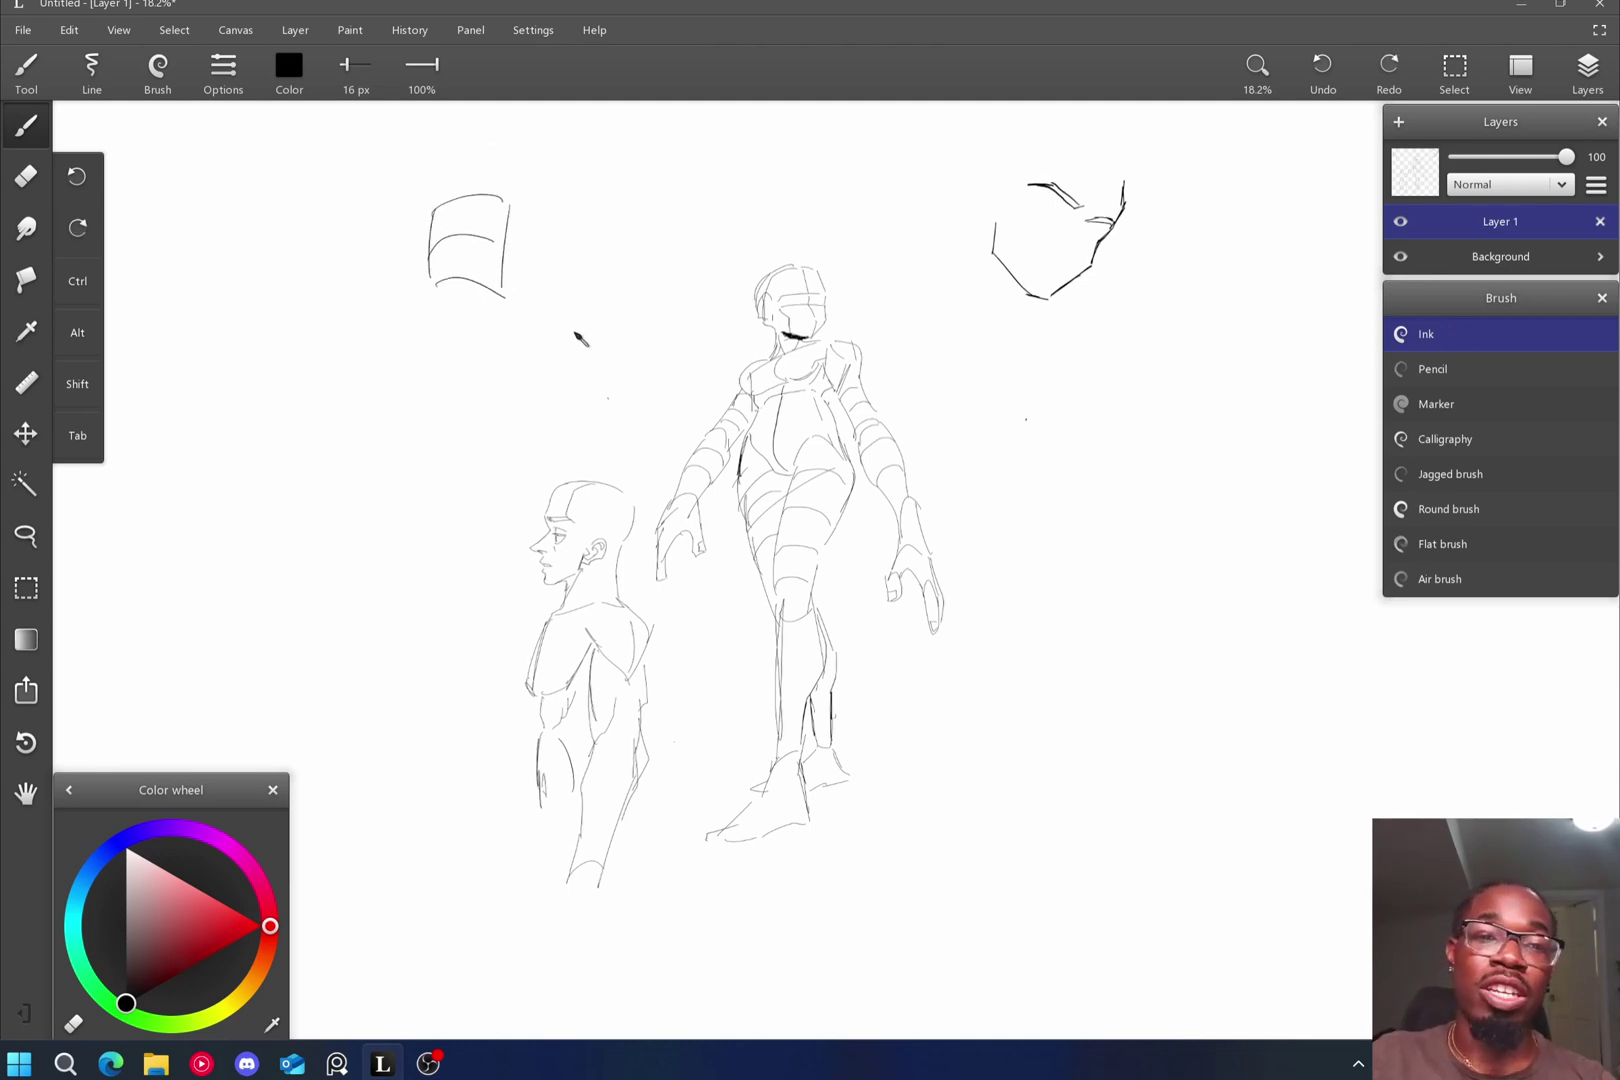
key("ctrl+z")
key("ctrl+z")
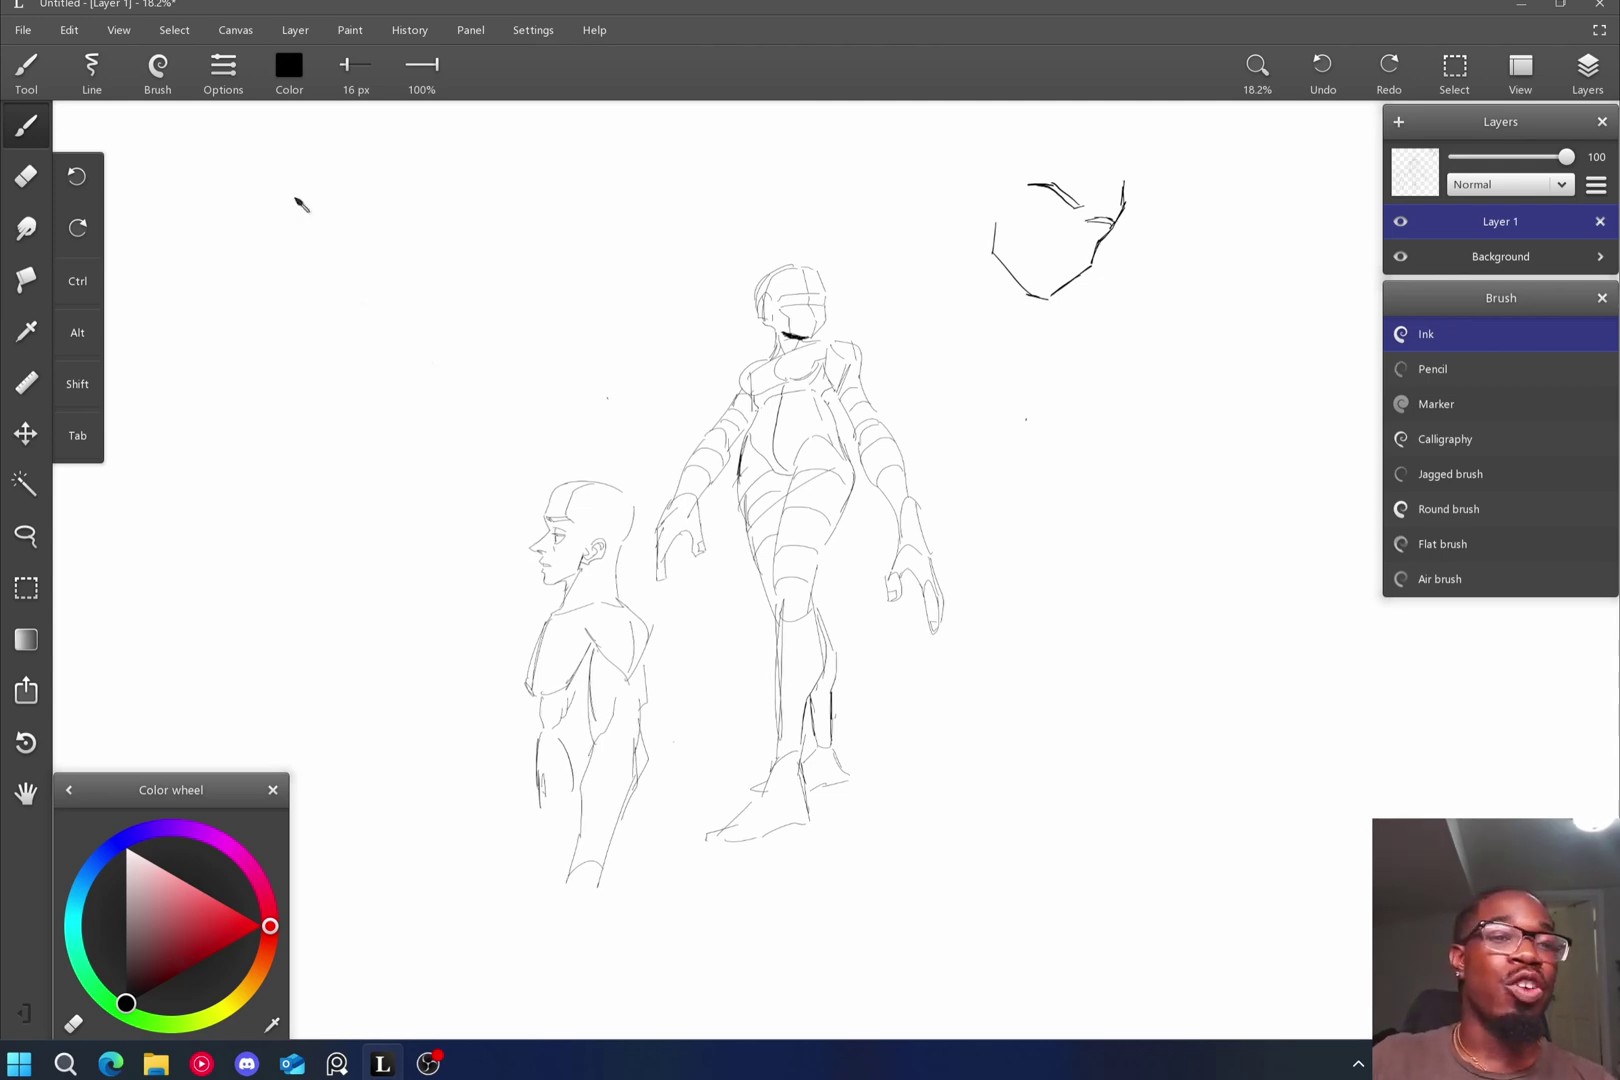
Switch the line mode to Smooth, check its options, try out one stroke and undo it.
left_click(88, 98)
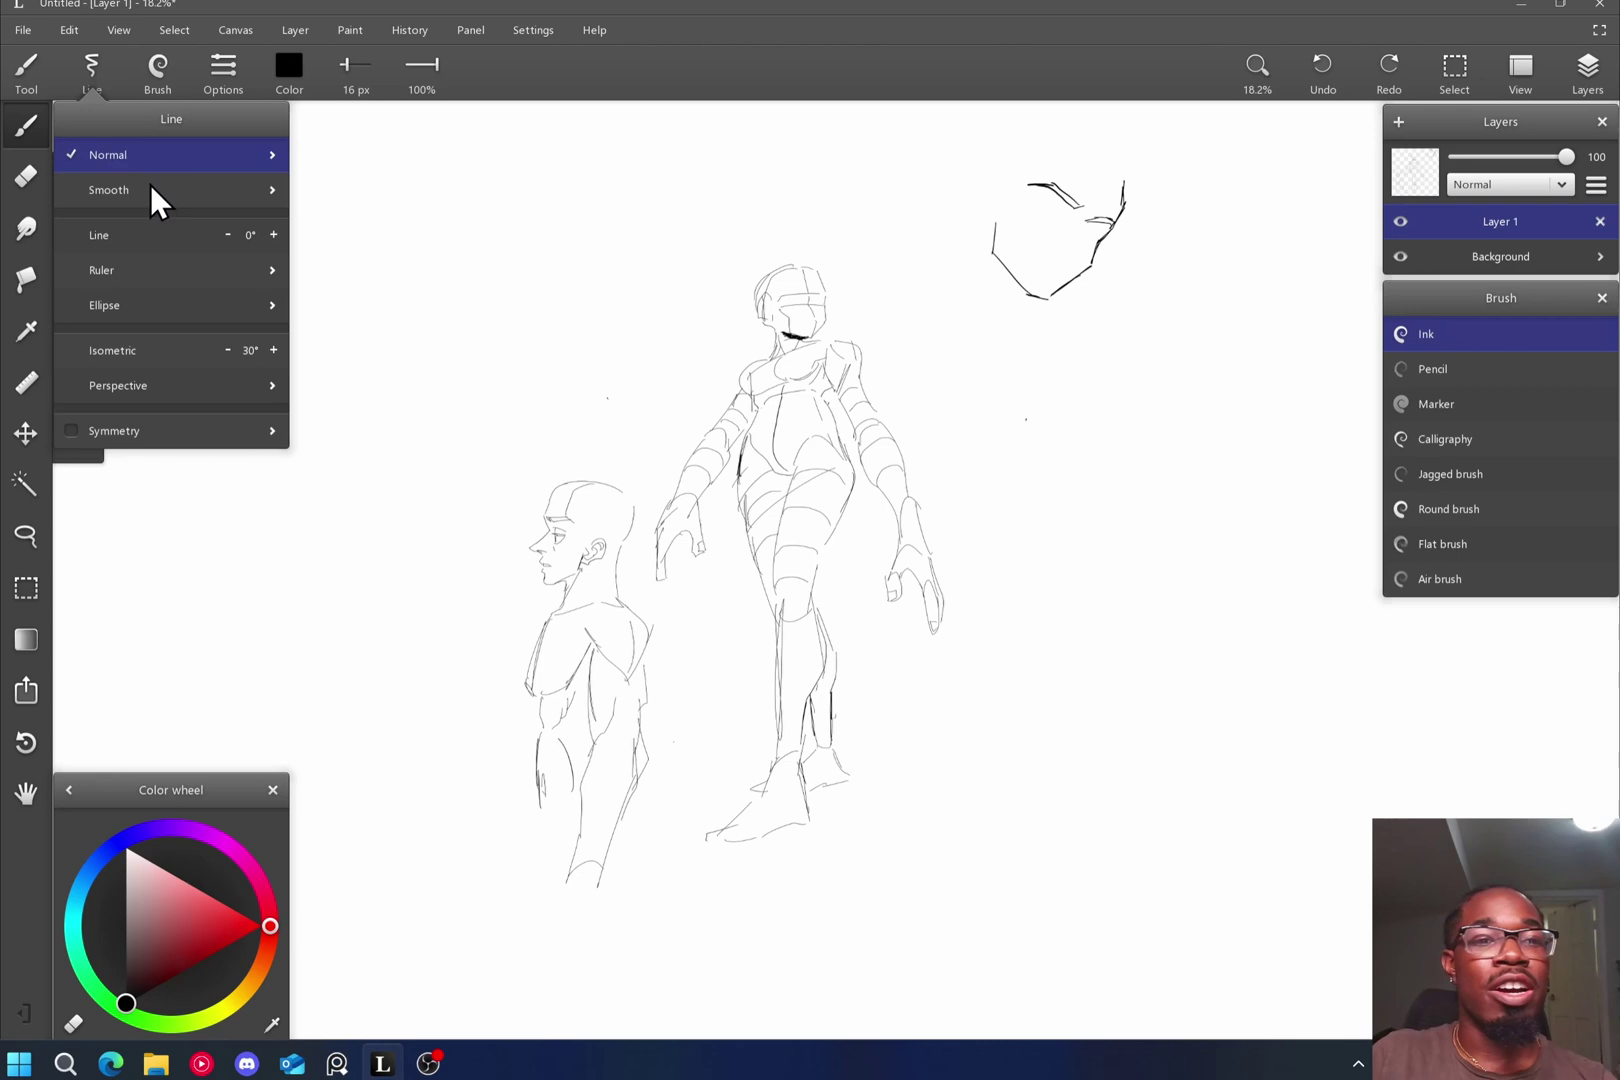
left_click(150, 190)
left_click(108, 76)
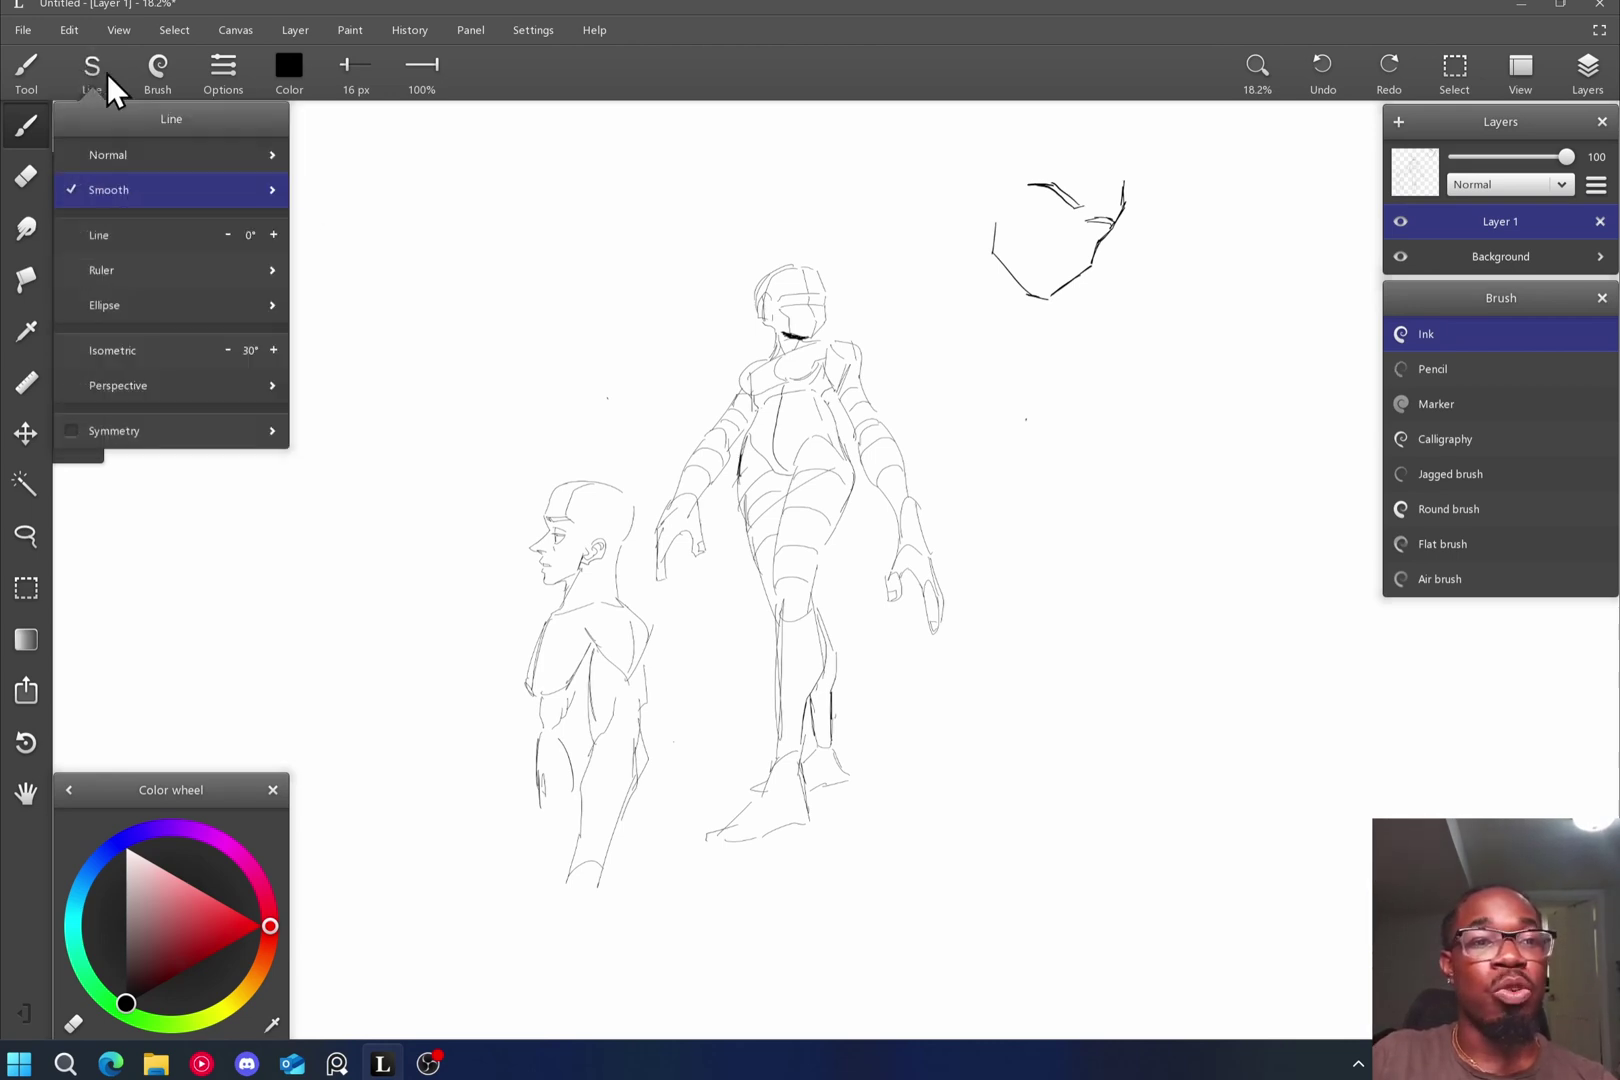
left_click(280, 195)
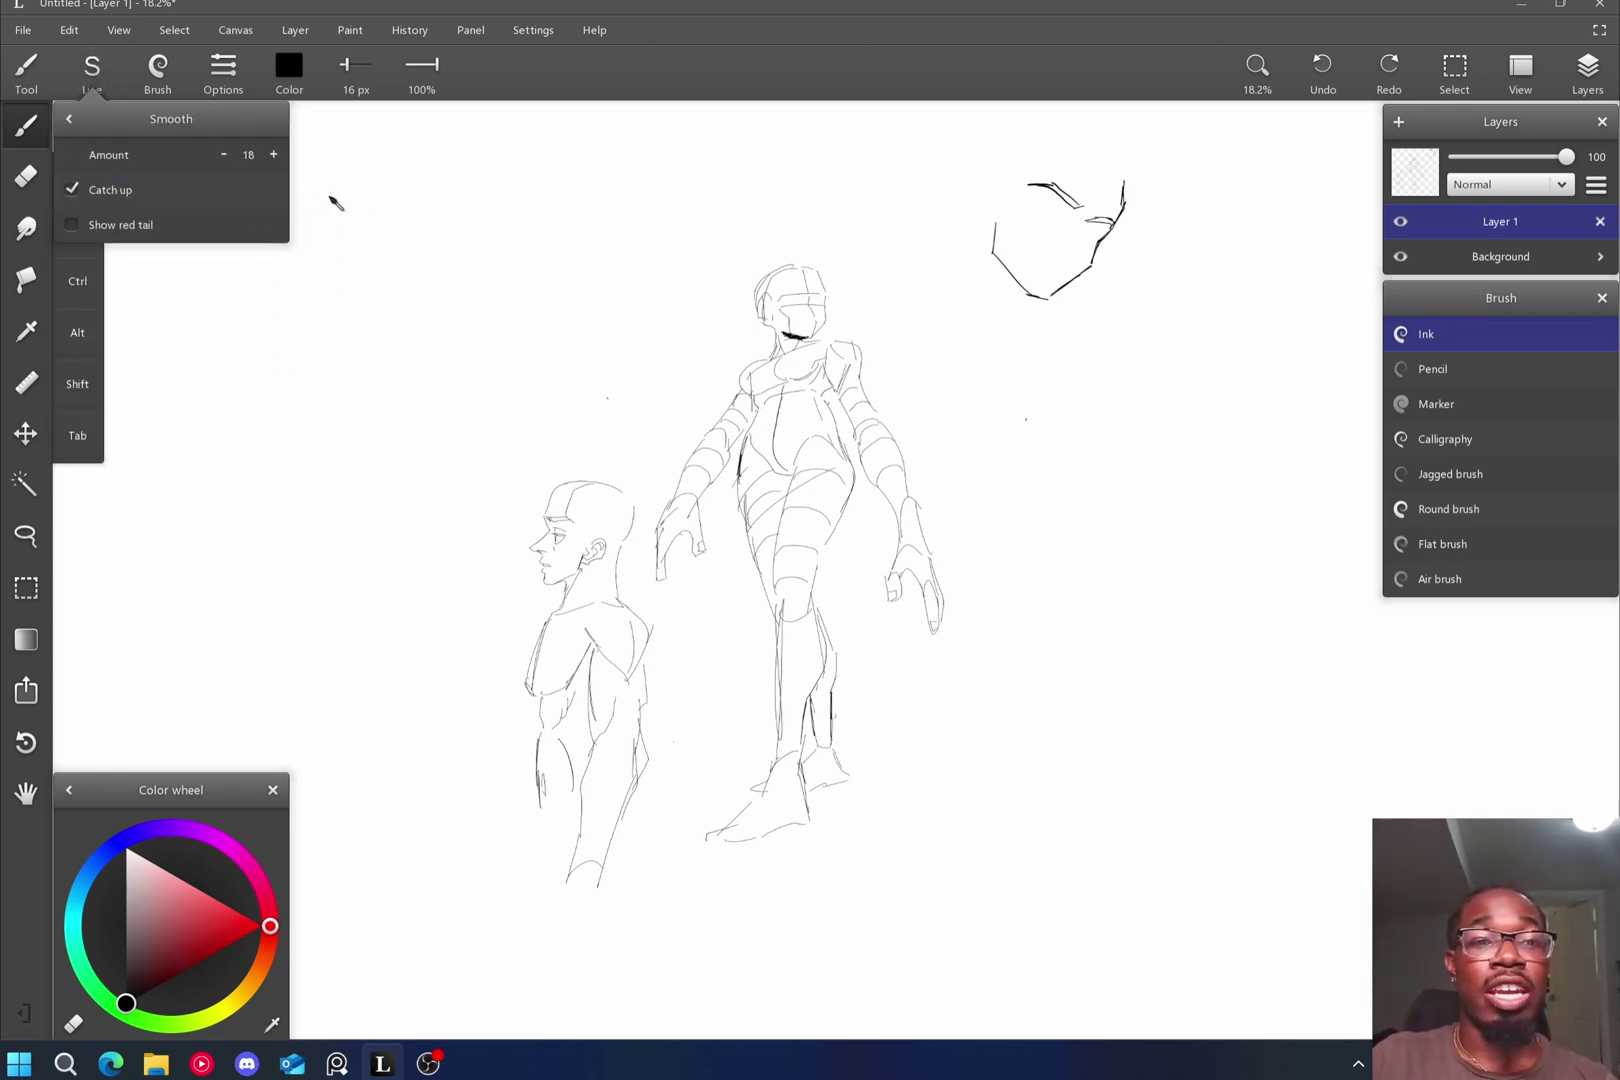
mouse_move(388, 227)
left_mouse_down()
mouse_move(485, 182)
mouse_move(573, 196)
mouse_move(566, 176)
mouse_move(420, 323)
mouse_move(650, 297)
left_mouse_up()
key("ctrl+z")
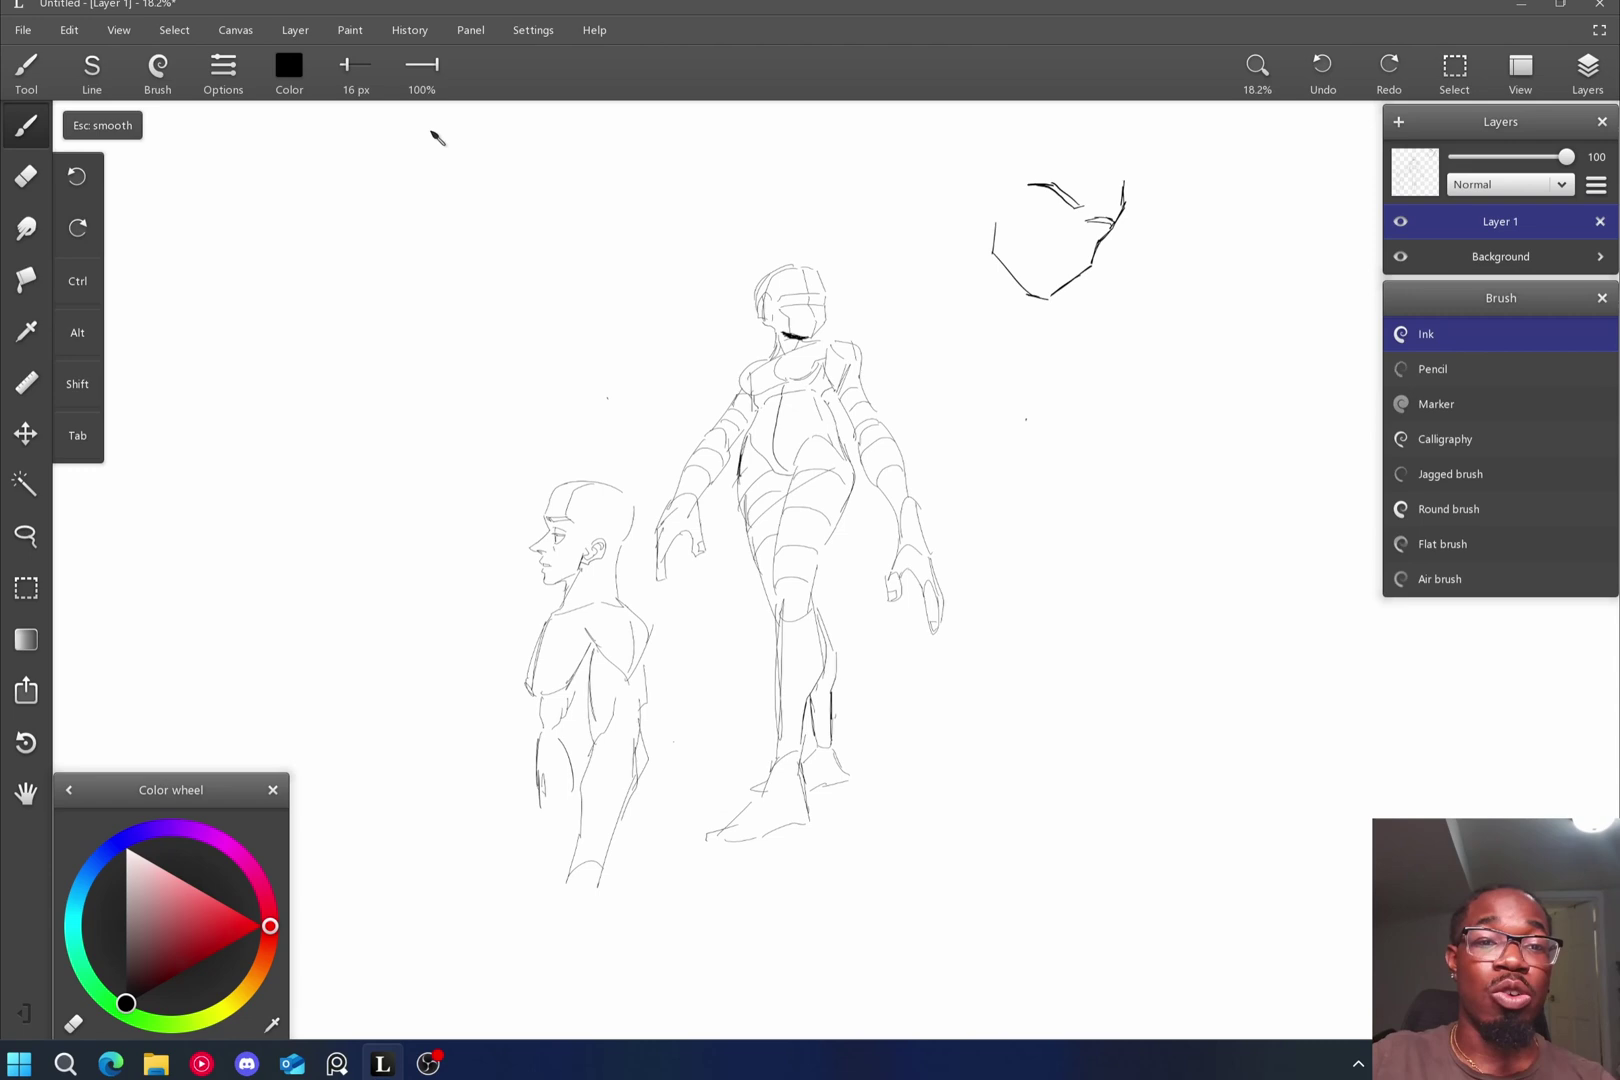
Sketch a face profile with forehead, brow and nose above the profile figure using the Smooth line mode, and undo the strokes.
mouse_move(480, 151)
left_mouse_down()
mouse_move(410, 240)
mouse_move(410, 307)
left_mouse_up()
mouse_move(403, 222)
left_mouse_down()
mouse_move(417, 326)
mouse_move(387, 377)
mouse_move(393, 362)
mouse_move(361, 383)
mouse_move(437, 387)
left_mouse_up()
key("ctrl+z")
key("ctrl+z")
left_click_drag(415, 298, 470, 295)
left_click_drag(416, 299, 470, 298)
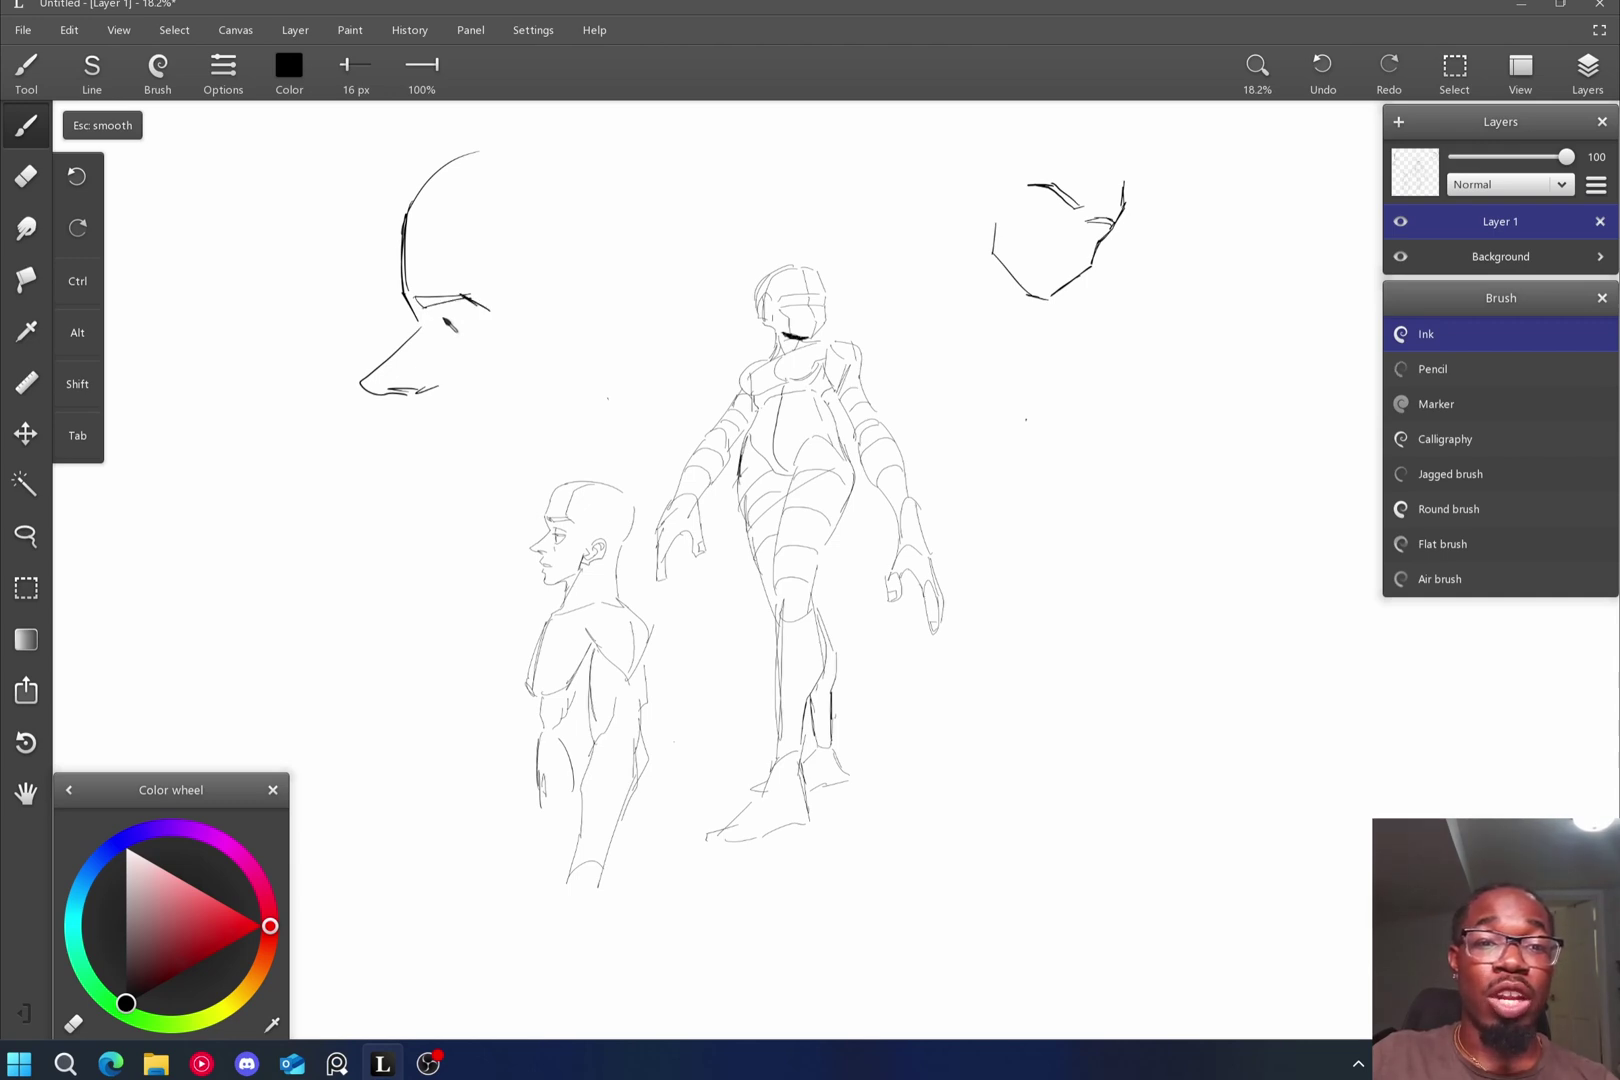
key("ctrl+z")
key("ctrl+z")
key("ctrl+z")
key("ctrl+z")
key("ctrl+z")
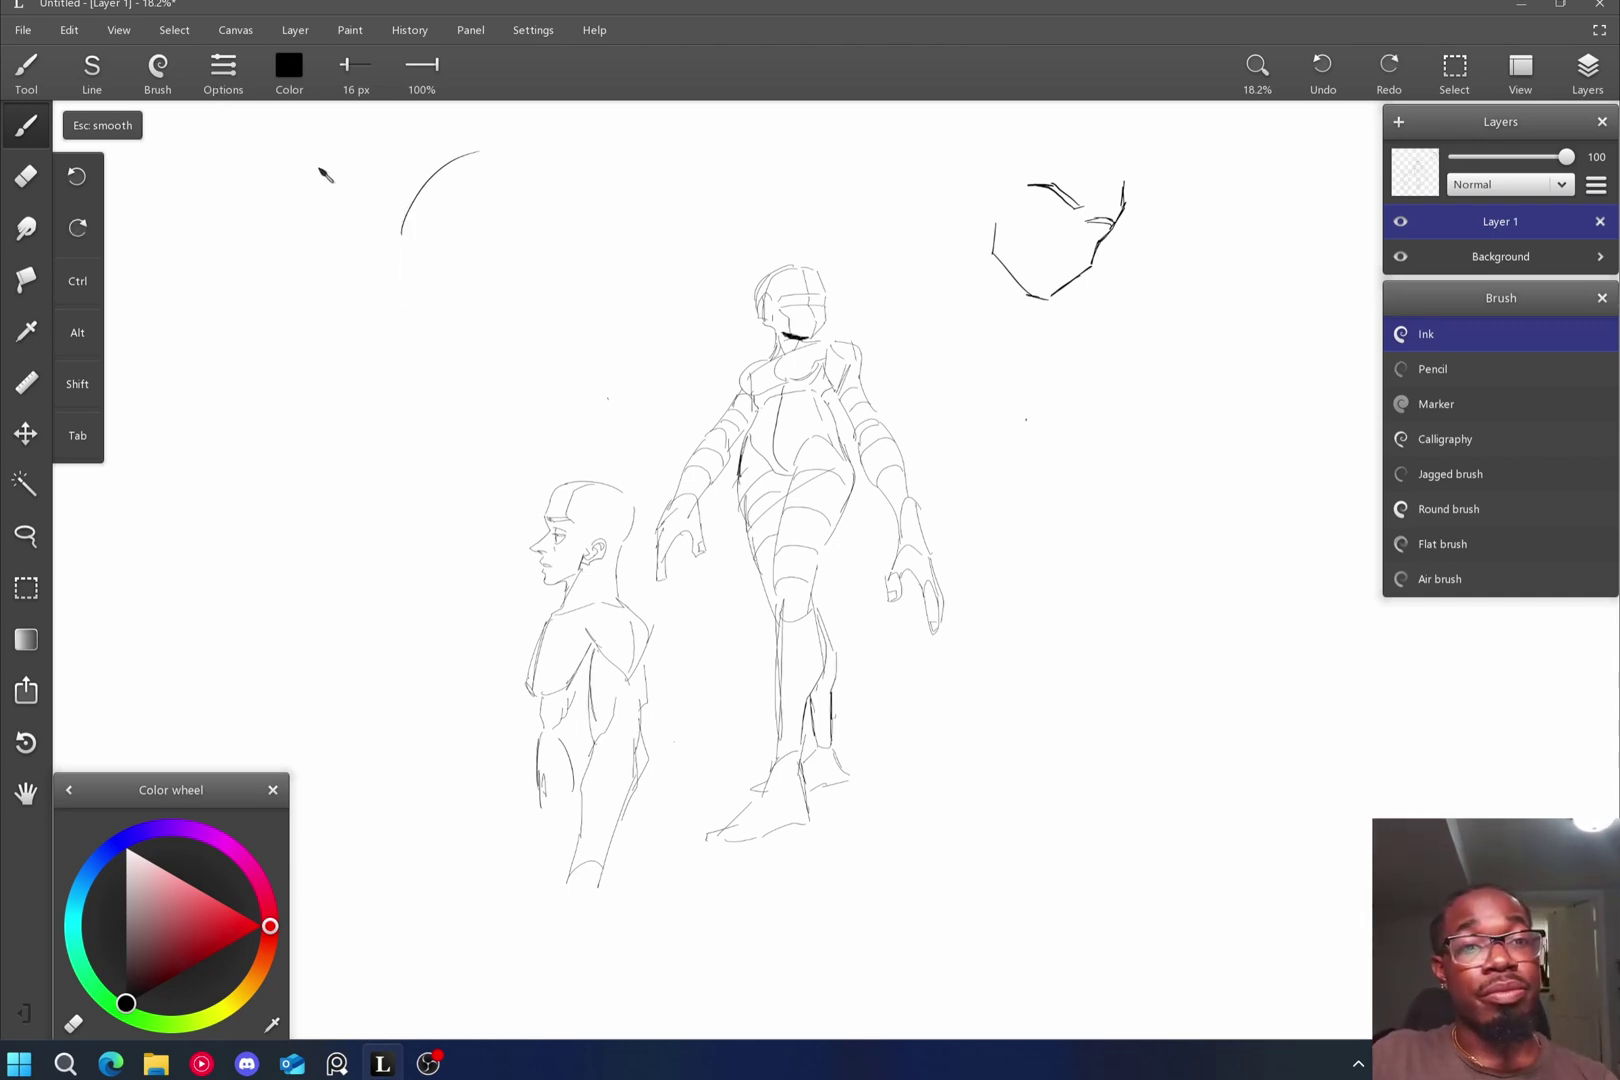
Set the line mode back to Normal.
left_click(103, 81)
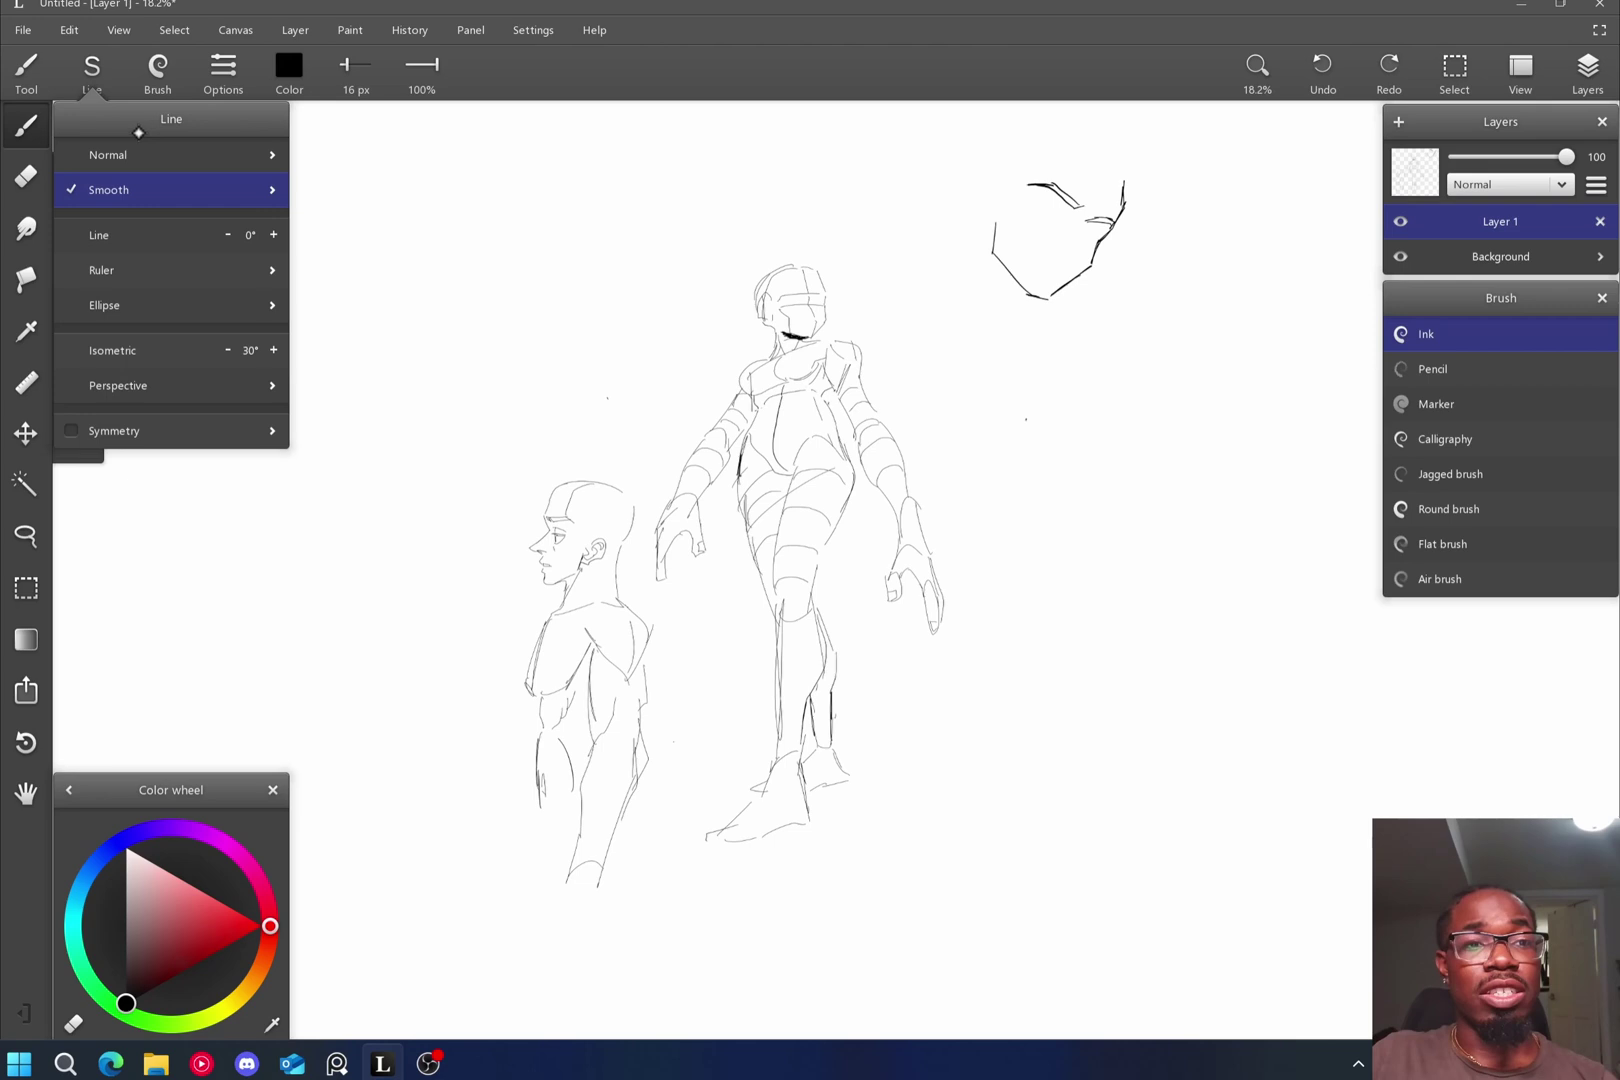
left_click(133, 150)
left_click(115, 90)
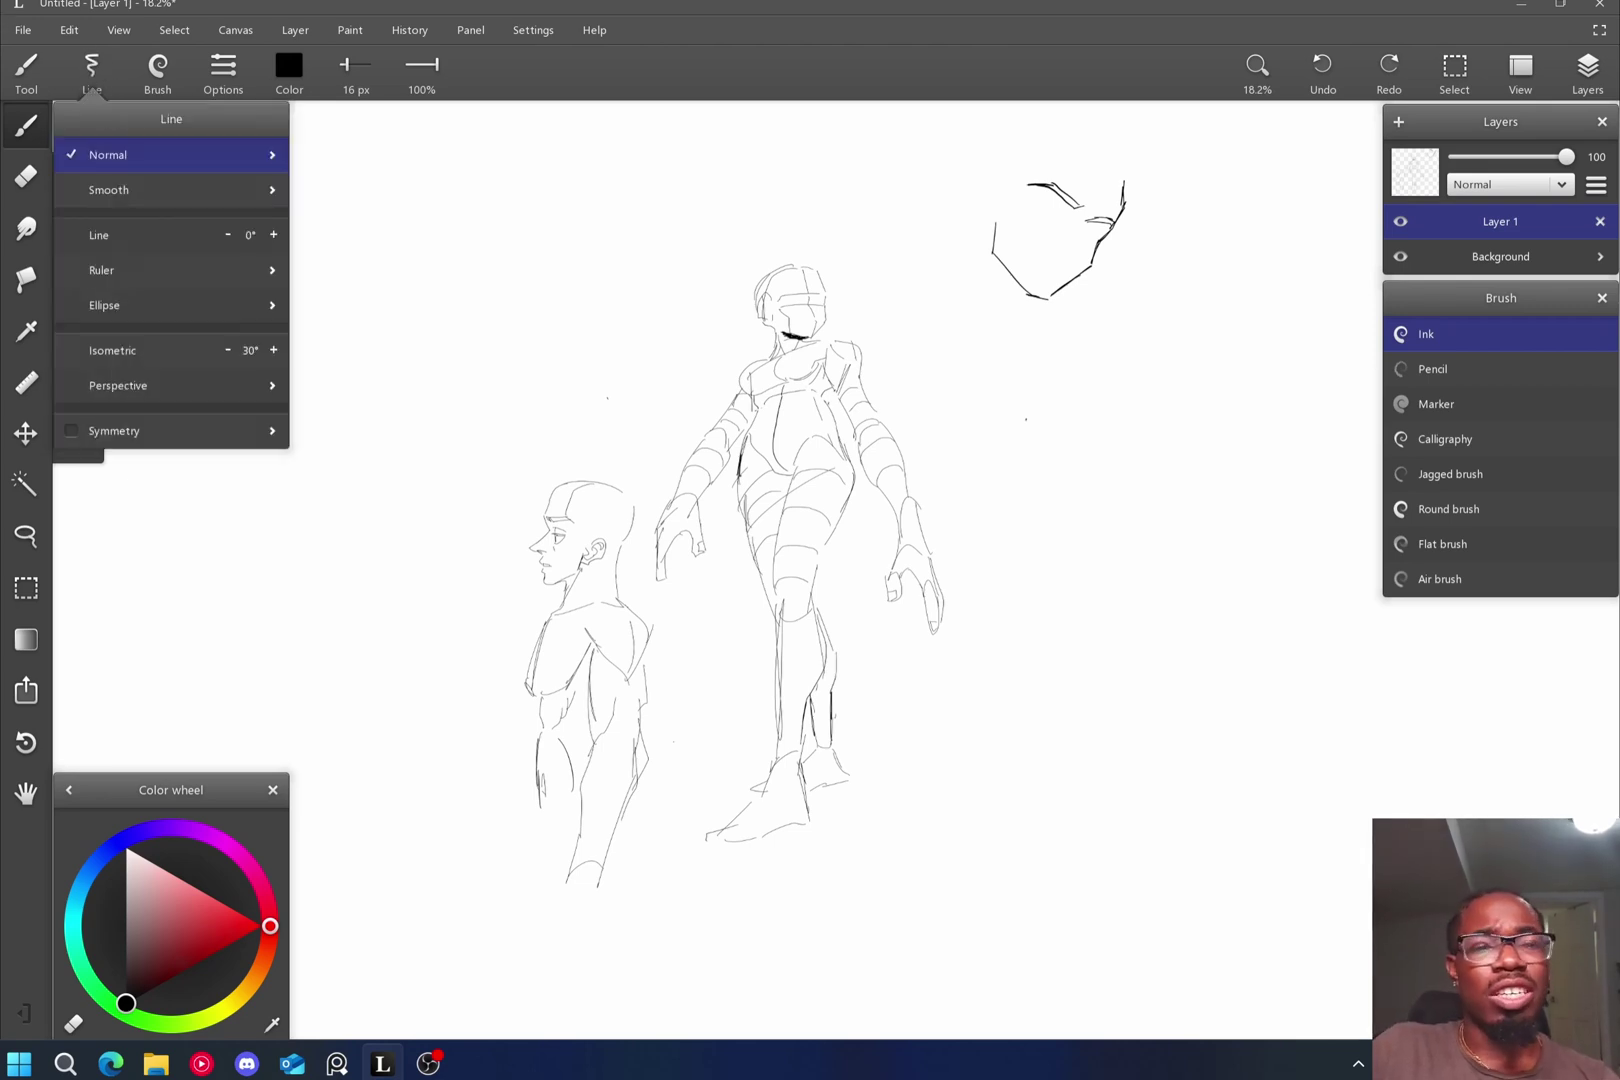
left_click(404, 208)
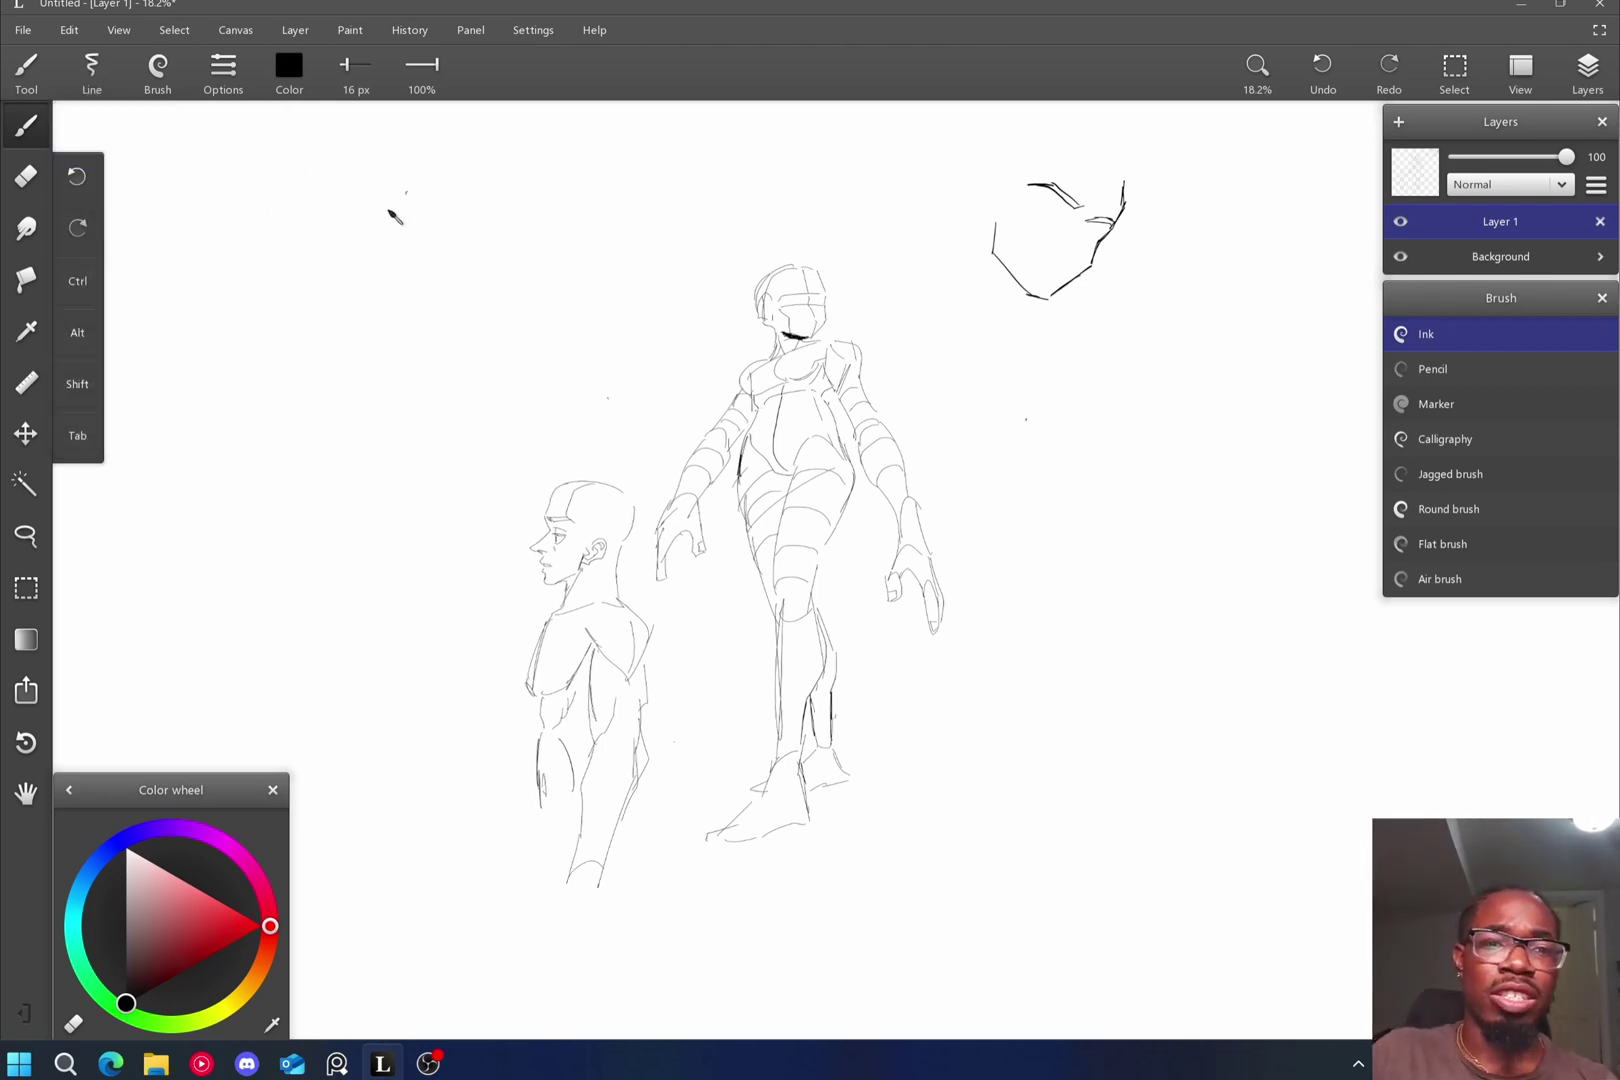
left_click(94, 80)
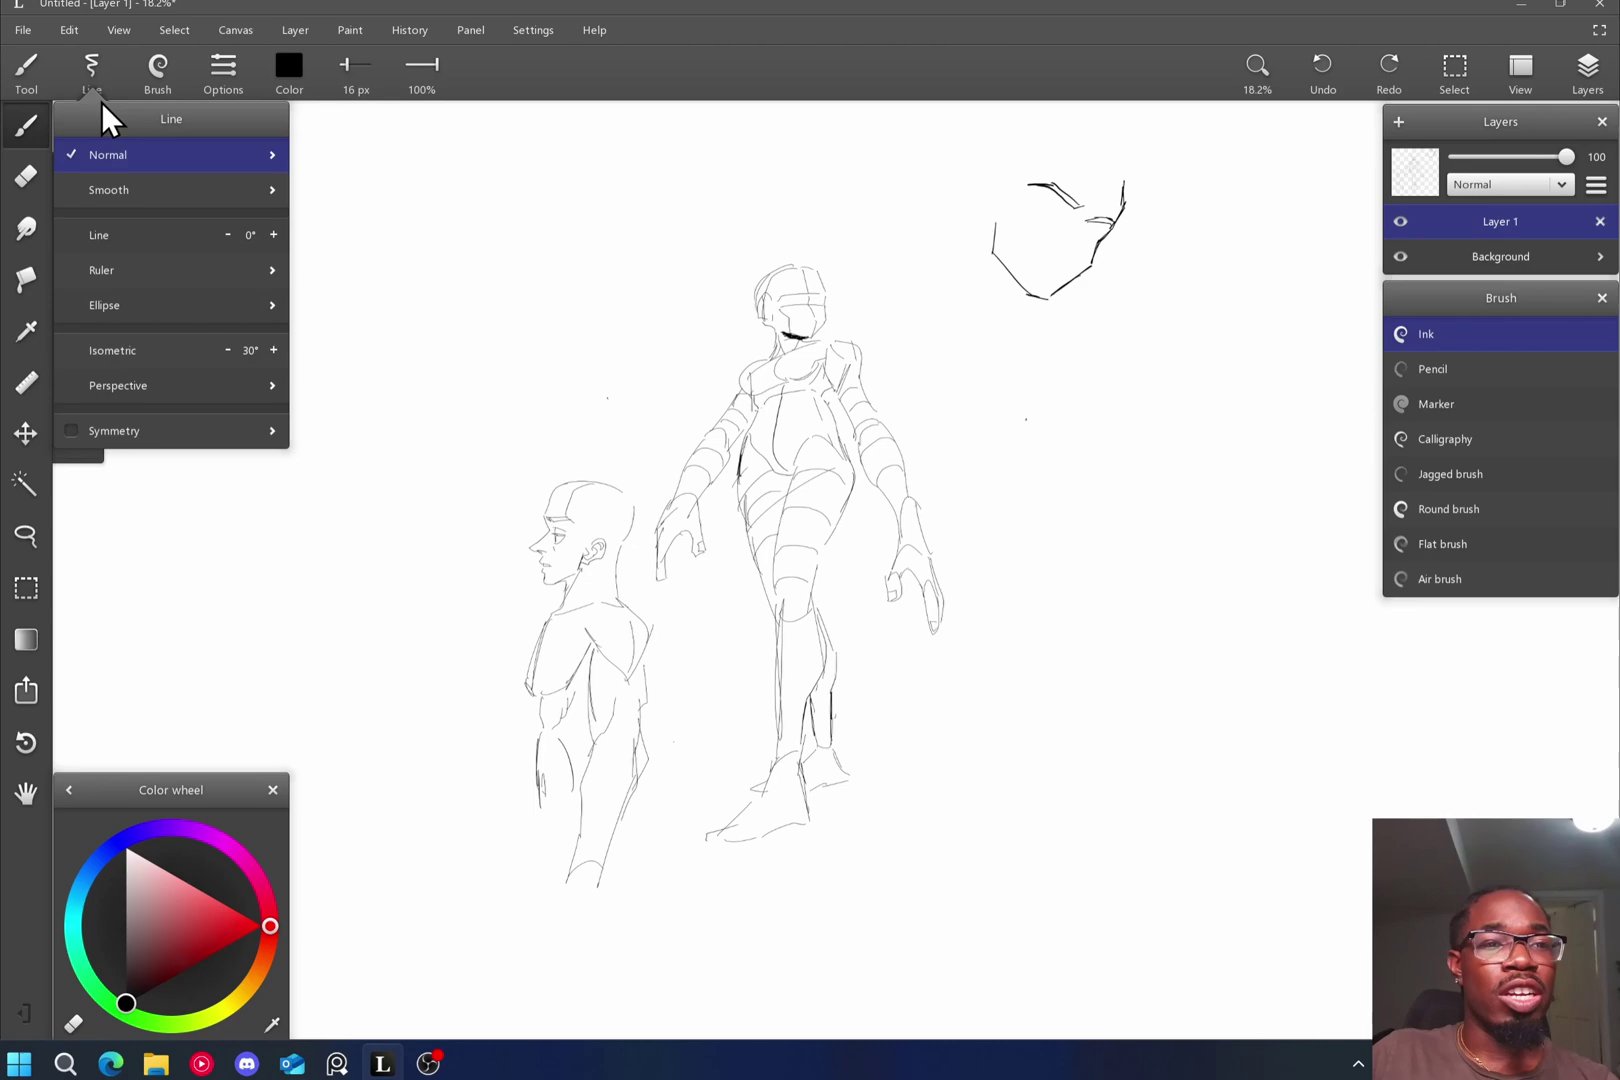
left_click(101, 100)
left_click_drag(258, 265, 790, 131)
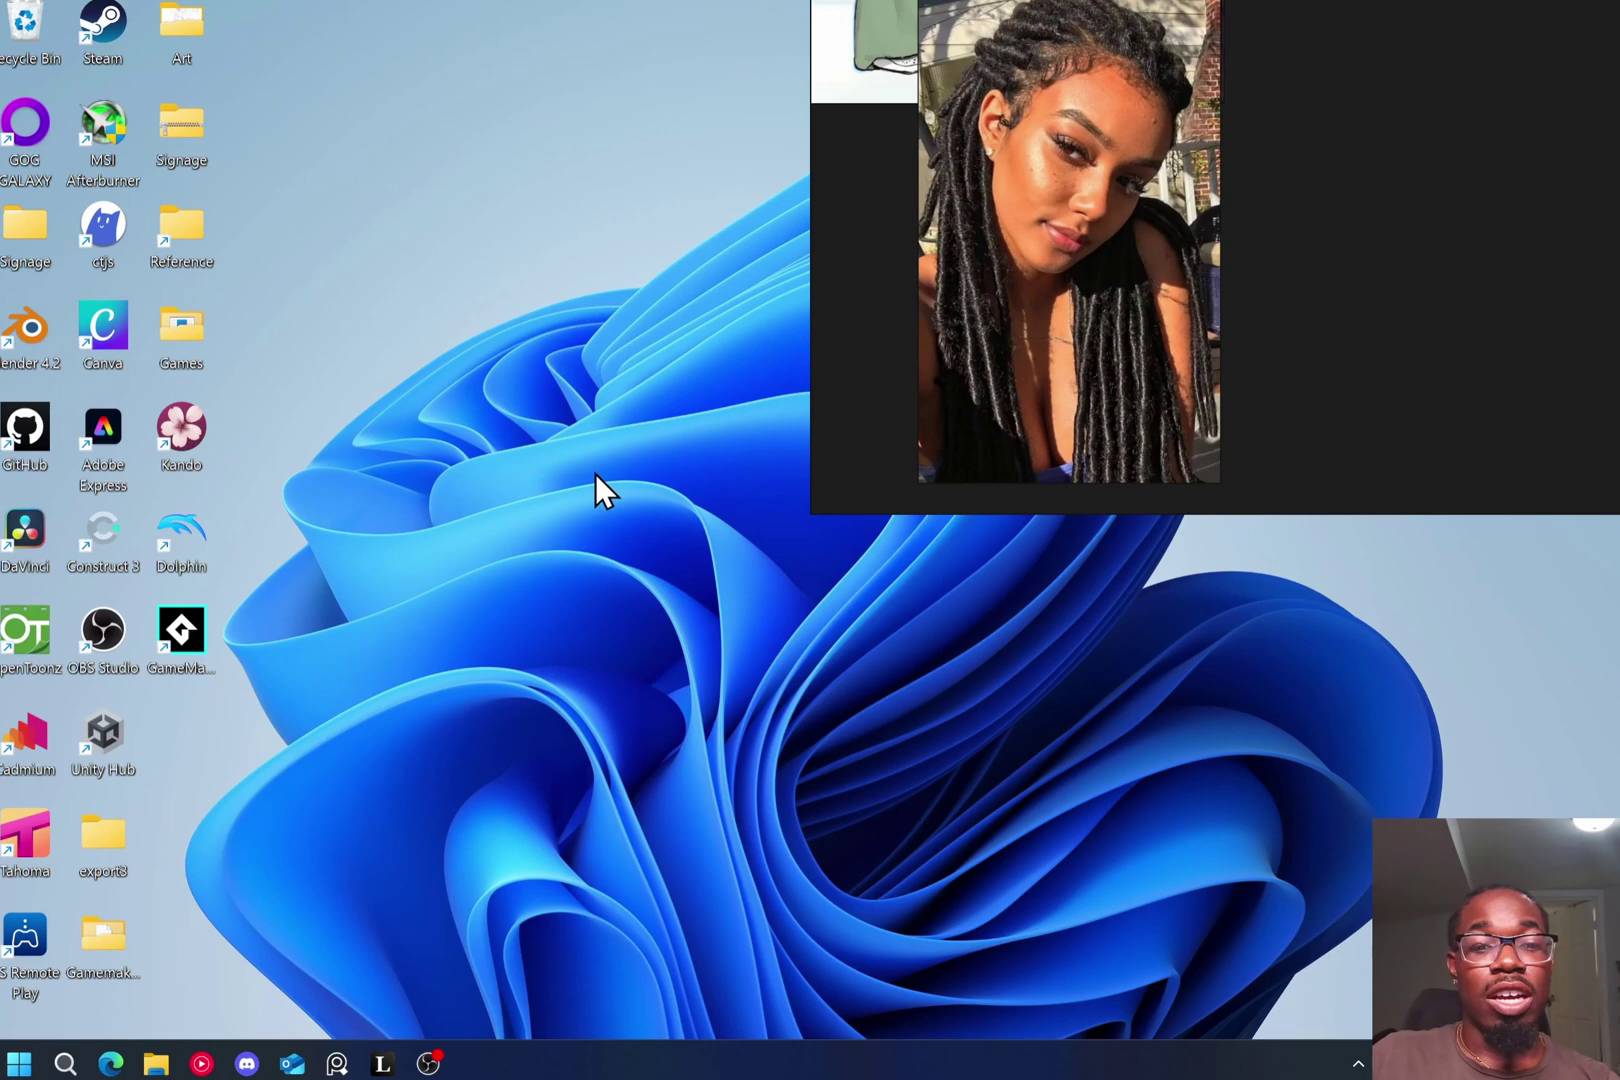
Relaunch Leonardo and open the last unsaved file.
left_click(382, 1063)
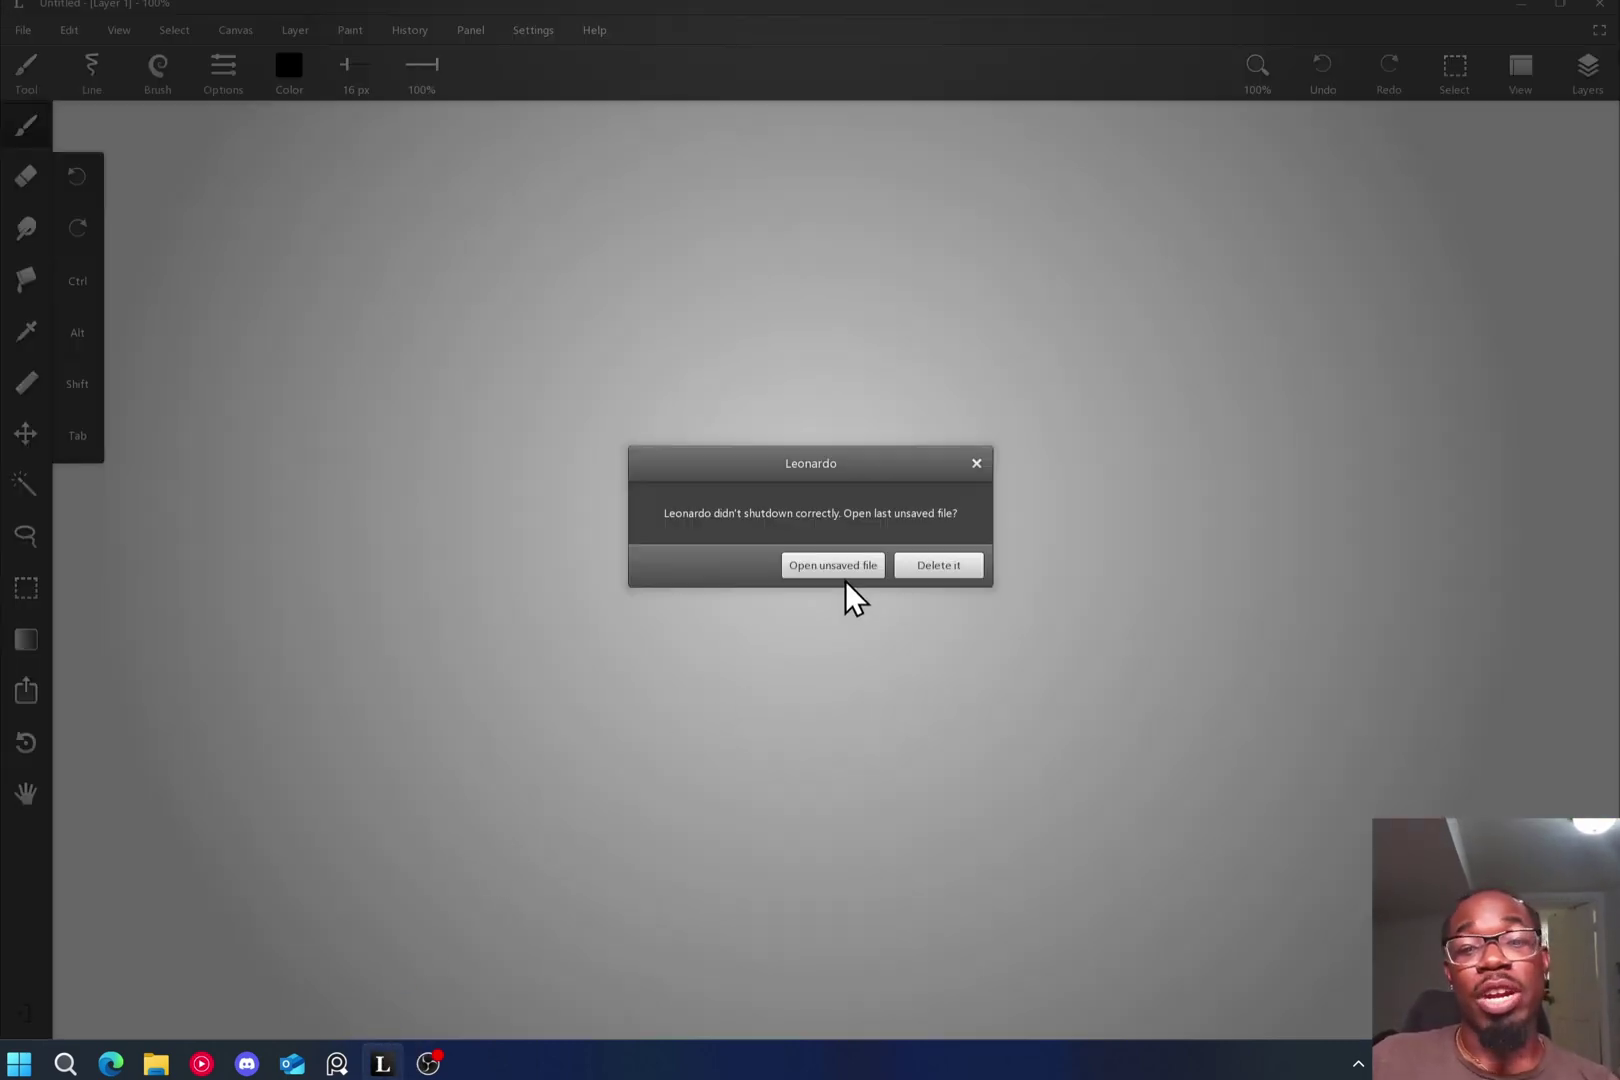
left_click(849, 566)
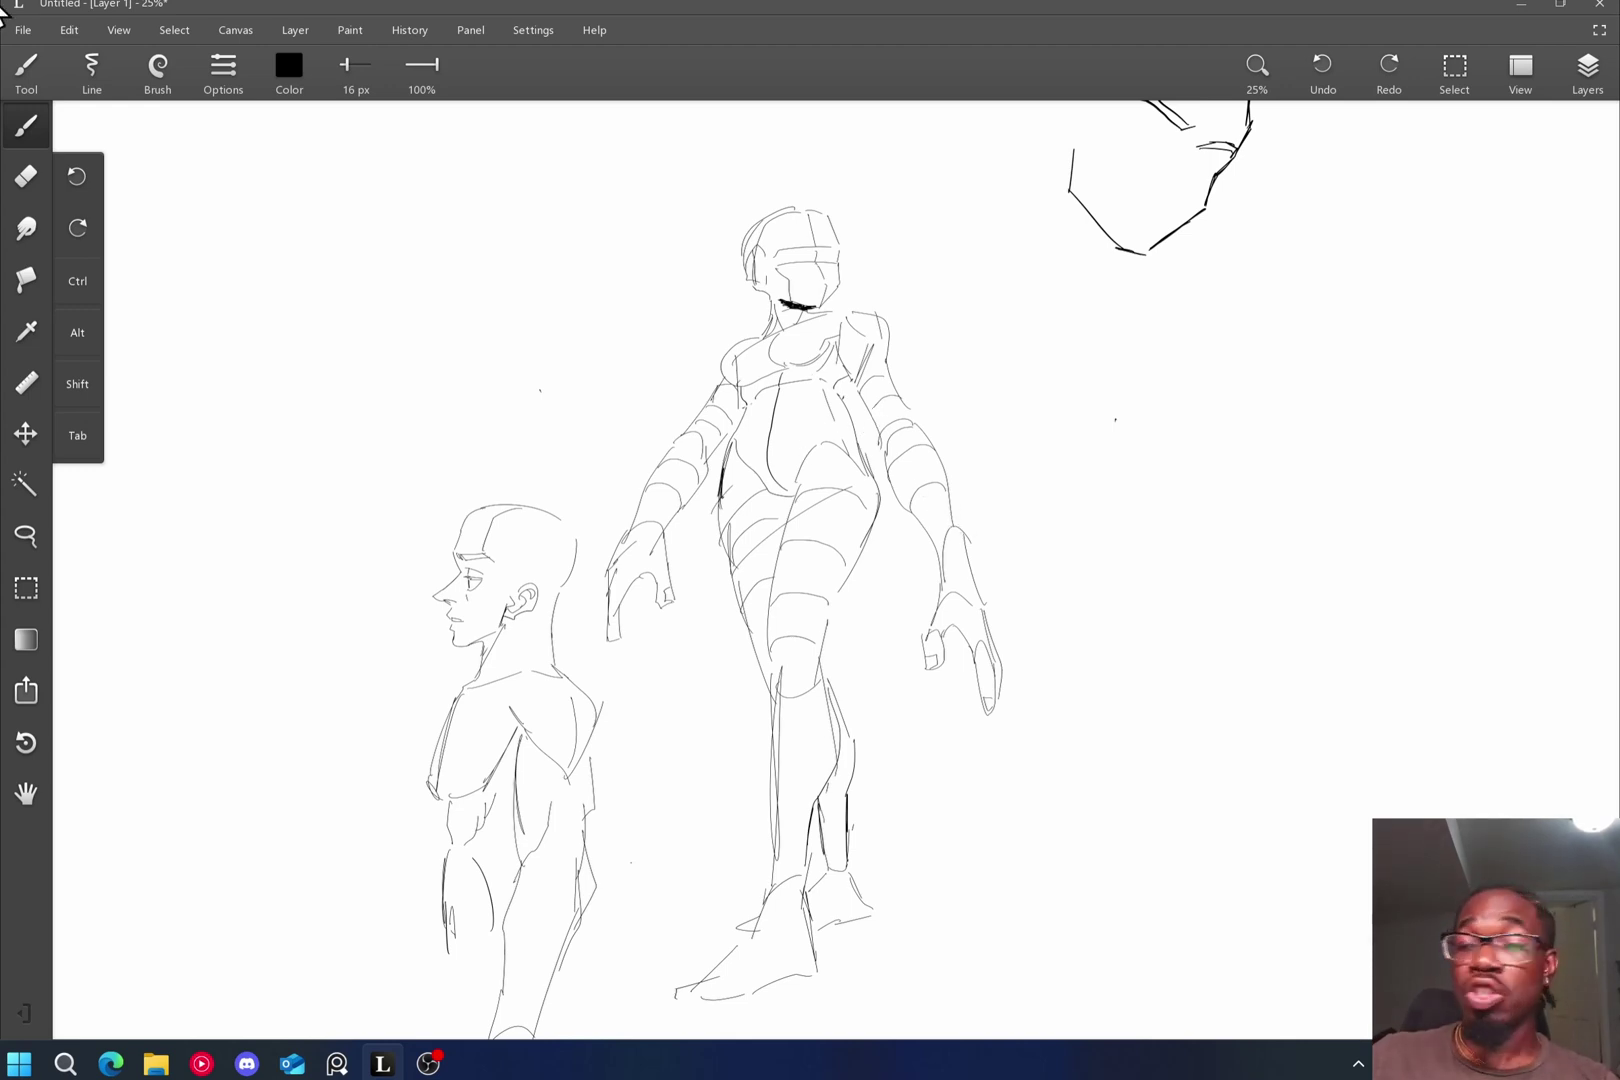
scroll(572, 616, "down", 3)
scroll(474, 609, "up", 2)
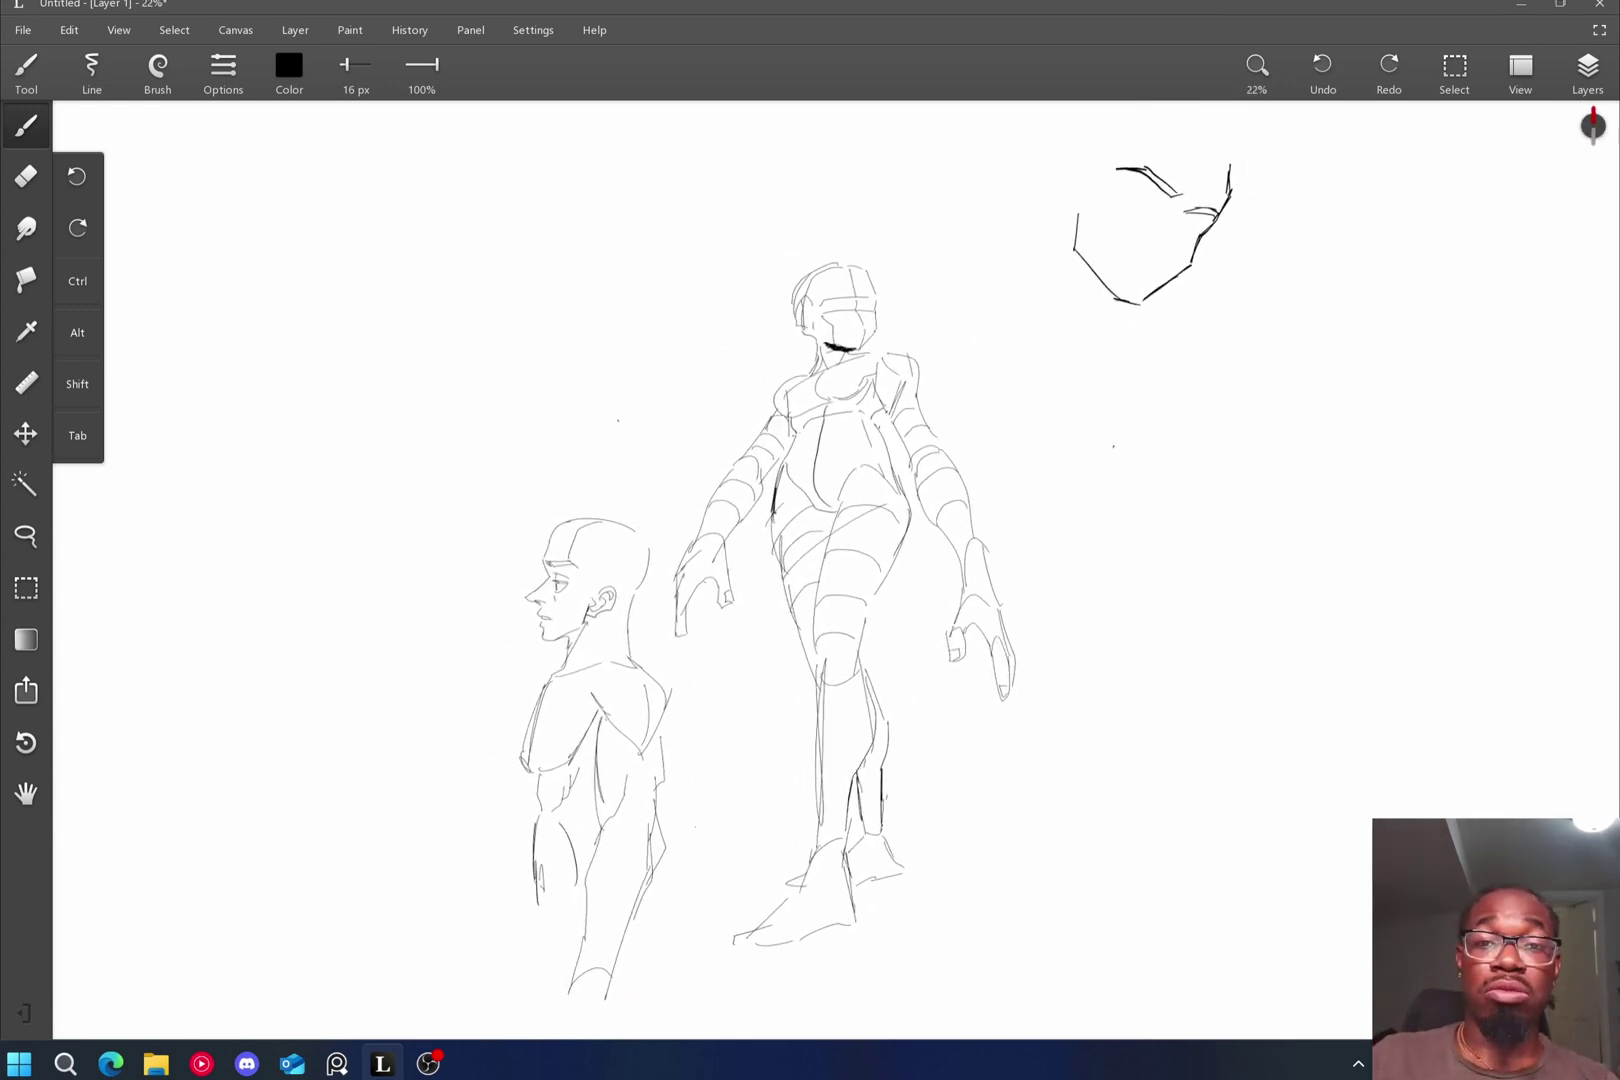
scroll(835, 570, "down", 3)
scroll(835, 570, "up", 4)
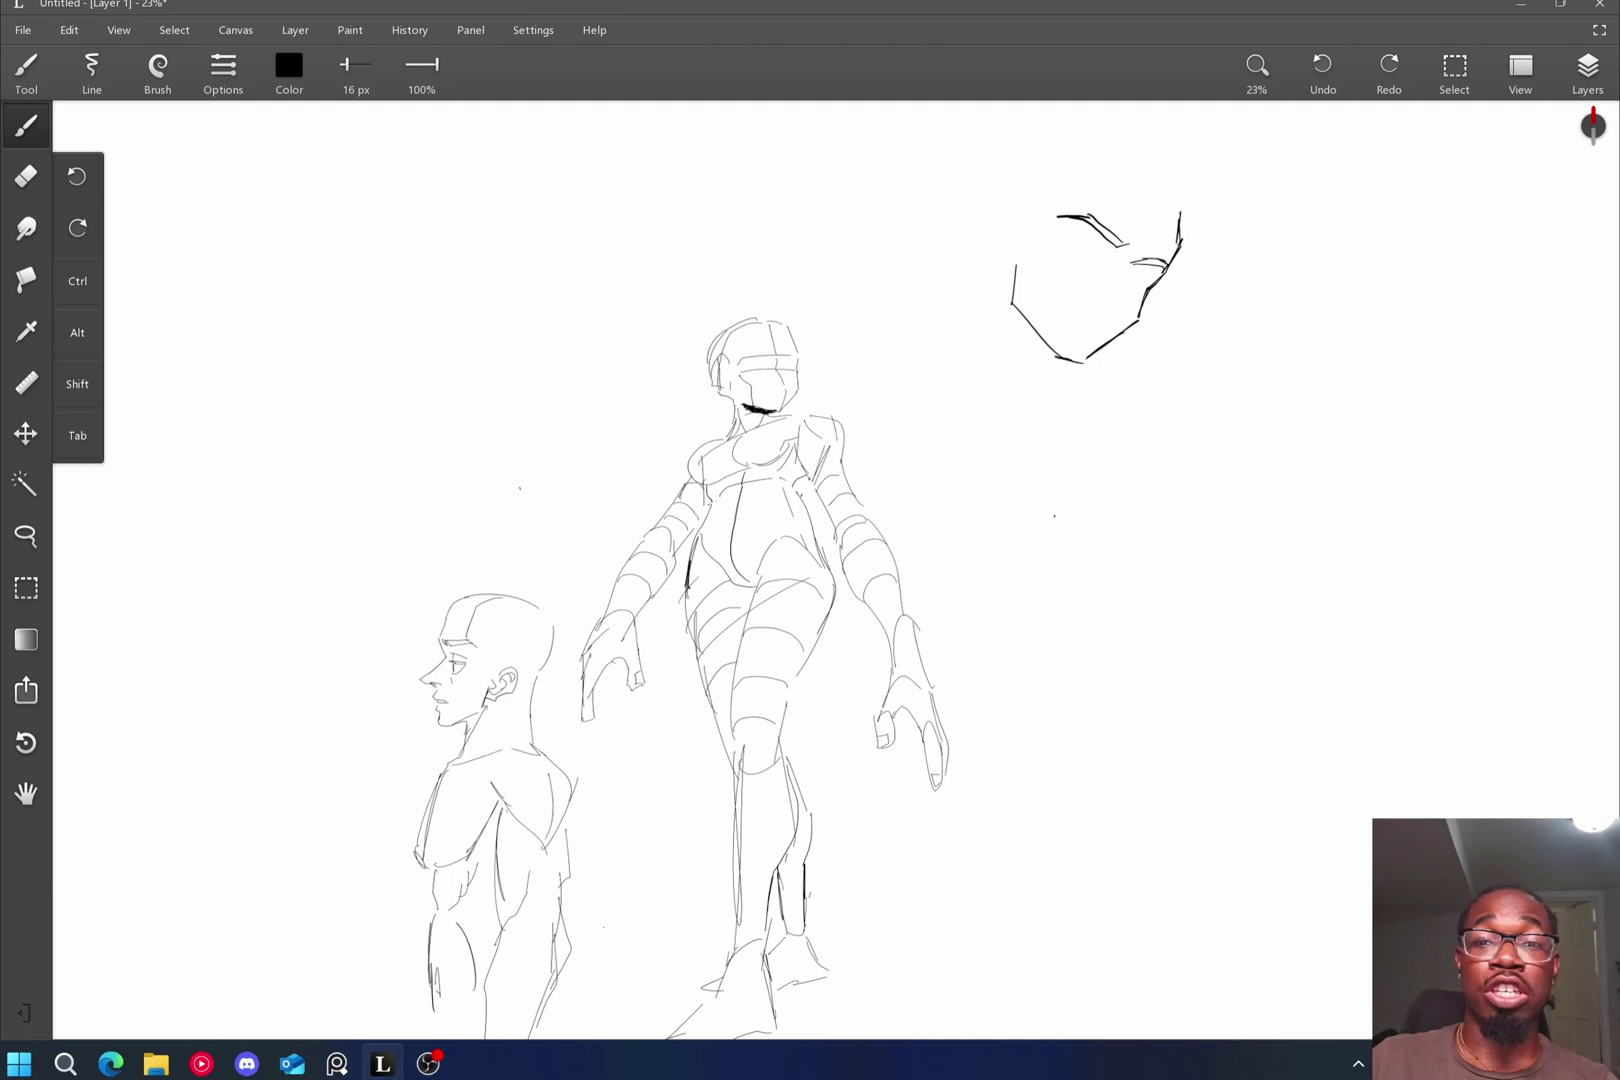
Erase the short vertical stroke on the left side of the loose head sketch beside the standing figure.
key("e")
scroll(880, 470, "up", 1)
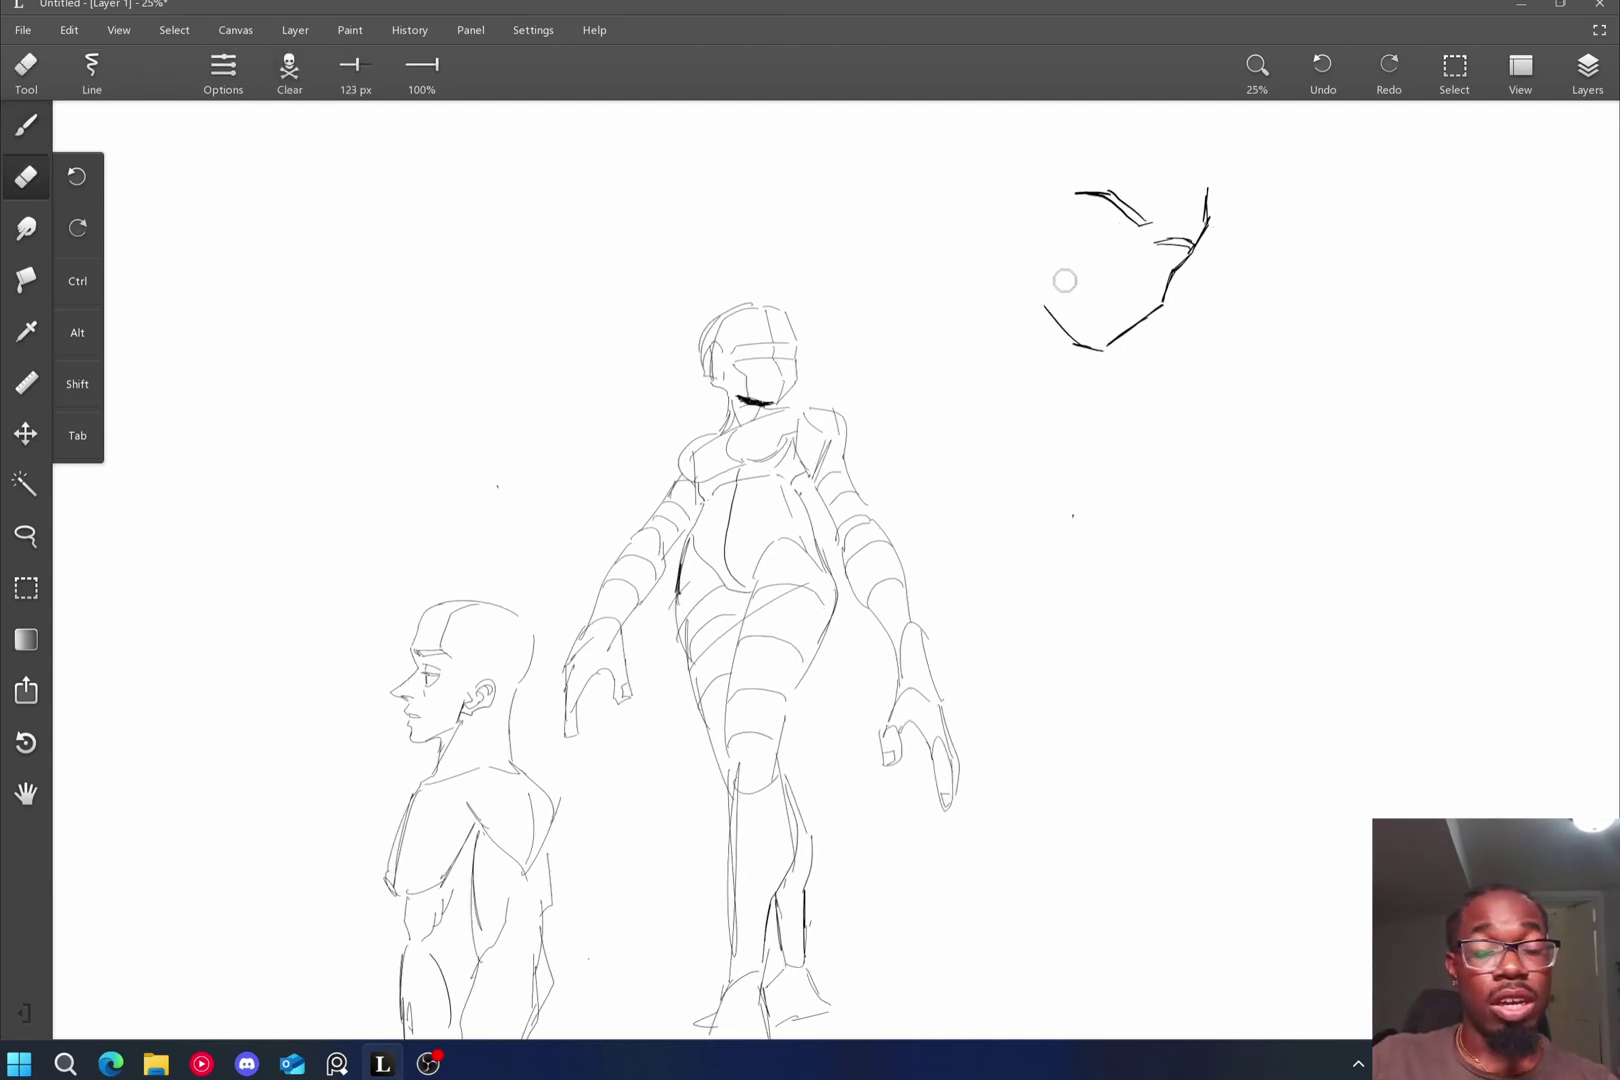
key("shift")
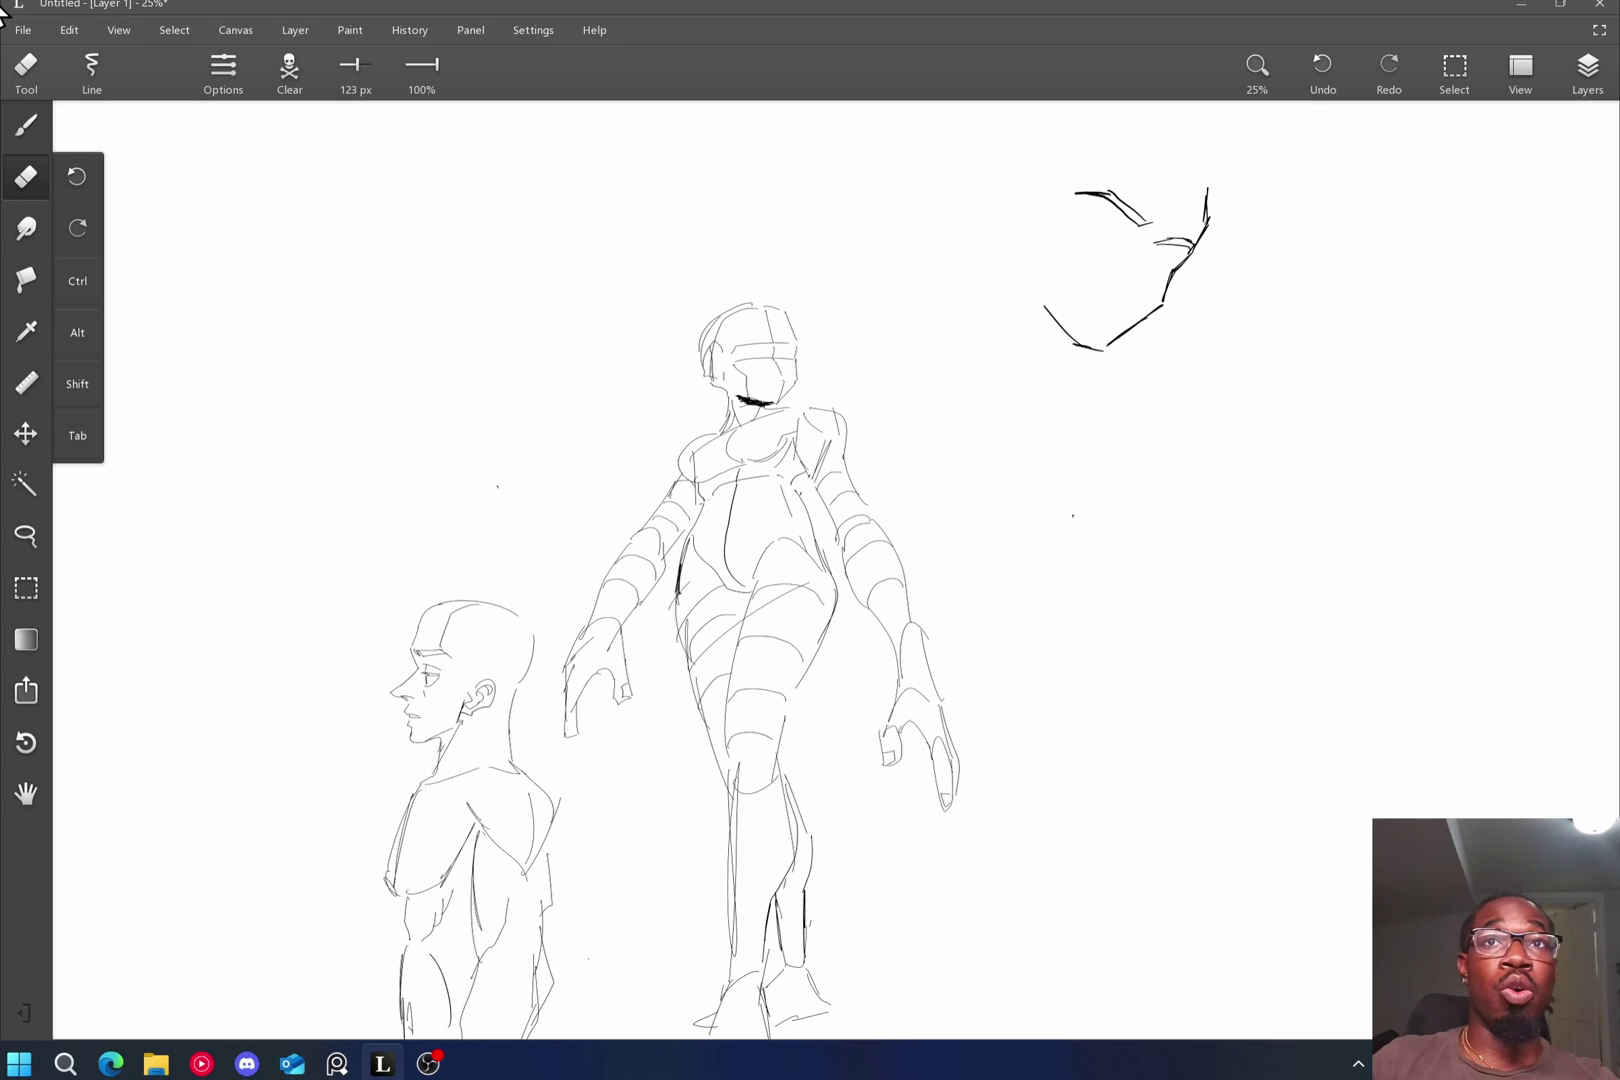
scroll(816, 570, "up", 1)
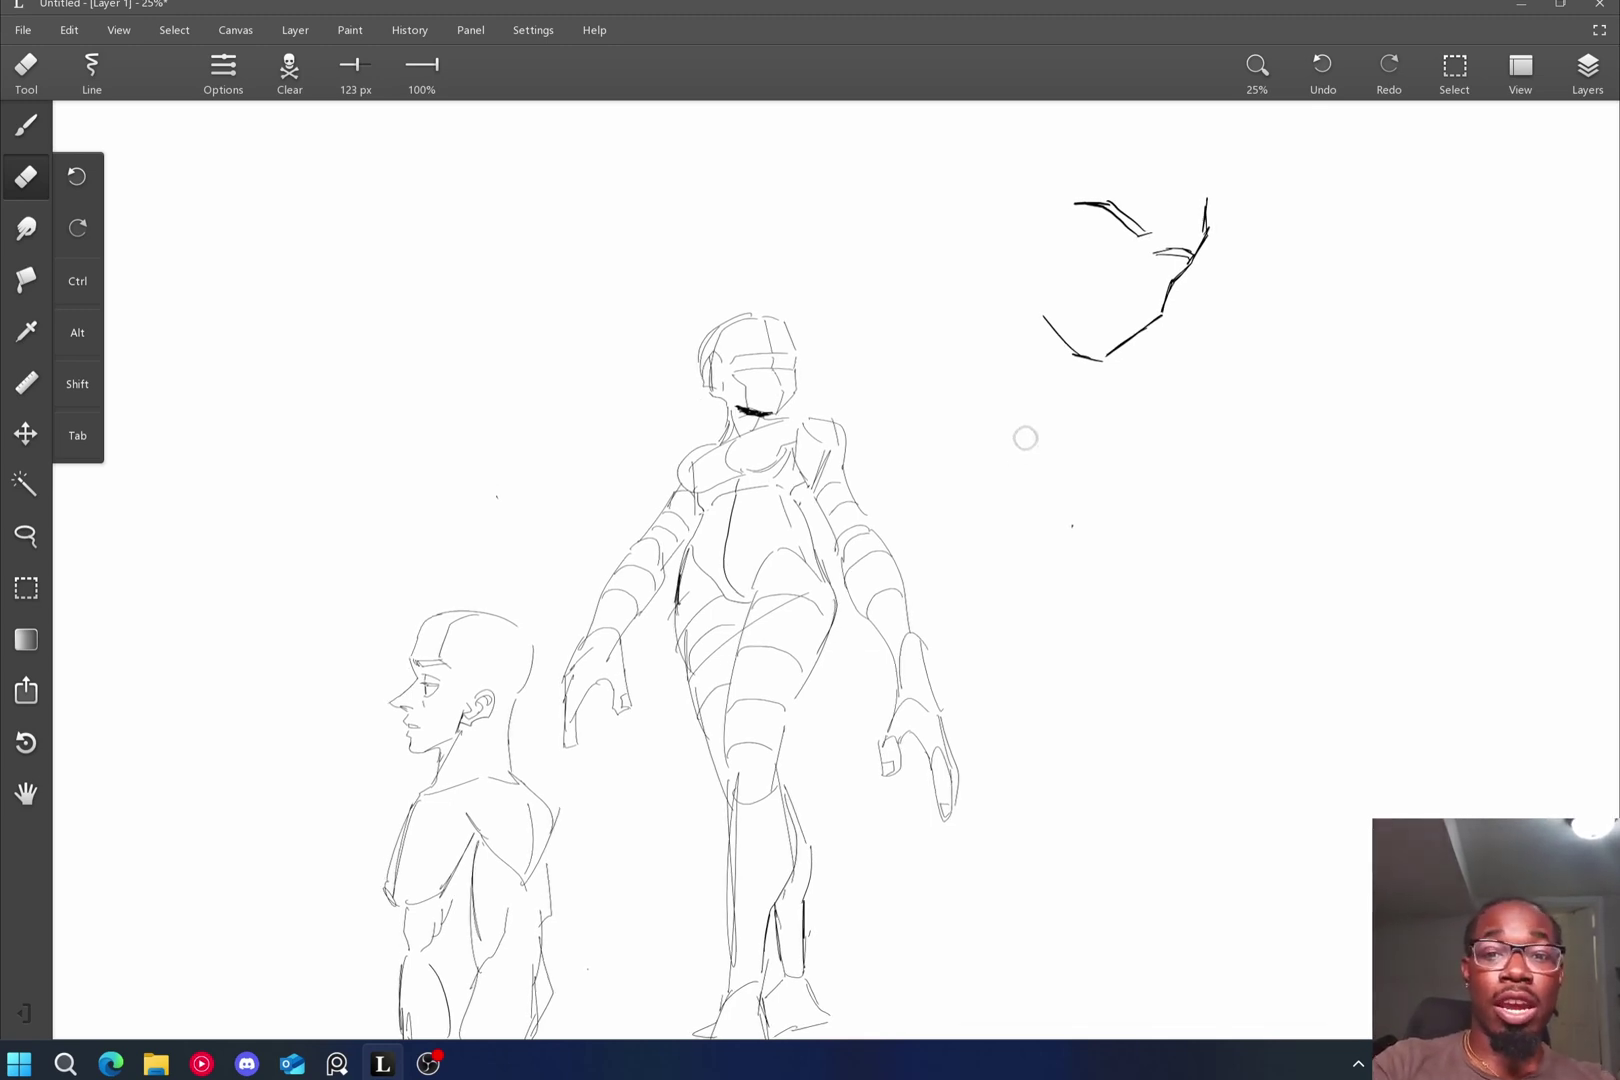
scroll(1110, 478, "down", 1)
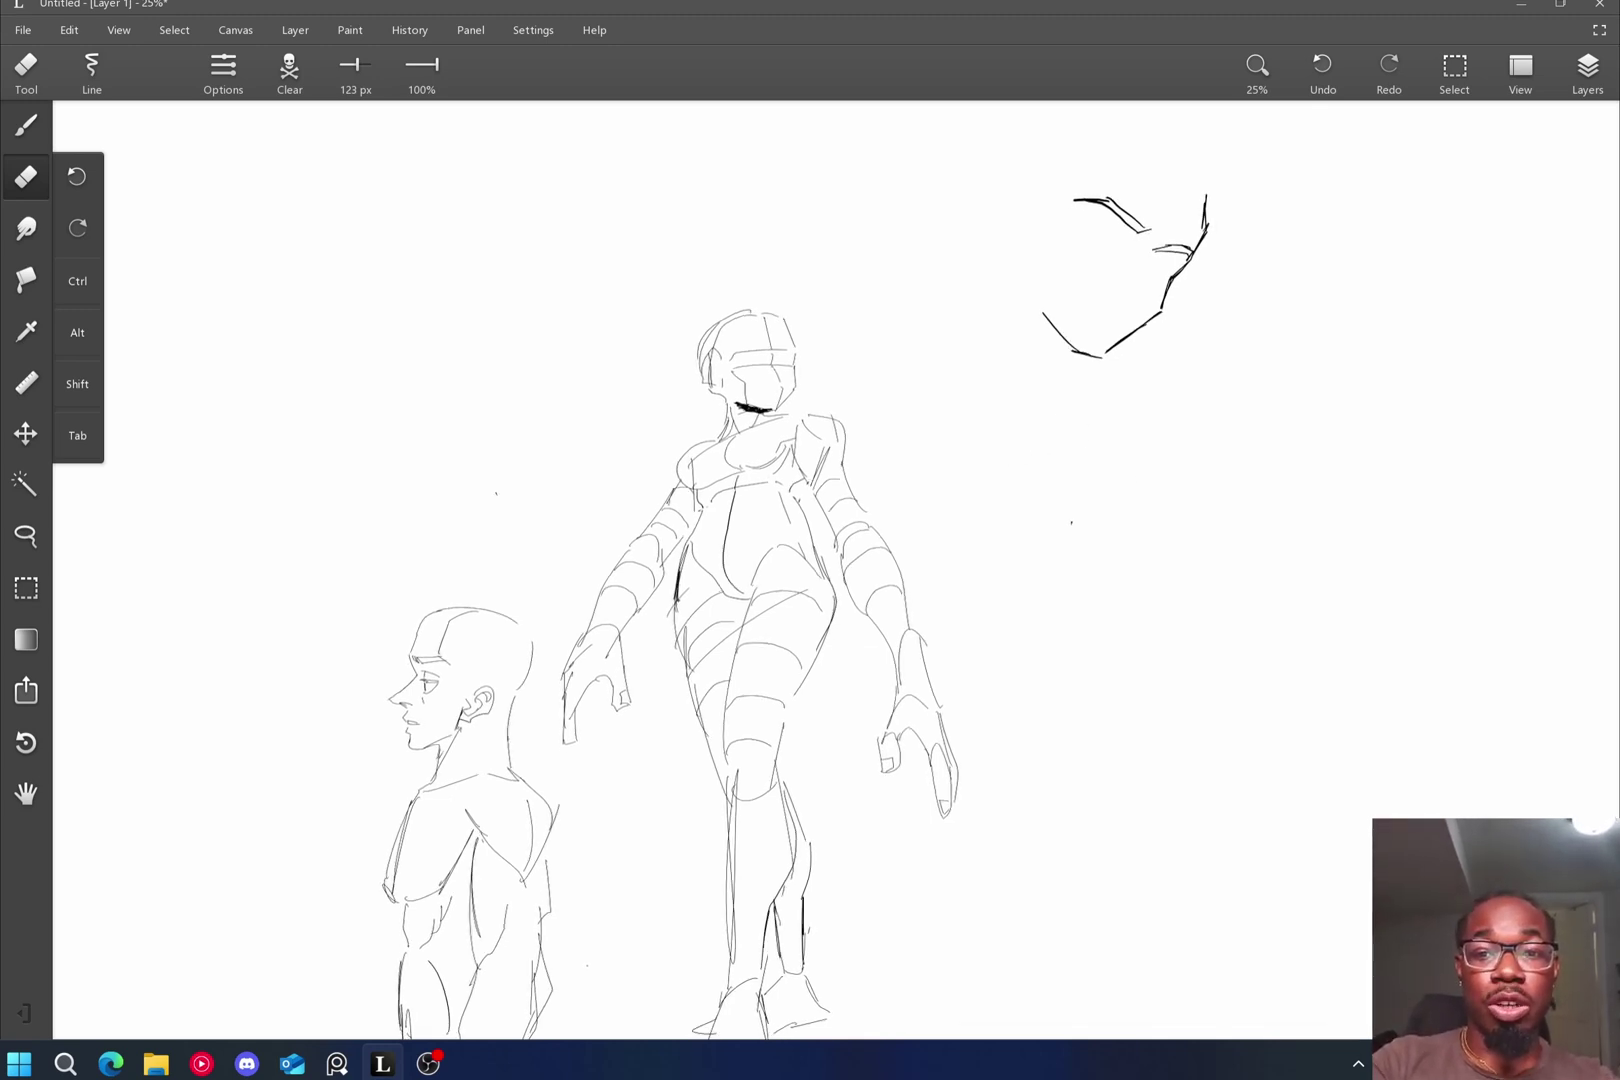
scroll(816, 570, "down", 1)
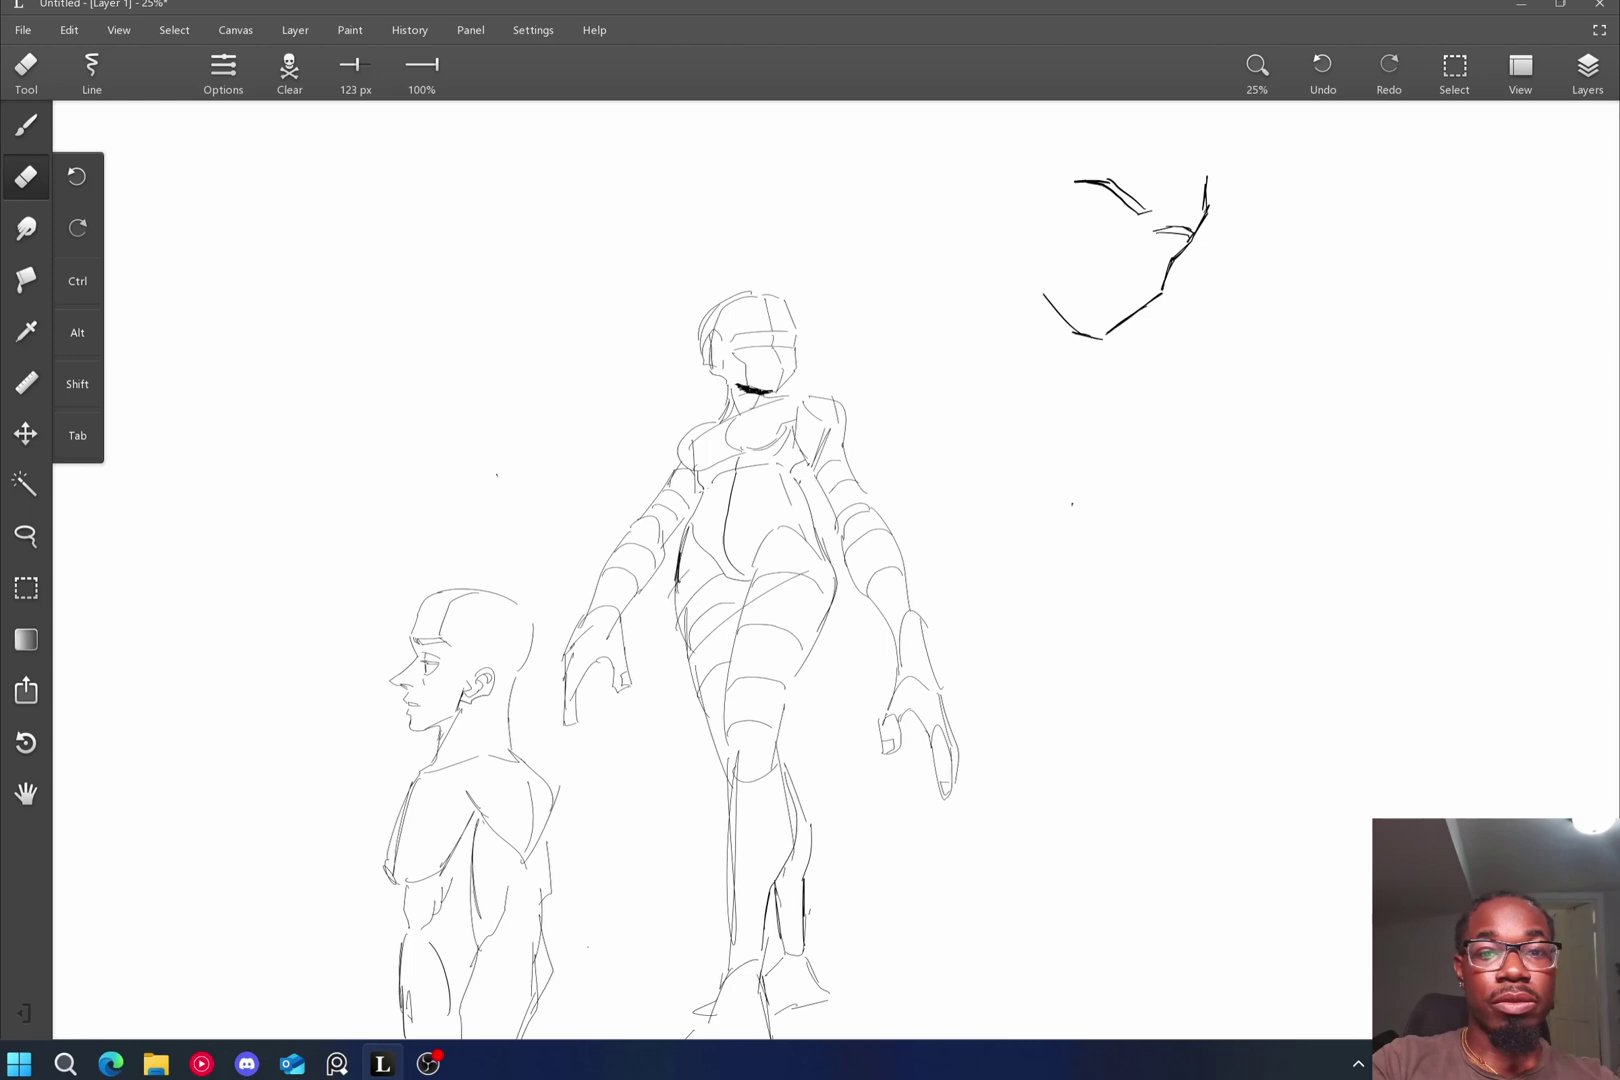
scroll(810, 570, "down", 1)
Switch back to the brush, scribble a zigzag in the empty area beside the standing figure and undo it.
key("b")
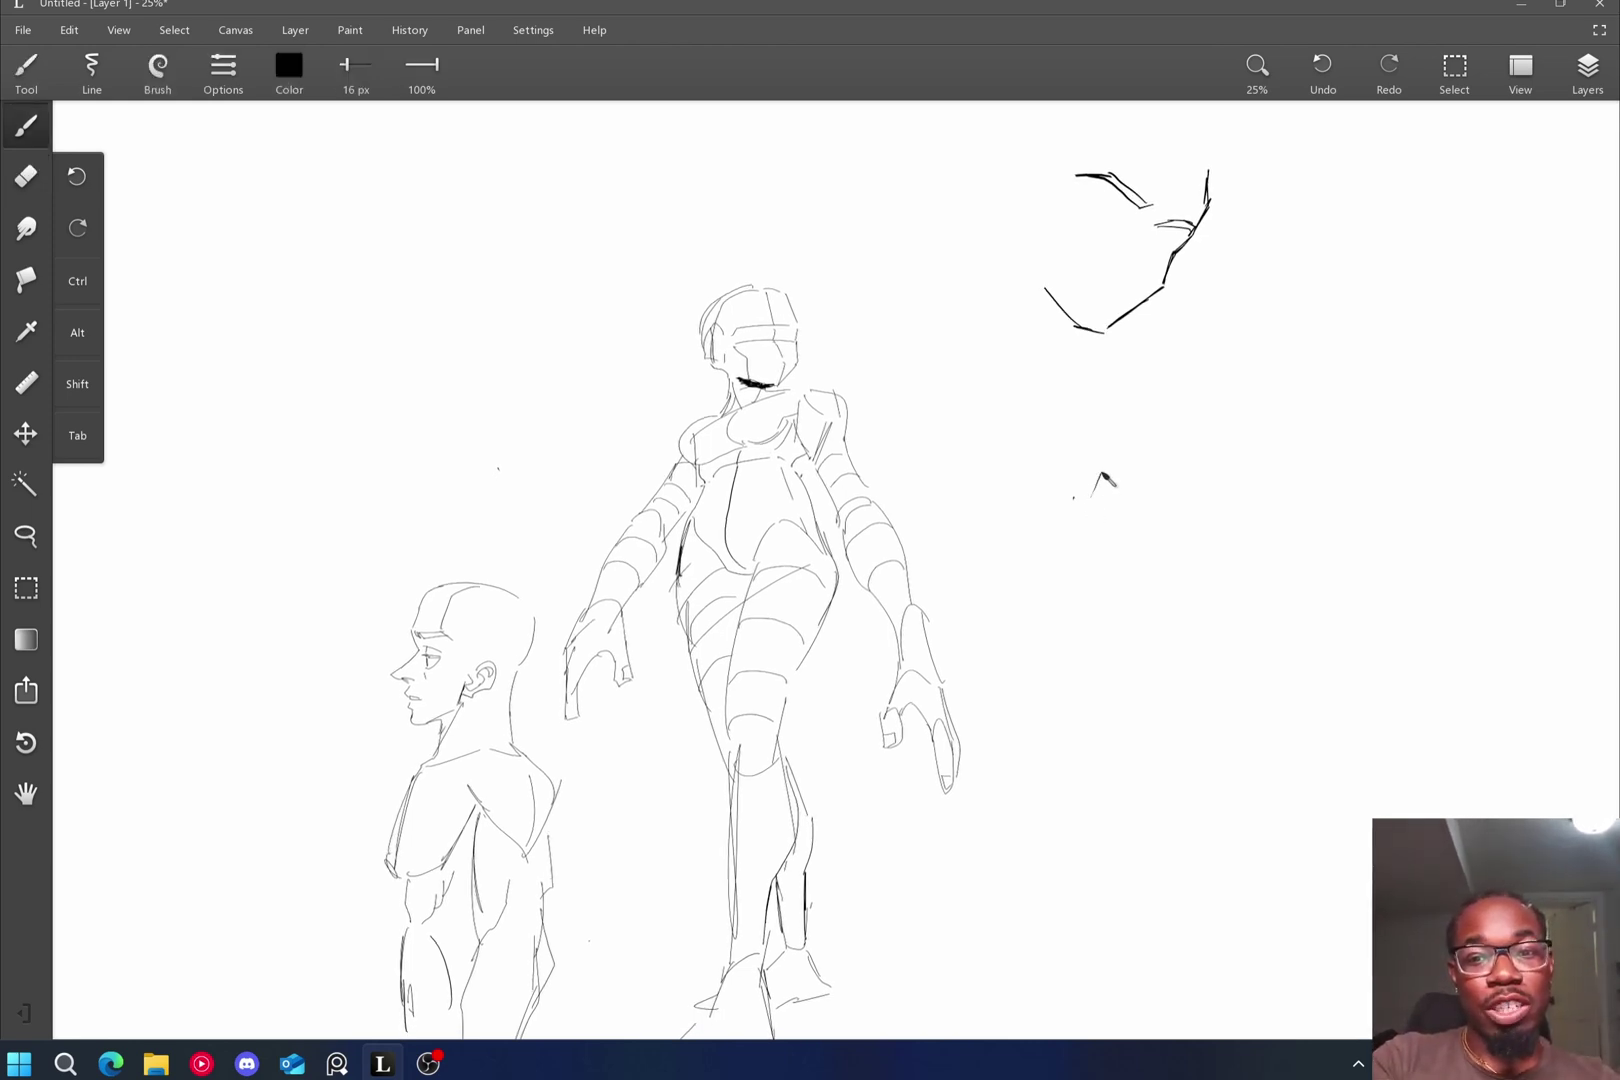
mouse_move(1110, 482)
left_mouse_down()
mouse_move(1151, 448)
mouse_move(1164, 474)
mouse_move(1198, 456)
mouse_move(1345, 476)
mouse_move(1356, 563)
mouse_move(1382, 535)
left_mouse_up()
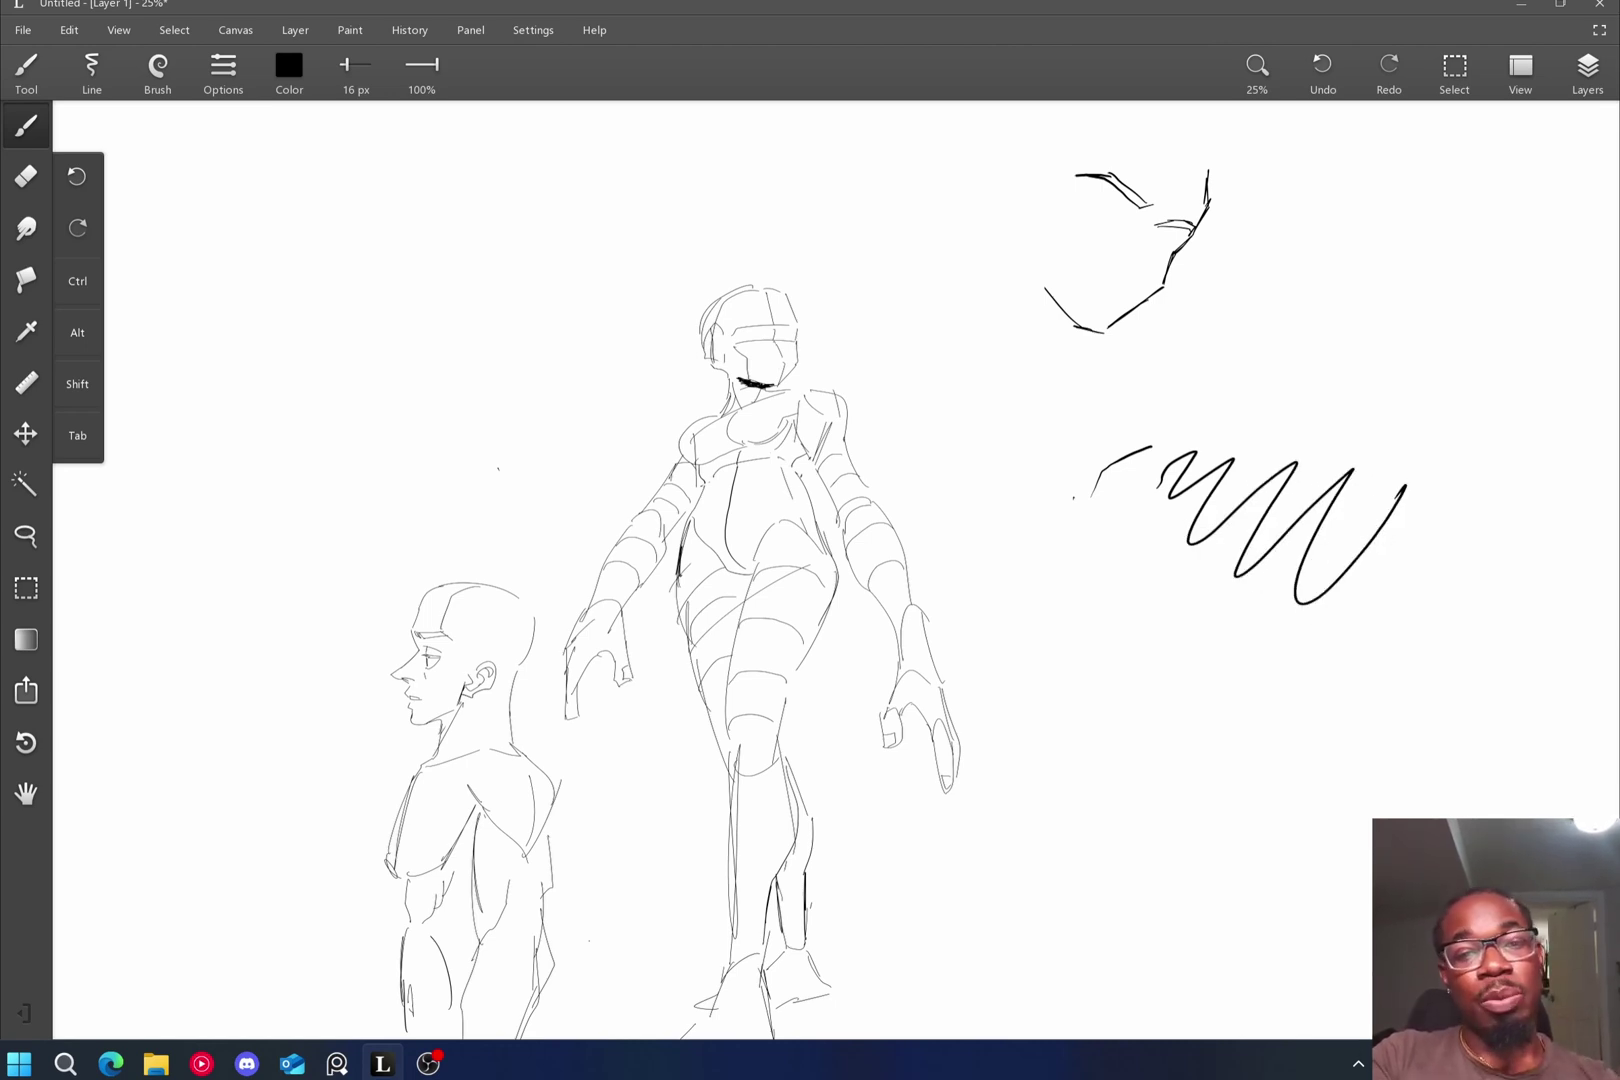
key("ctrl+z")
key("ctrl+z")
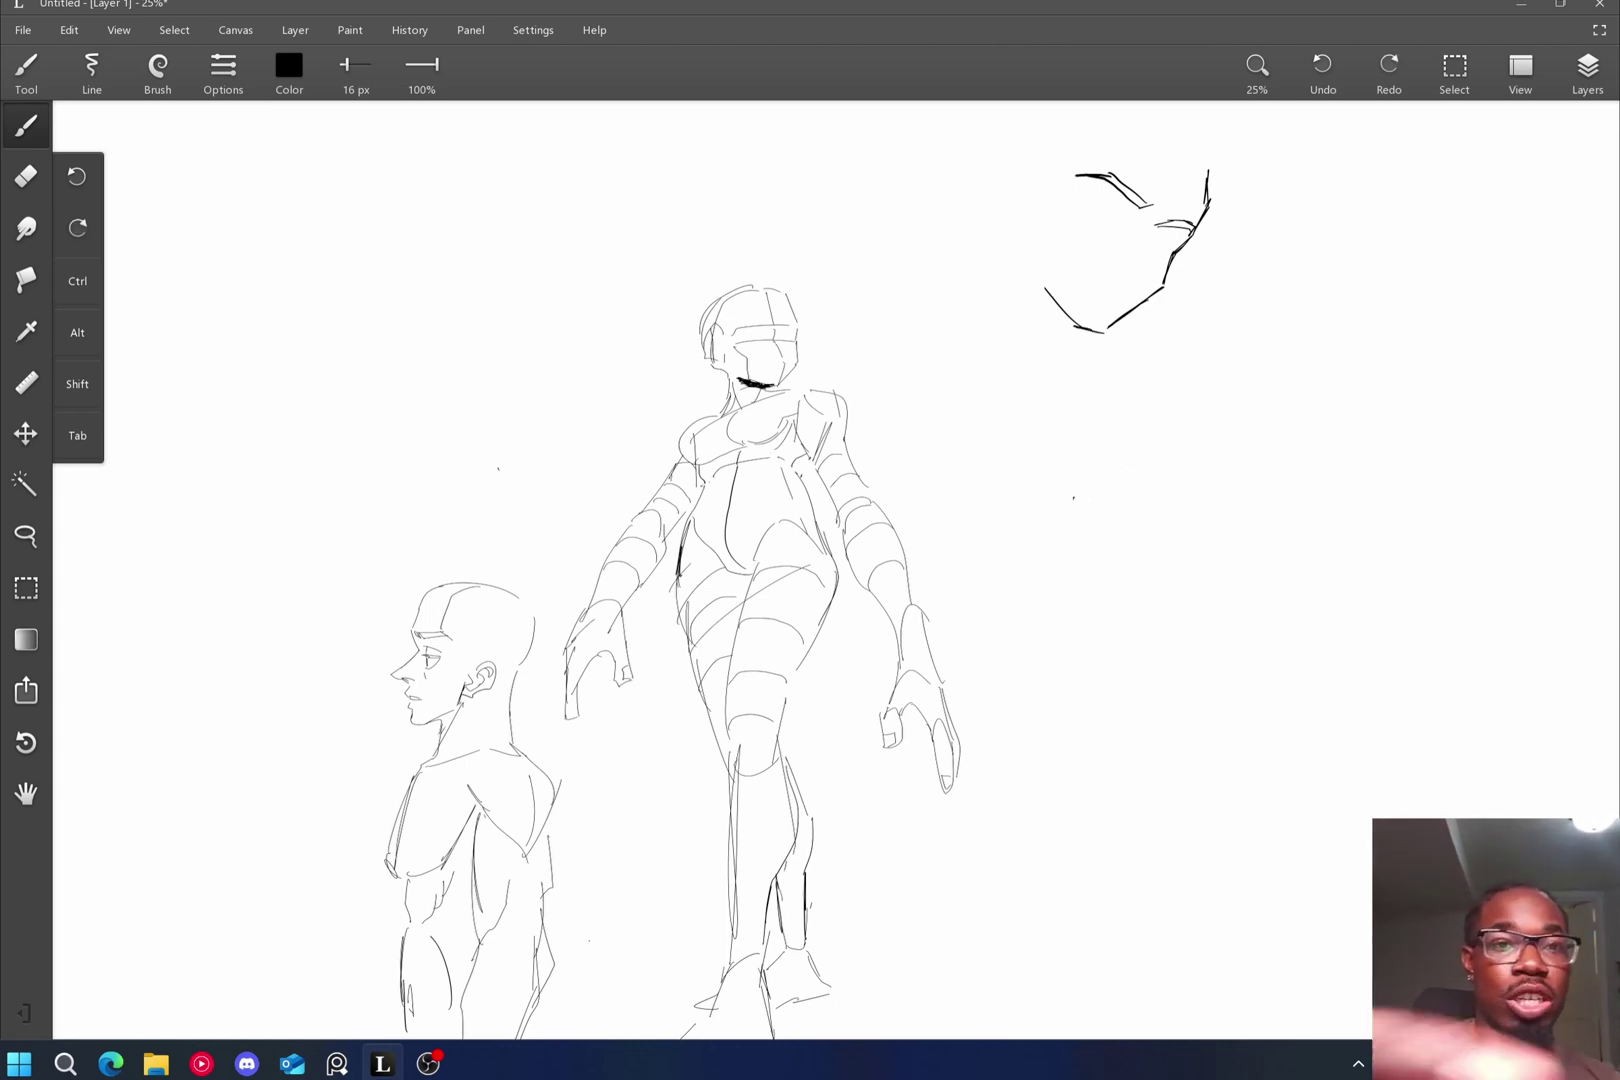
Open the multi-touch settings, review the one-finger, two-finger and gesture options, and close them.
left_click(533, 29)
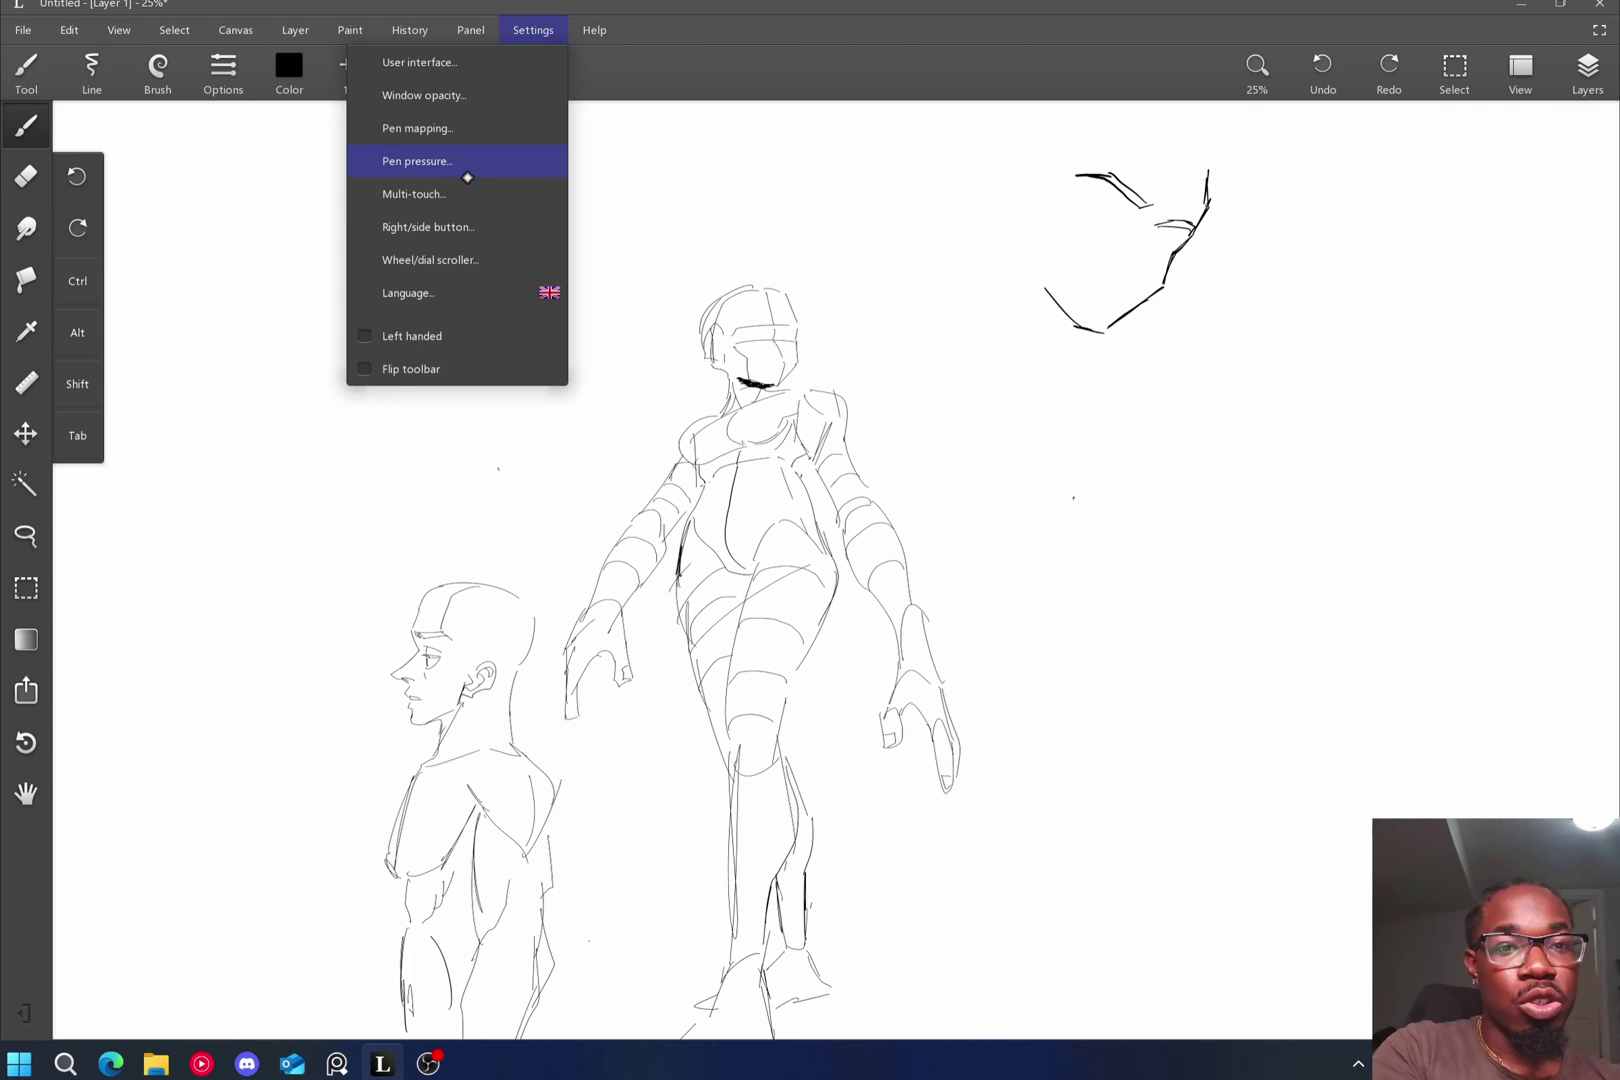
left_click(467, 193)
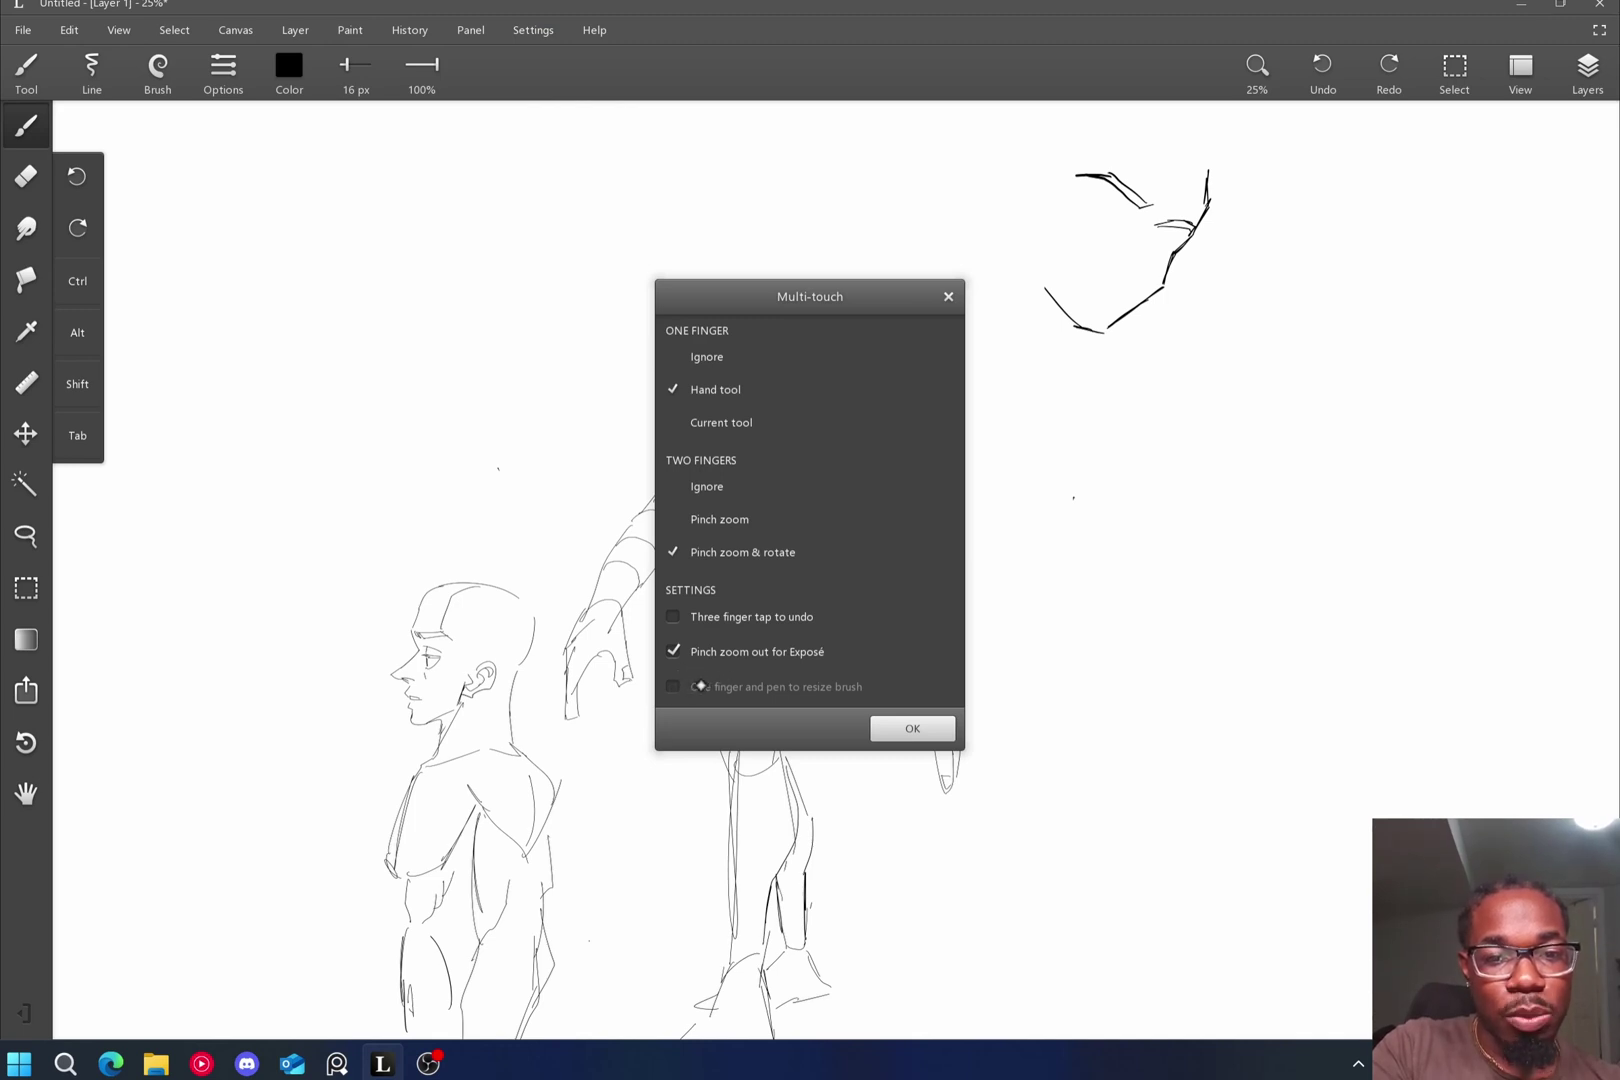
left_click(688, 652)
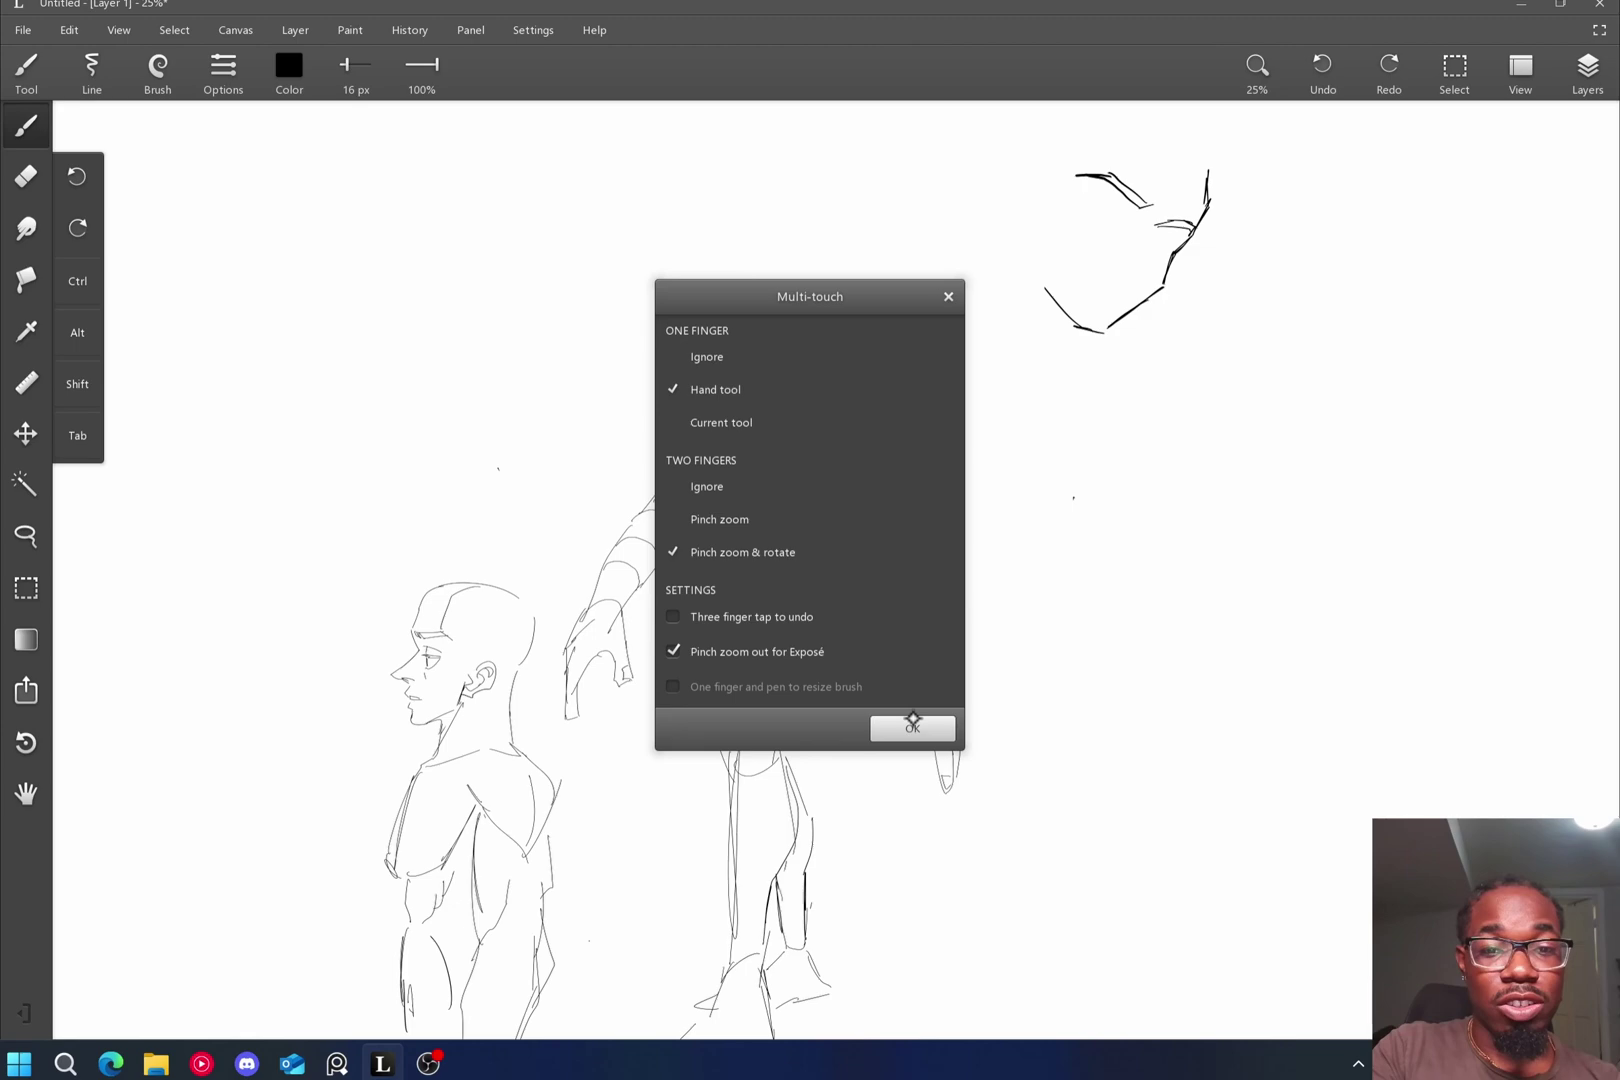
left_click(912, 726)
Demonstrate canvas navigation by panning, rotating and zooming around the figure sketches.
mouse_move(800, 540)
left_mouse_down()
mouse_move(523, 568)
mouse_move(1010, 152)
mouse_move(824, 455)
mouse_move(823, 867)
mouse_move(886, 439)
mouse_move(903, 434)
left_mouse_up()
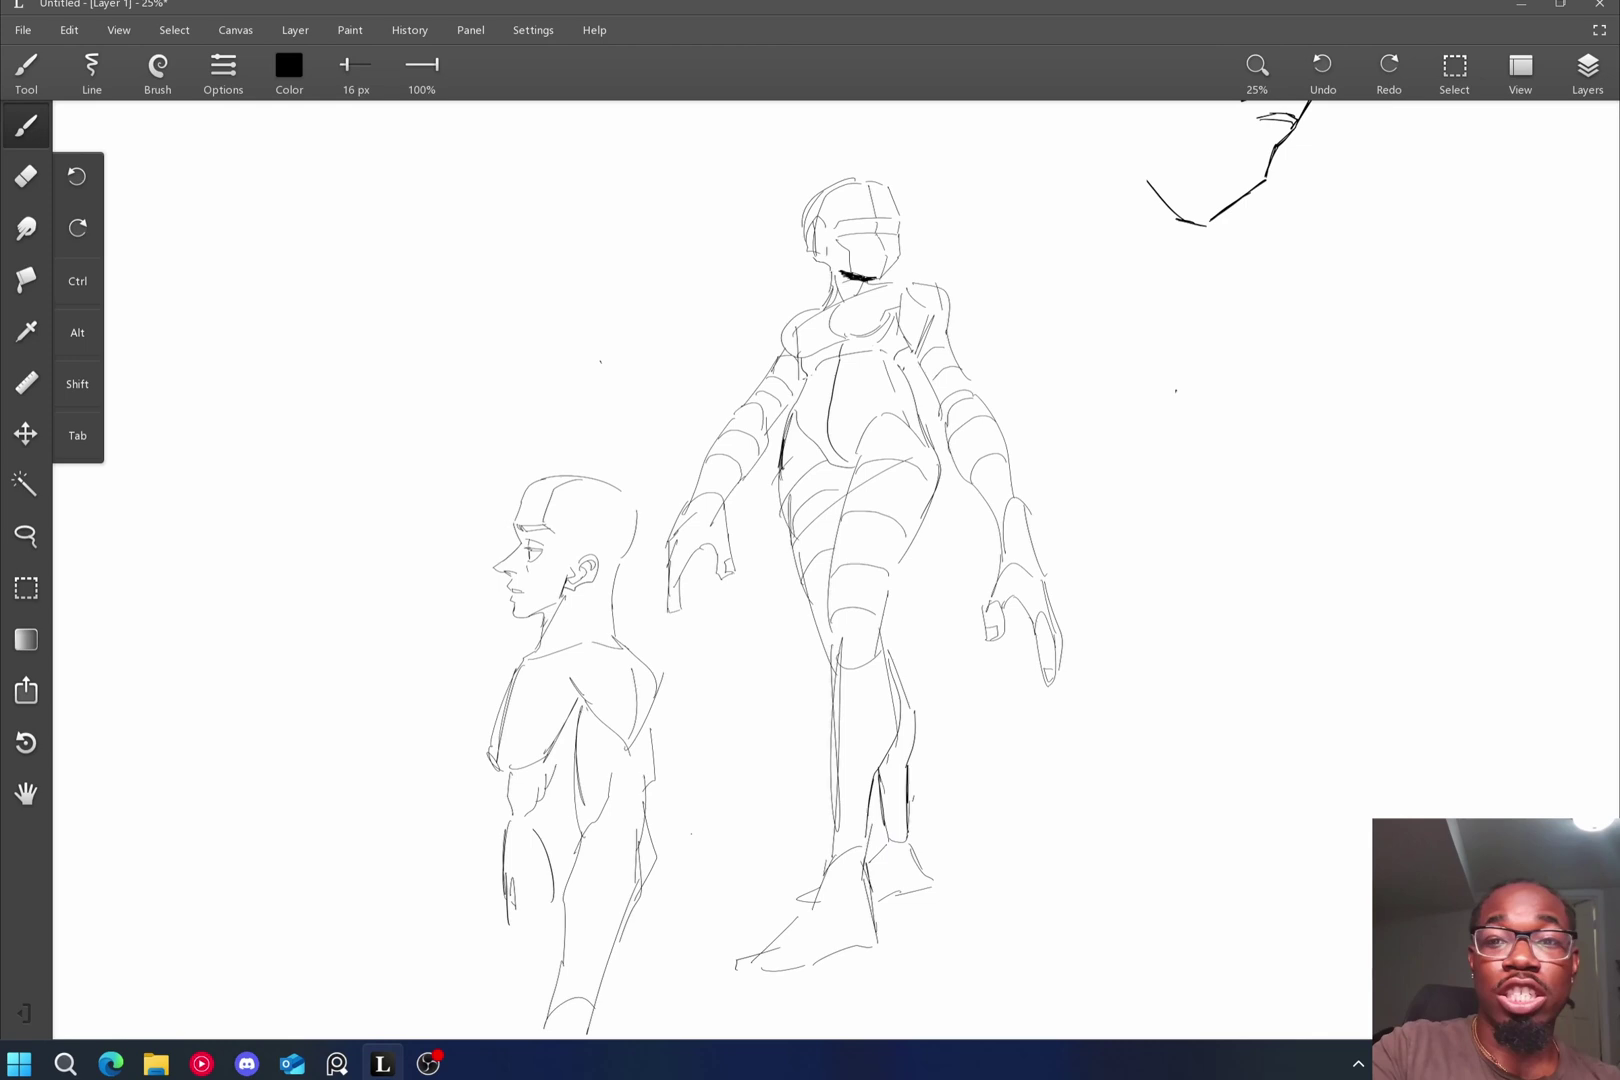
scroll(1050, 560, "down", 4)
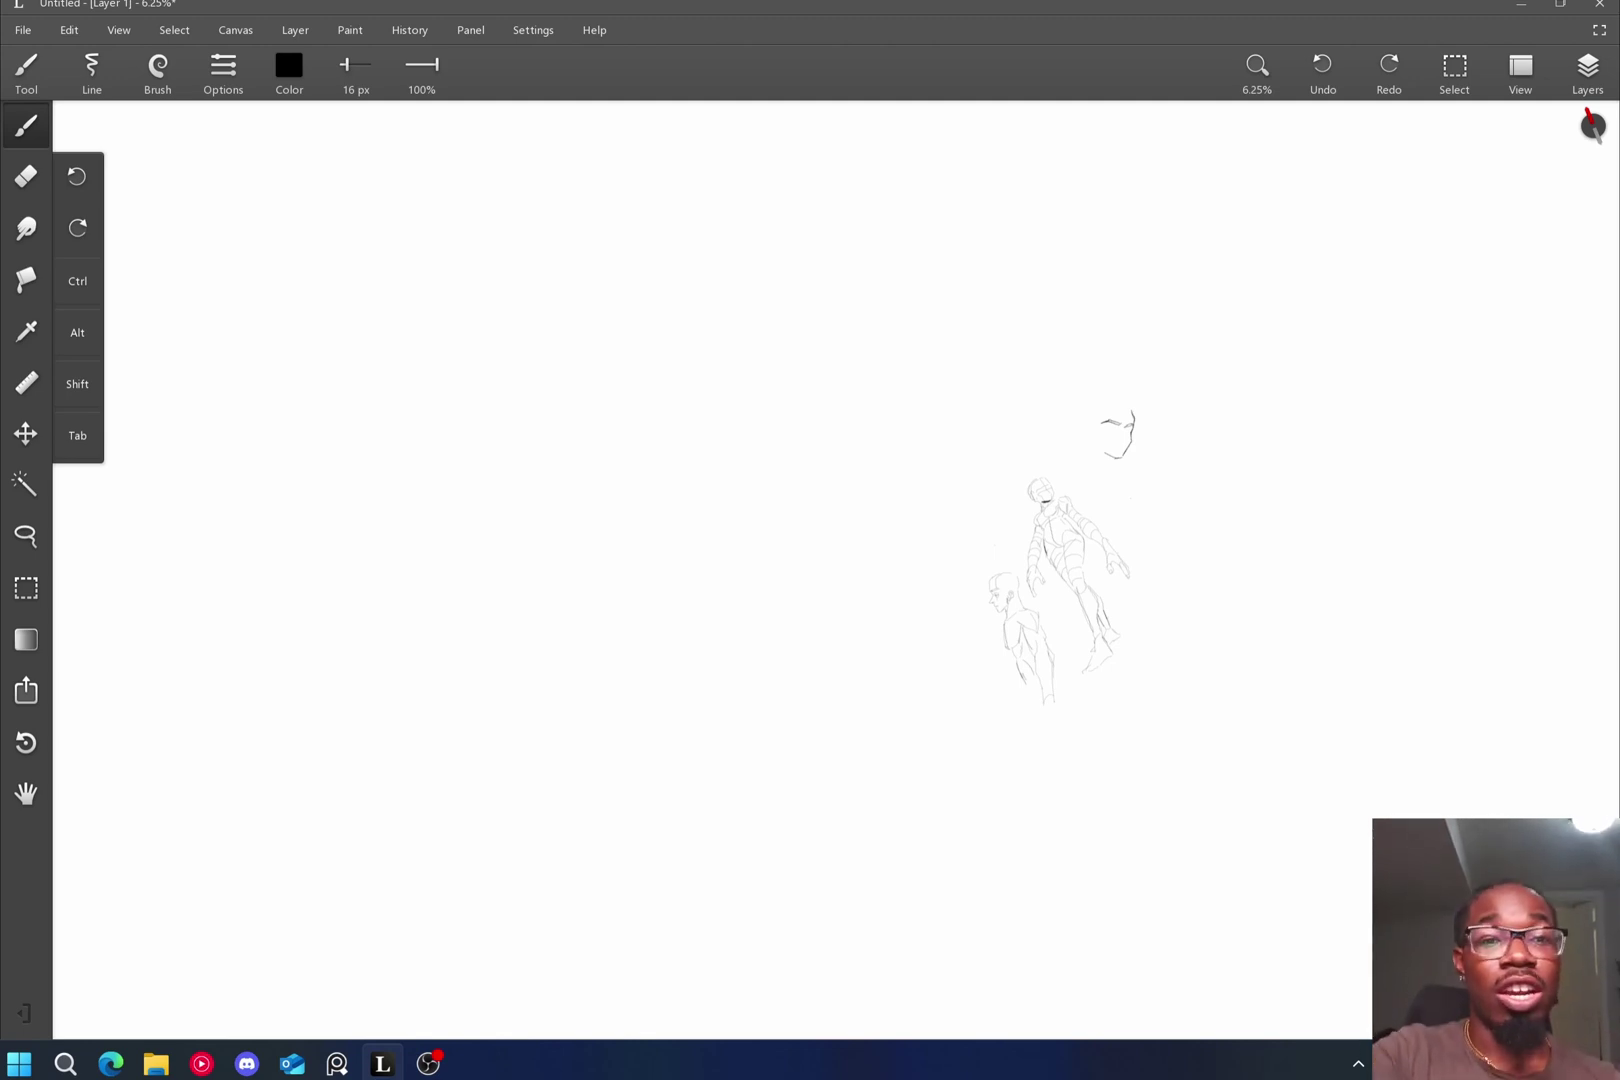
key("z")
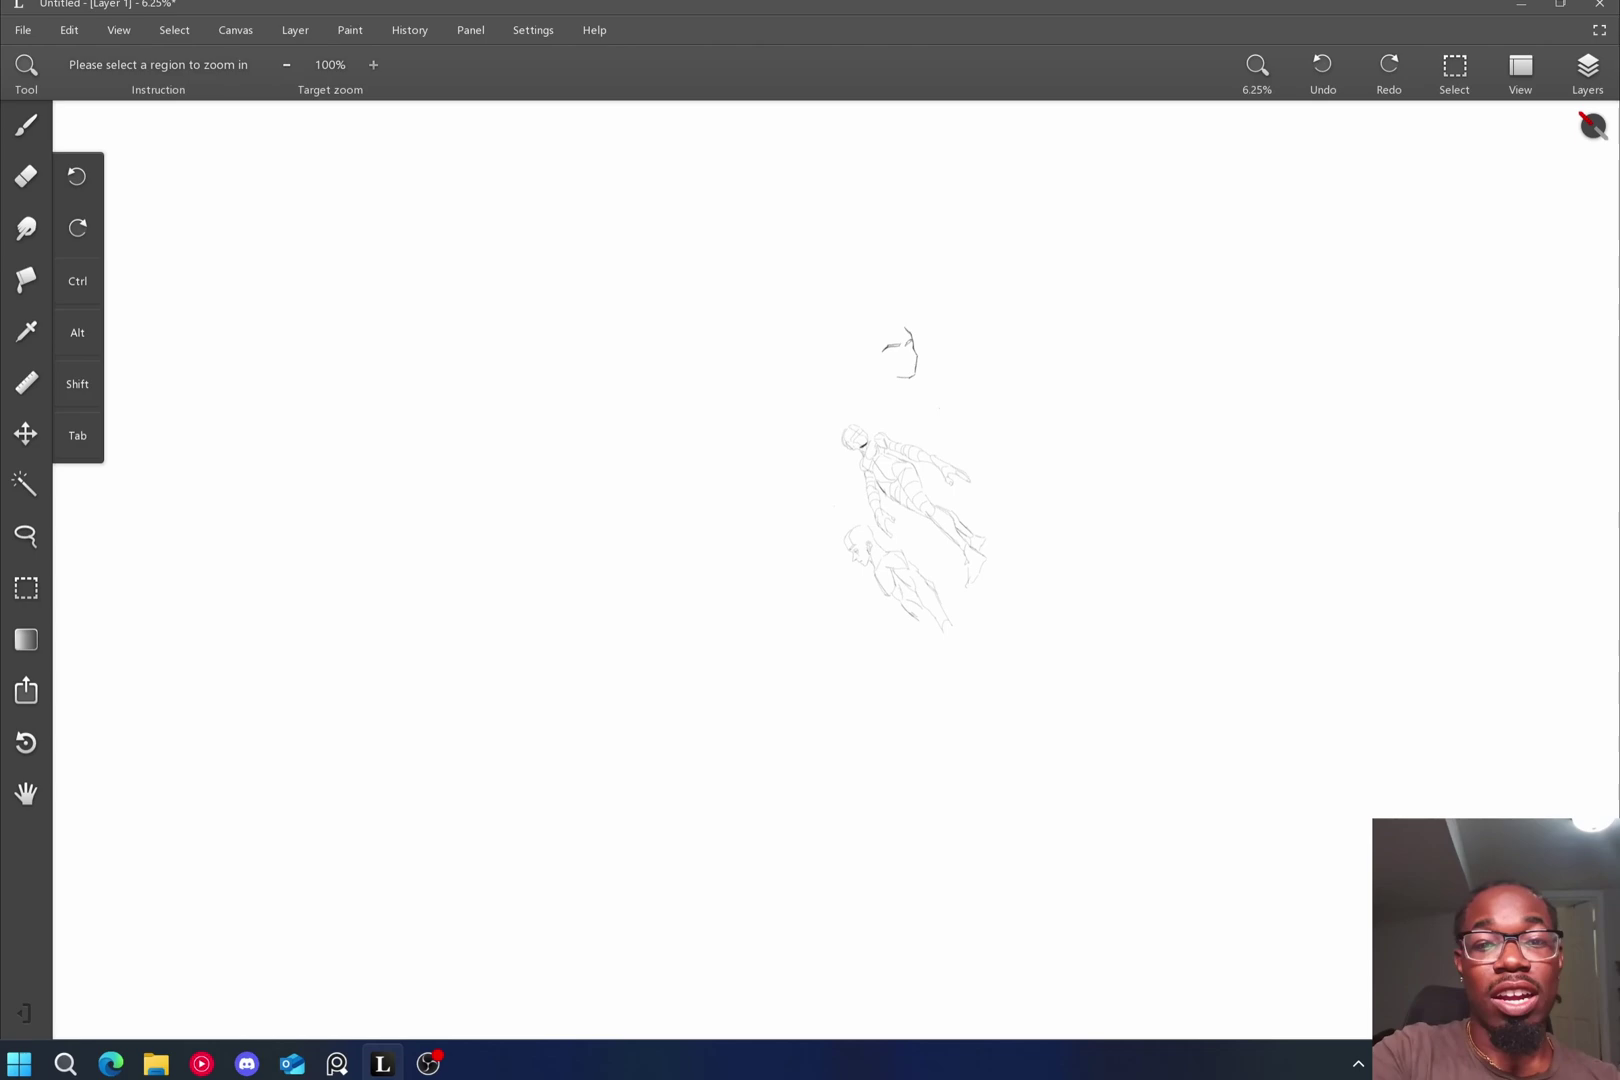
left_click_drag(338, 462, 384, 540)
scroll(836, 569, "down", 8)
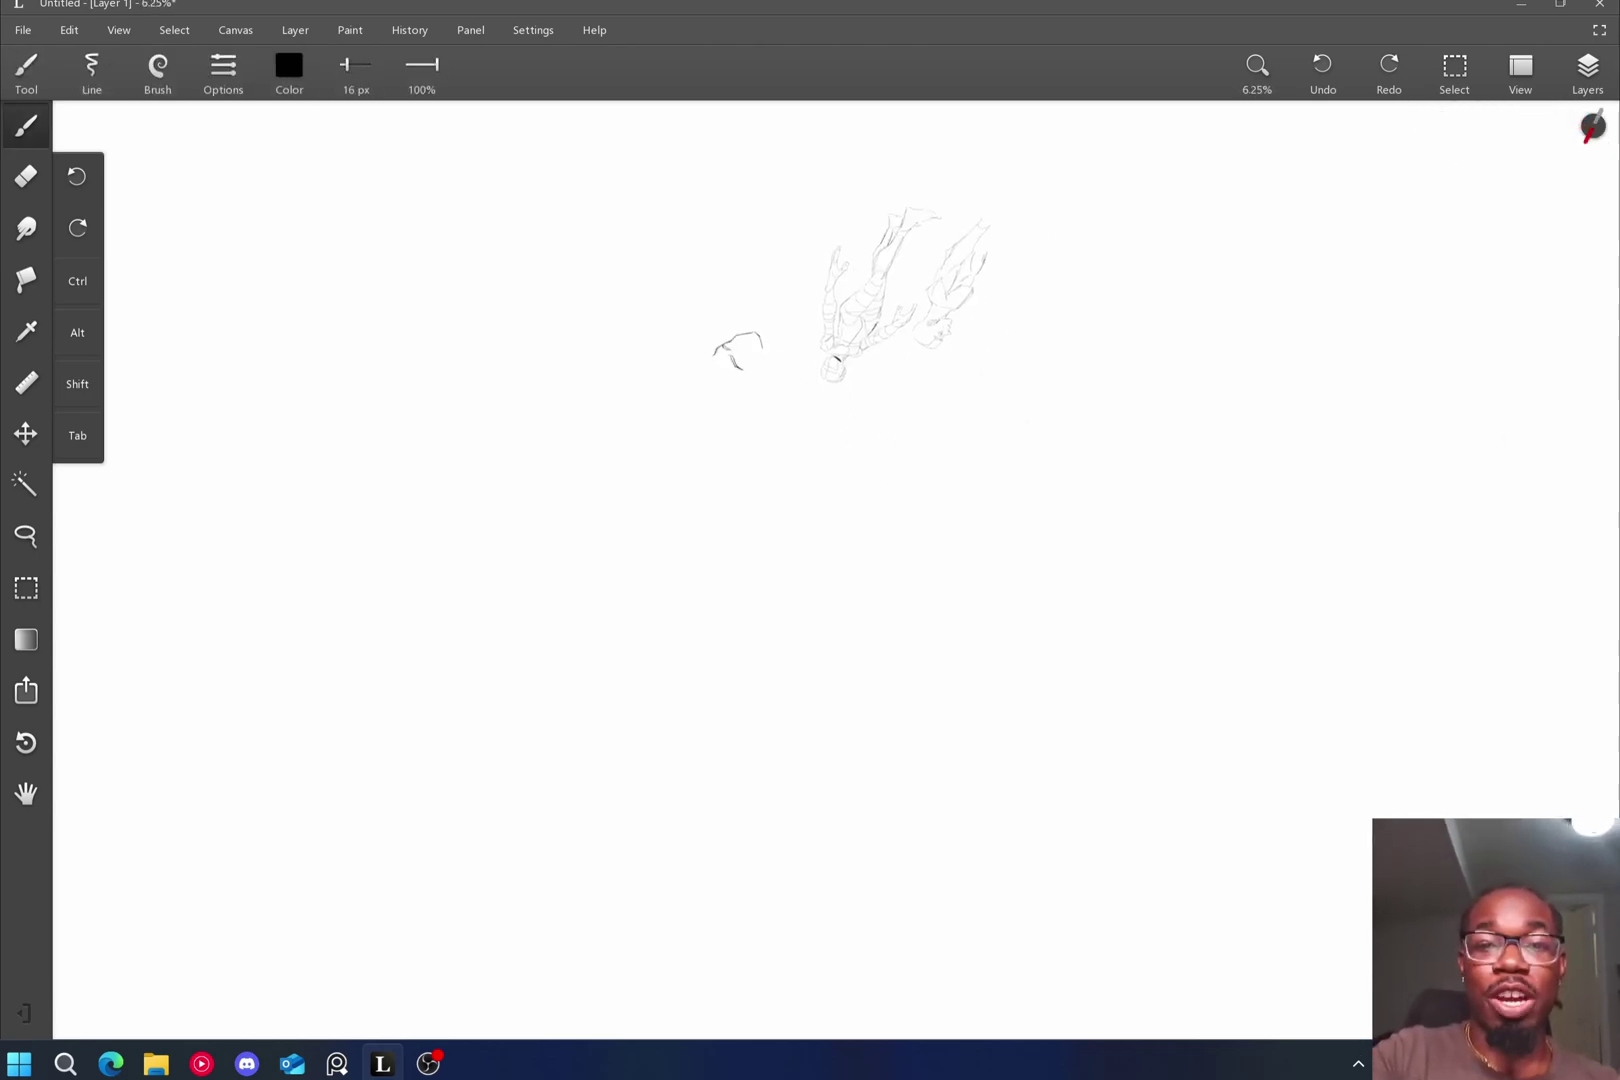
scroll(810, 420, "up", 5)
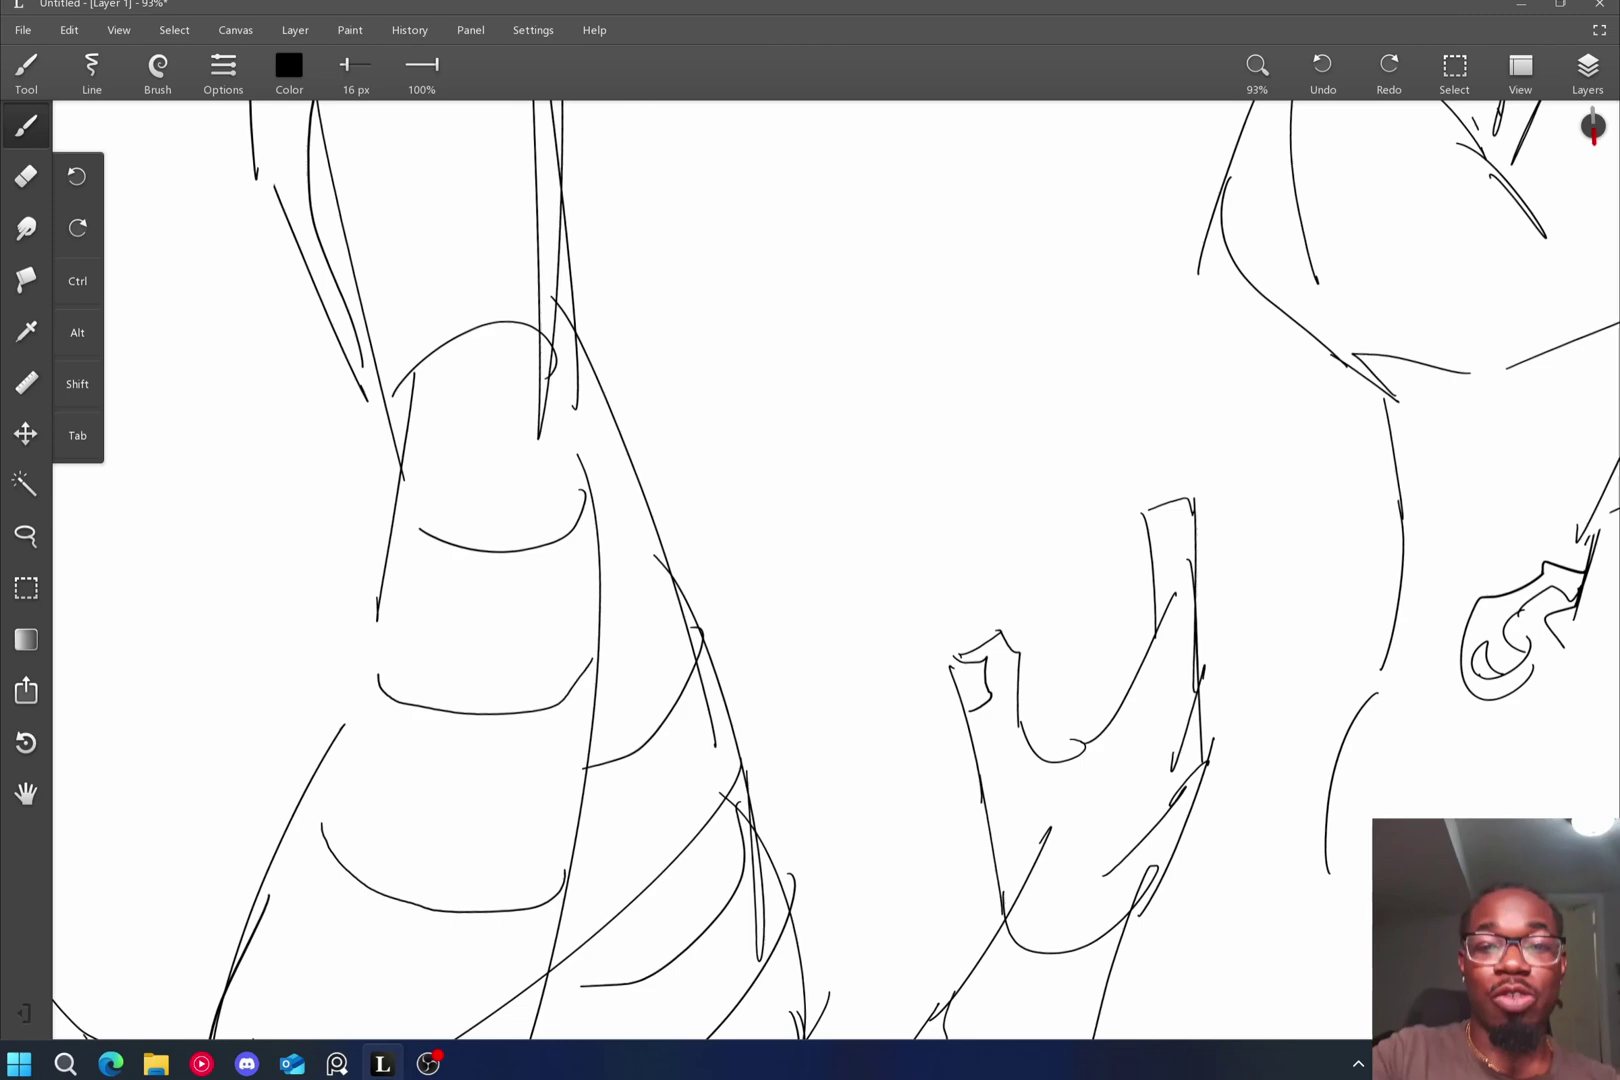
scroll(836, 569, "down", 2)
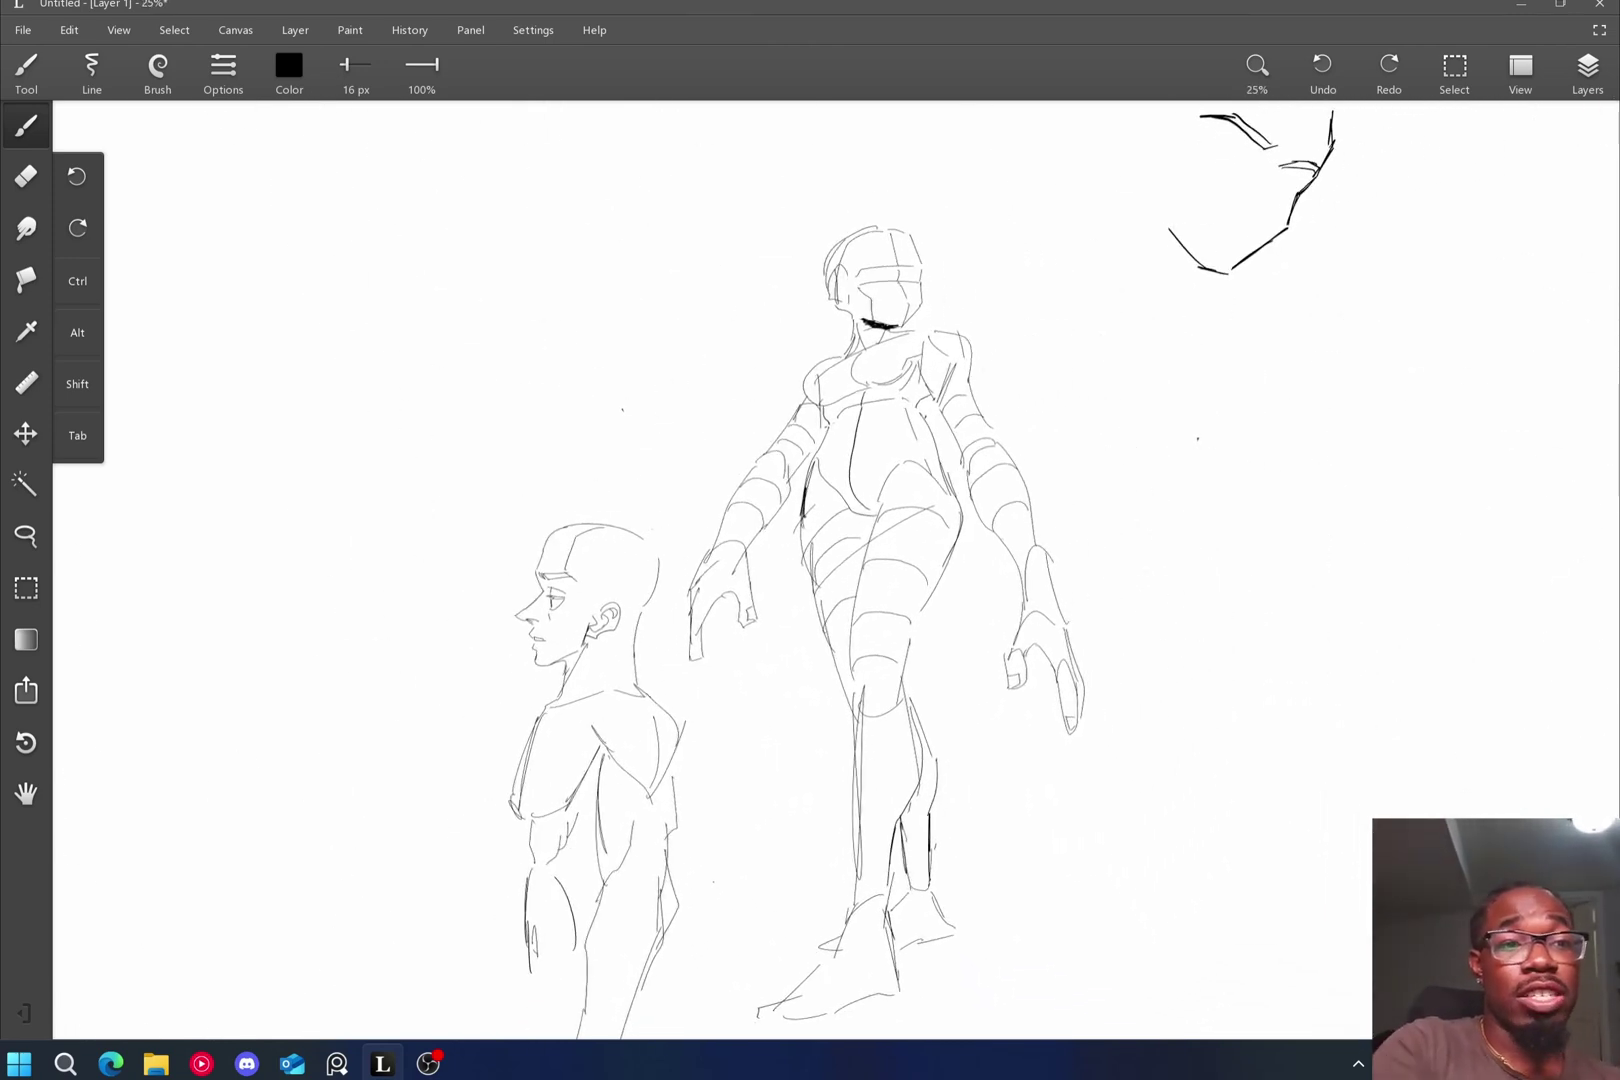
Choose the Round brush and a light yellow-orange color, and scribble a patch in the empty area above the profile head.
left_click(158, 68)
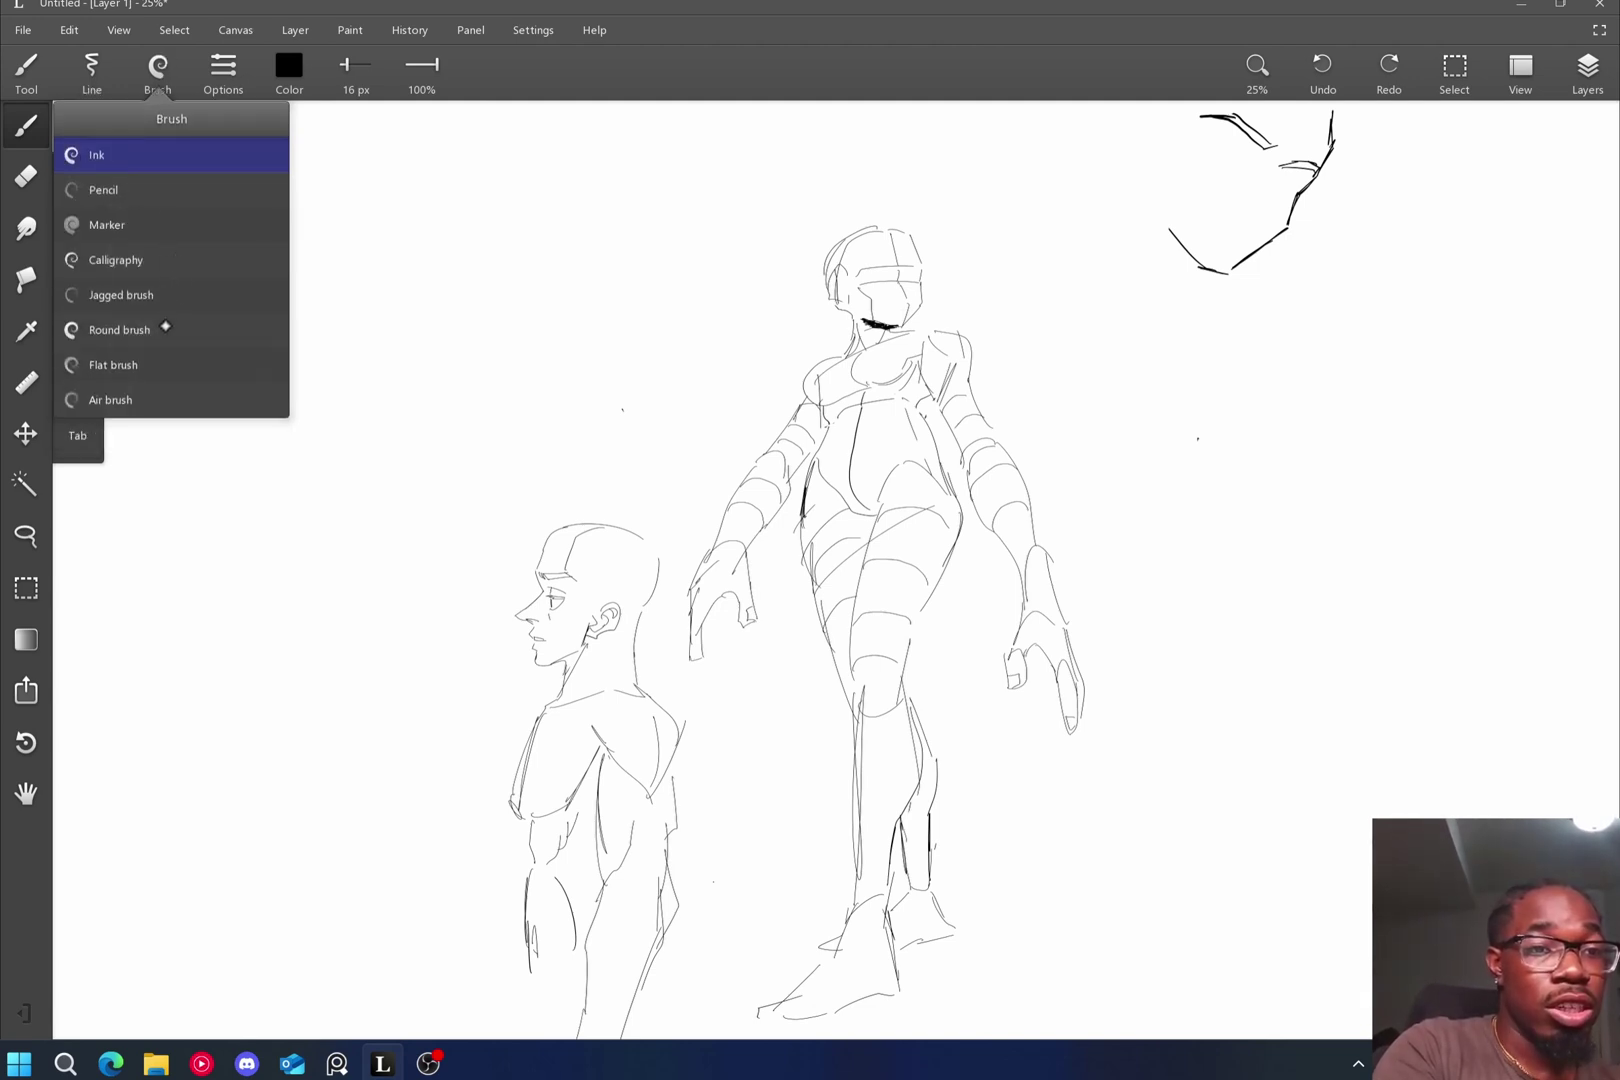
left_click(166, 328)
left_click(289, 66)
mouse_move(324, 115)
left_mouse_down()
mouse_move(840, 193)
mouse_move(1533, 226)
left_mouse_up()
left_click_drag(1490, 392, 1566, 374)
left_click_drag(1589, 375, 1567, 429)
left_click_drag(1559, 369, 1523, 332)
left_click_drag(532, 205, 580, 212)
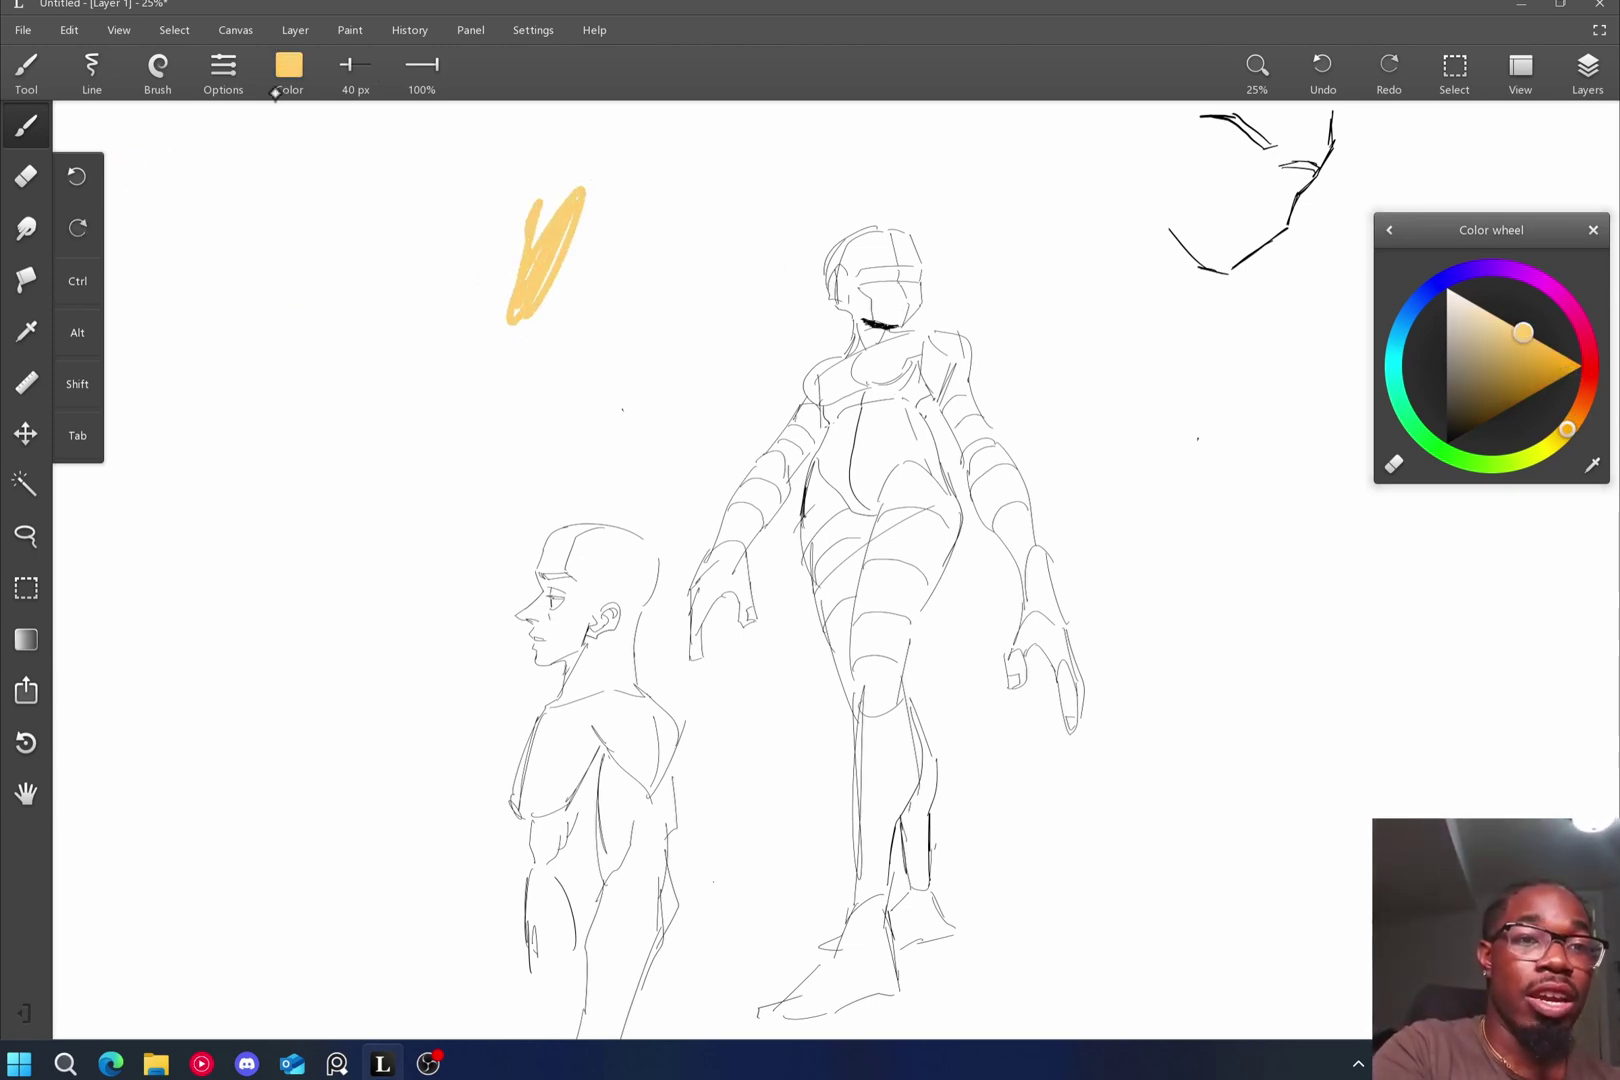
Increase the brush size to 57 px and then 92 px, widening the yellow-orange patch with more strokes.
left_click_drag(352, 66, 376, 66)
left_click_drag(563, 269, 562, 310)
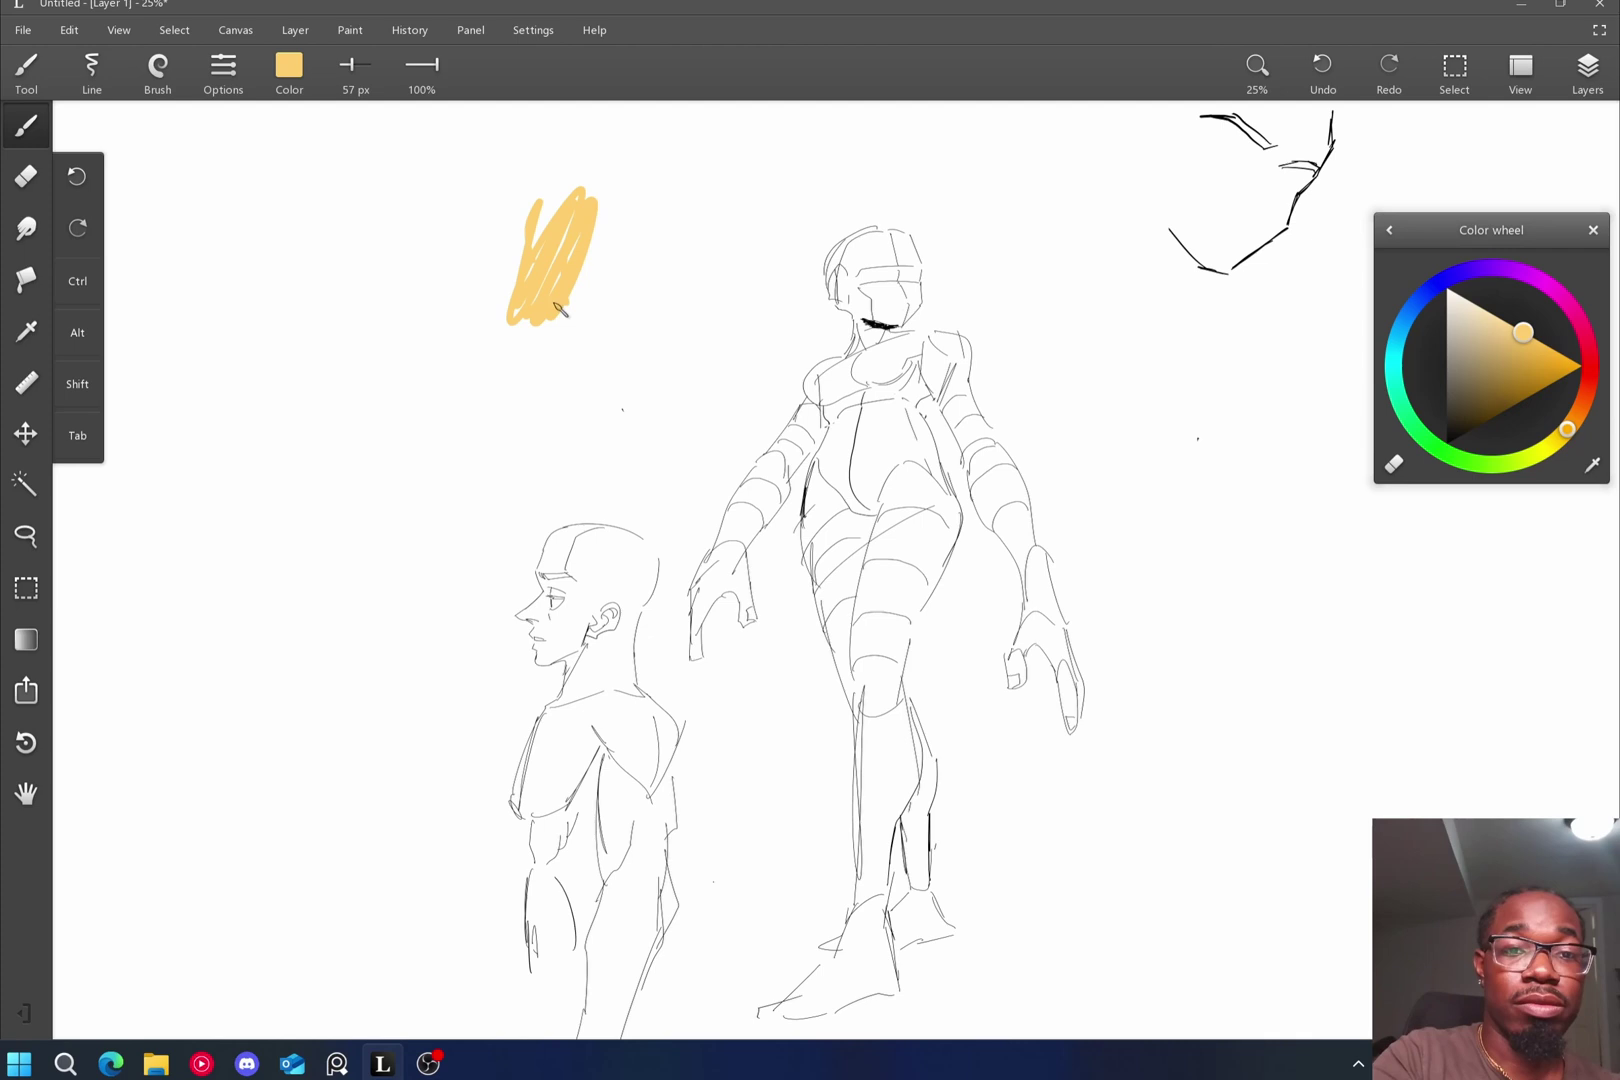
left_click_drag(352, 67, 355, 122)
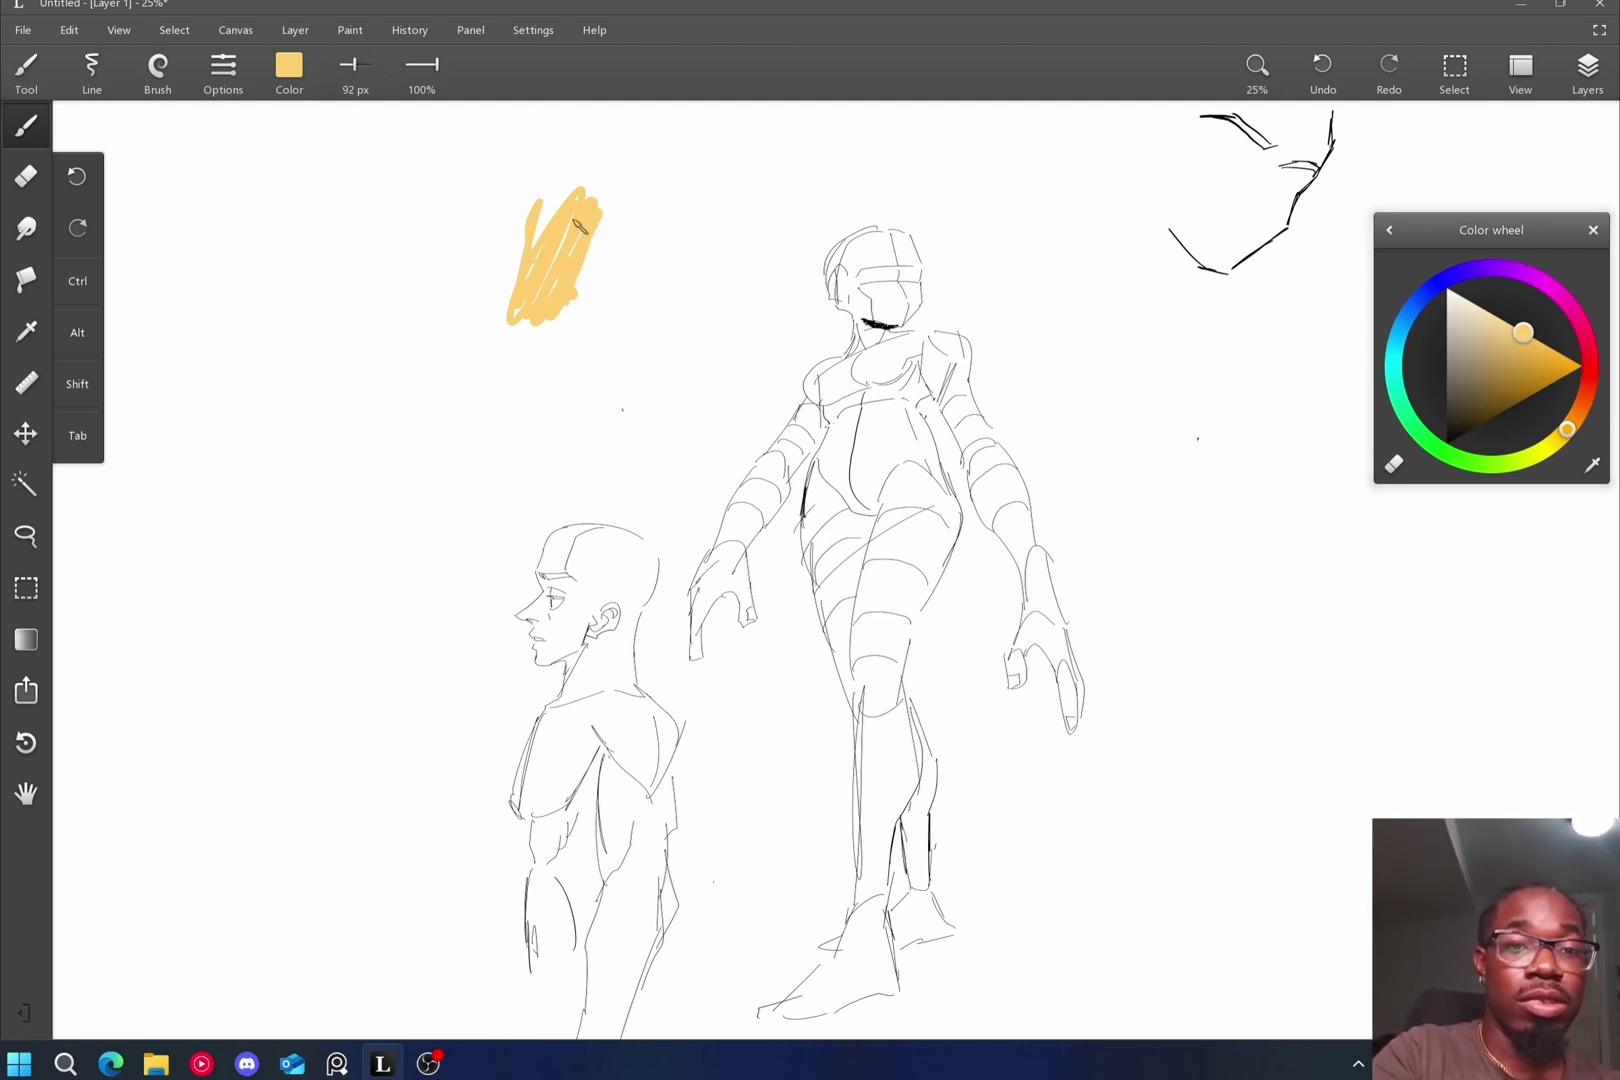
mouse_move(580, 226)
left_mouse_down()
mouse_move(571, 273)
mouse_move(573, 231)
left_mouse_up()
Change the color to a saturated red and paint it over one side of the yellow-orange patch.
left_click_drag(1552, 369, 1571, 372)
left_click_drag(1582, 402, 1590, 360)
mouse_move(572, 266)
left_mouse_down()
mouse_move(586, 271)
mouse_move(602, 222)
left_mouse_up()
Smudge the lower ends and edges of the yellow-orange and red patch with the Smudge tool.
left_click(26, 228)
mouse_move(530, 320)
left_mouse_down()
mouse_move(567, 242)
mouse_move(532, 346)
left_mouse_up()
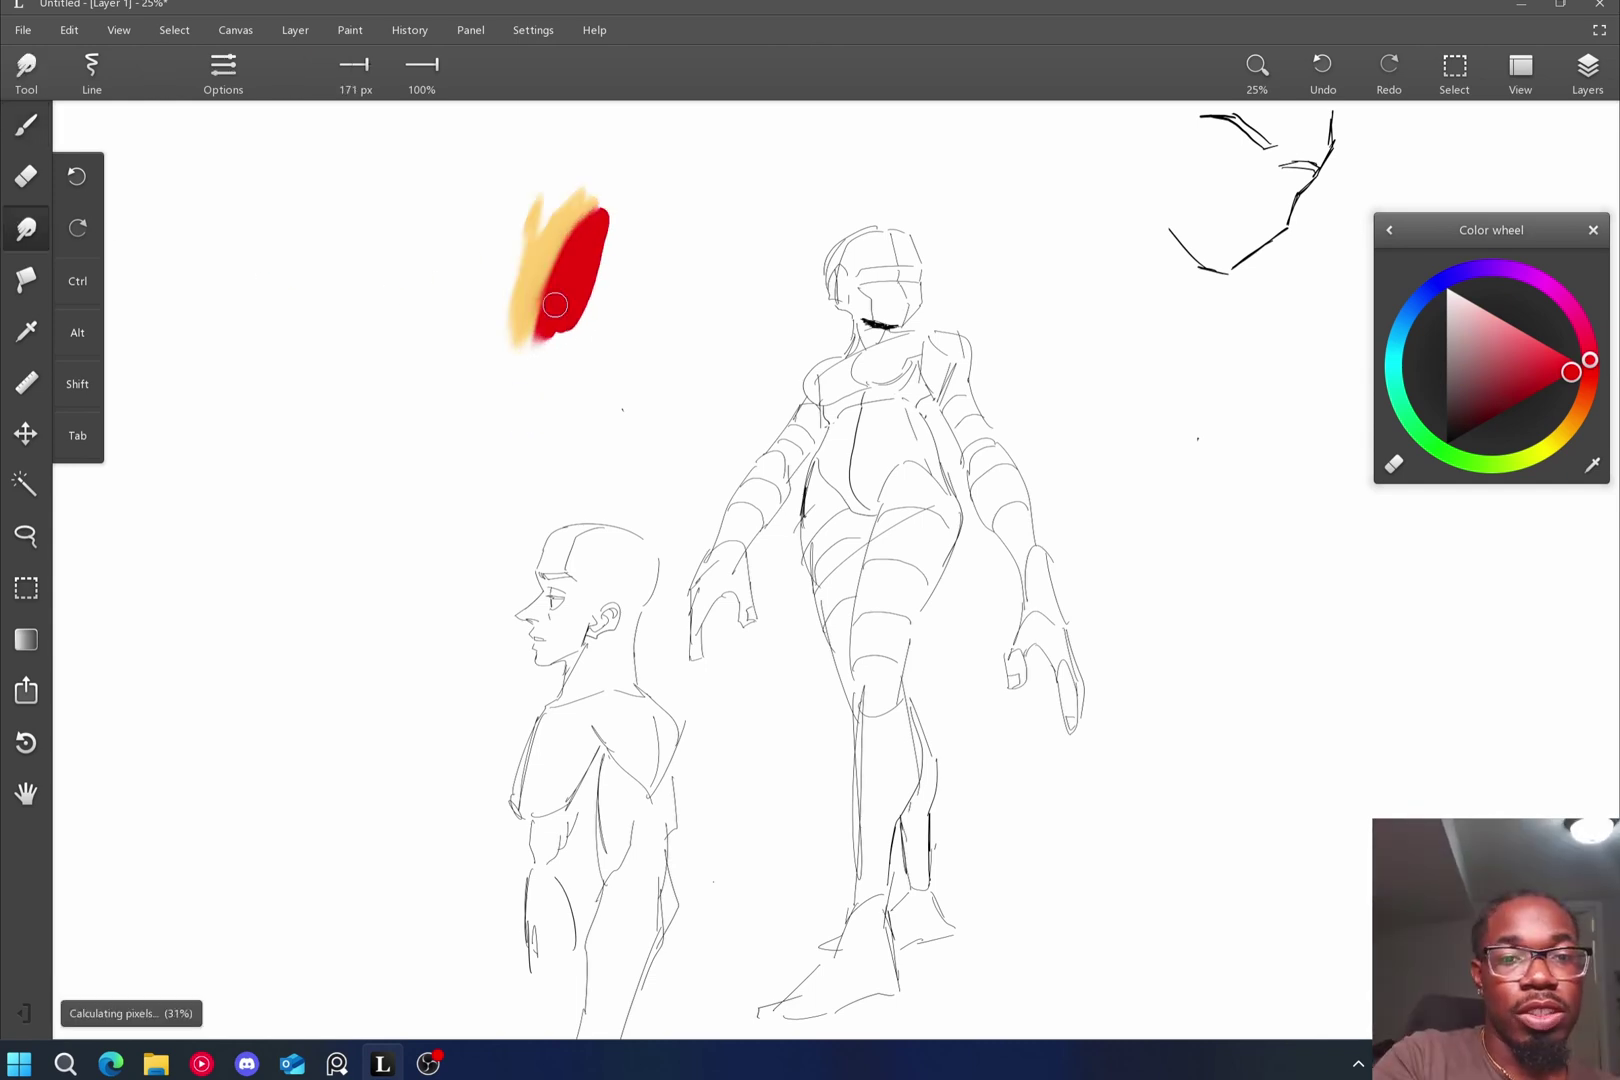
left_click_drag(570, 280, 545, 340)
left_click_drag(590, 250, 568, 332)
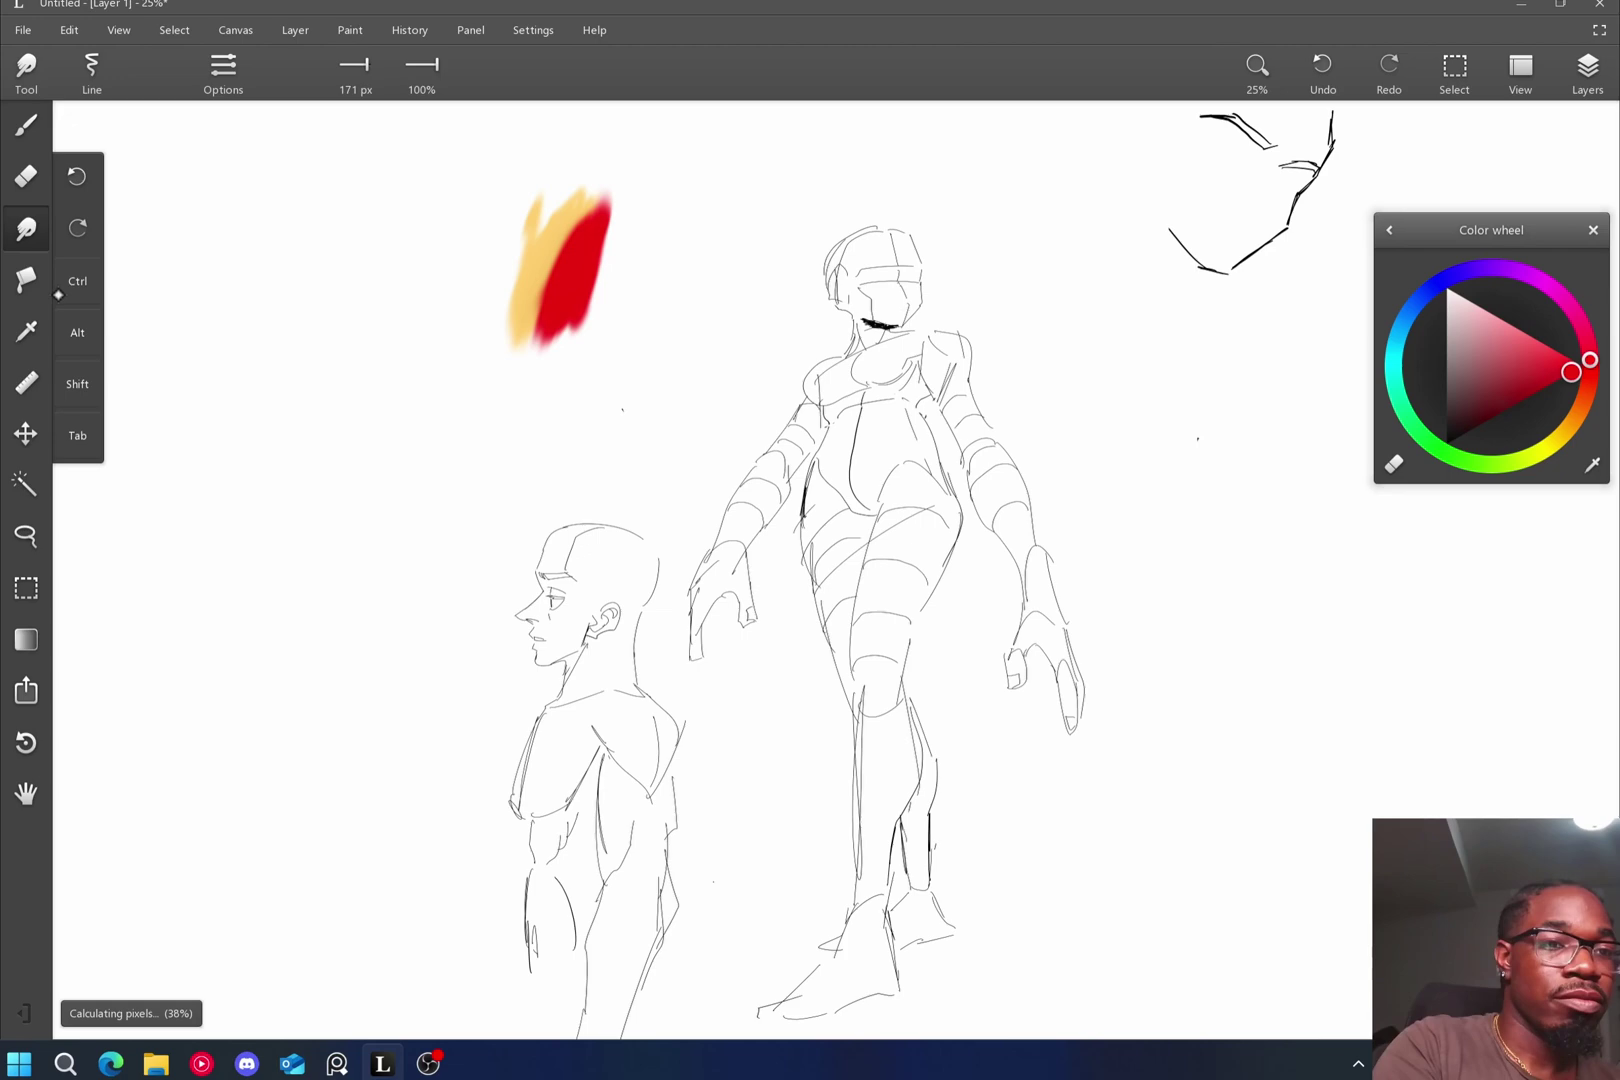
Use the paint bucket to fill the narrow crescent inside the profile head's ear with red.
left_click(30, 283)
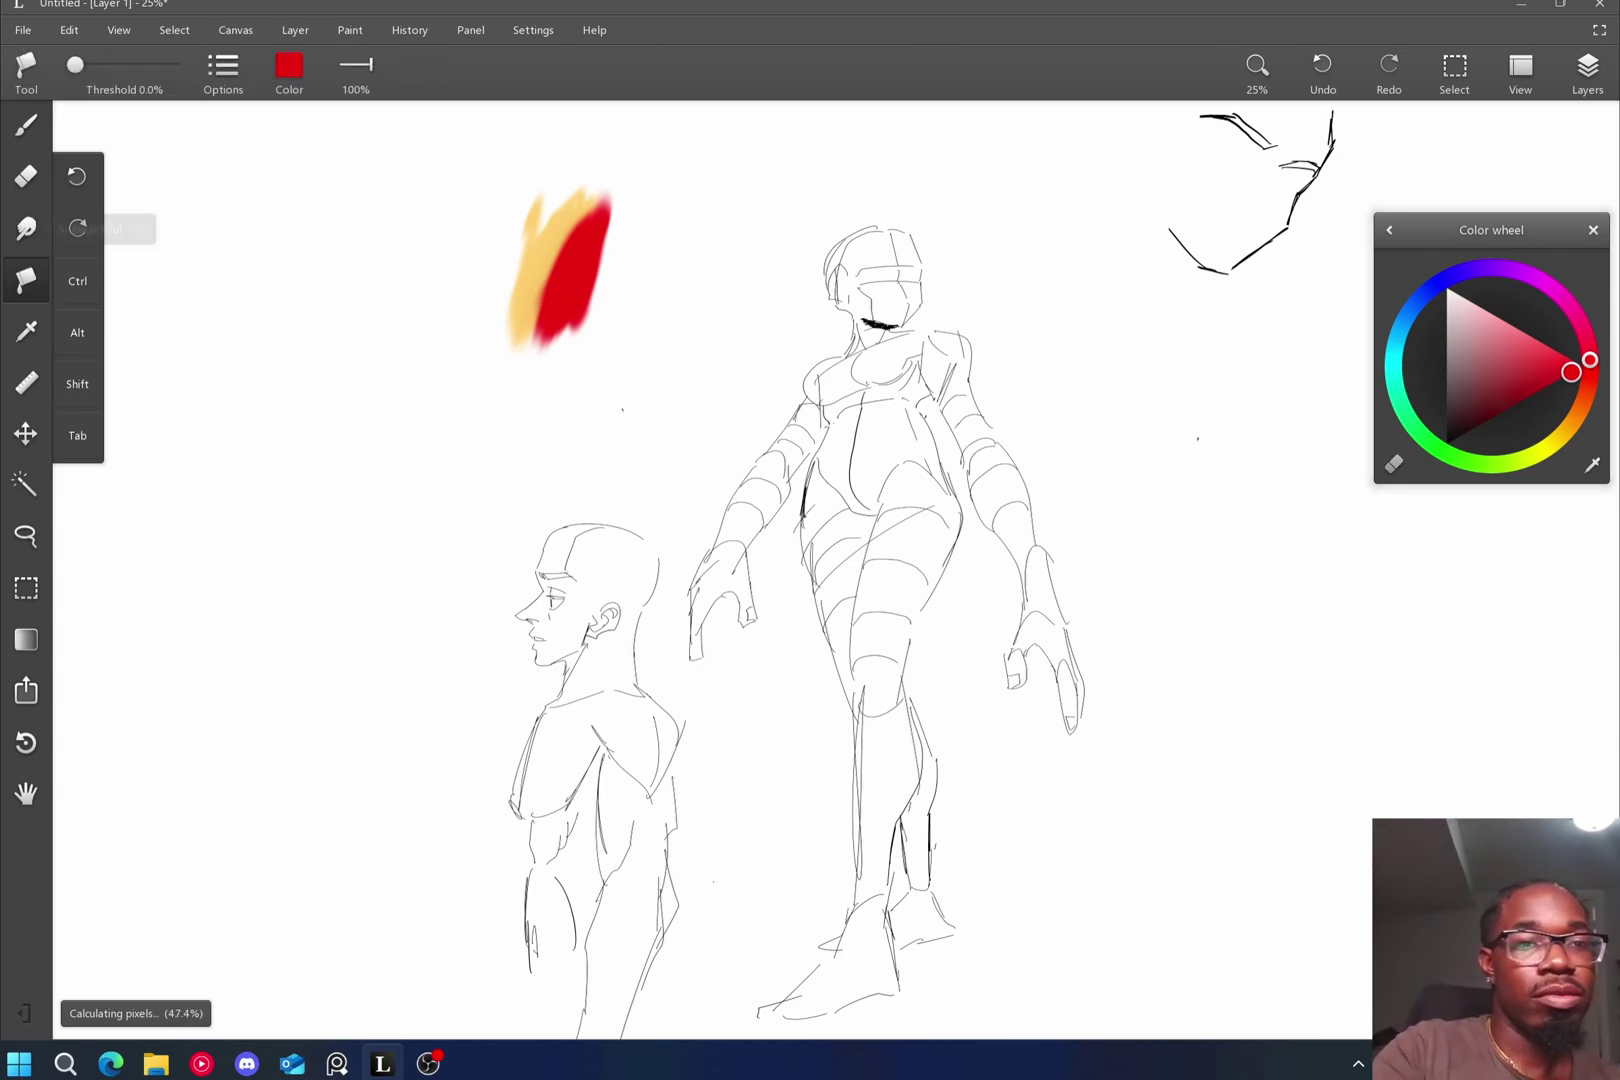
left_click(938, 422)
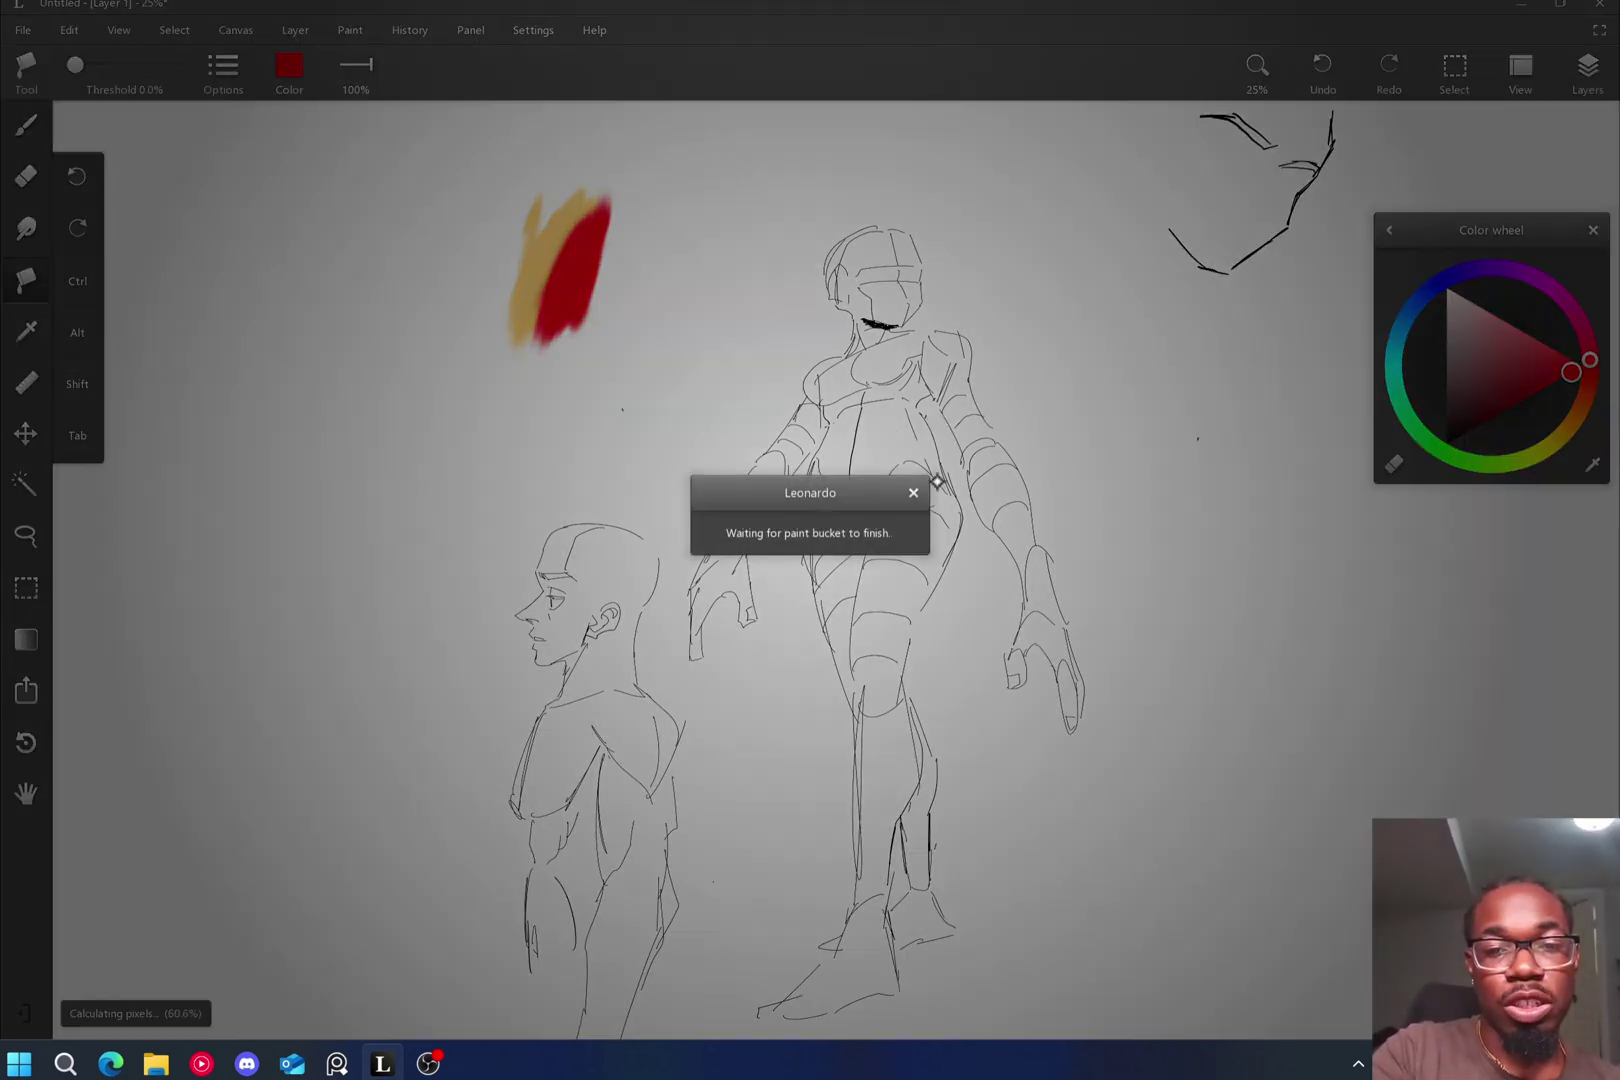
left_click(913, 490)
scroll(880, 598, "up", 2)
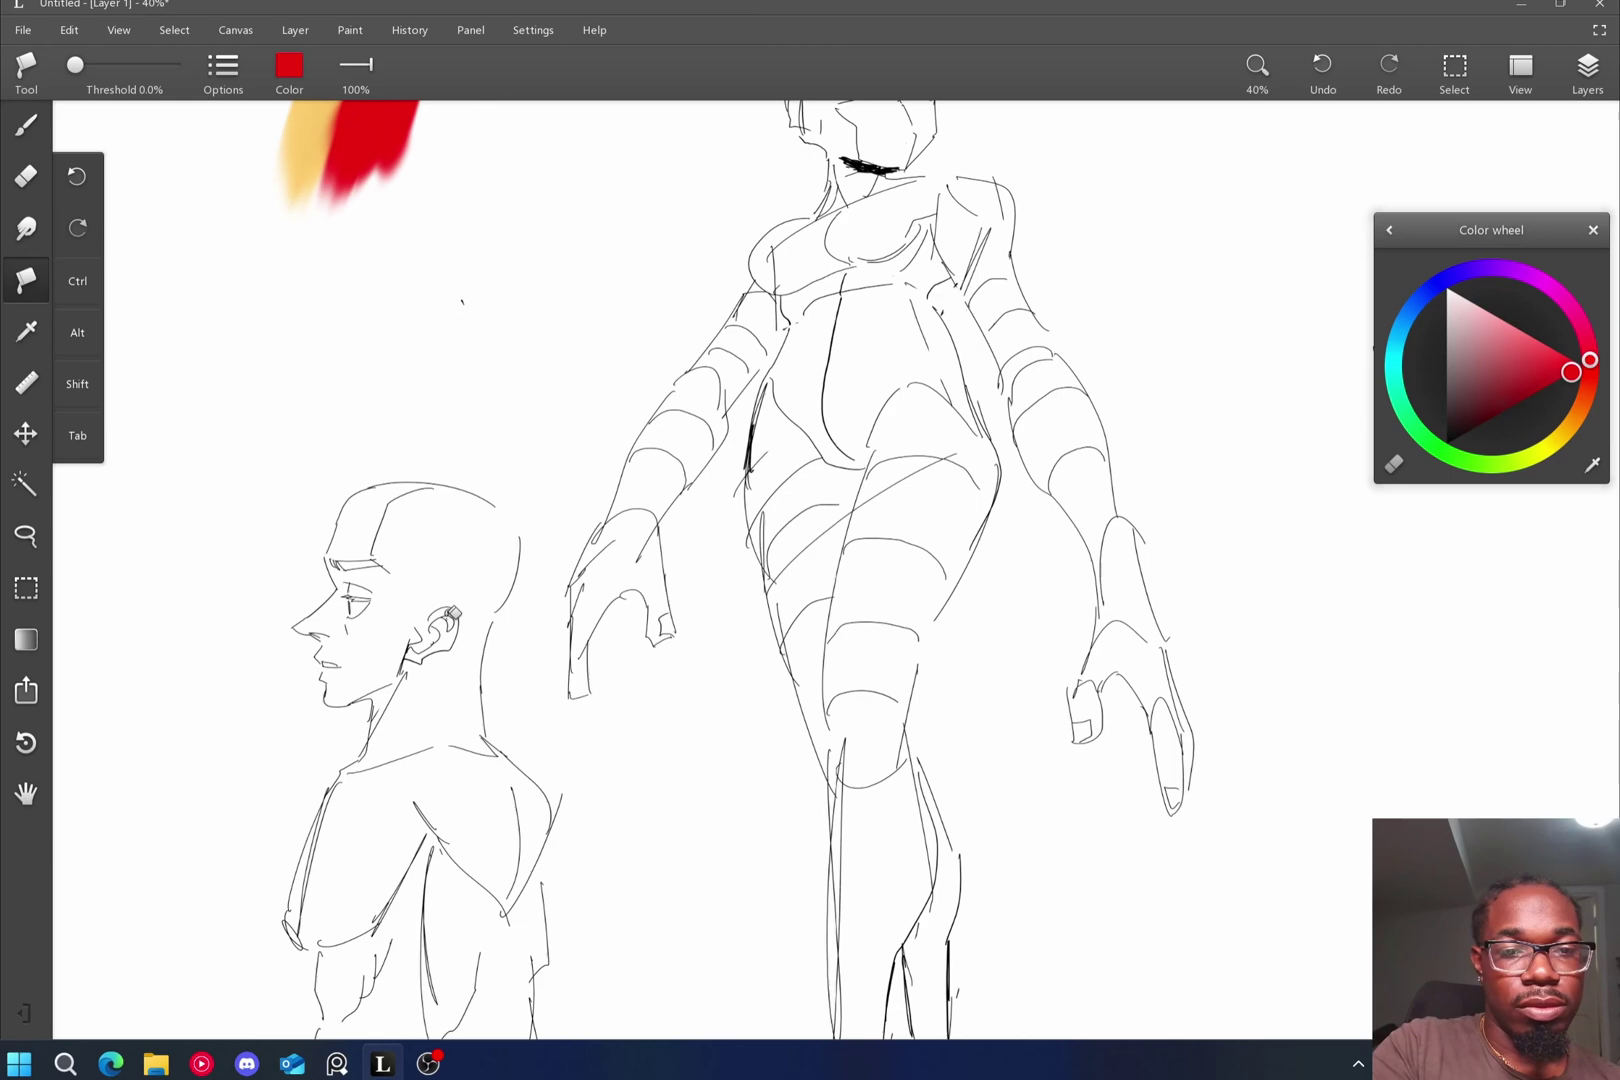
left_click(458, 618)
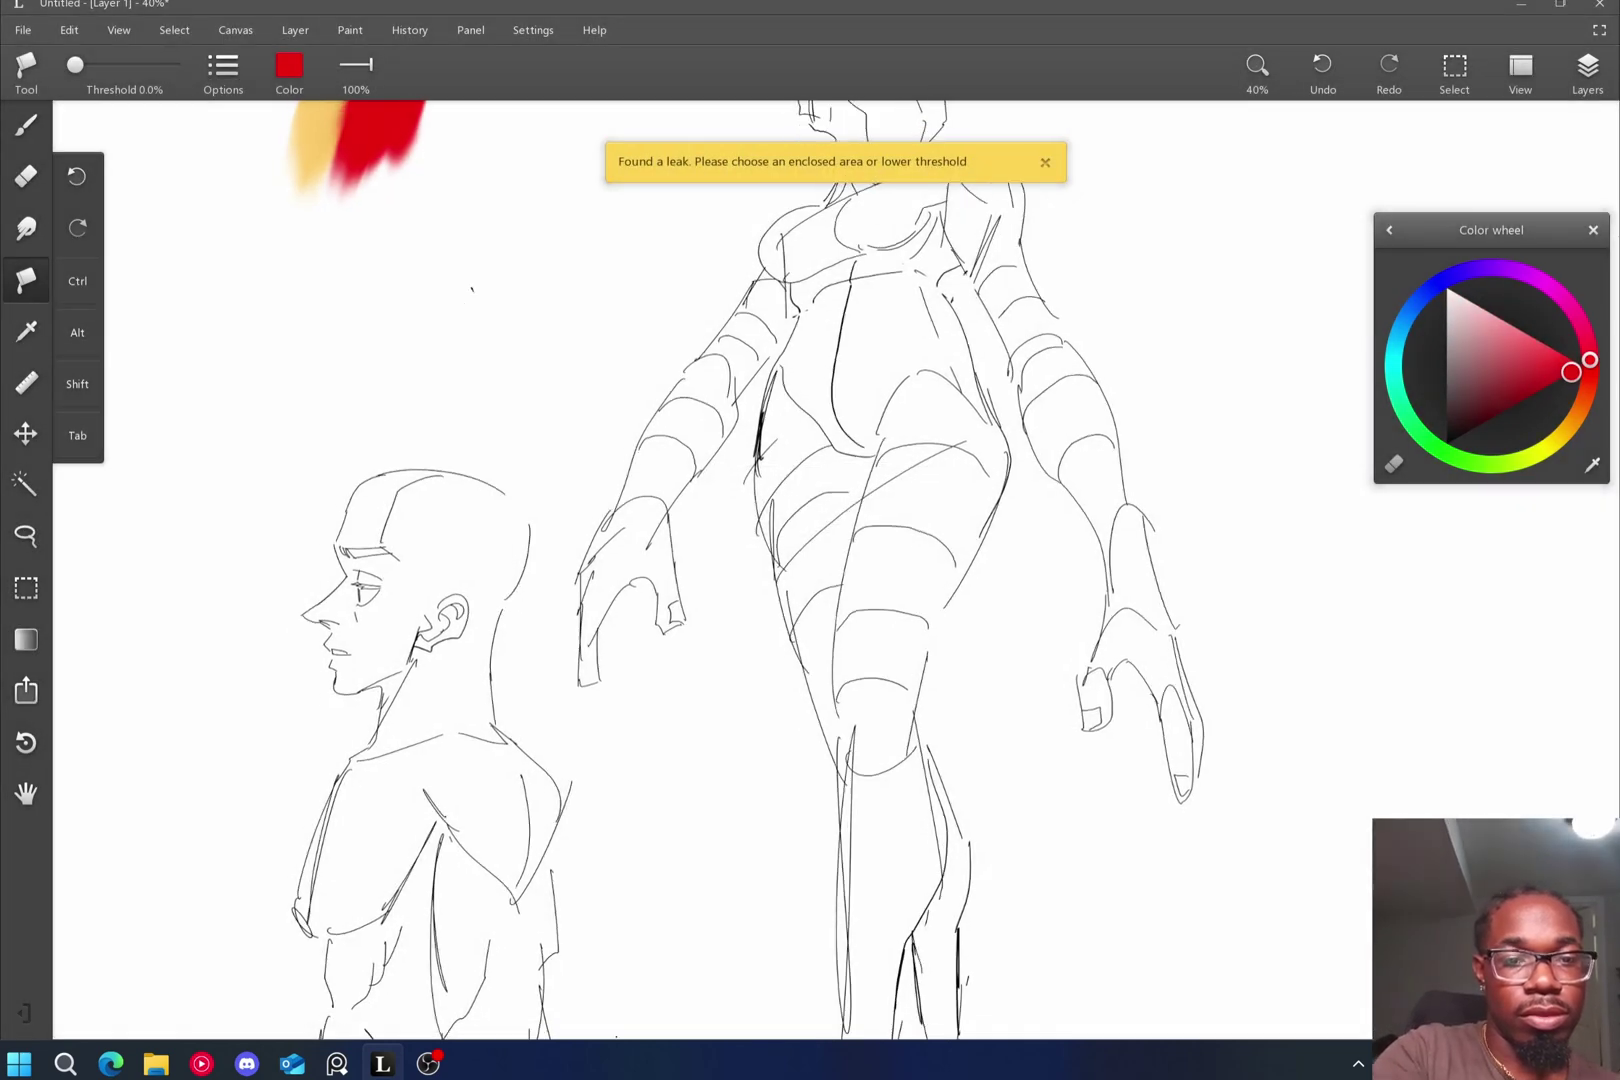
scroll(428, 647, "up", 3)
left_click(470, 592)
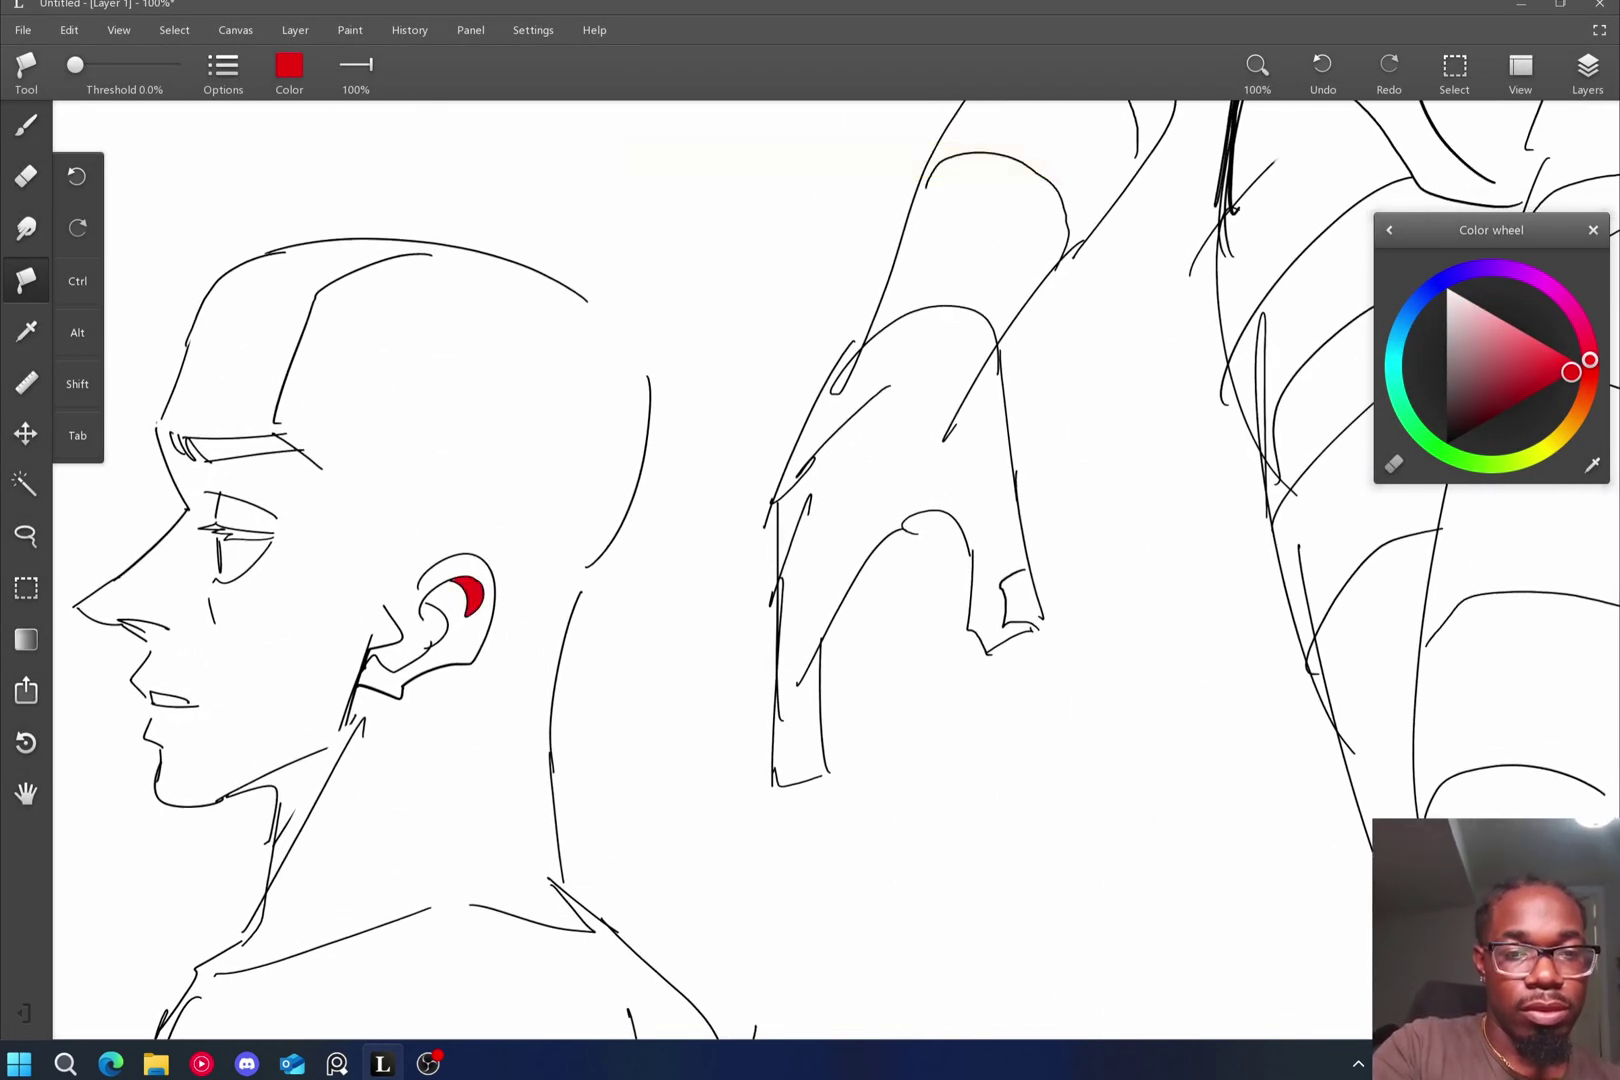
Examine the edges of the red ear fill up close and try another paint bucket fill around the ear.
scroll(1050, 570, "down", 2)
scroll(563, 490, "up", 3)
scroll(642, 669, "up", 6)
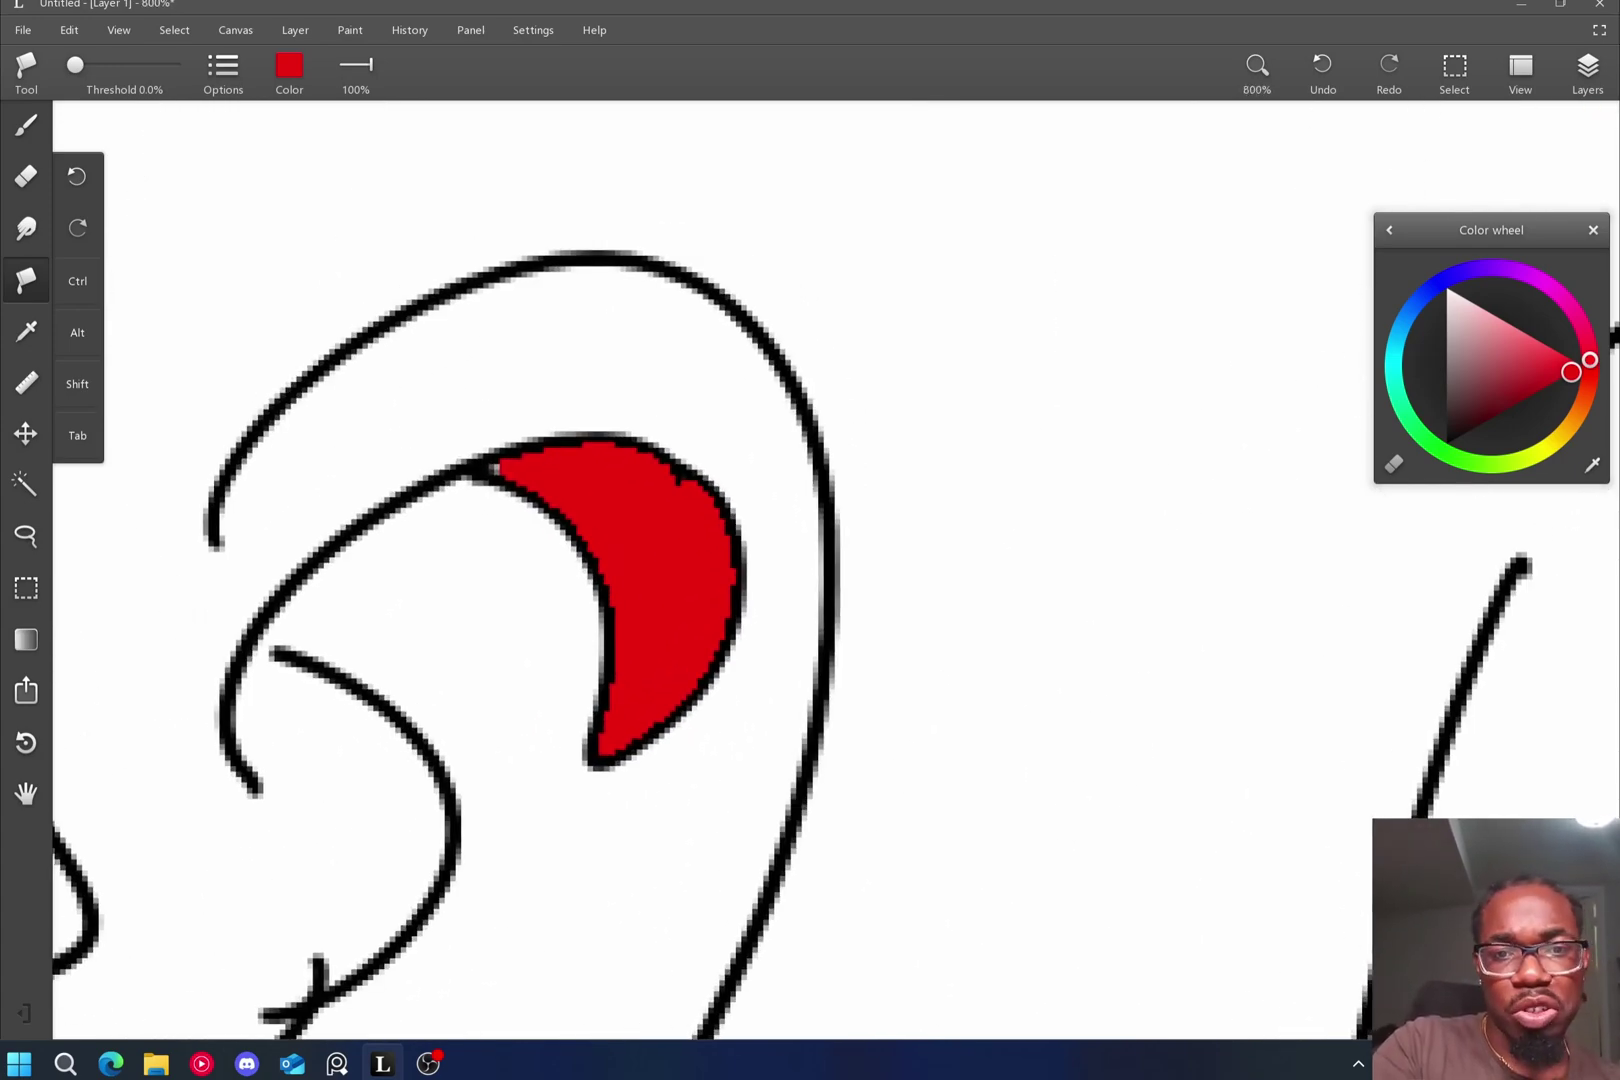
scroll(850, 610, "down", 6)
left_click(839, 620)
scroll(818, 600, "down", 4)
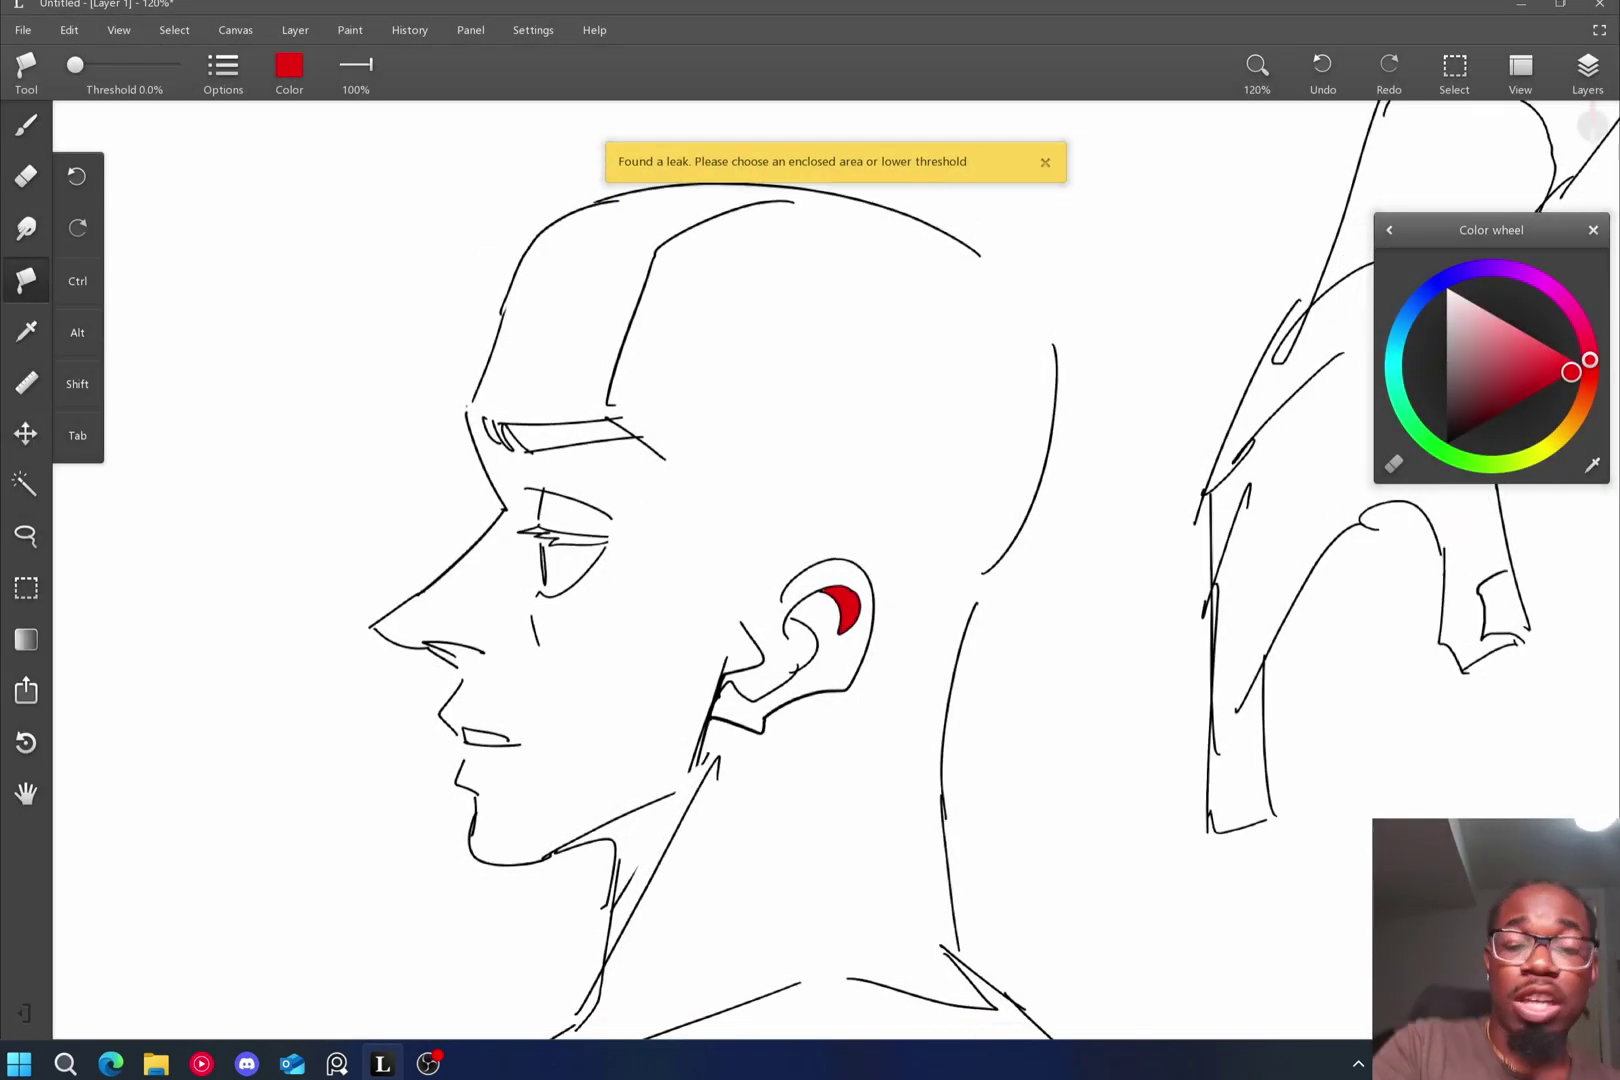
scroll(862, 563, "up", 3)
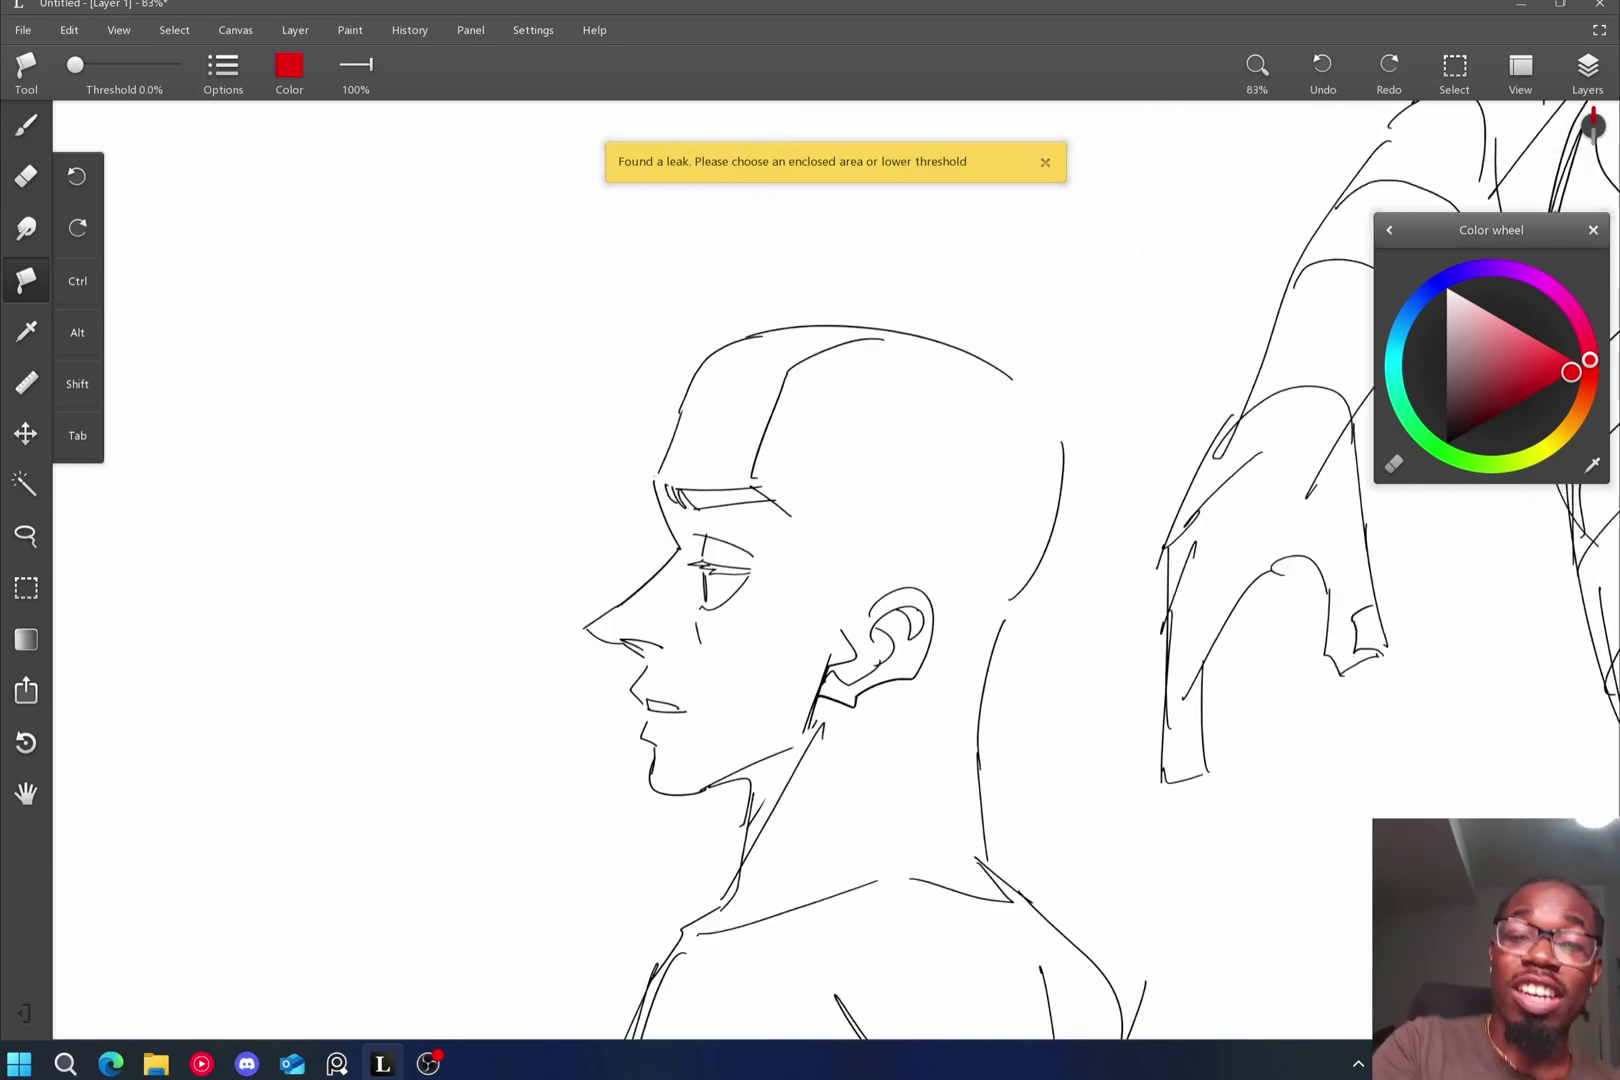
scroll(685, 545, "down", 4)
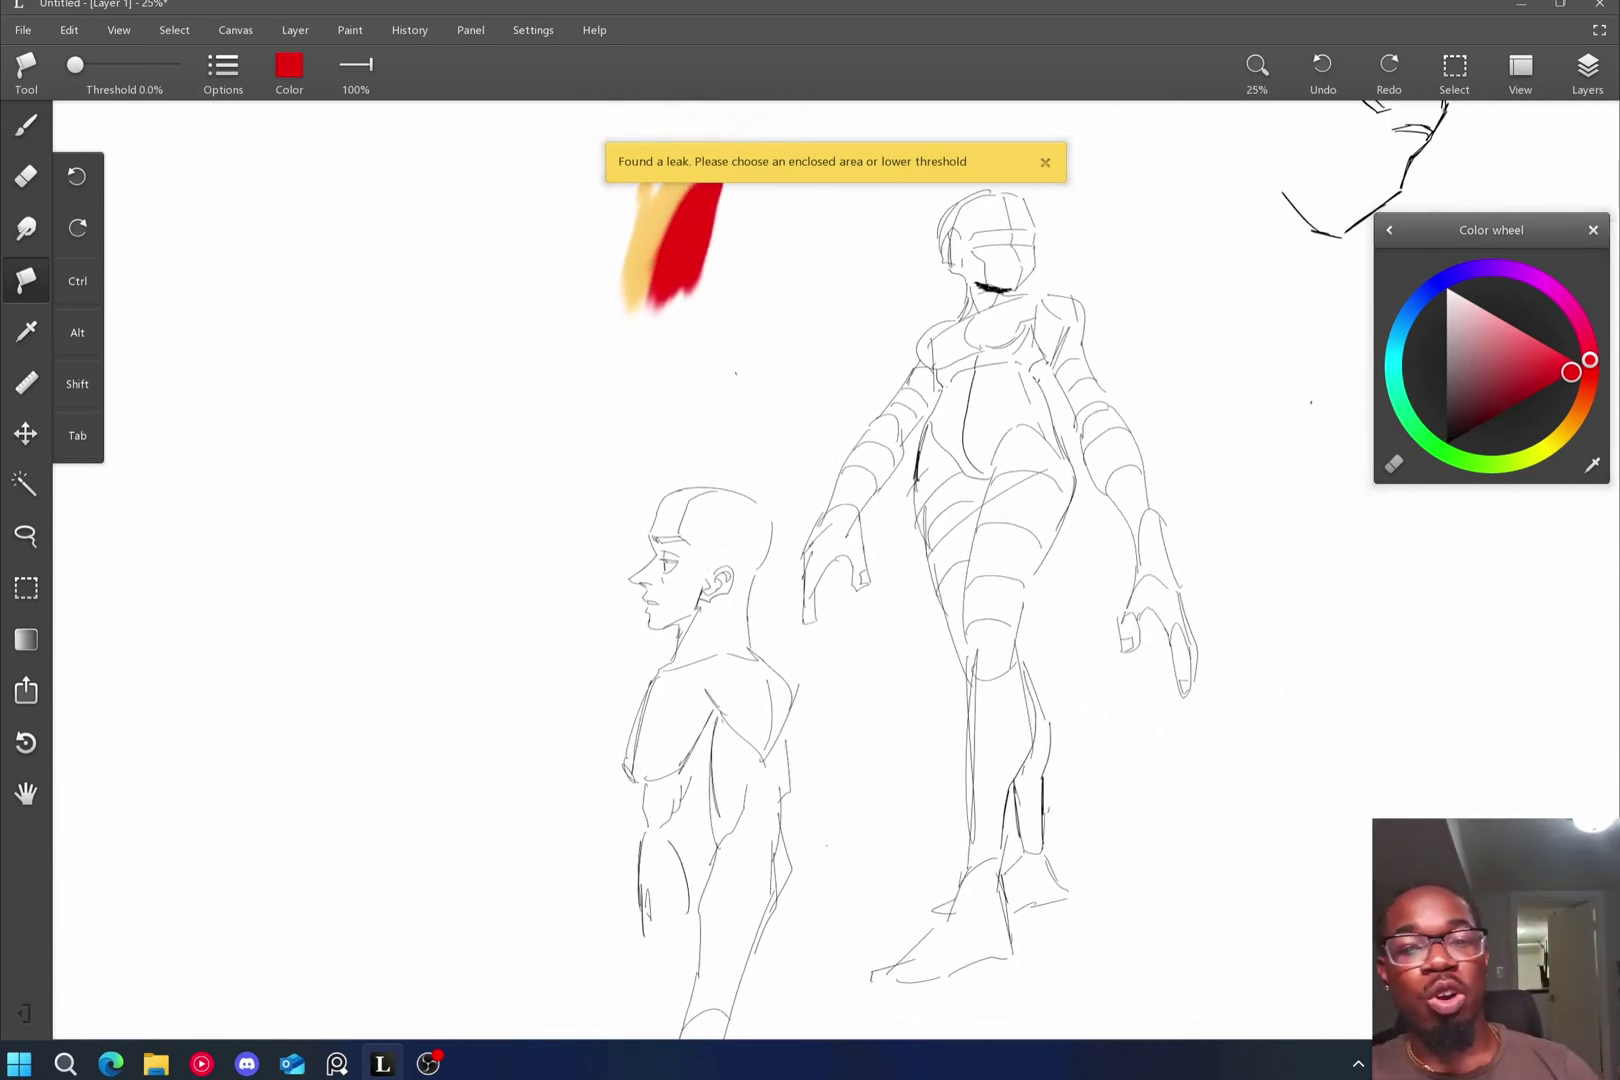
Undo the smudging and all the red and yellow-orange strokes of the color patch, and switch back to the brush.
key("ctrl+z")
key("ctrl+z")
key("ctrl+z")
key("ctrl+z")
key("ctrl+z")
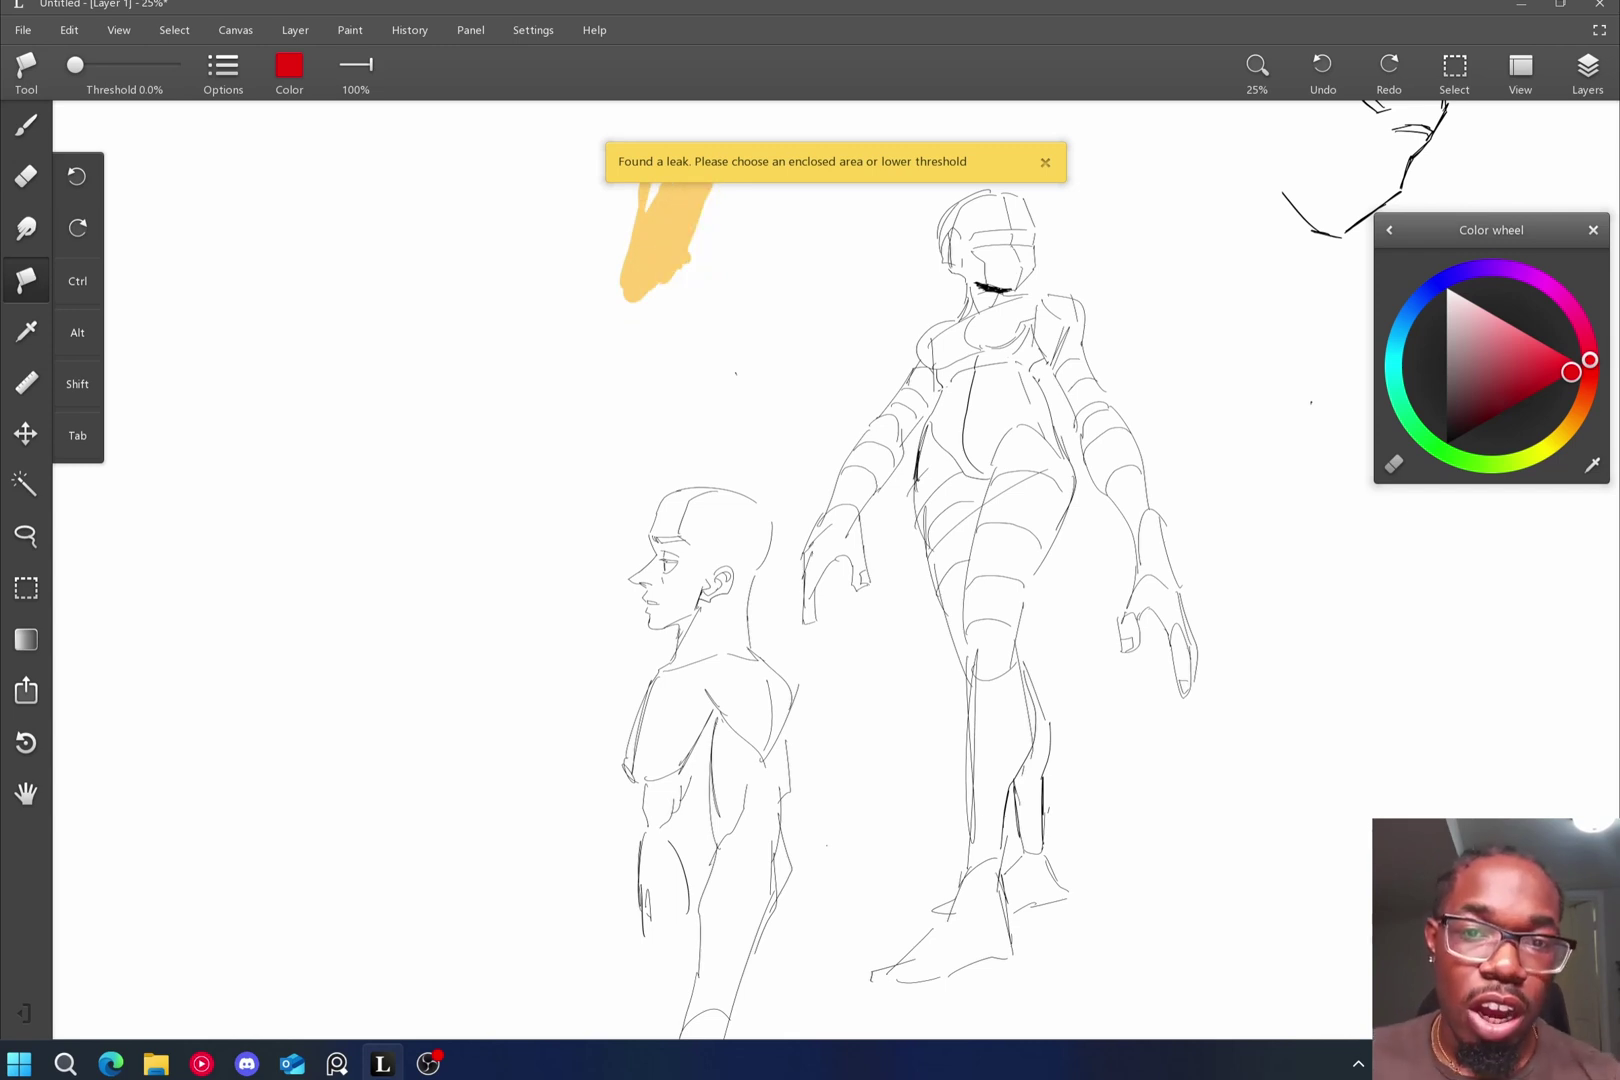
key("ctrl+z")
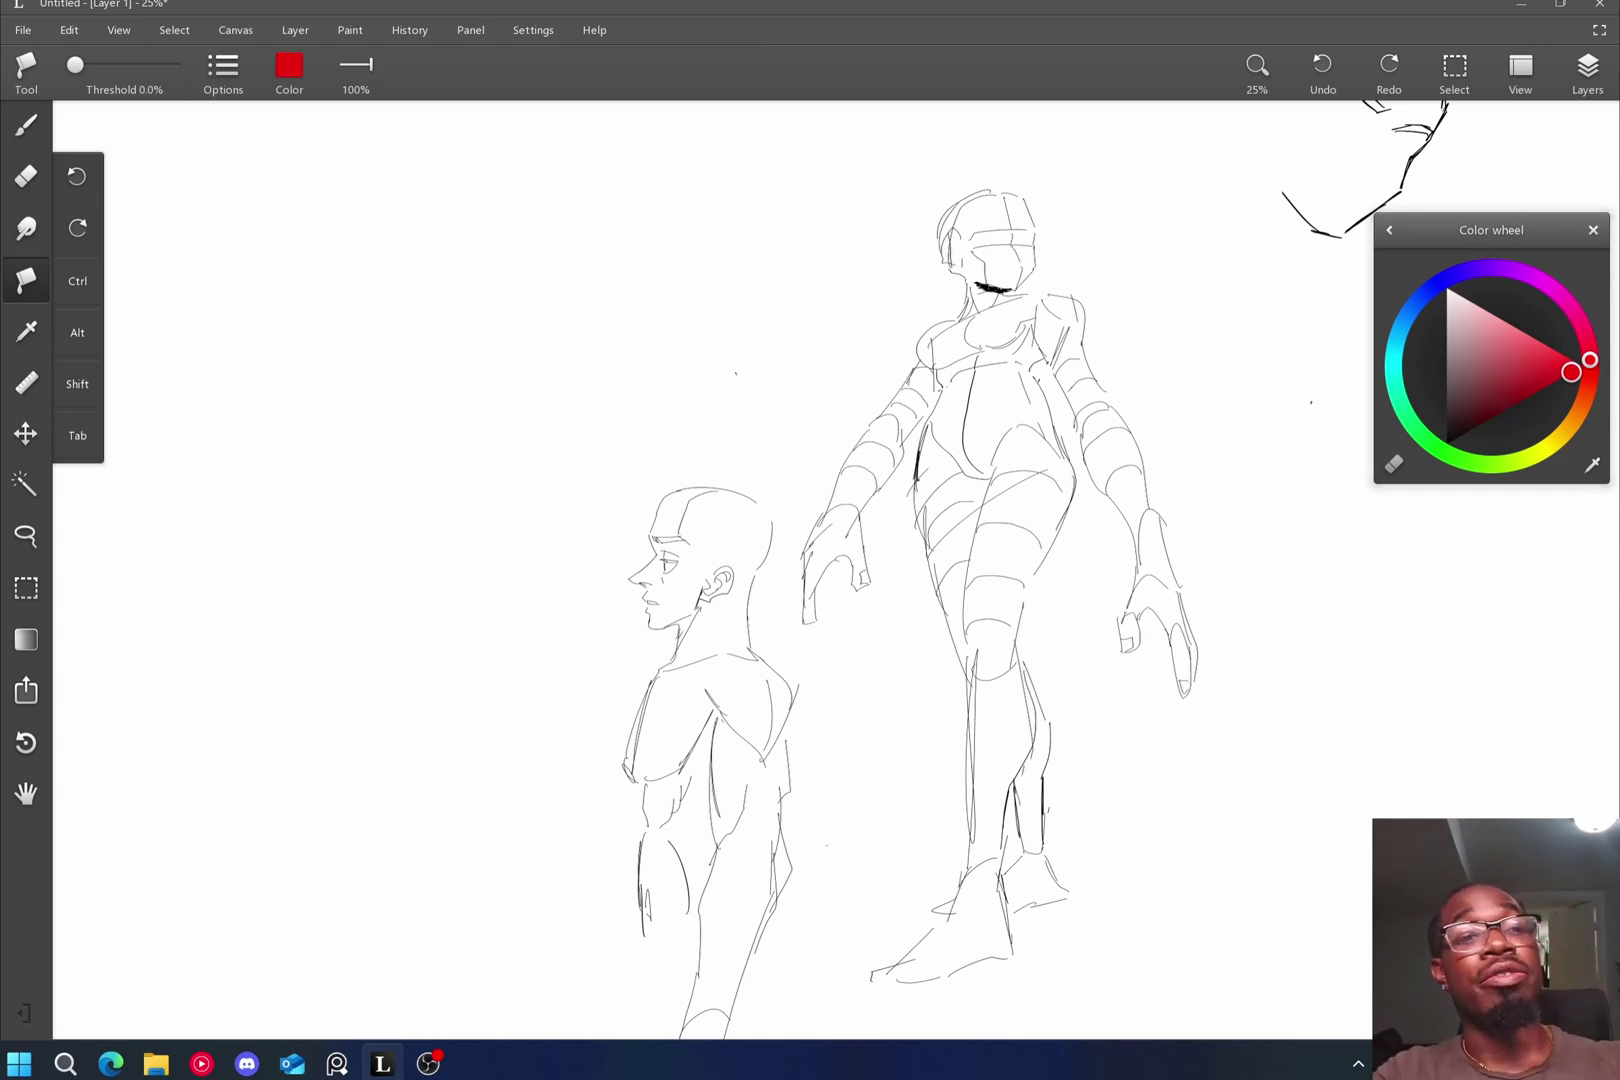
key("b")
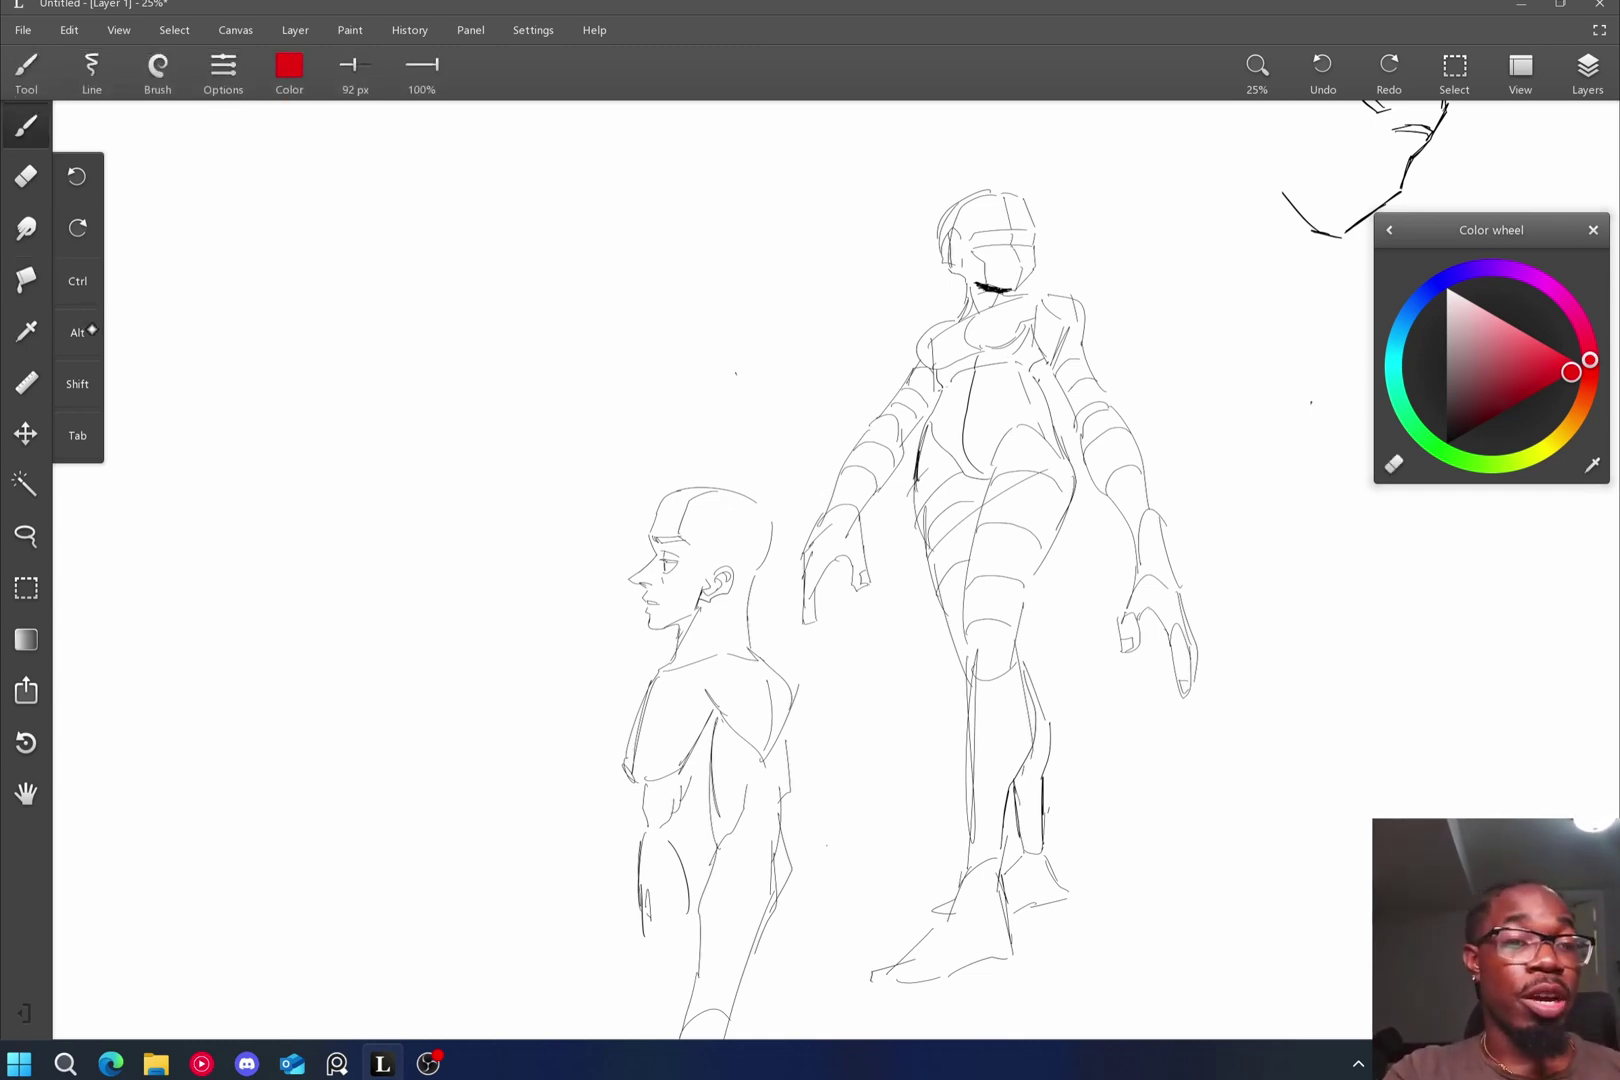
Open the user interface settings and close them again.
left_click(533, 30)
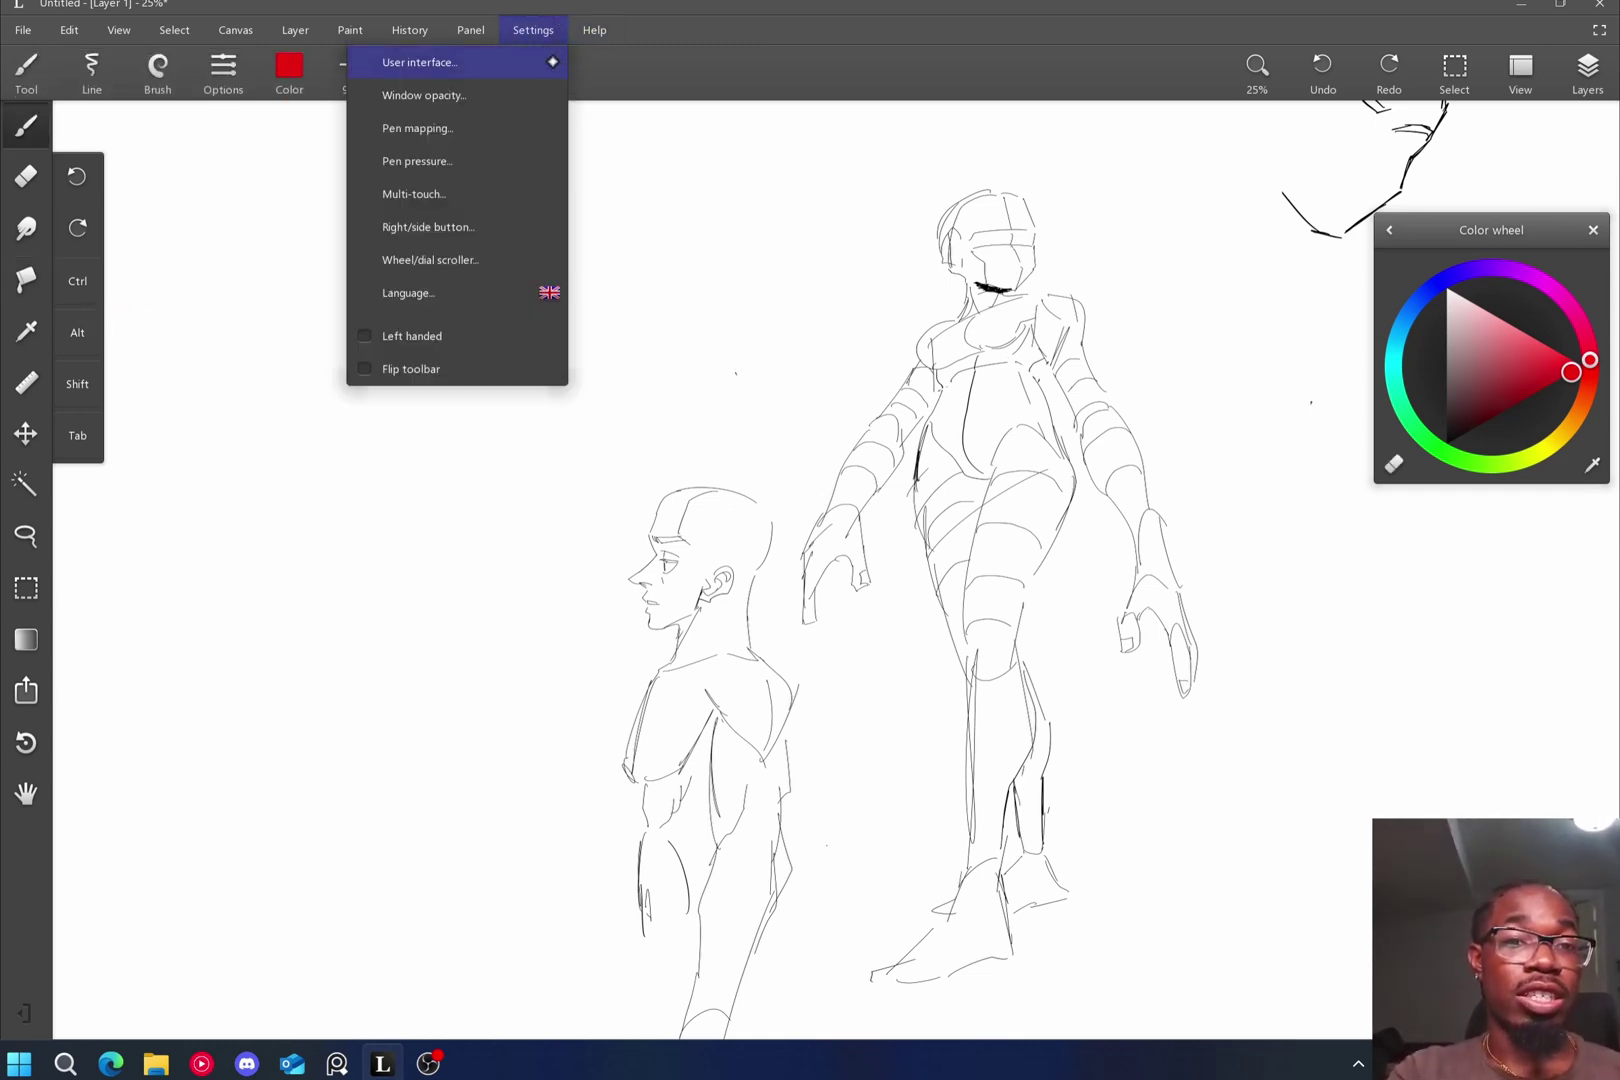
left_click(552, 36)
left_click(555, 20)
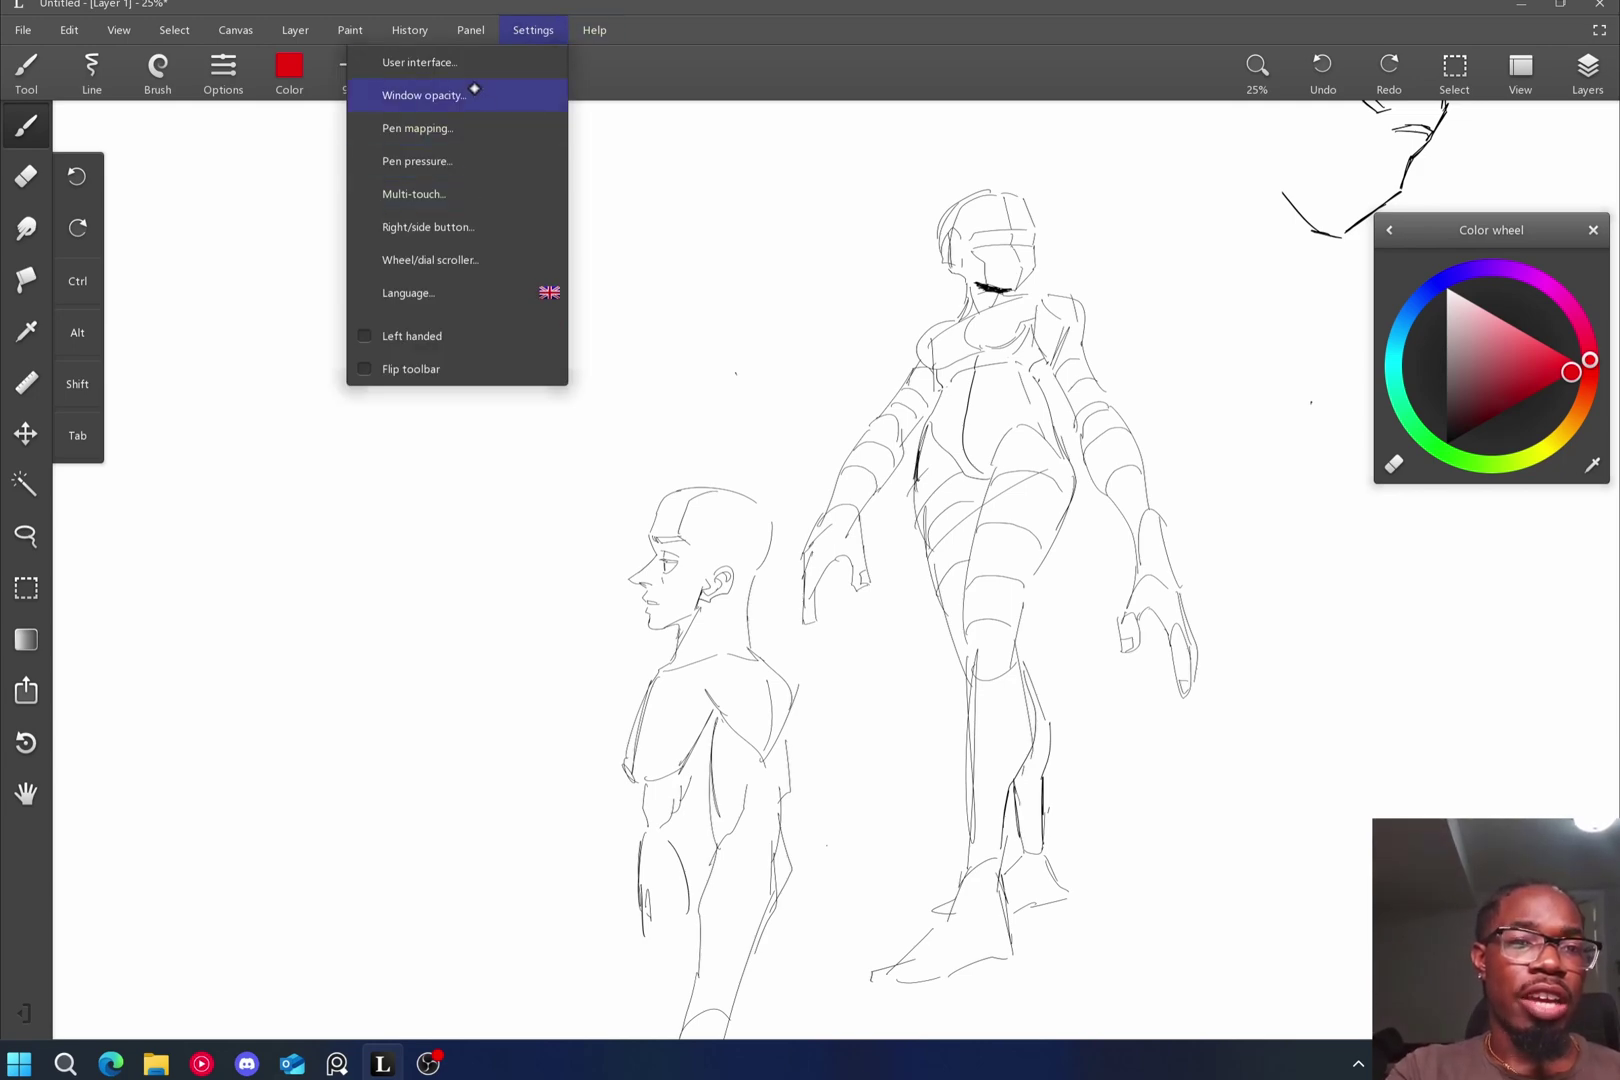
left_click(495, 58)
left_click(930, 383)
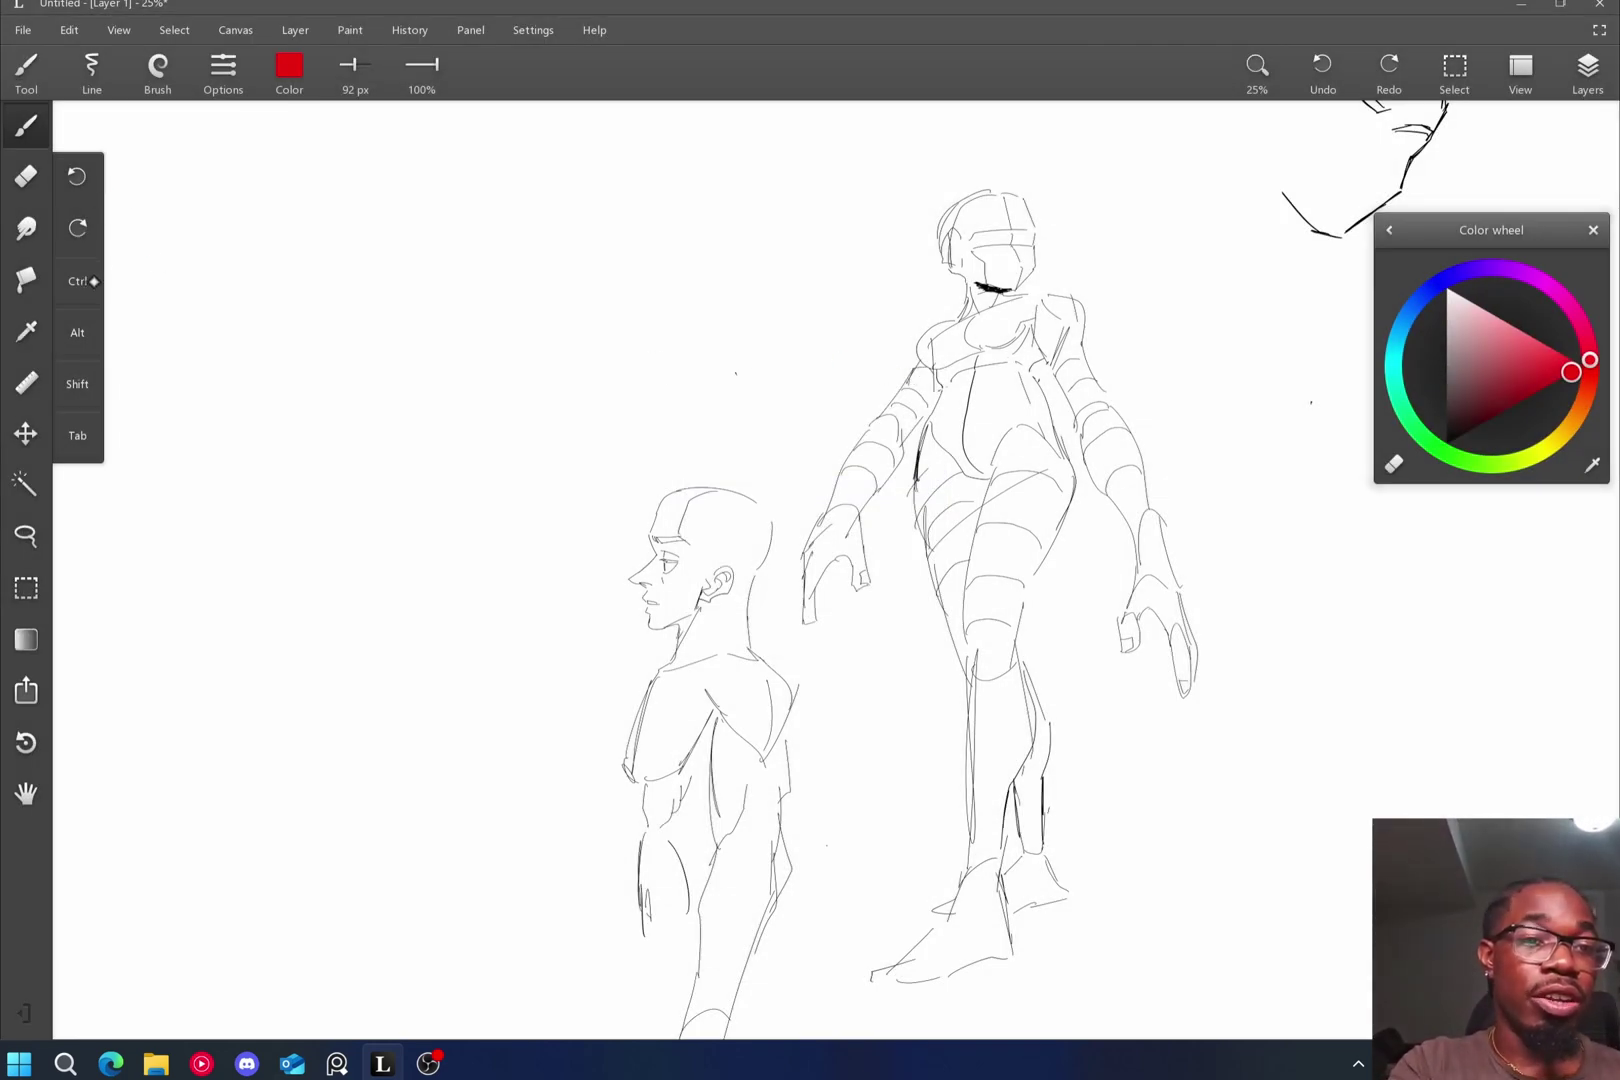
Draw three straight horizontal red lines with the on-screen straight-line modifier, and undo all of them.
left_click(77, 384)
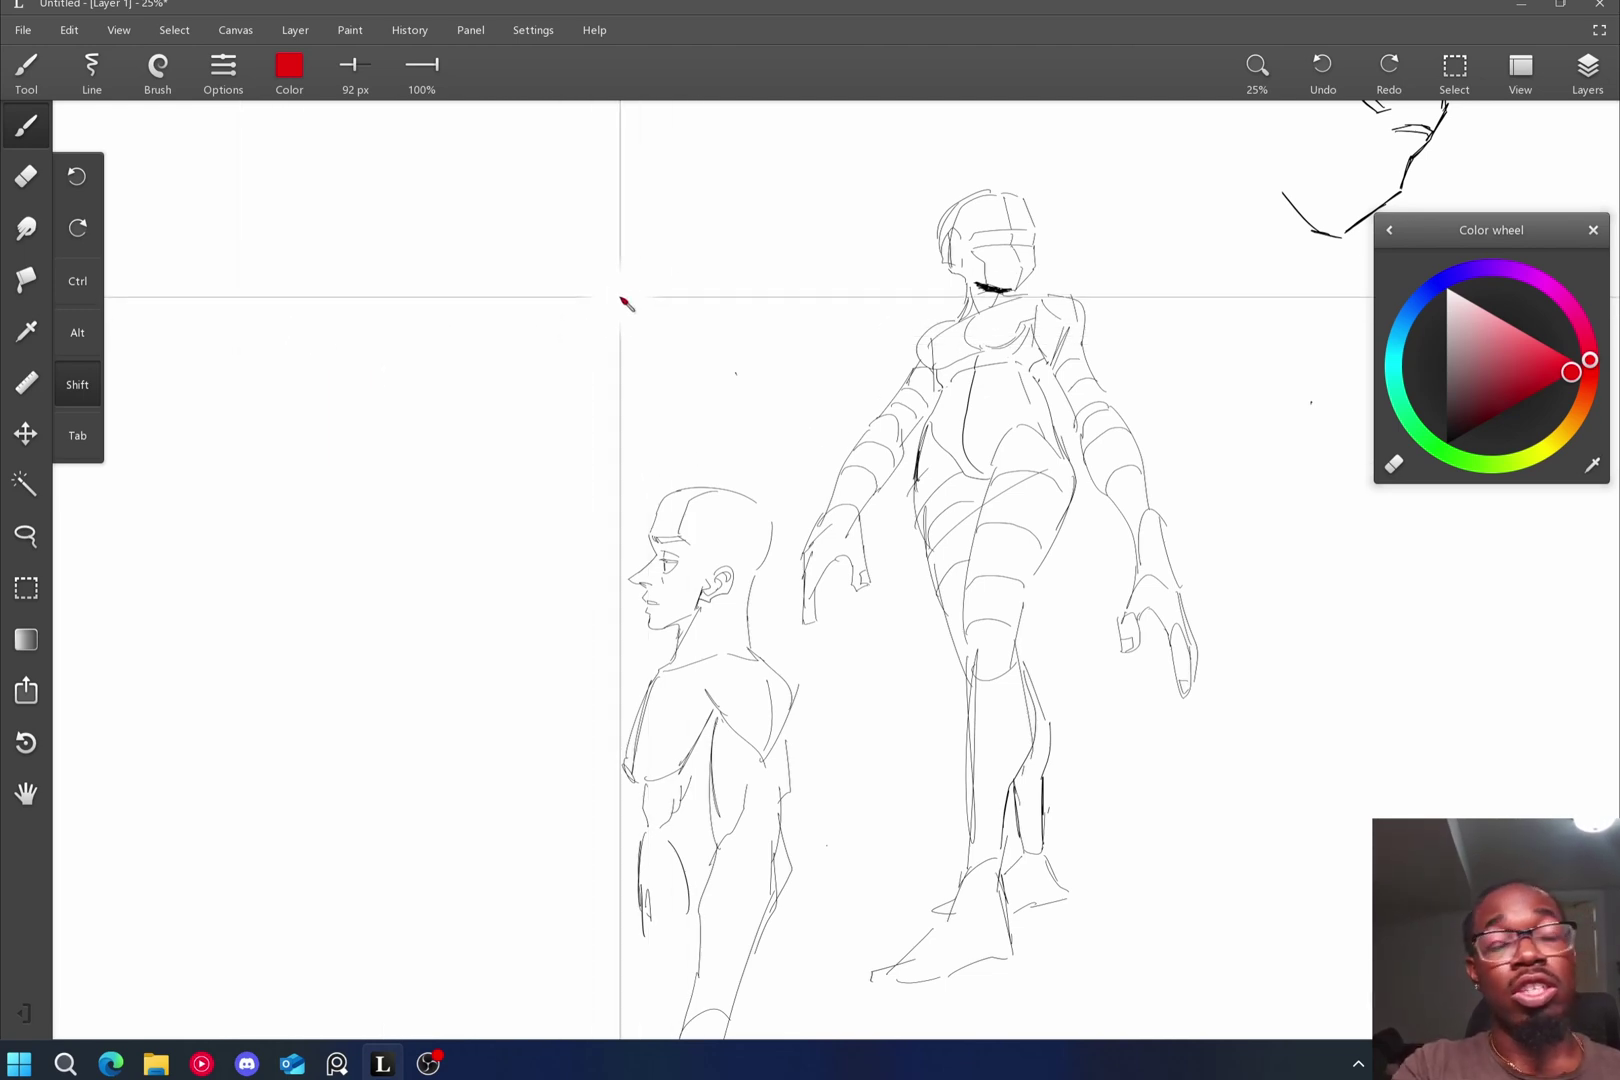
mouse_move(398, 303)
left_mouse_down()
mouse_move(698, 278)
mouse_move(891, 303)
left_mouse_up()
mouse_move(398, 401)
left_mouse_down()
mouse_move(660, 425)
mouse_move(839, 416)
left_mouse_up()
left_click_drag(395, 490, 1010, 489)
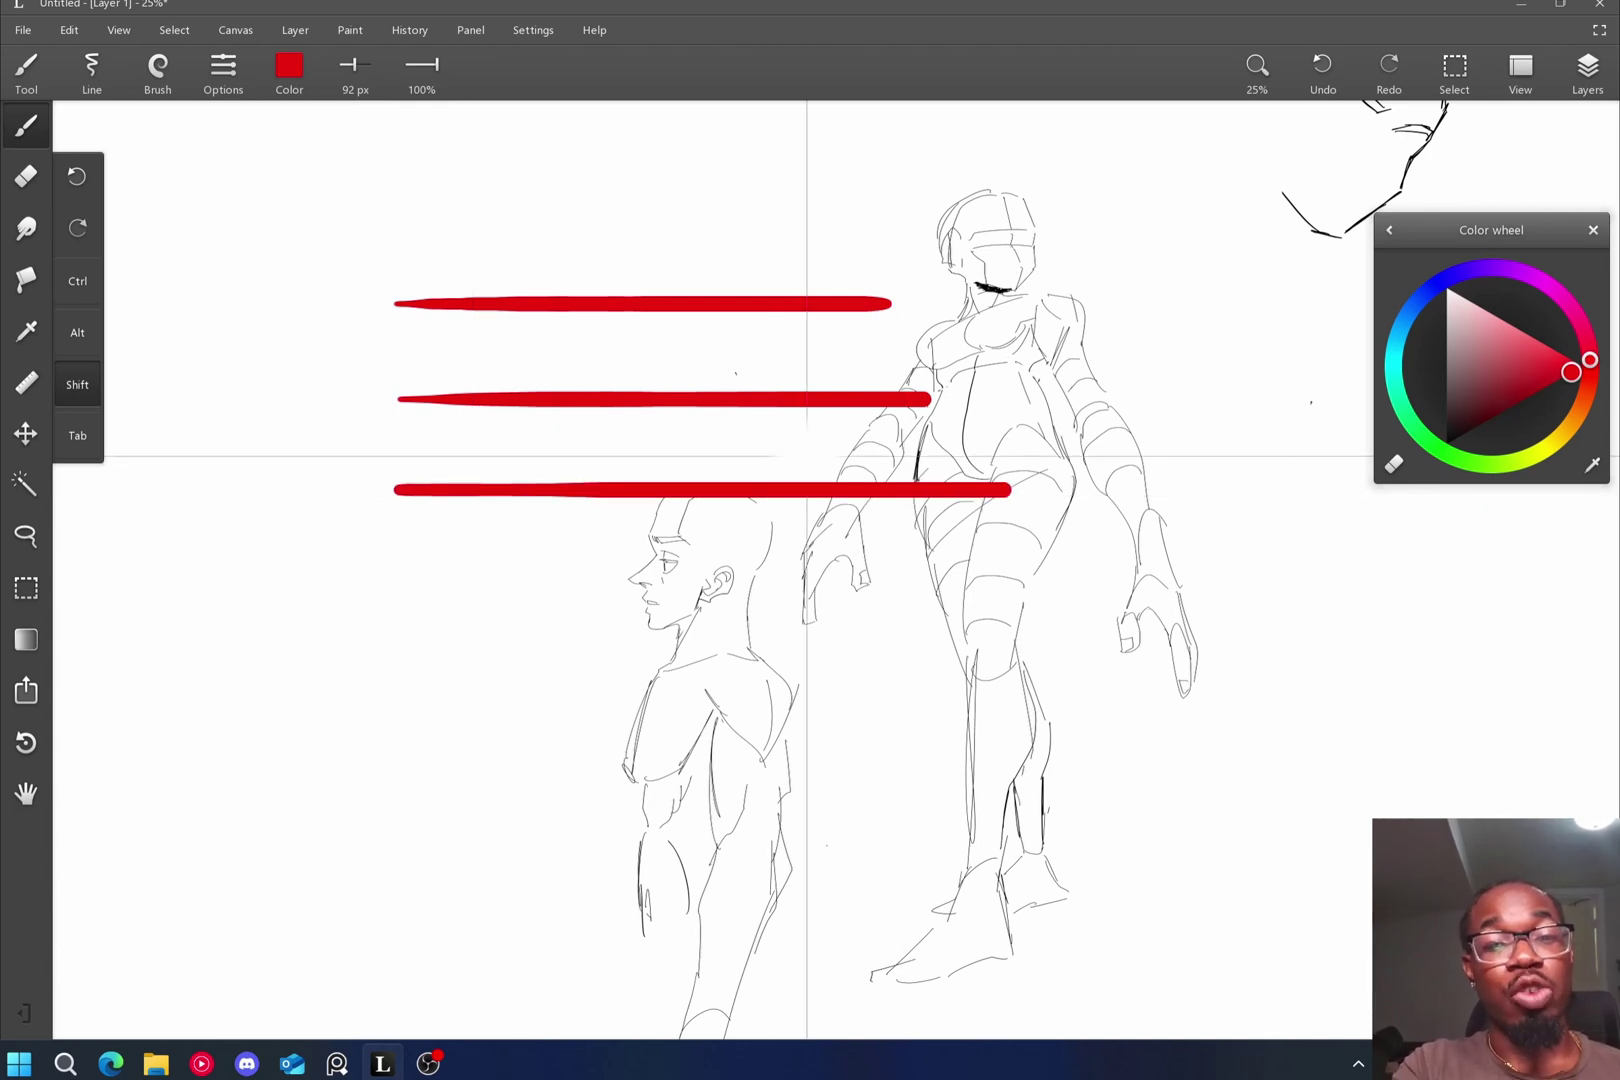
key("shift")
key("ctrl+z")
key("ctrl+z")
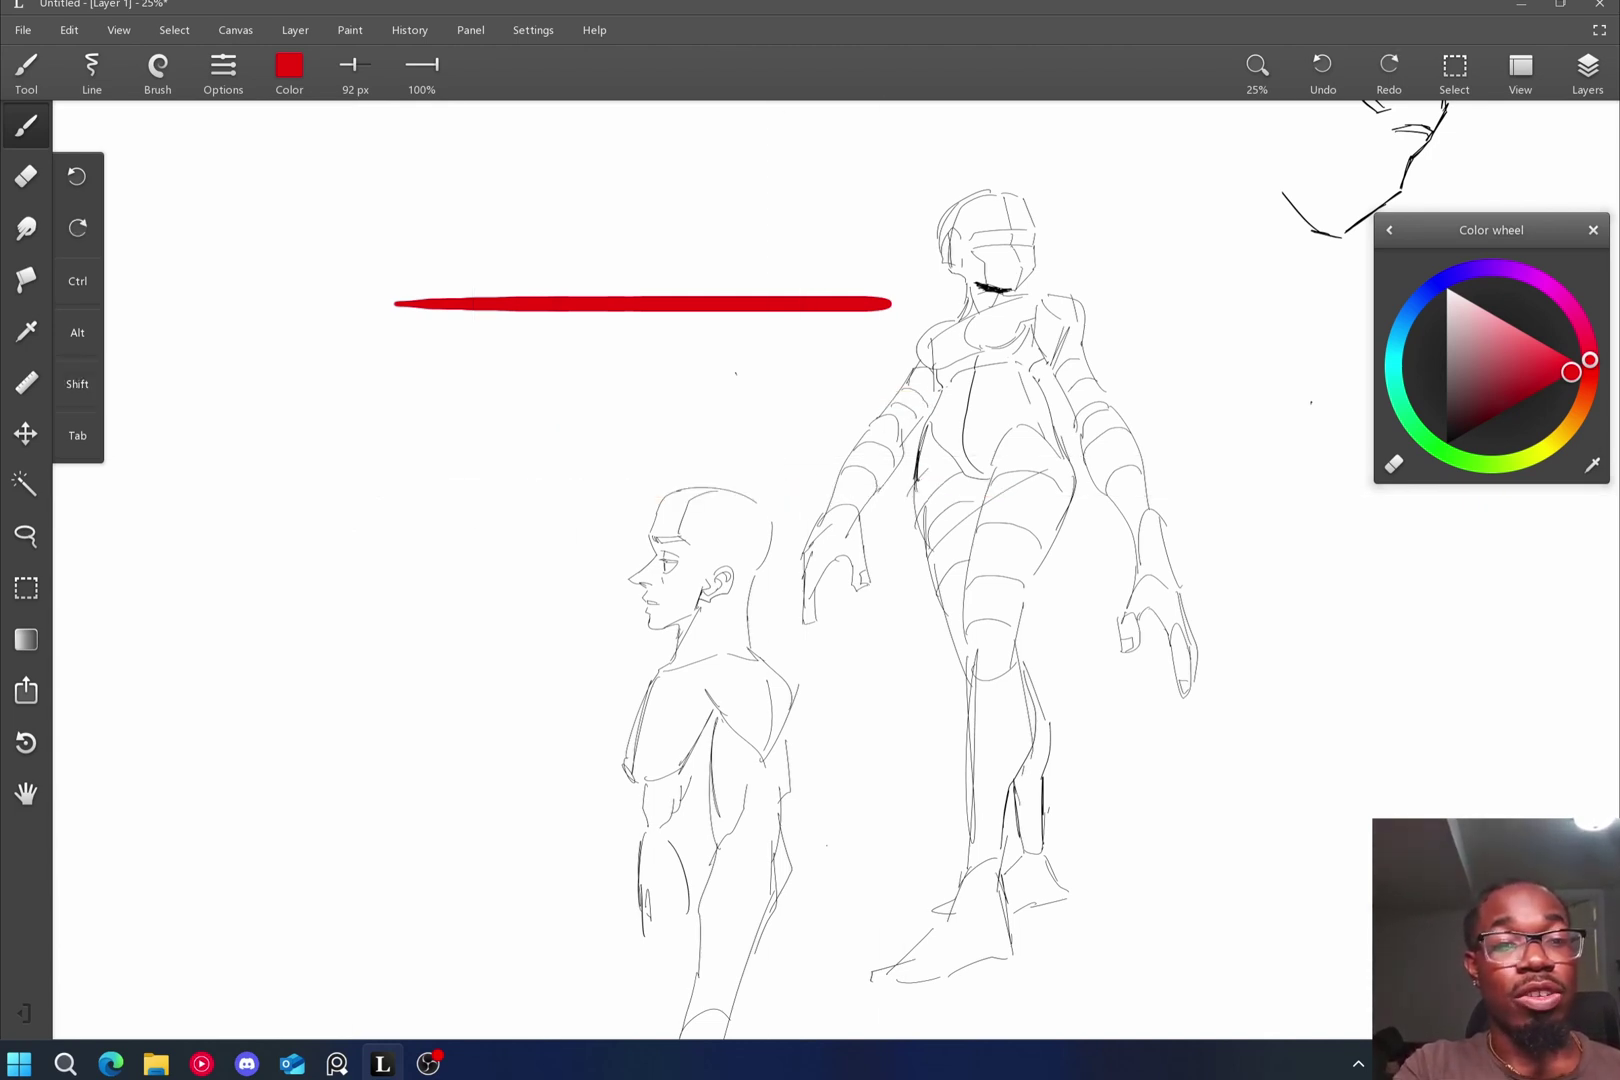
key("ctrl+z")
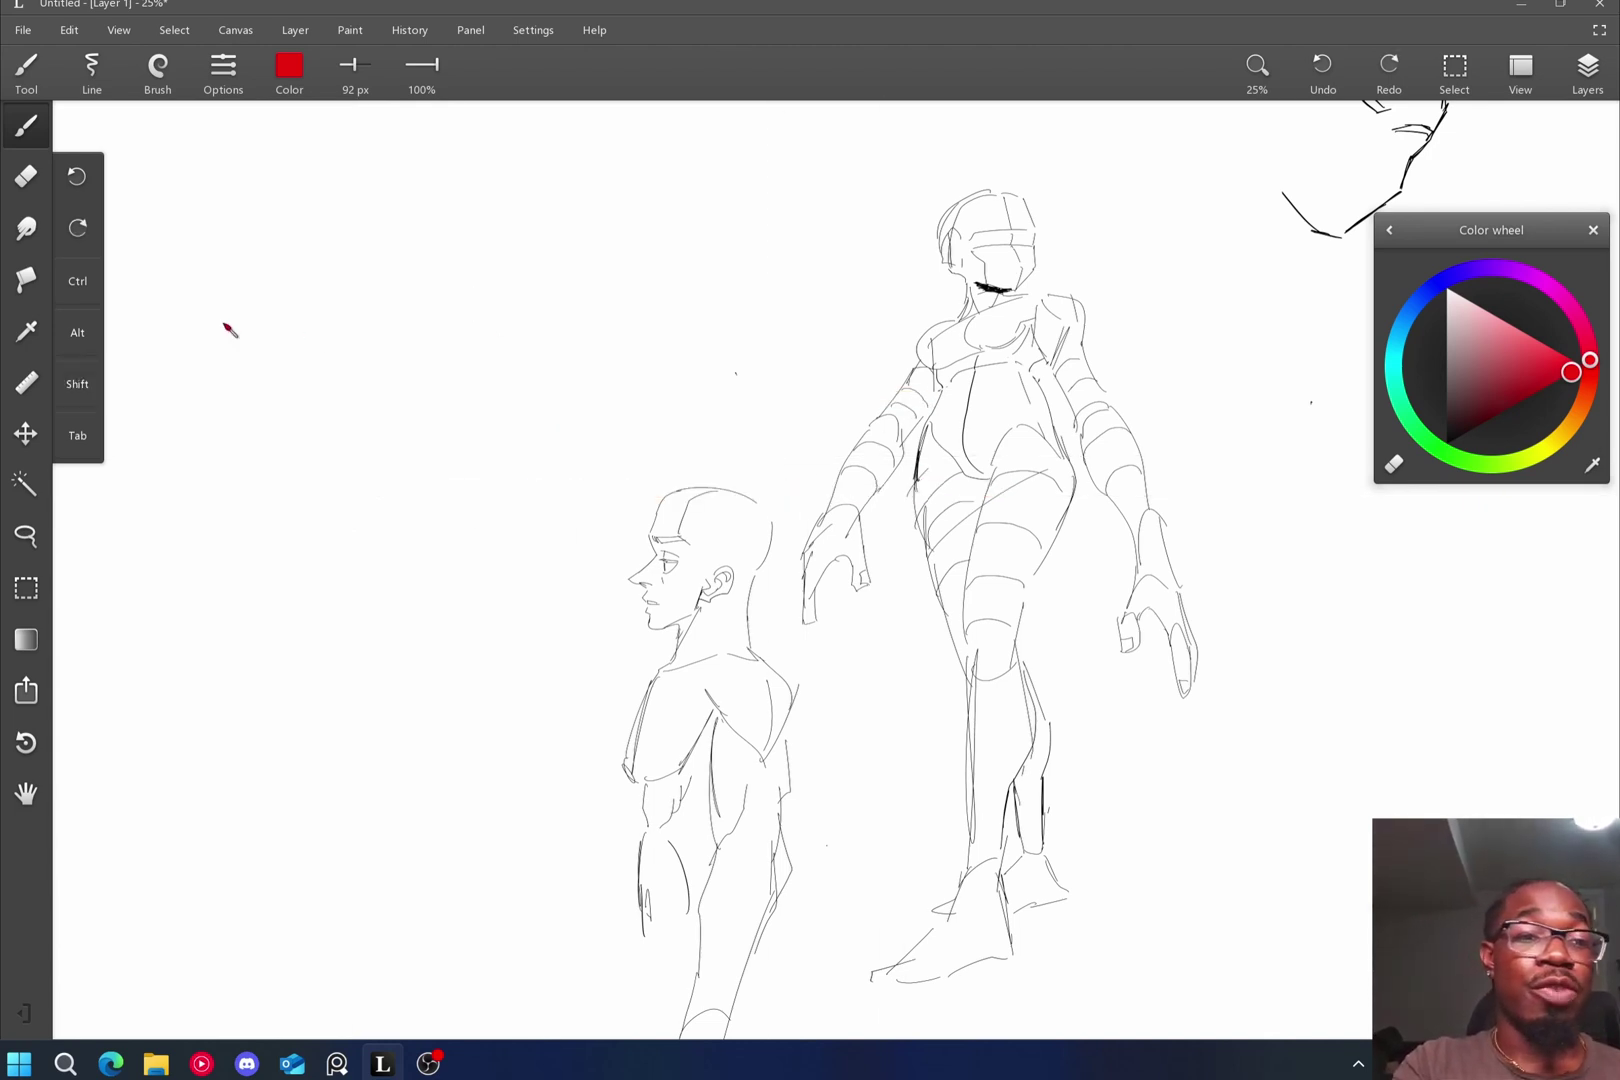
Sample a color from the canvas with the on-screen Alt modifier, and set the brush color to black on the color wheel.
left_click(77, 333)
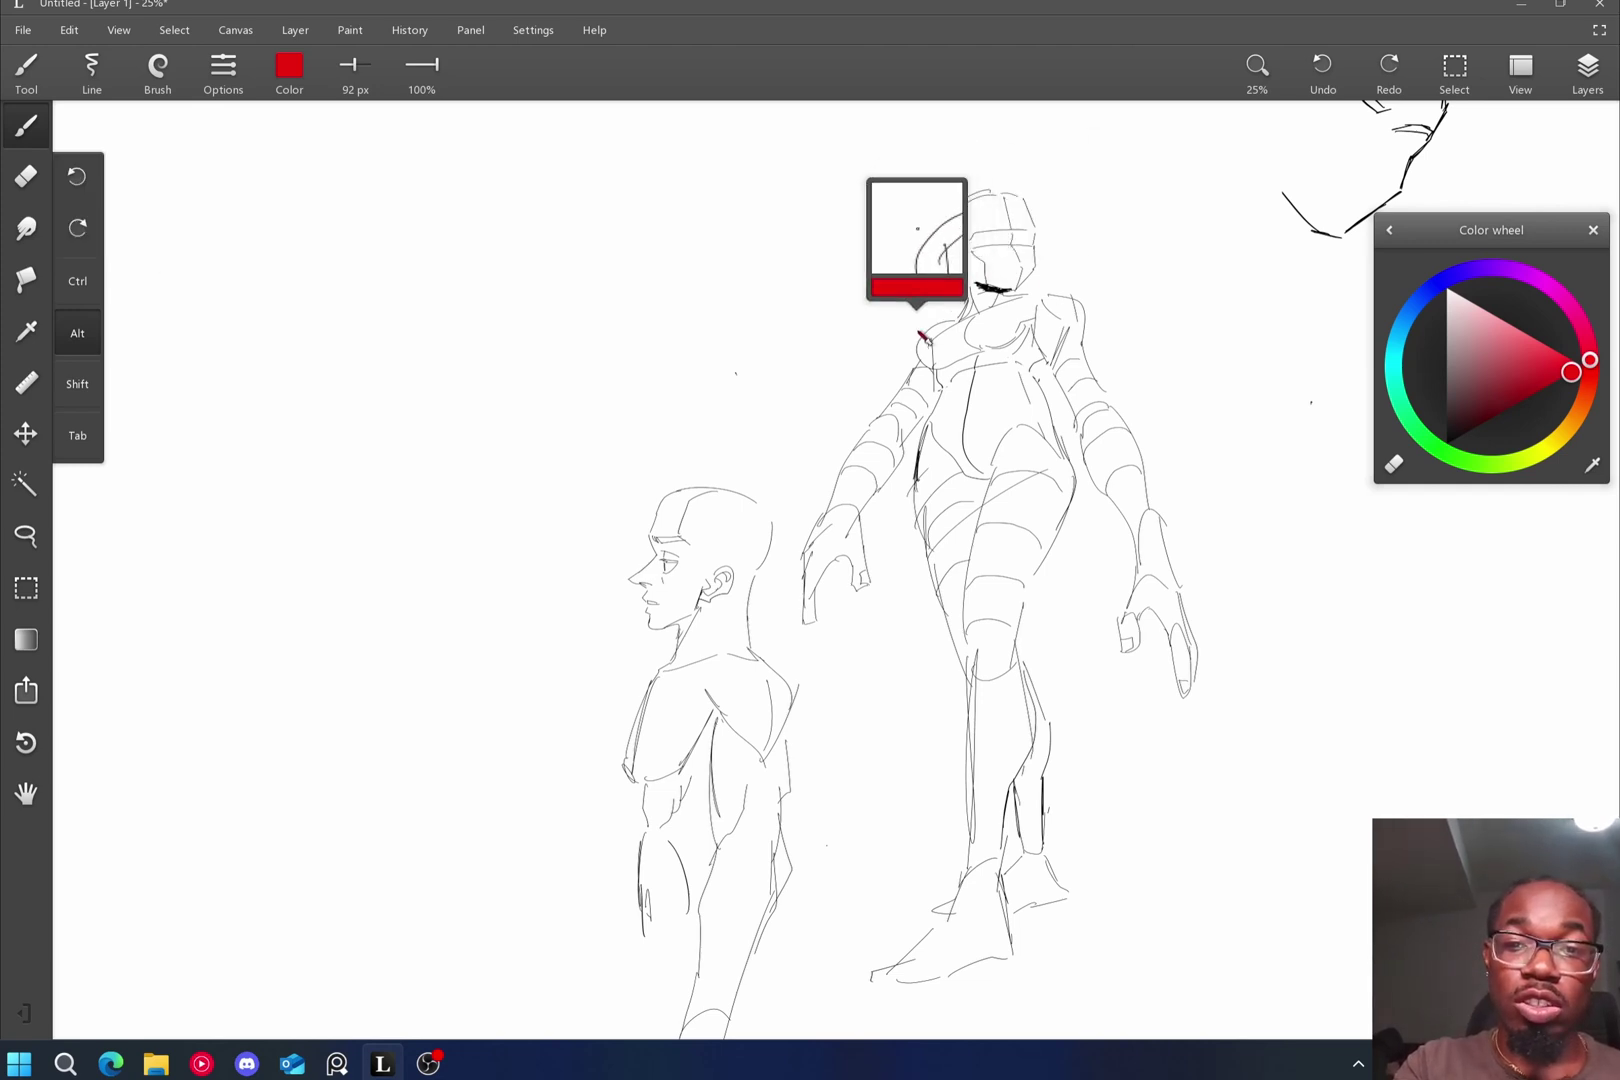
mouse_move(940, 338)
left_mouse_down()
mouse_move(1000, 279)
mouse_move(1004, 297)
left_mouse_up()
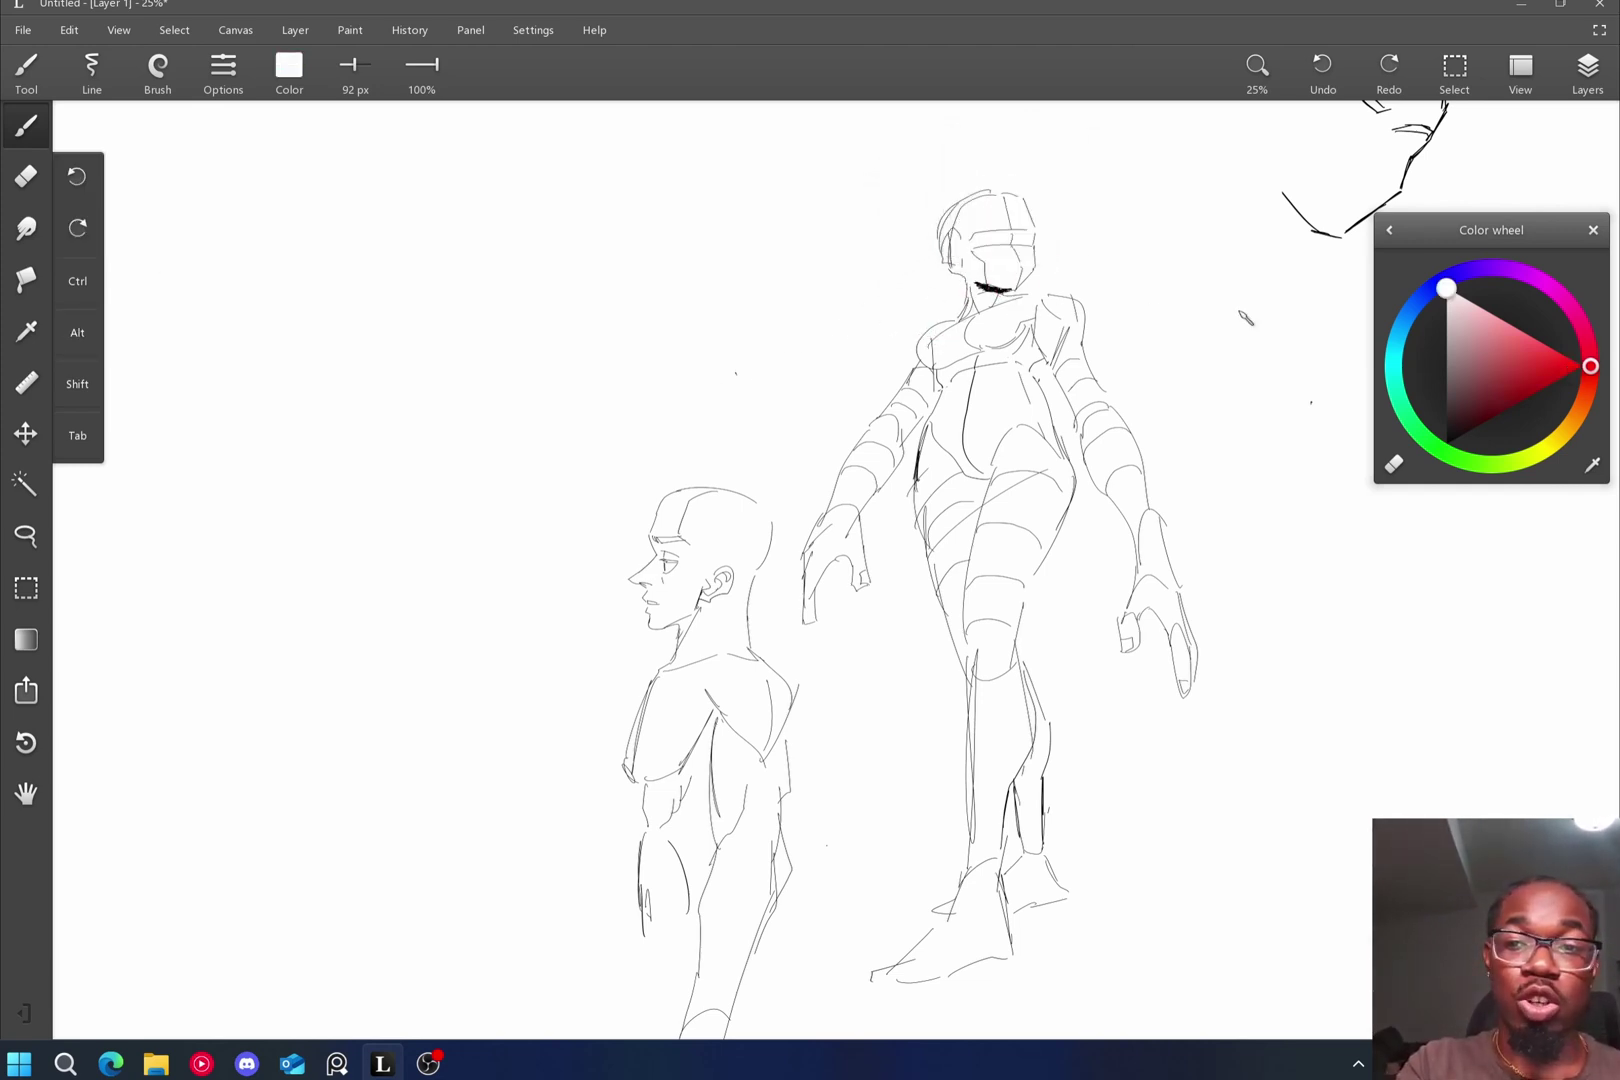
left_click(1468, 340)
left_click_drag(1468, 340, 1430, 450)
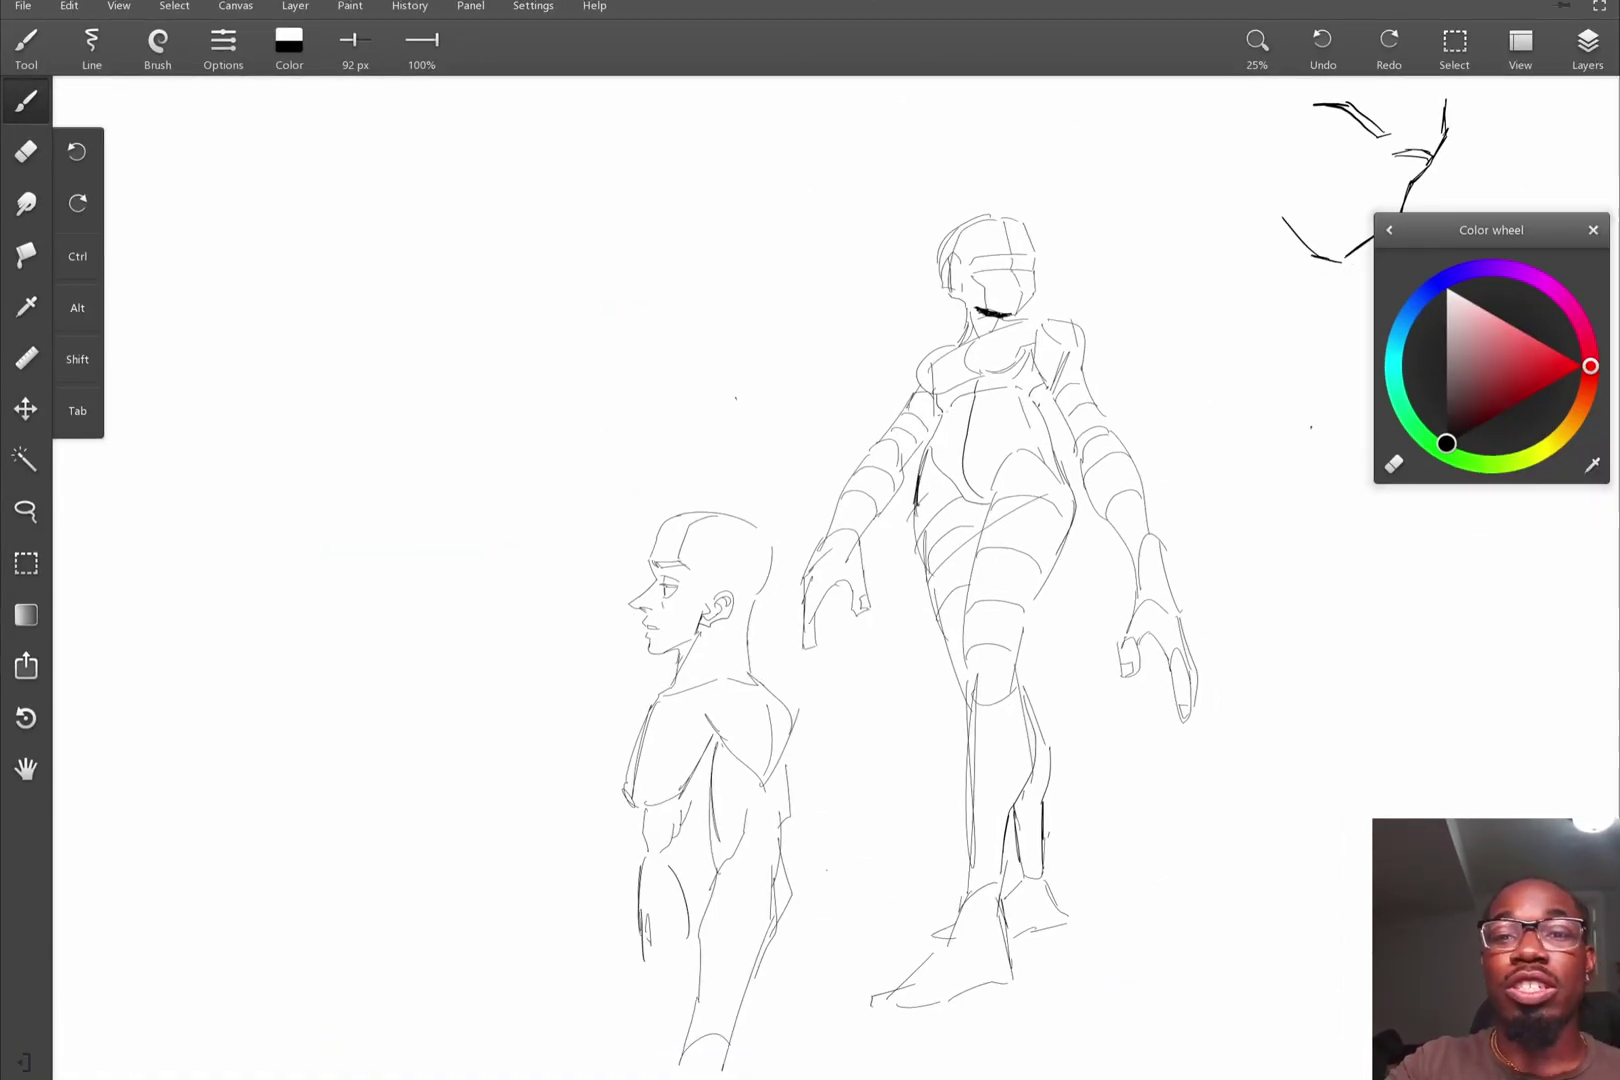
Hide the interface, draw two thick black test strokes in the empty area beside the figures, and undo both.
key("Tab")
scroll(880, 600, "up", 4)
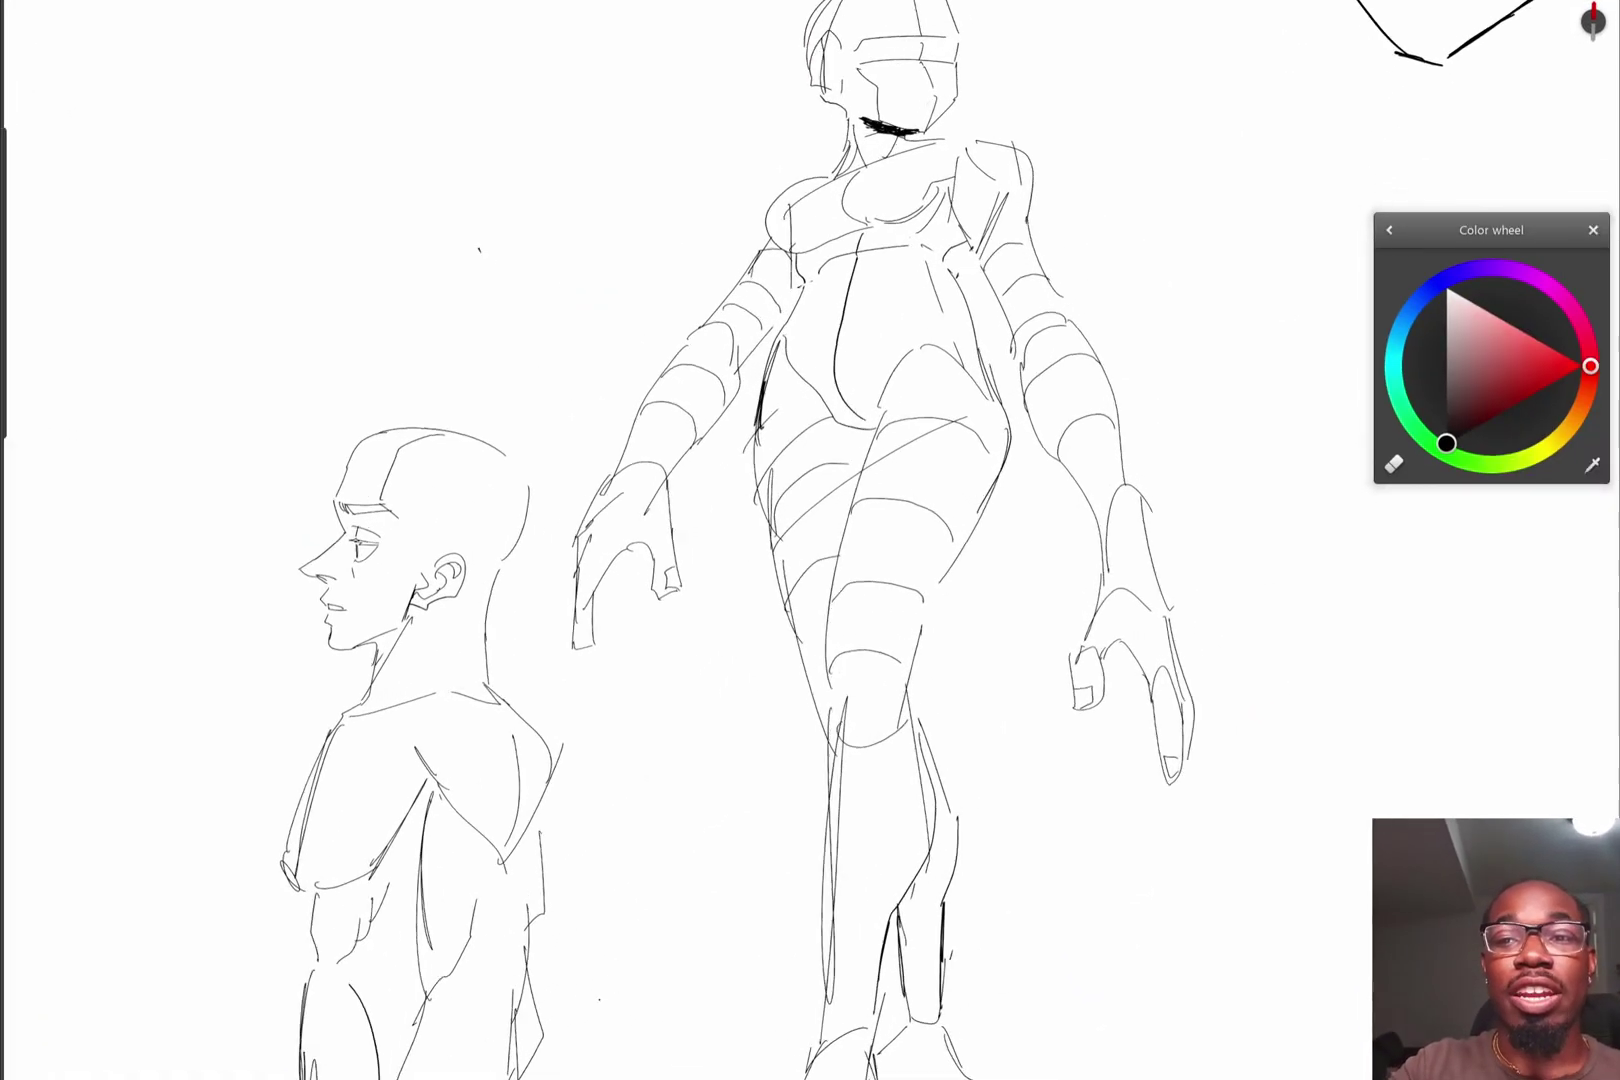
scroll(880, 600, "down", 3)
scroll(880, 600, "up", 3)
scroll(880, 600, "down", 1)
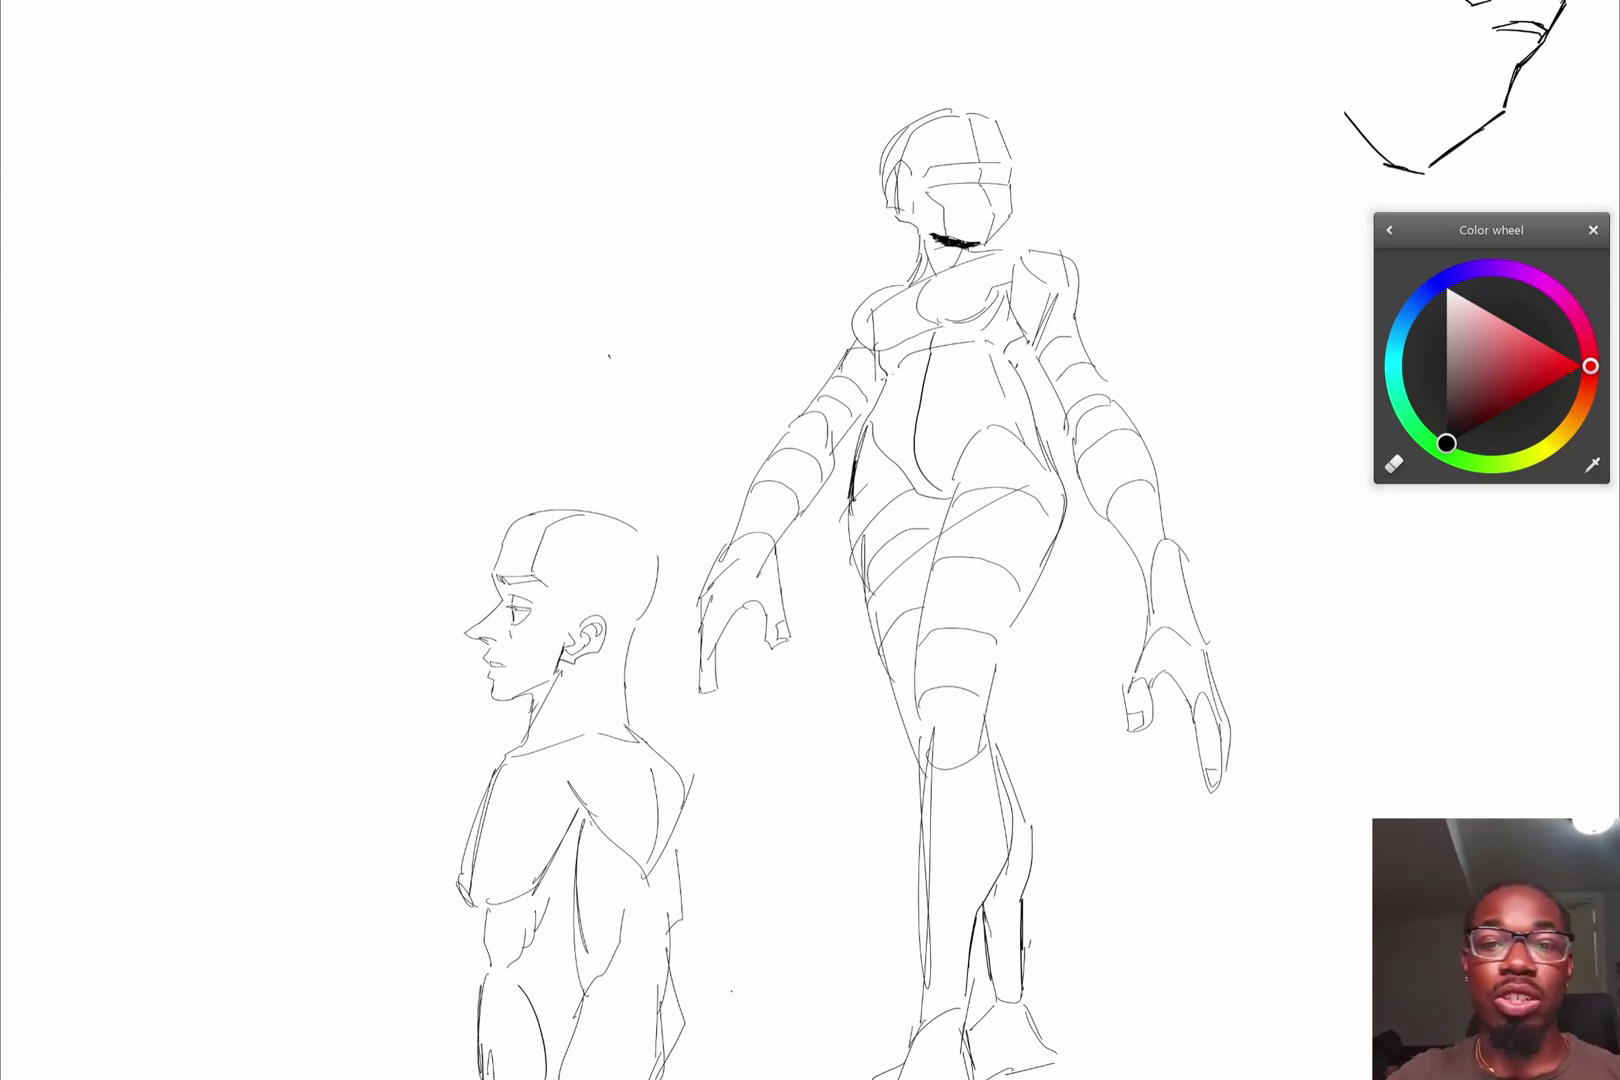
mouse_move(248, 236)
left_mouse_down()
mouse_move(364, 229)
mouse_move(554, 112)
mouse_move(705, 119)
left_mouse_up()
key("ctrl+z")
left_click_drag(344, 37, 239, 132)
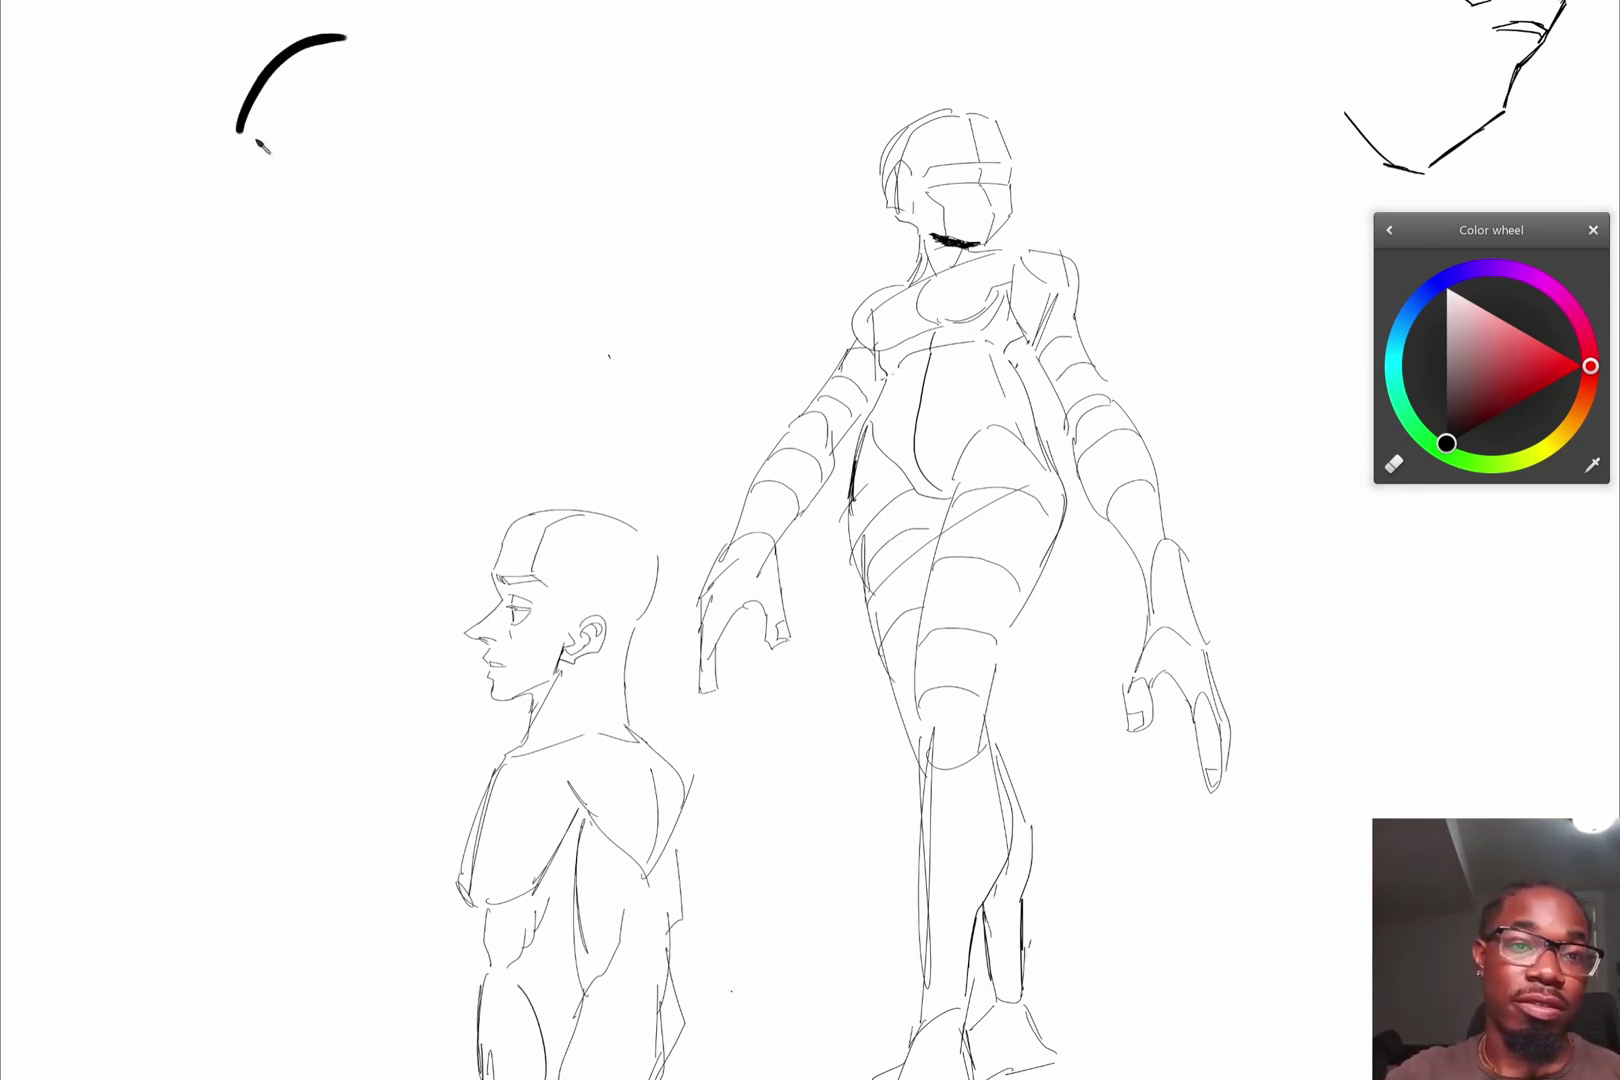
key("ctrl+z")
Reduce the brush size to 21 px, look at the Canvas commands, and hide the interface again.
key("s")
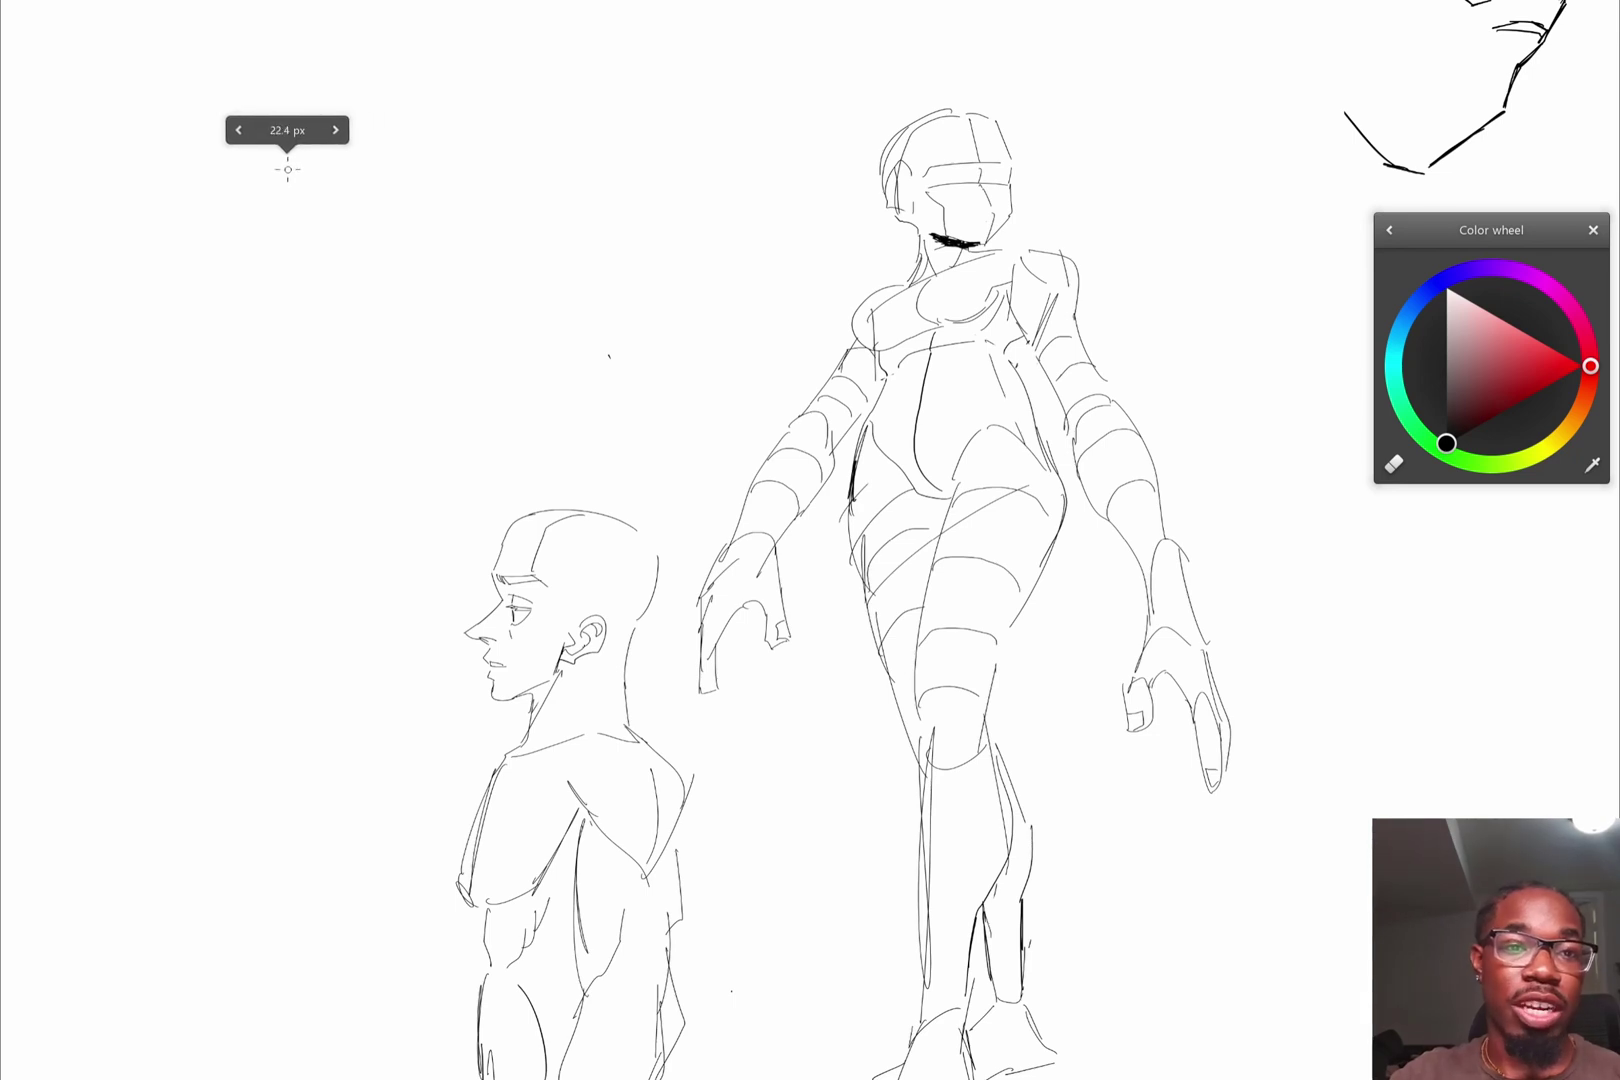
left_click_drag(312, 50, 245, 190)
left_click(224, 6)
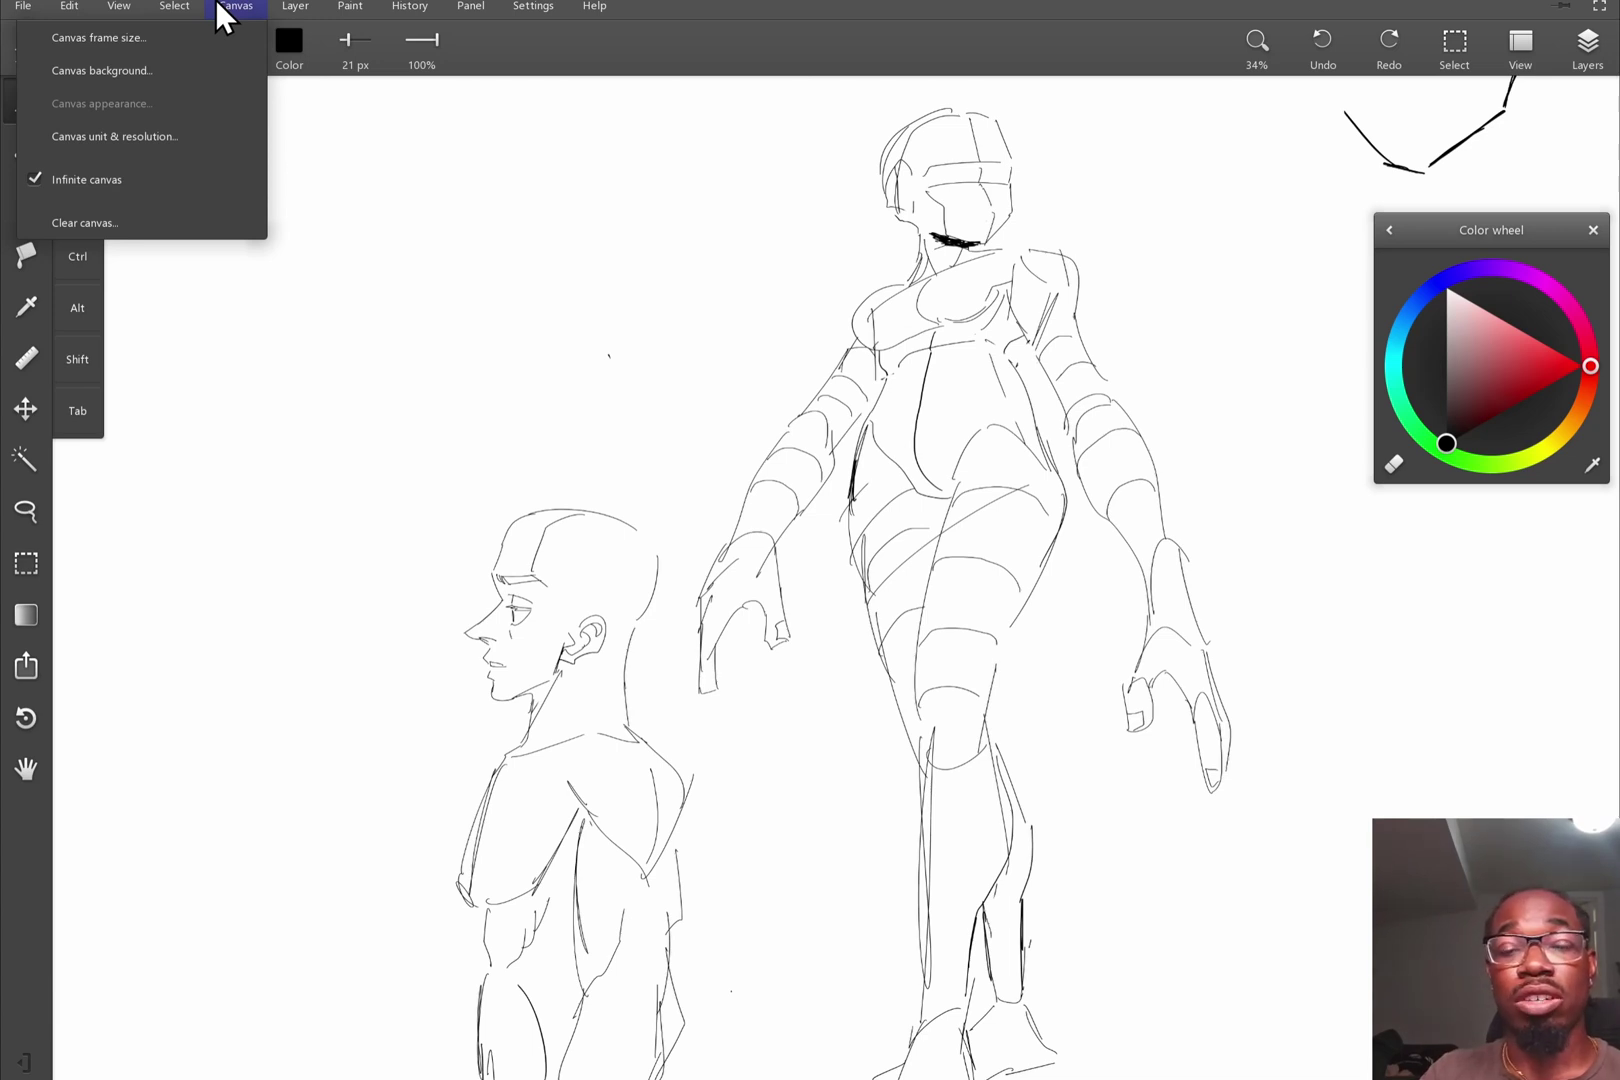
left_click(732, 384)
key("Tab")
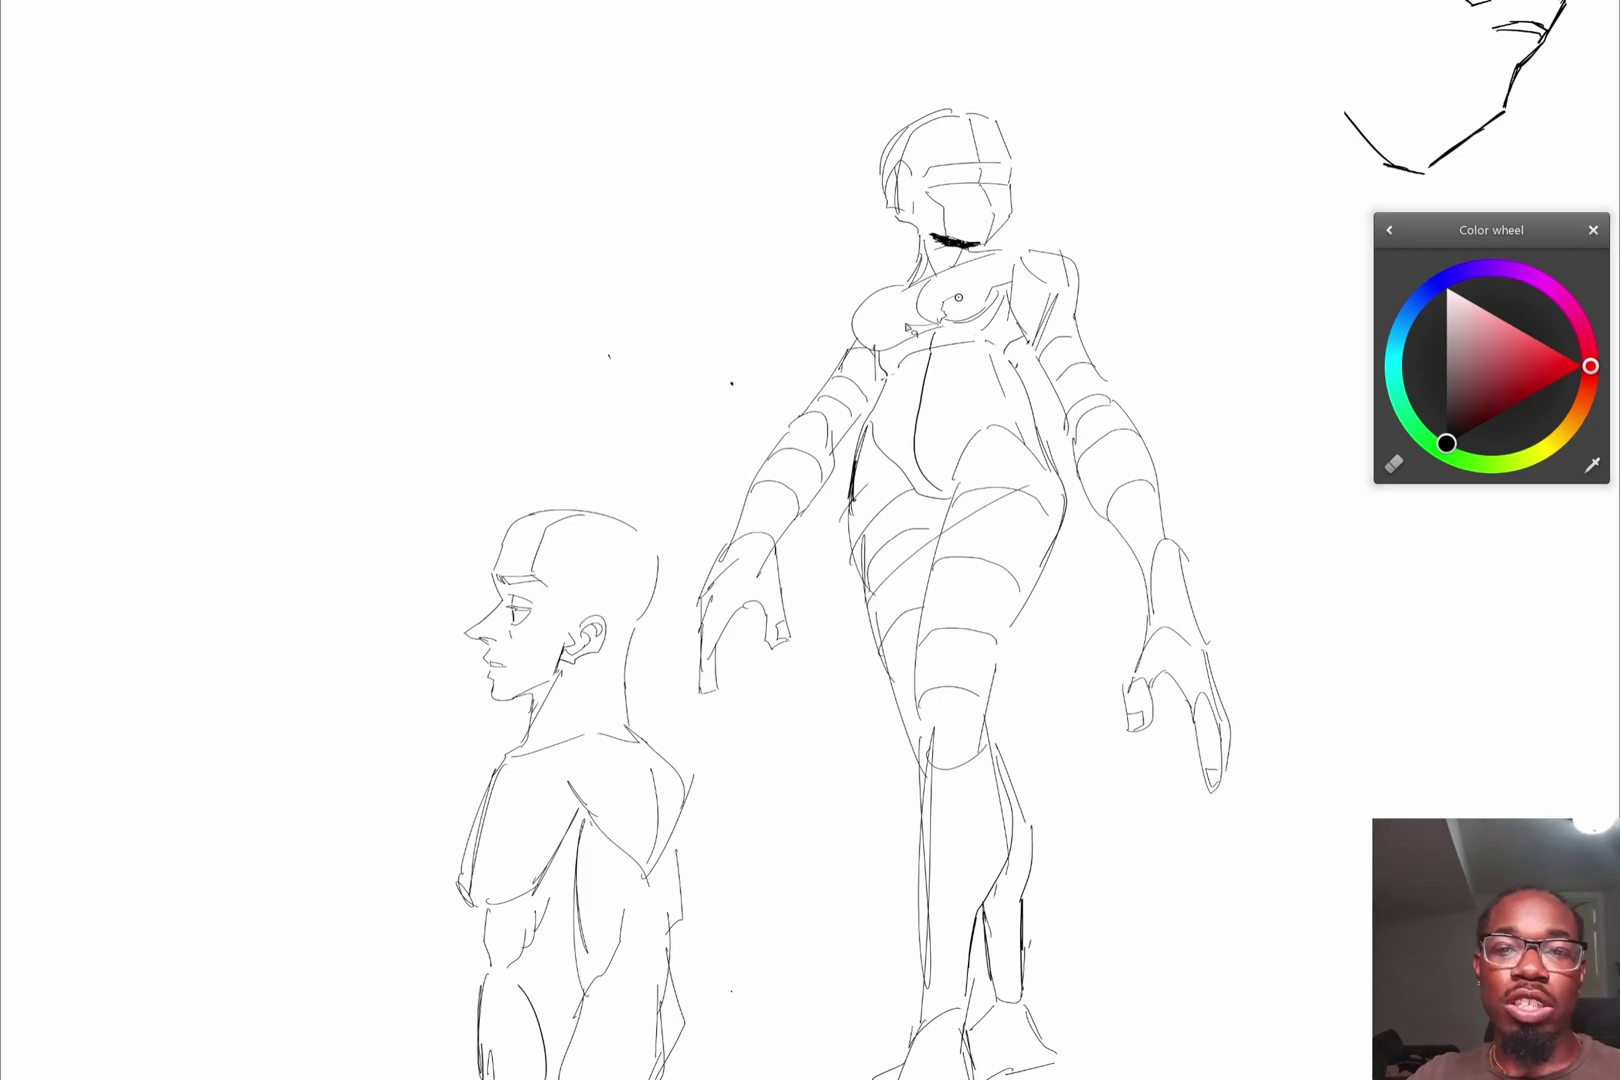
Lasso a small area of the standing figure's chest, shift it slightly, and leave the full-screen view.
left_click_drag(943, 277, 951, 291)
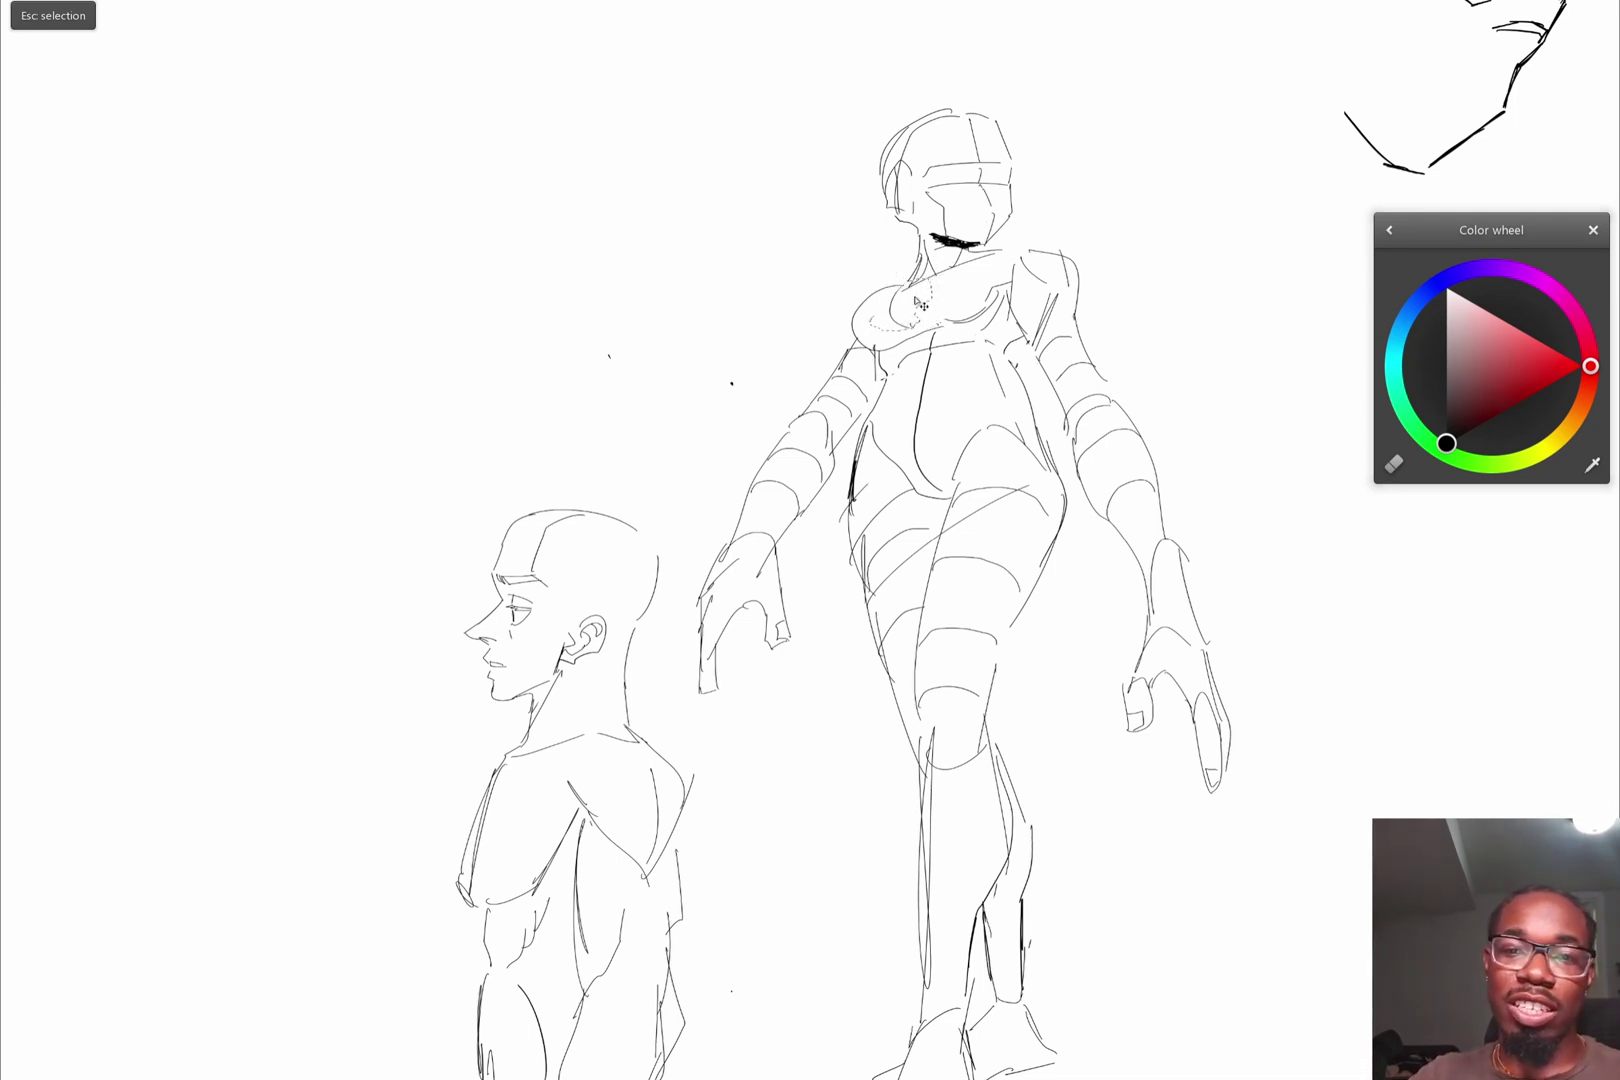
mouse_move(921, 303)
left_mouse_down()
mouse_move(885, 298)
mouse_move(926, 313)
left_mouse_up()
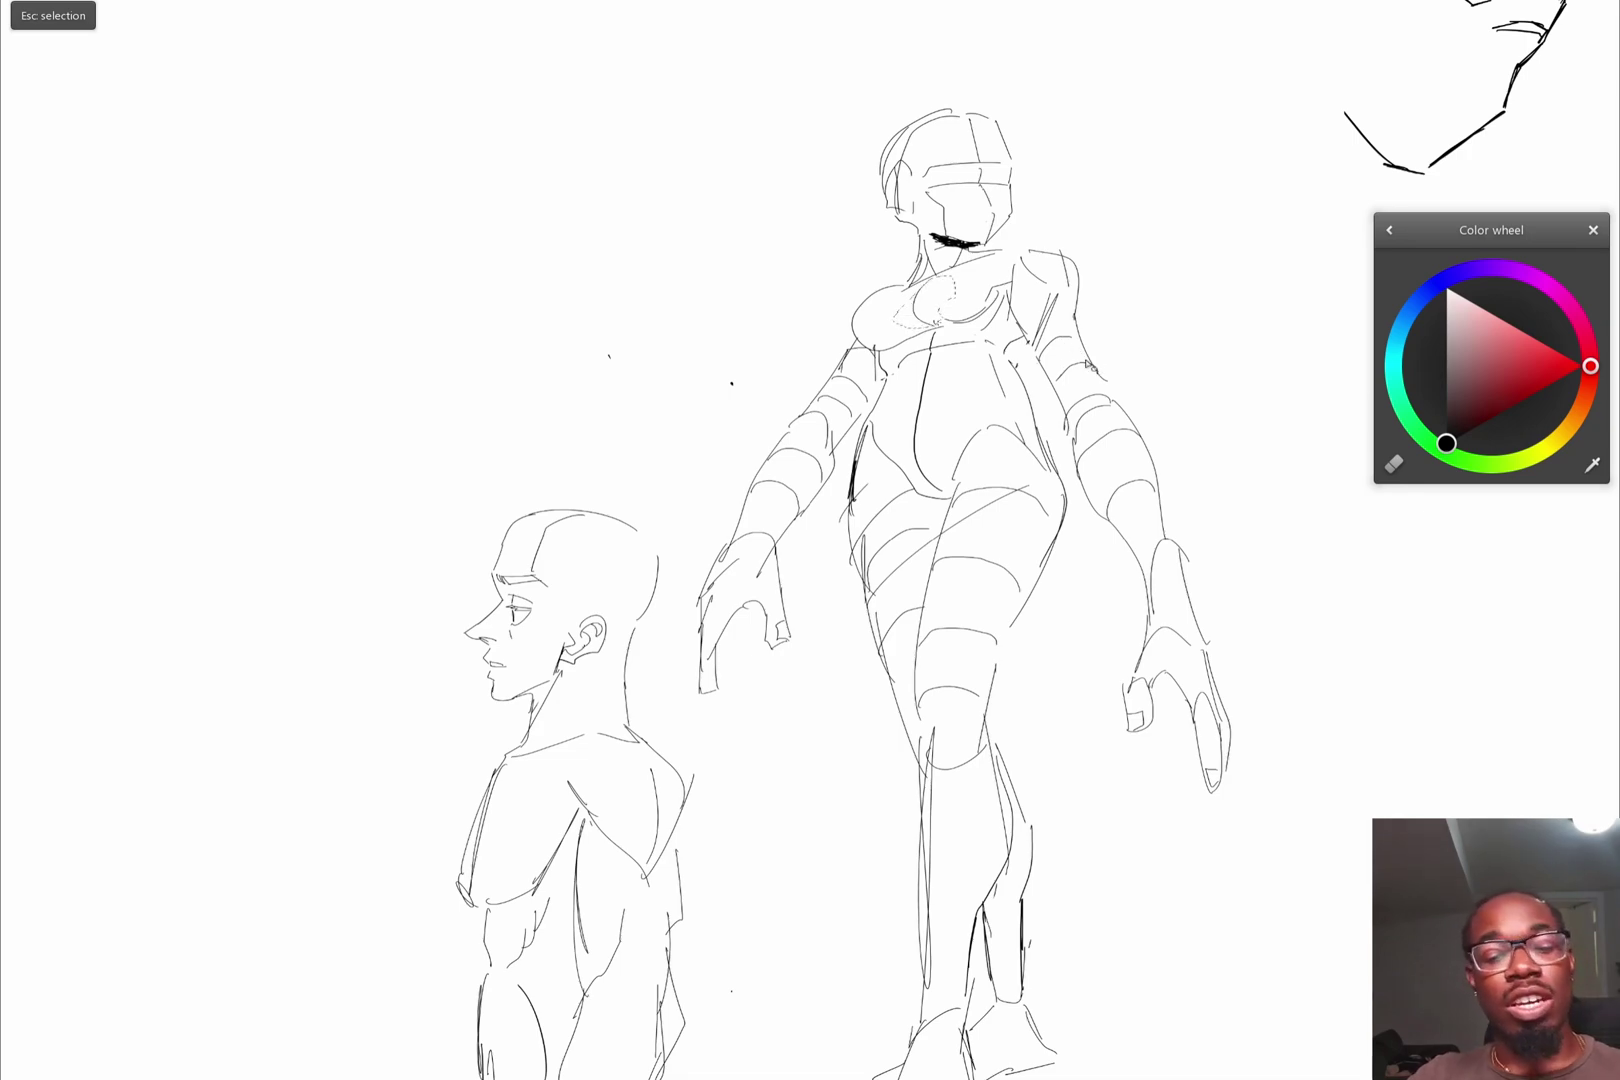
mouse_move(1, 6)
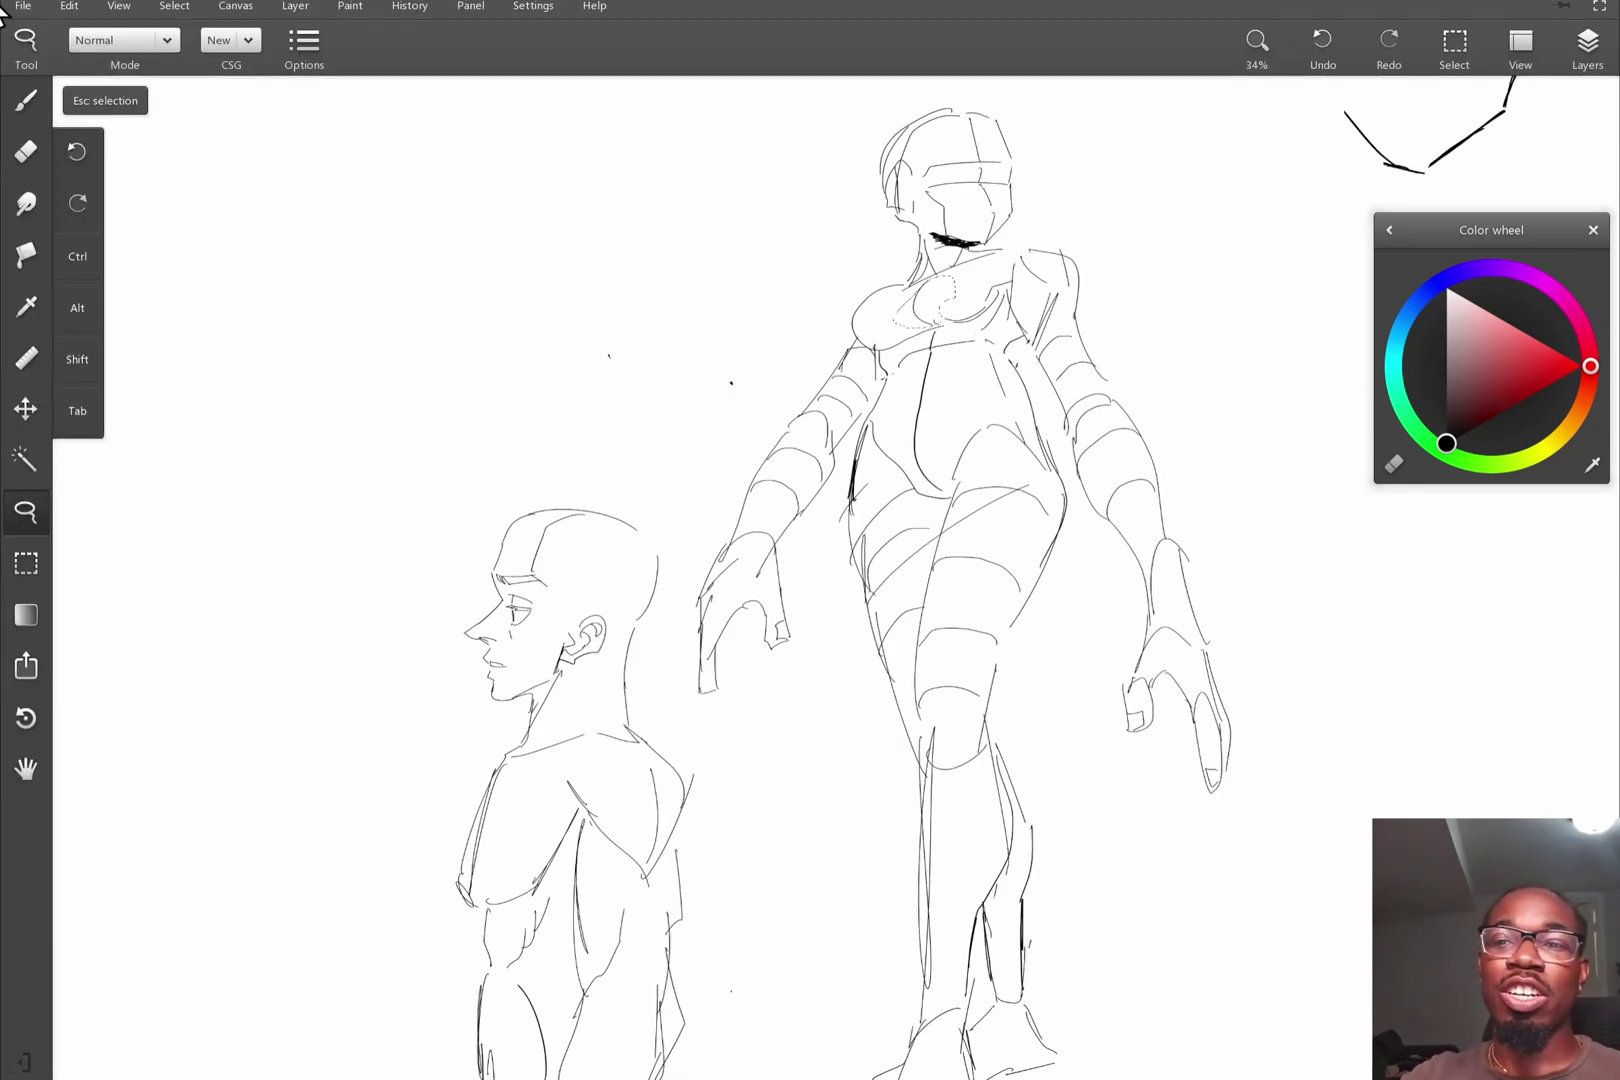
left_click(1598, 8)
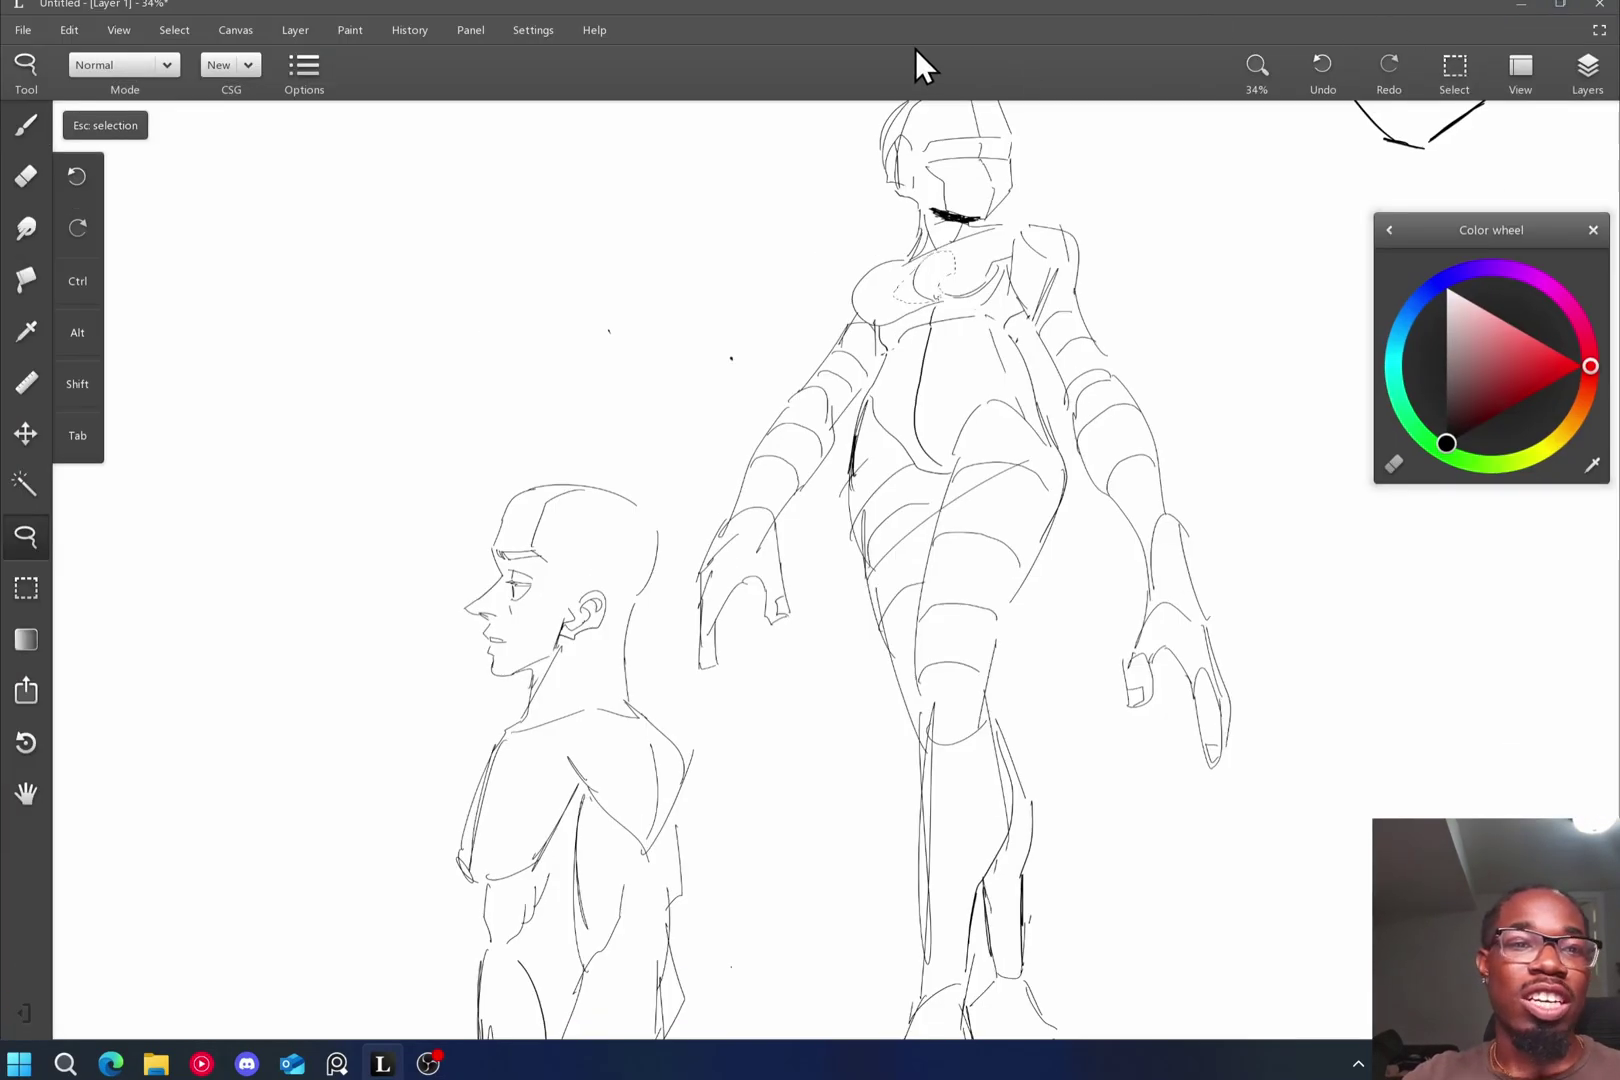
Look through the adjustment and editing options available for the lassoed selection.
left_click(1460, 68)
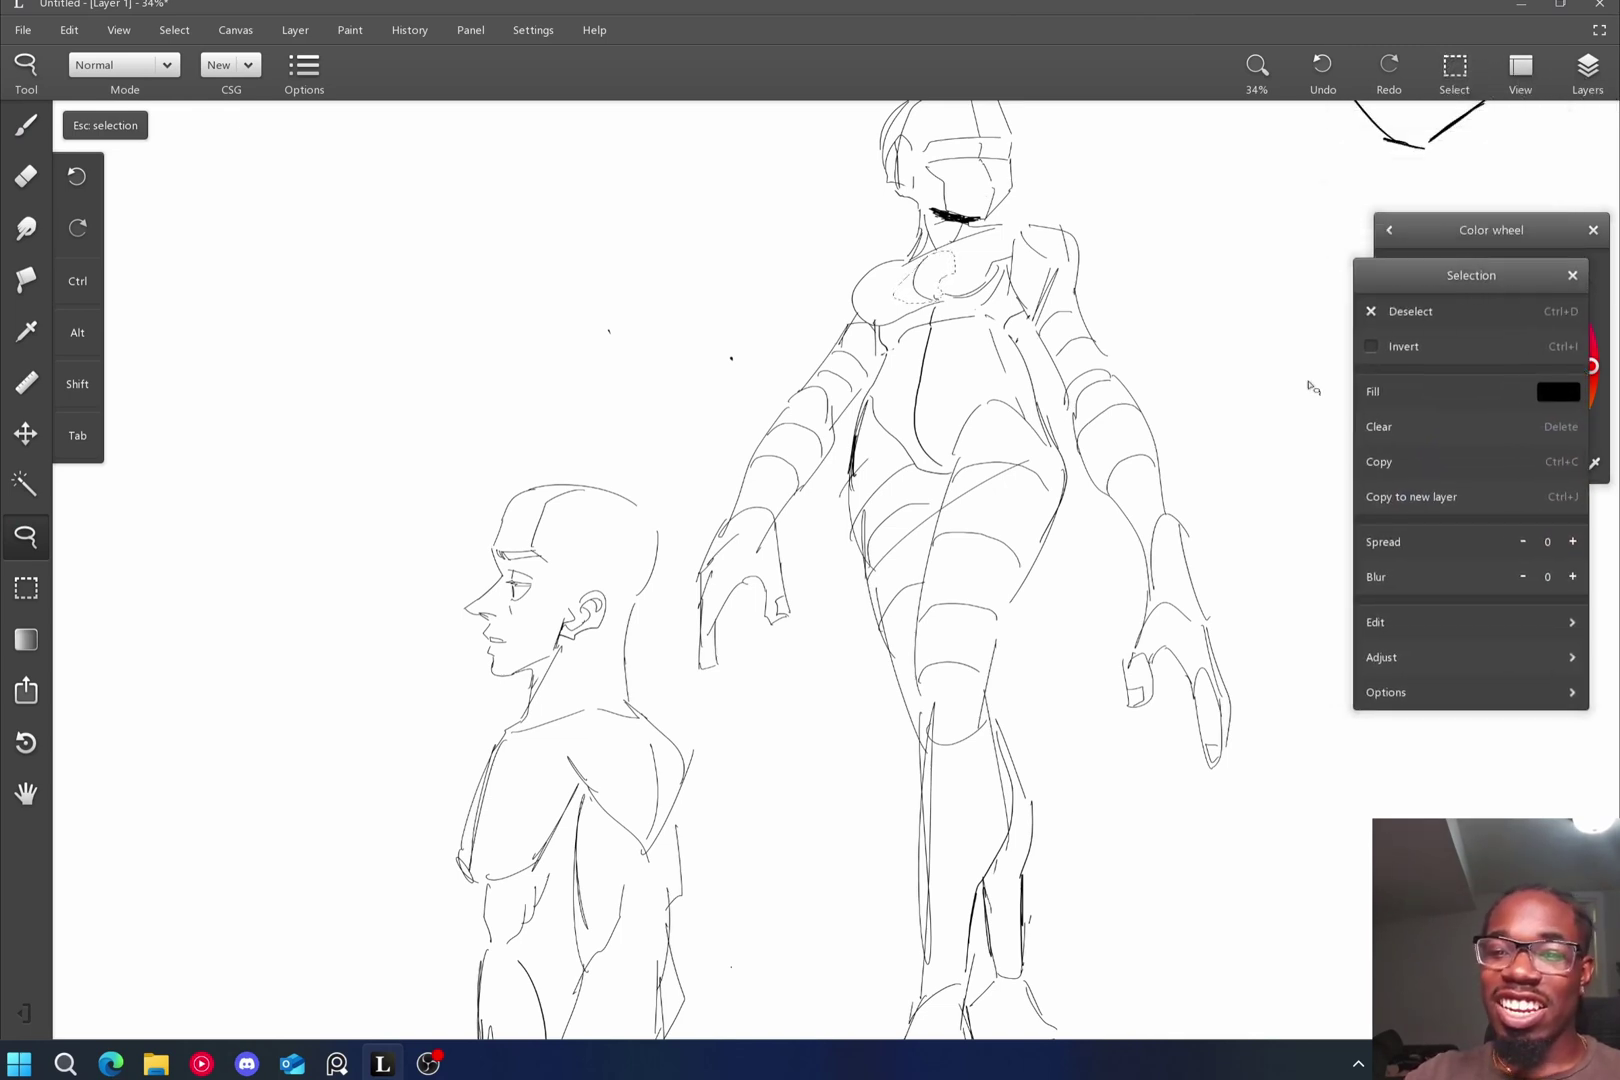
left_click(1406, 654)
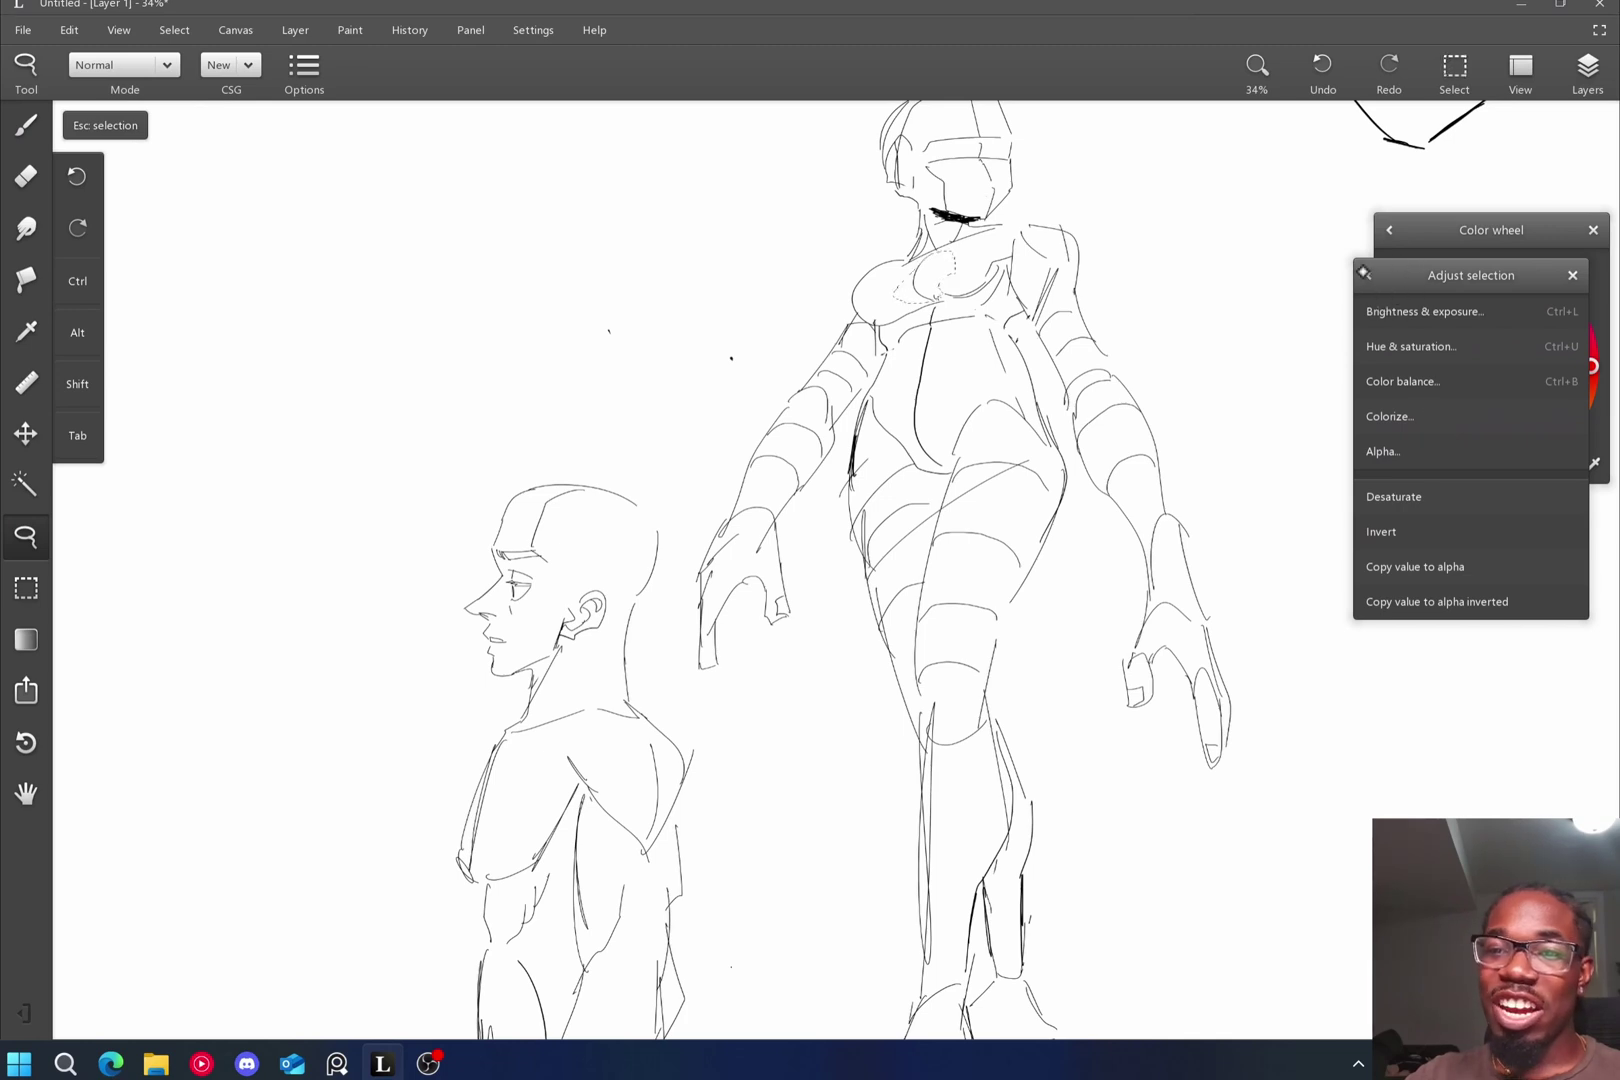
left_click(1362, 272)
left_click(1385, 620)
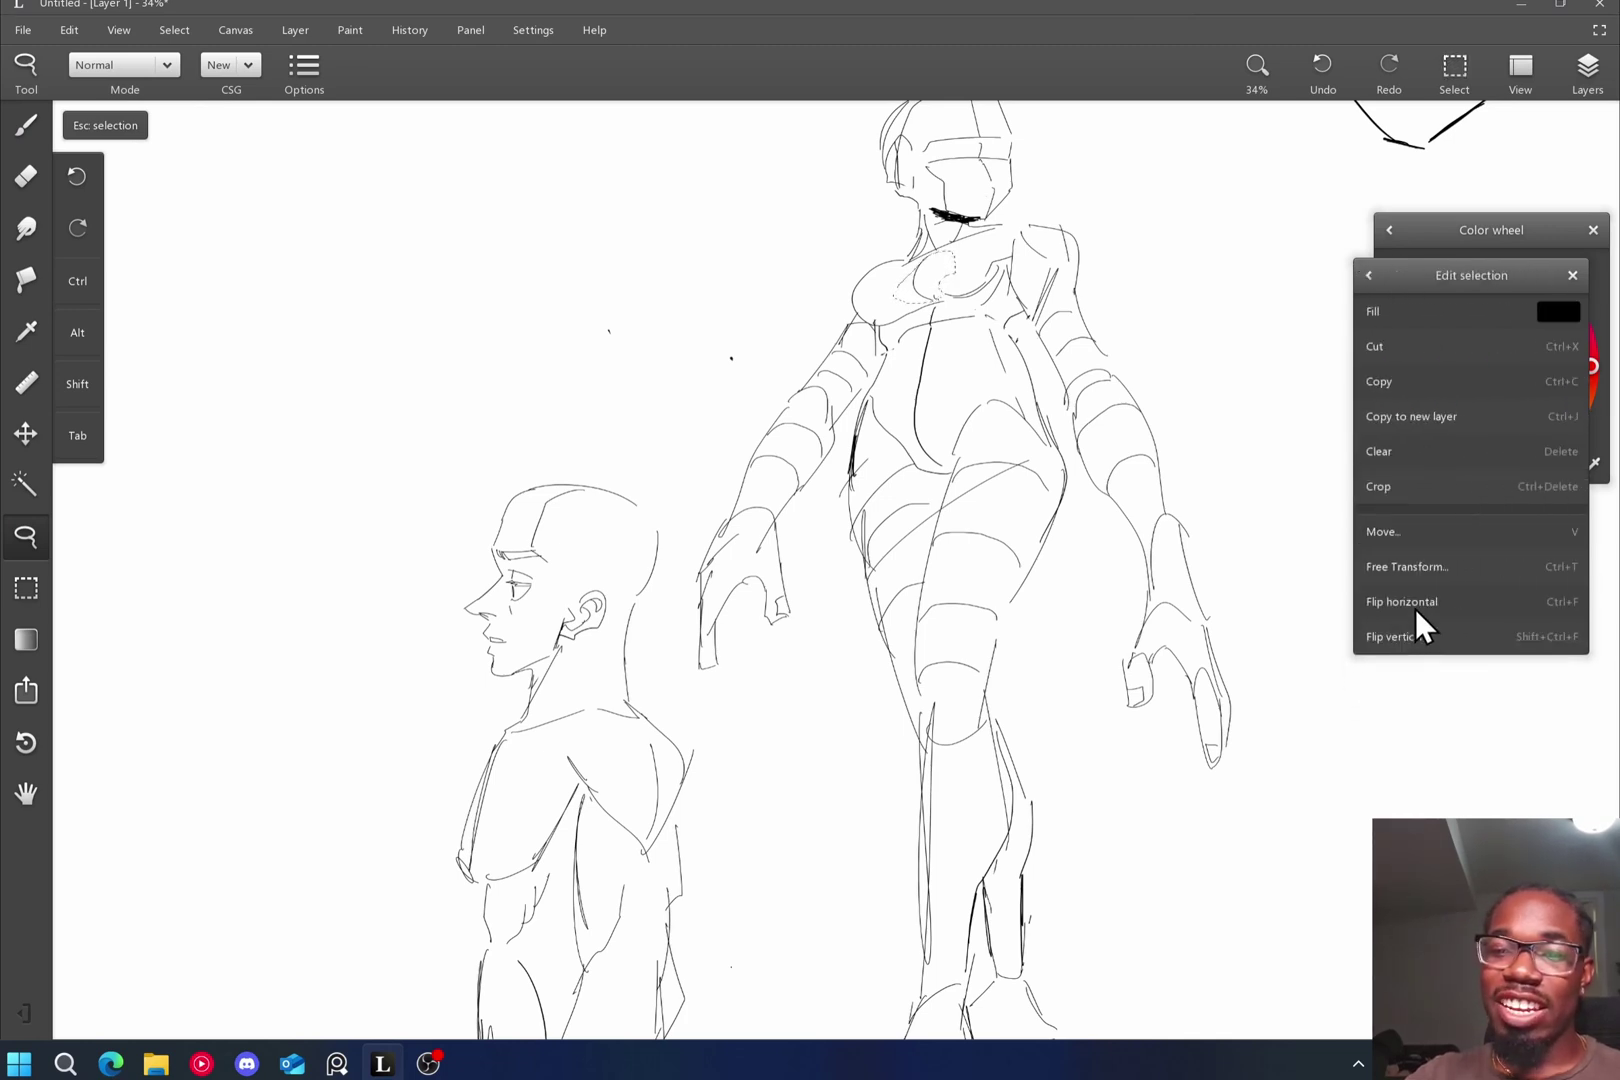
Free-transform the selected chest area with a slight nudge, try the Flip X option on and off, and apply the transform.
left_click(1458, 566)
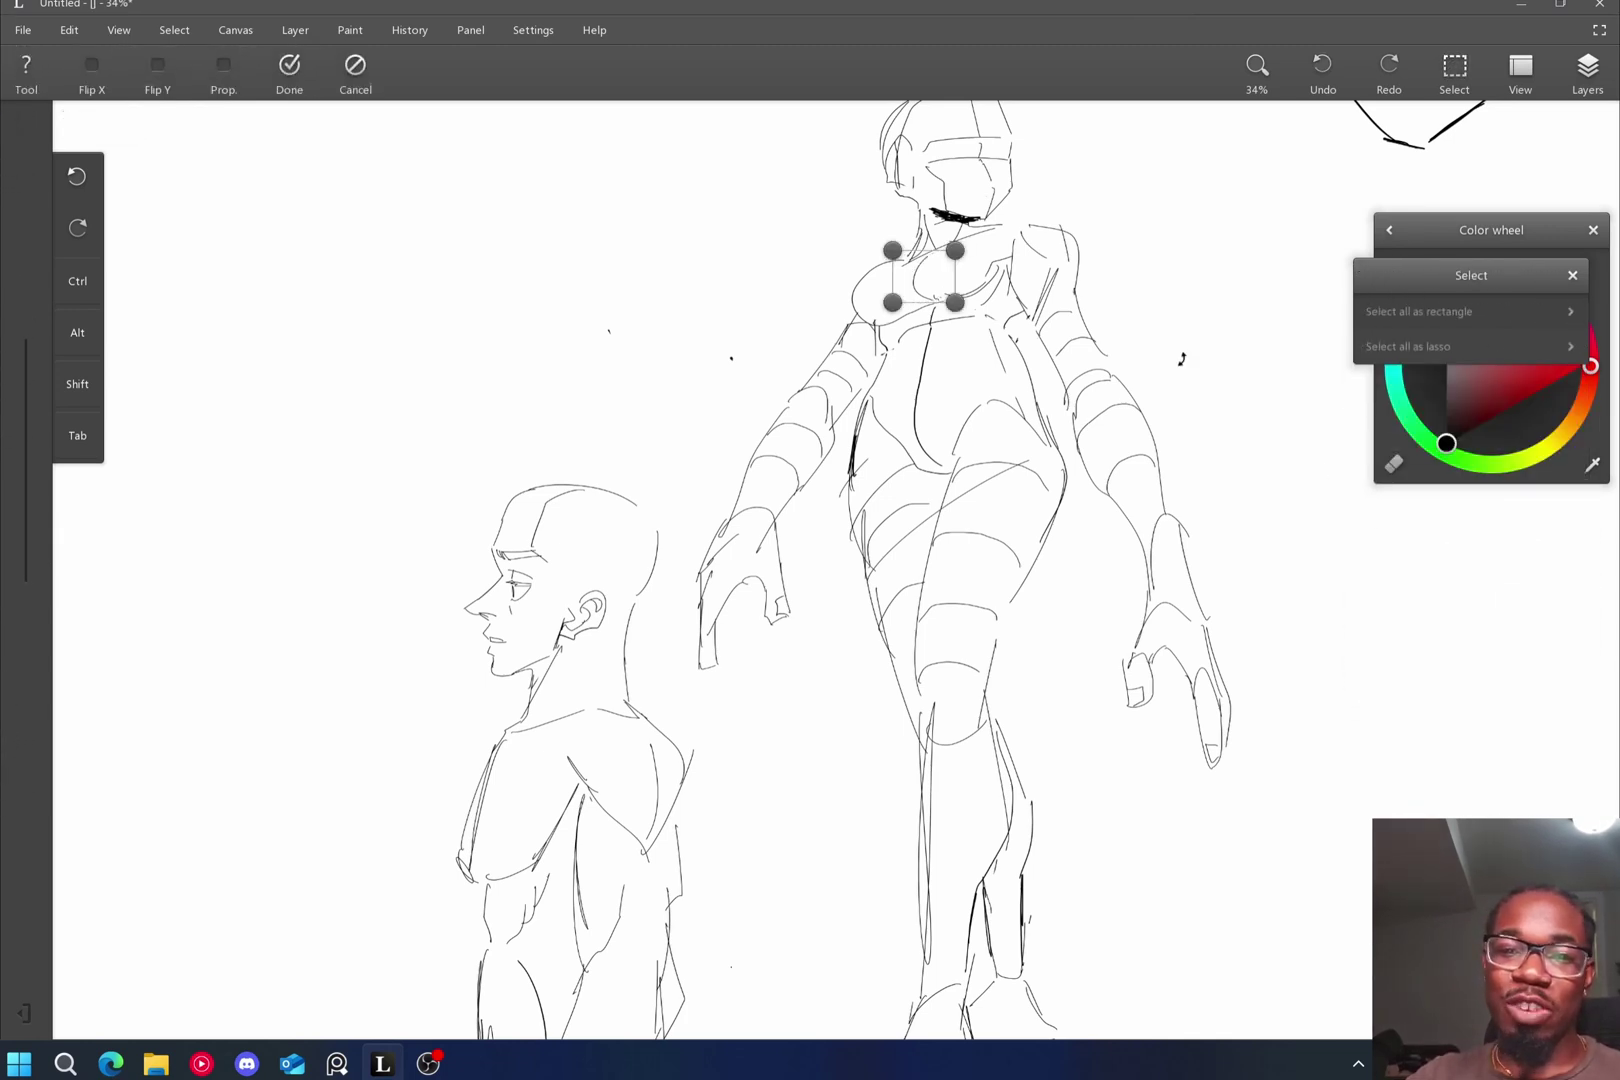
left_click_drag(929, 272, 940, 279)
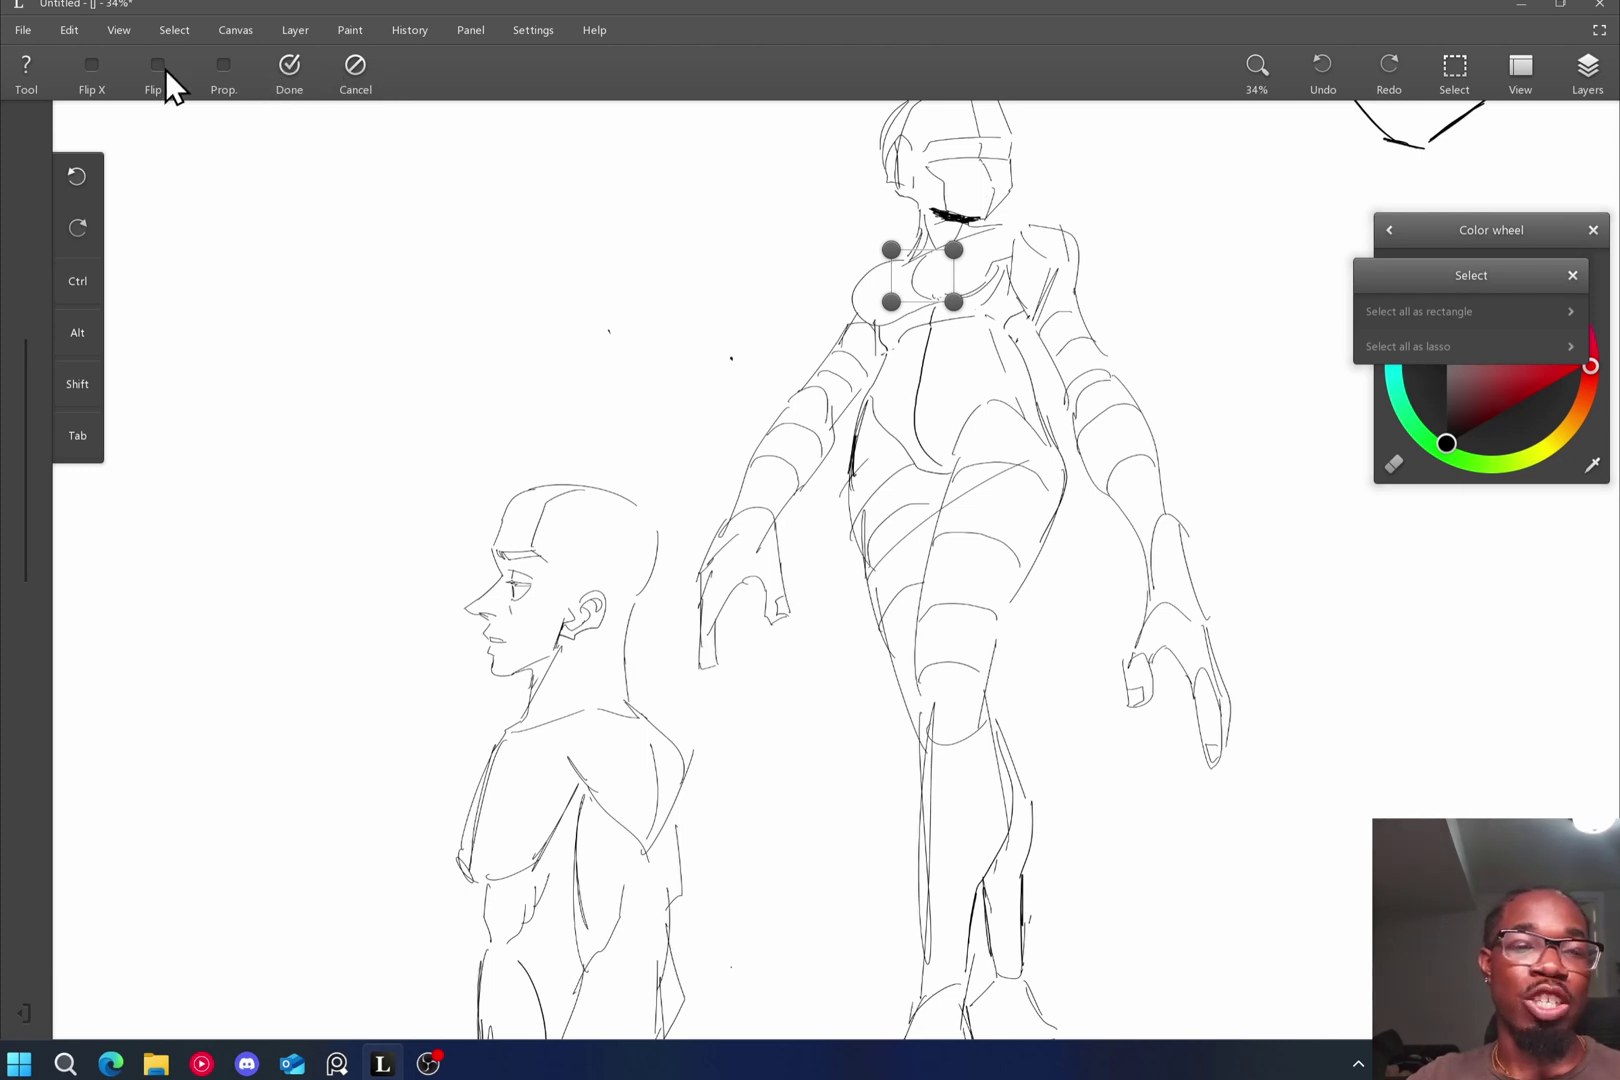
left_click(92, 66)
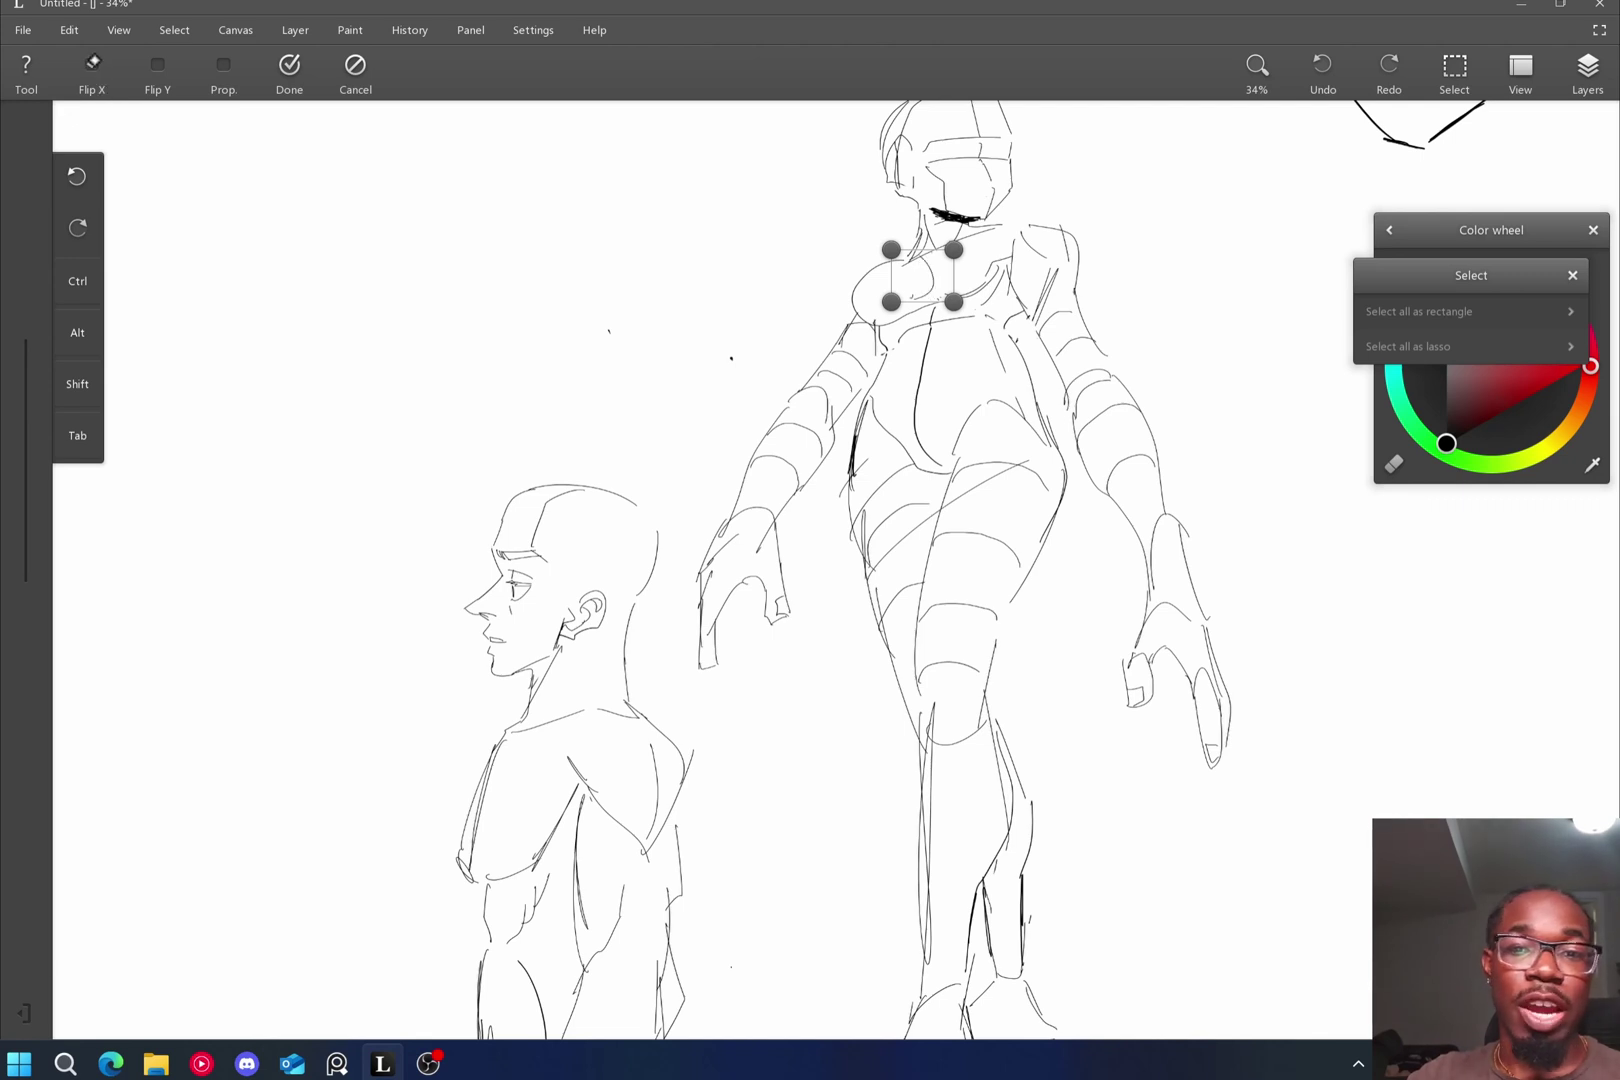
left_click(92, 68)
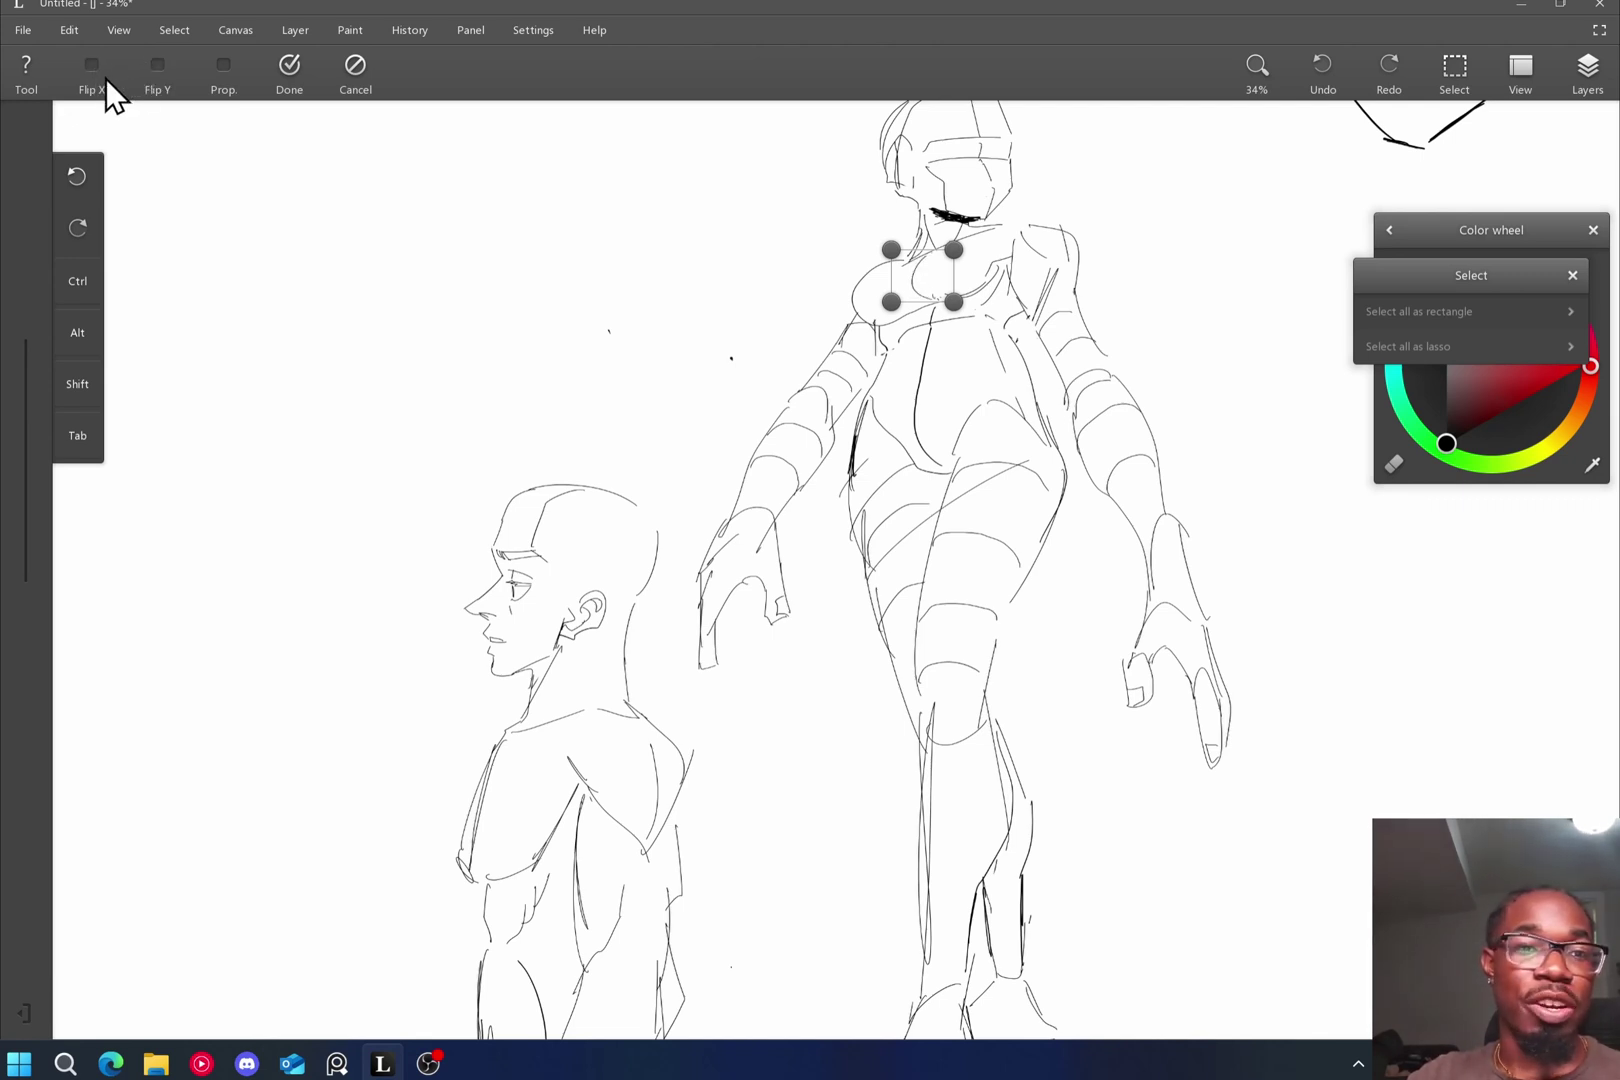
left_click(290, 68)
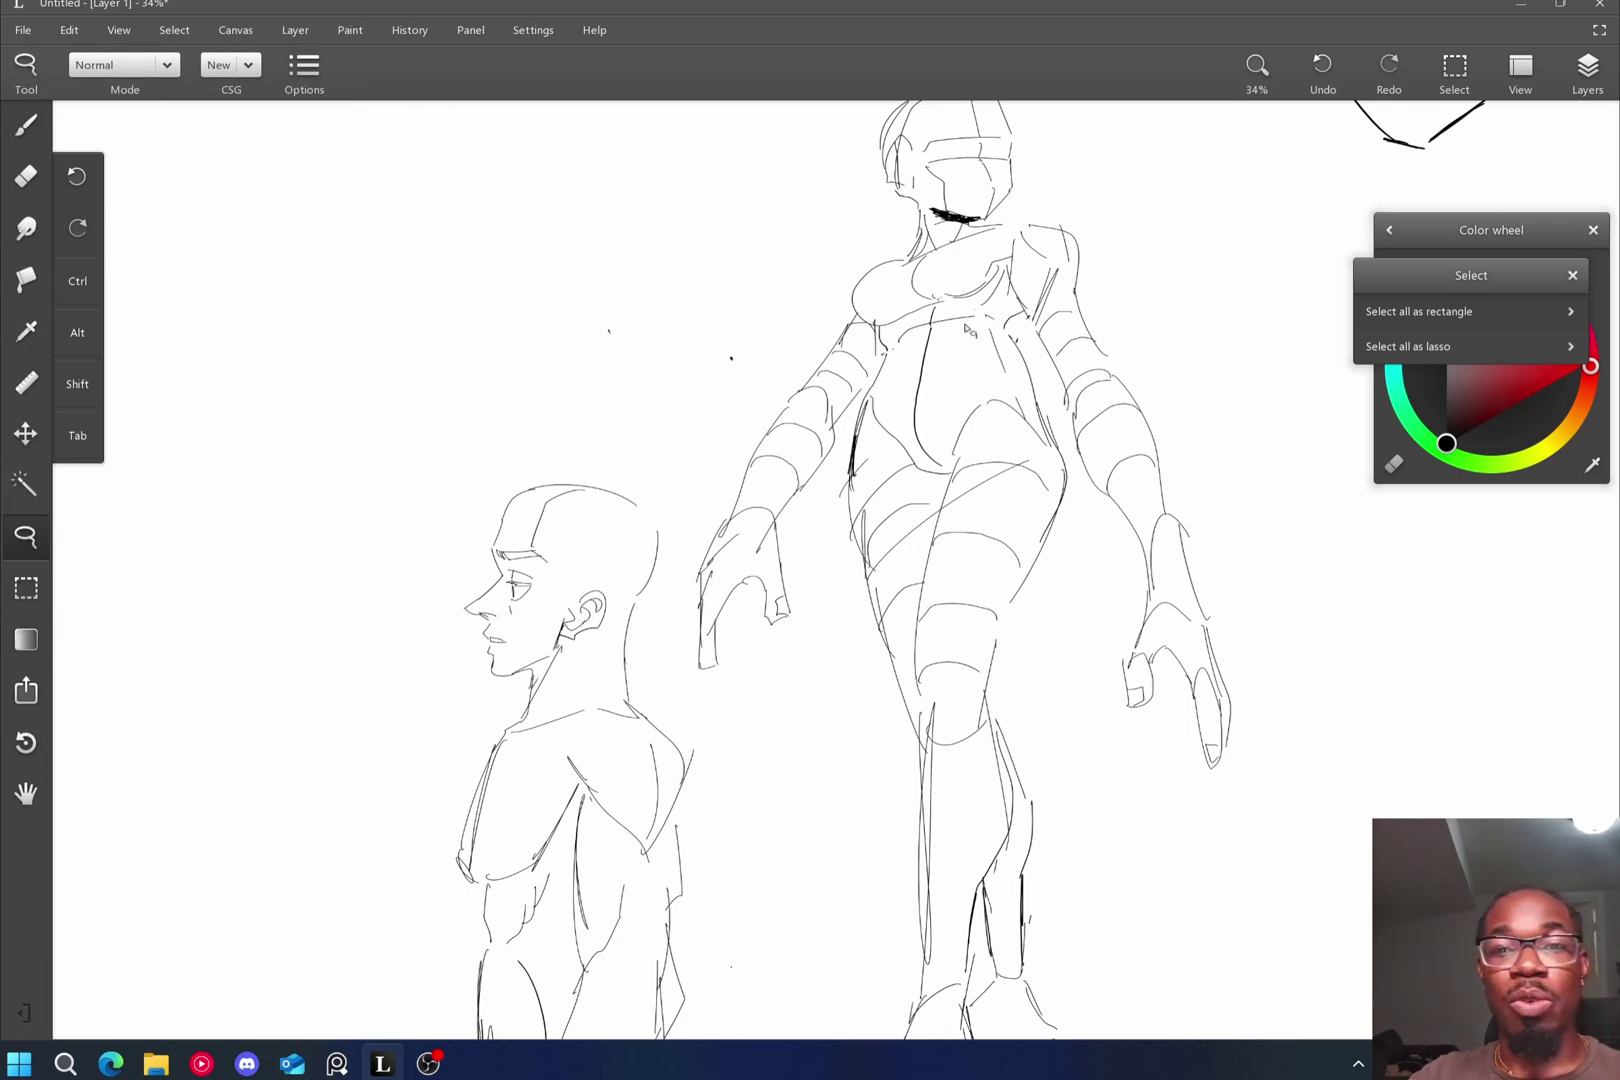
Place the Select panel below the color wheel, and erase the partial face sketch and stray dots around the standing figure.
scroll(484, 569, "down", 3)
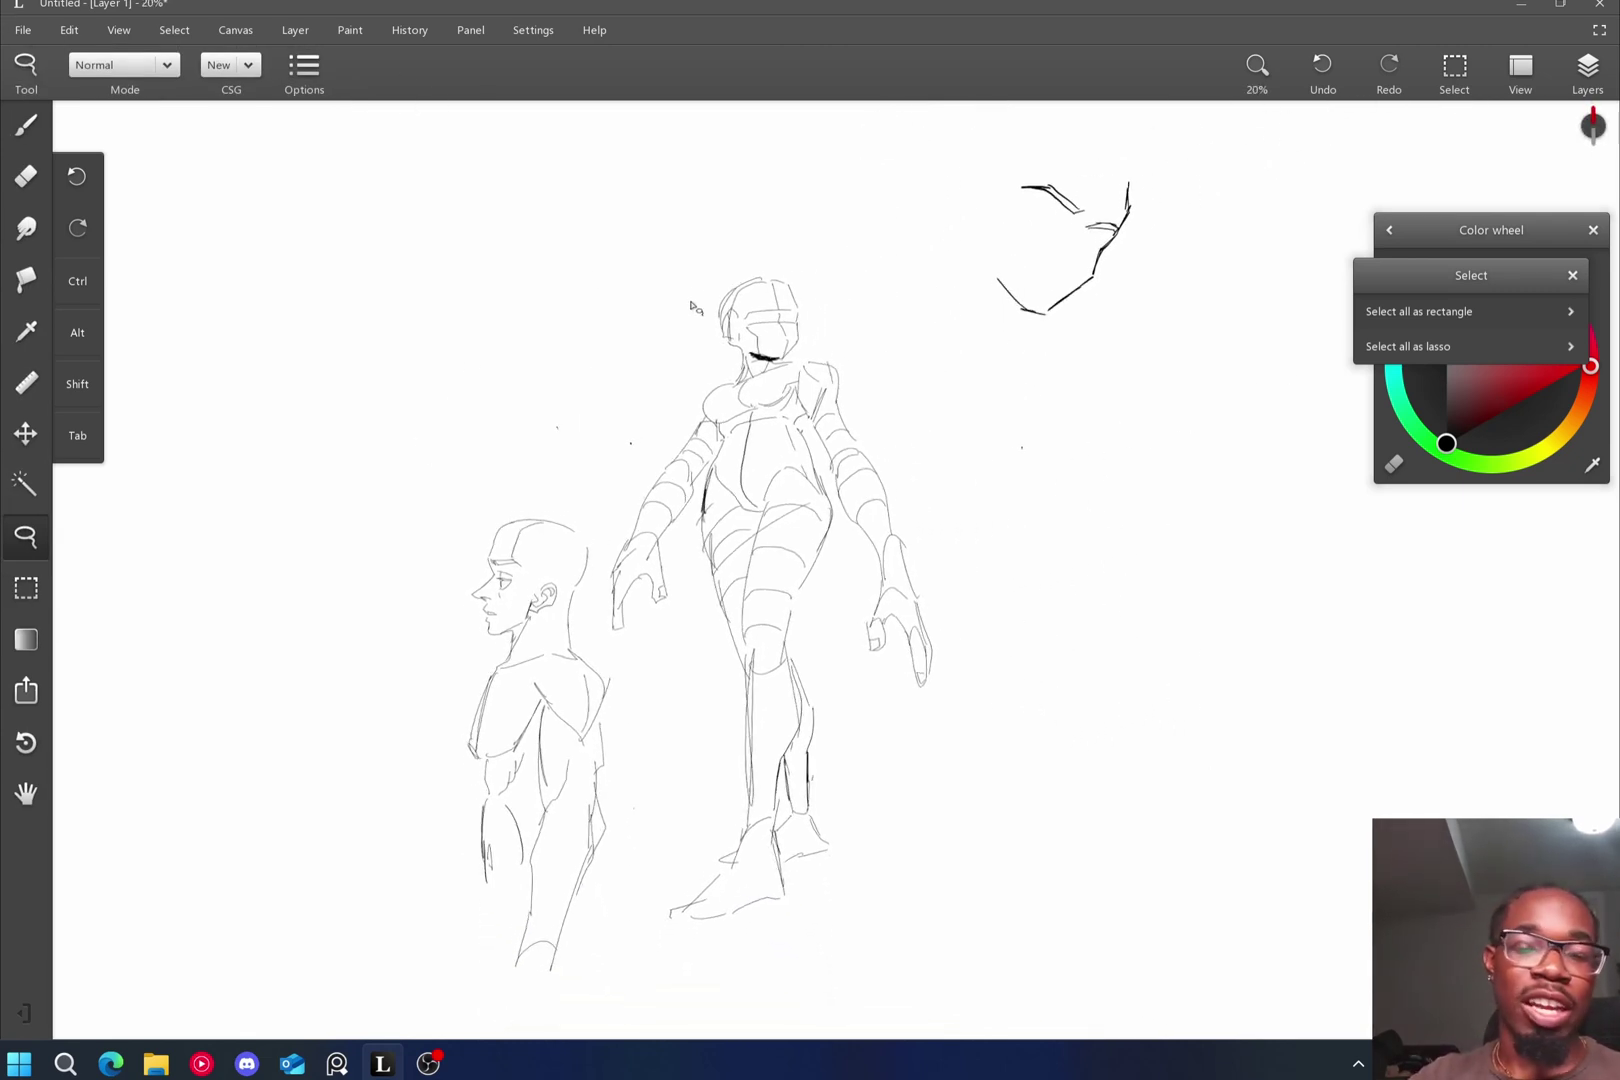
key("e")
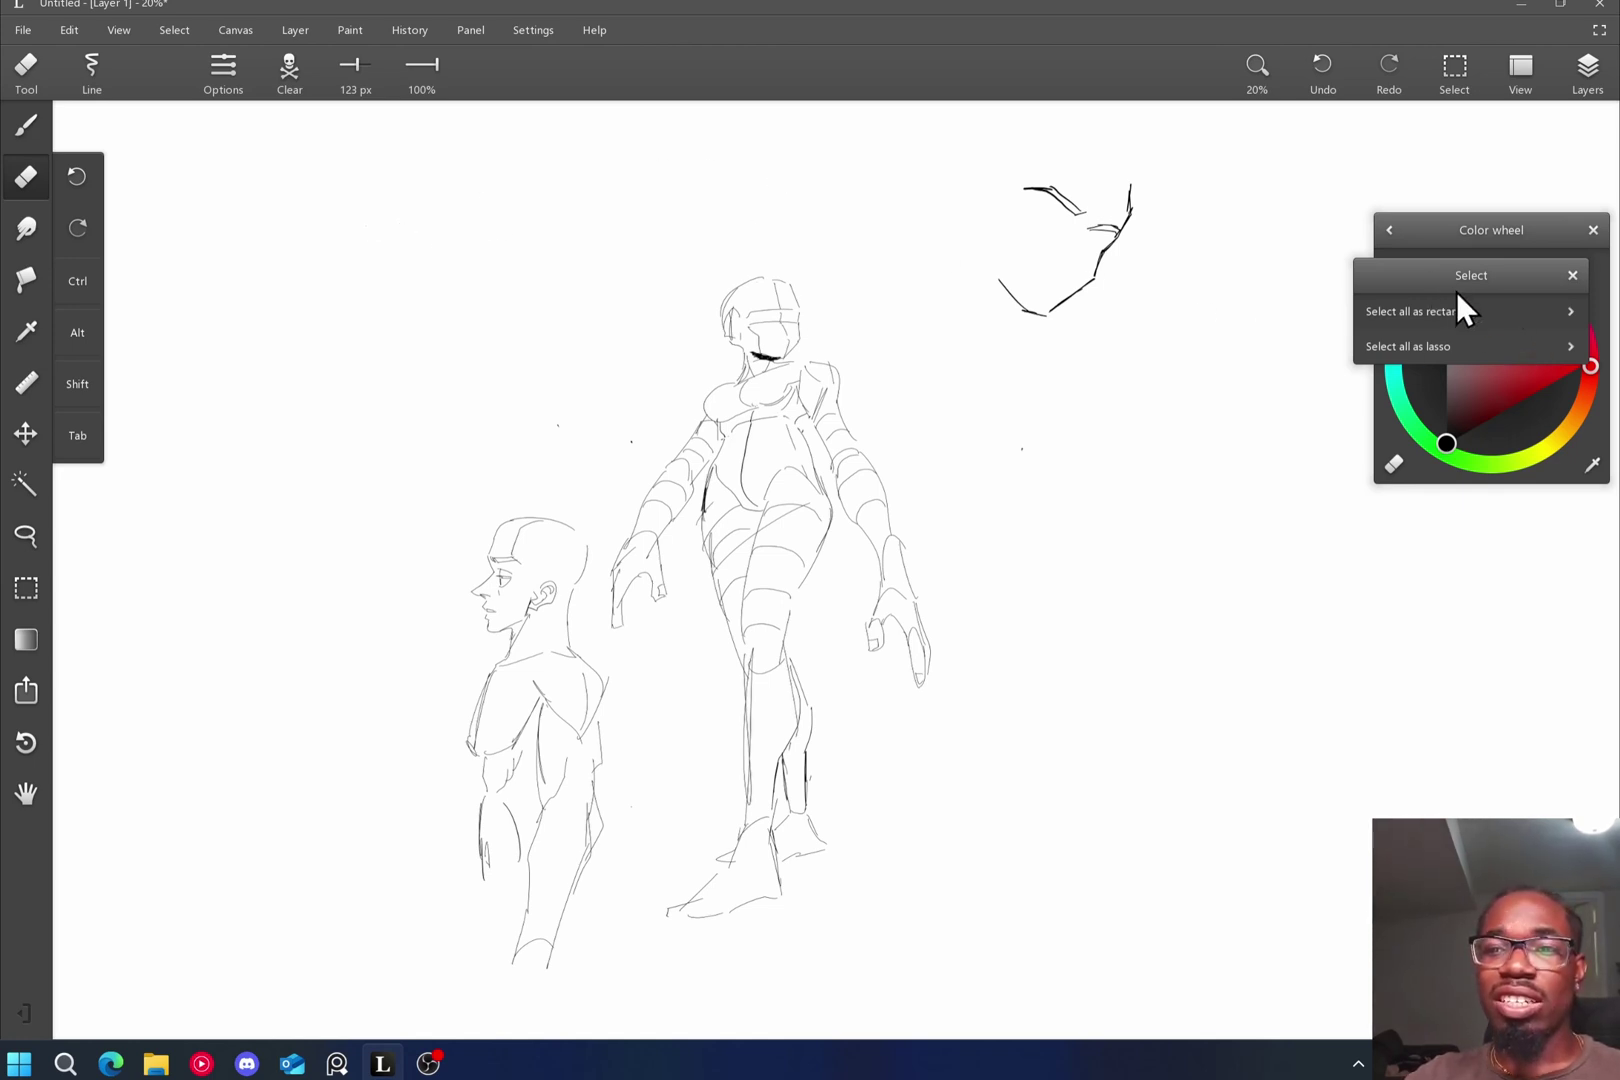
left_click_drag(1445, 272, 1483, 516)
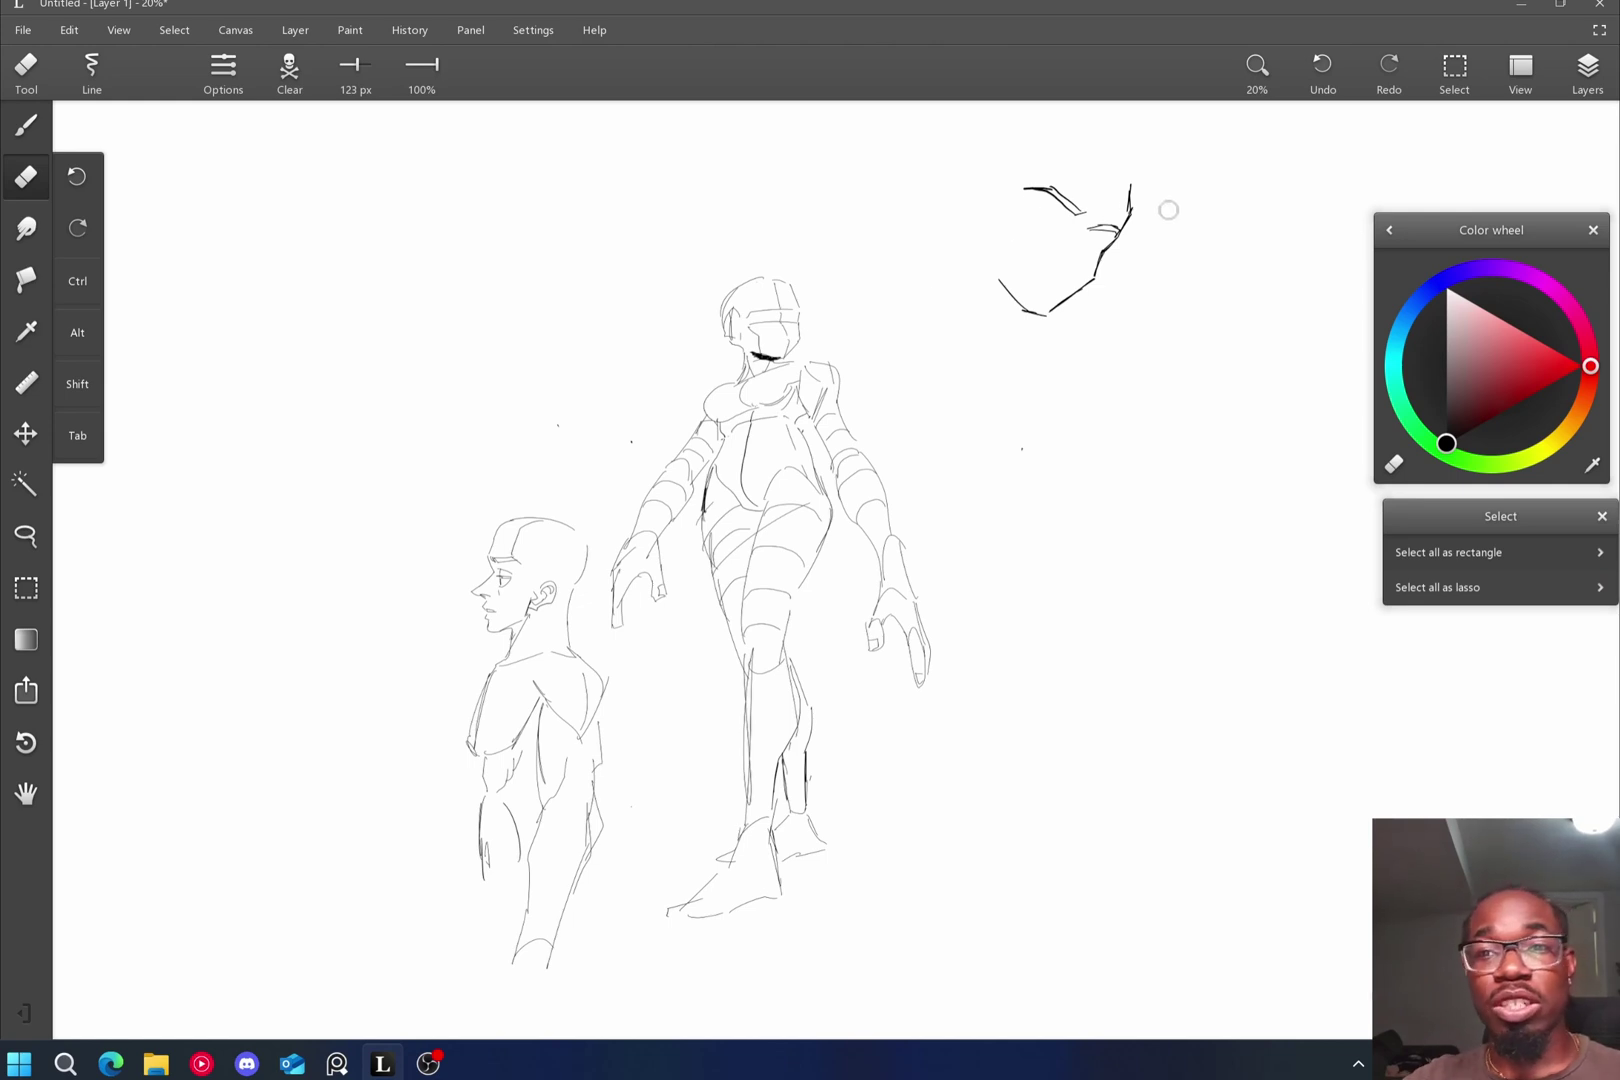
mouse_move(1146, 176)
left_mouse_down()
mouse_move(1056, 305)
mouse_move(1093, 274)
mouse_move(1030, 322)
mouse_move(1033, 285)
mouse_move(1007, 264)
mouse_move(1024, 312)
mouse_move(999, 261)
mouse_move(1054, 231)
mouse_move(1024, 199)
mouse_move(1084, 206)
mouse_move(1015, 188)
mouse_move(1075, 214)
left_mouse_up()
left_click_drag(1029, 429, 1007, 455)
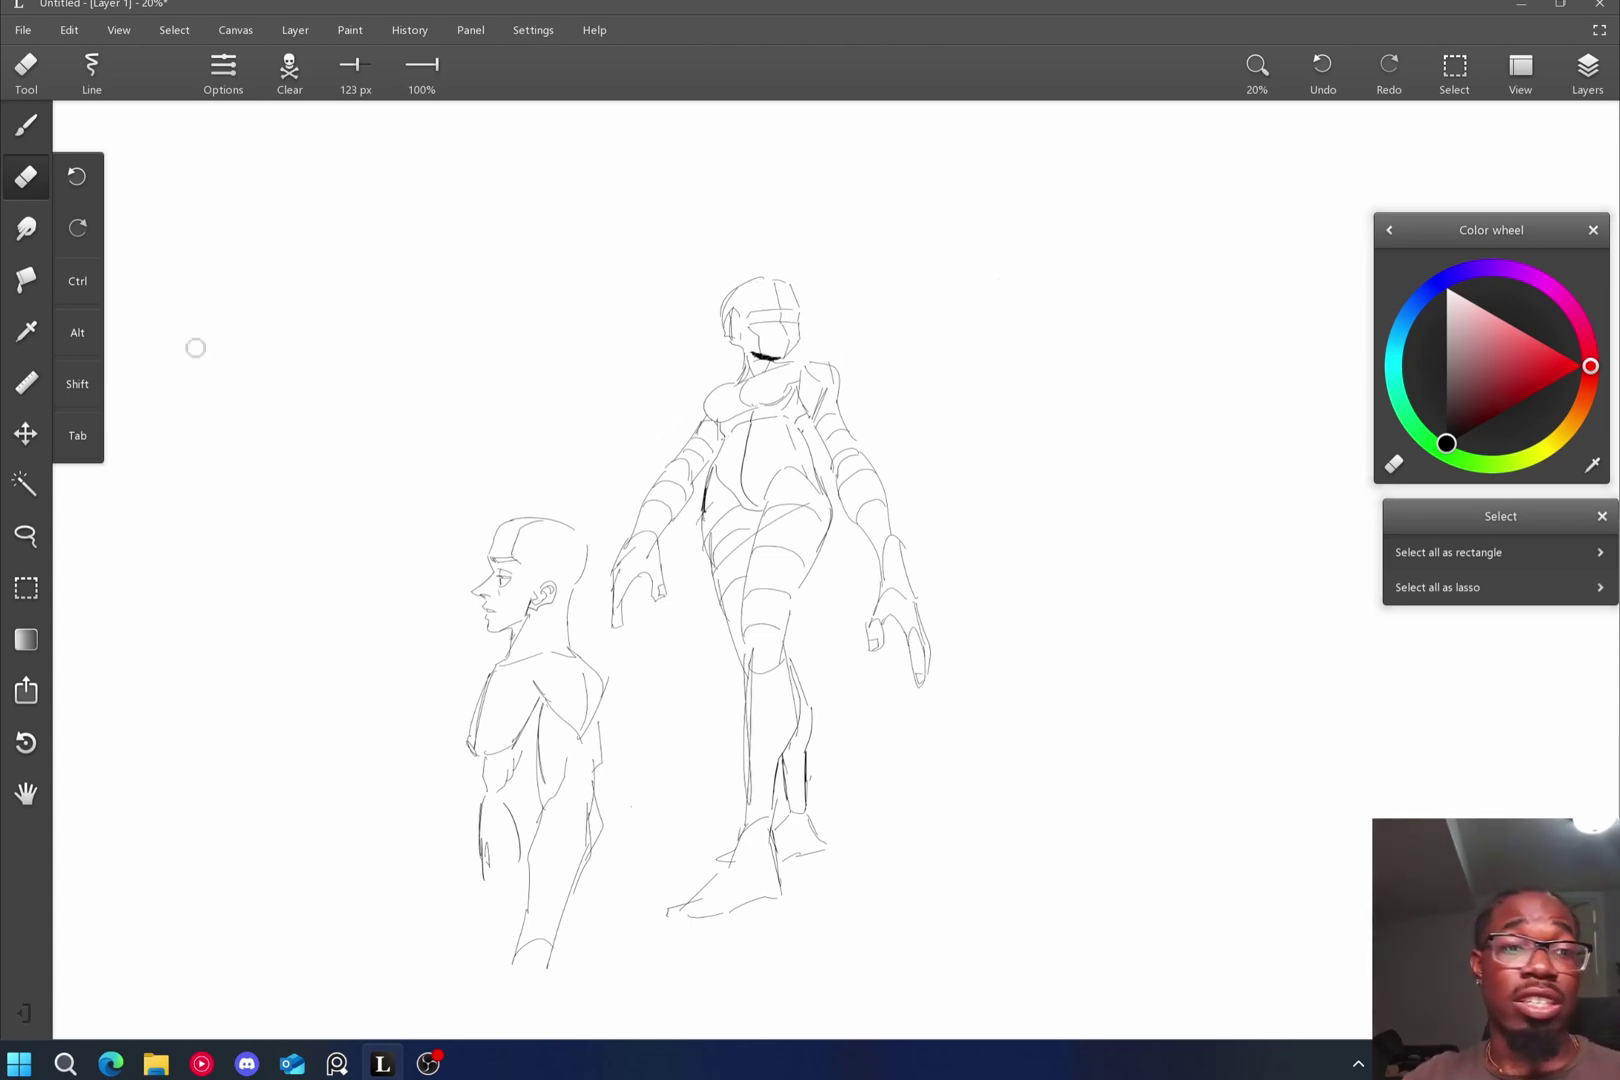
key("l")
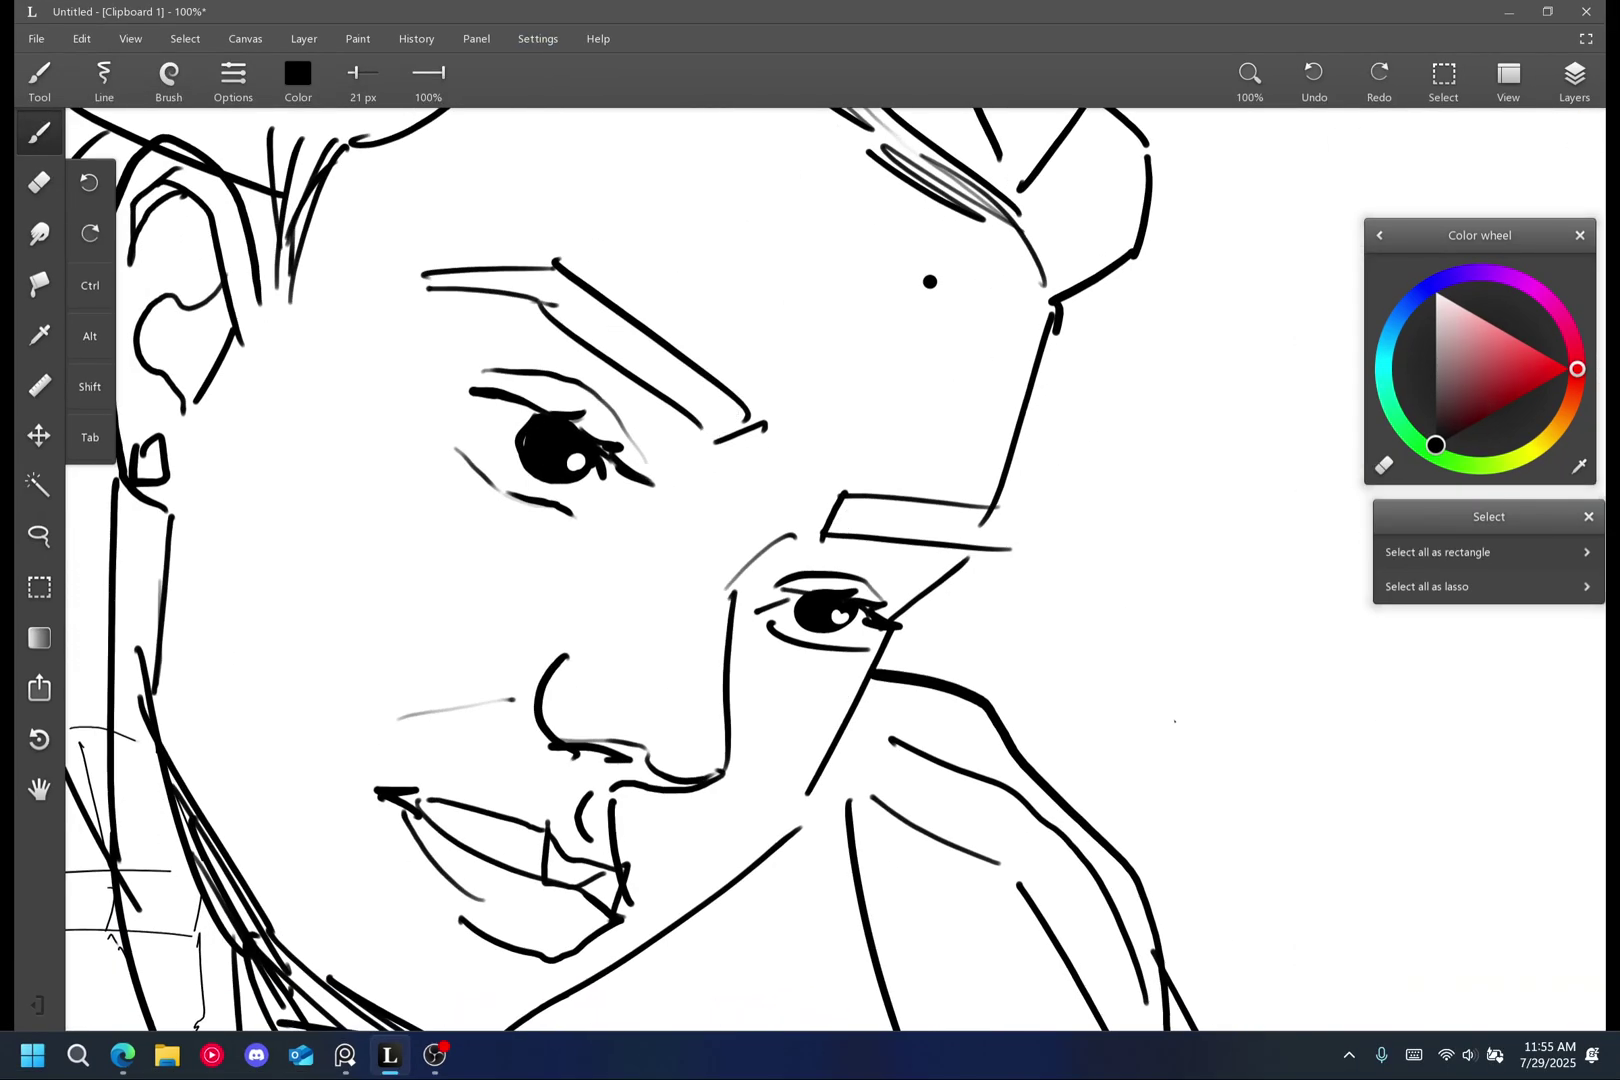
Add short hatch strokes to the inner ends of both eyebrows in the woman's portrait and touch up the nose bridge.
left_click_drag(728, 438, 740, 400)
mouse_move(850, 500)
left_mouse_down()
mouse_move(832, 532)
mouse_move(845, 535)
left_mouse_up()
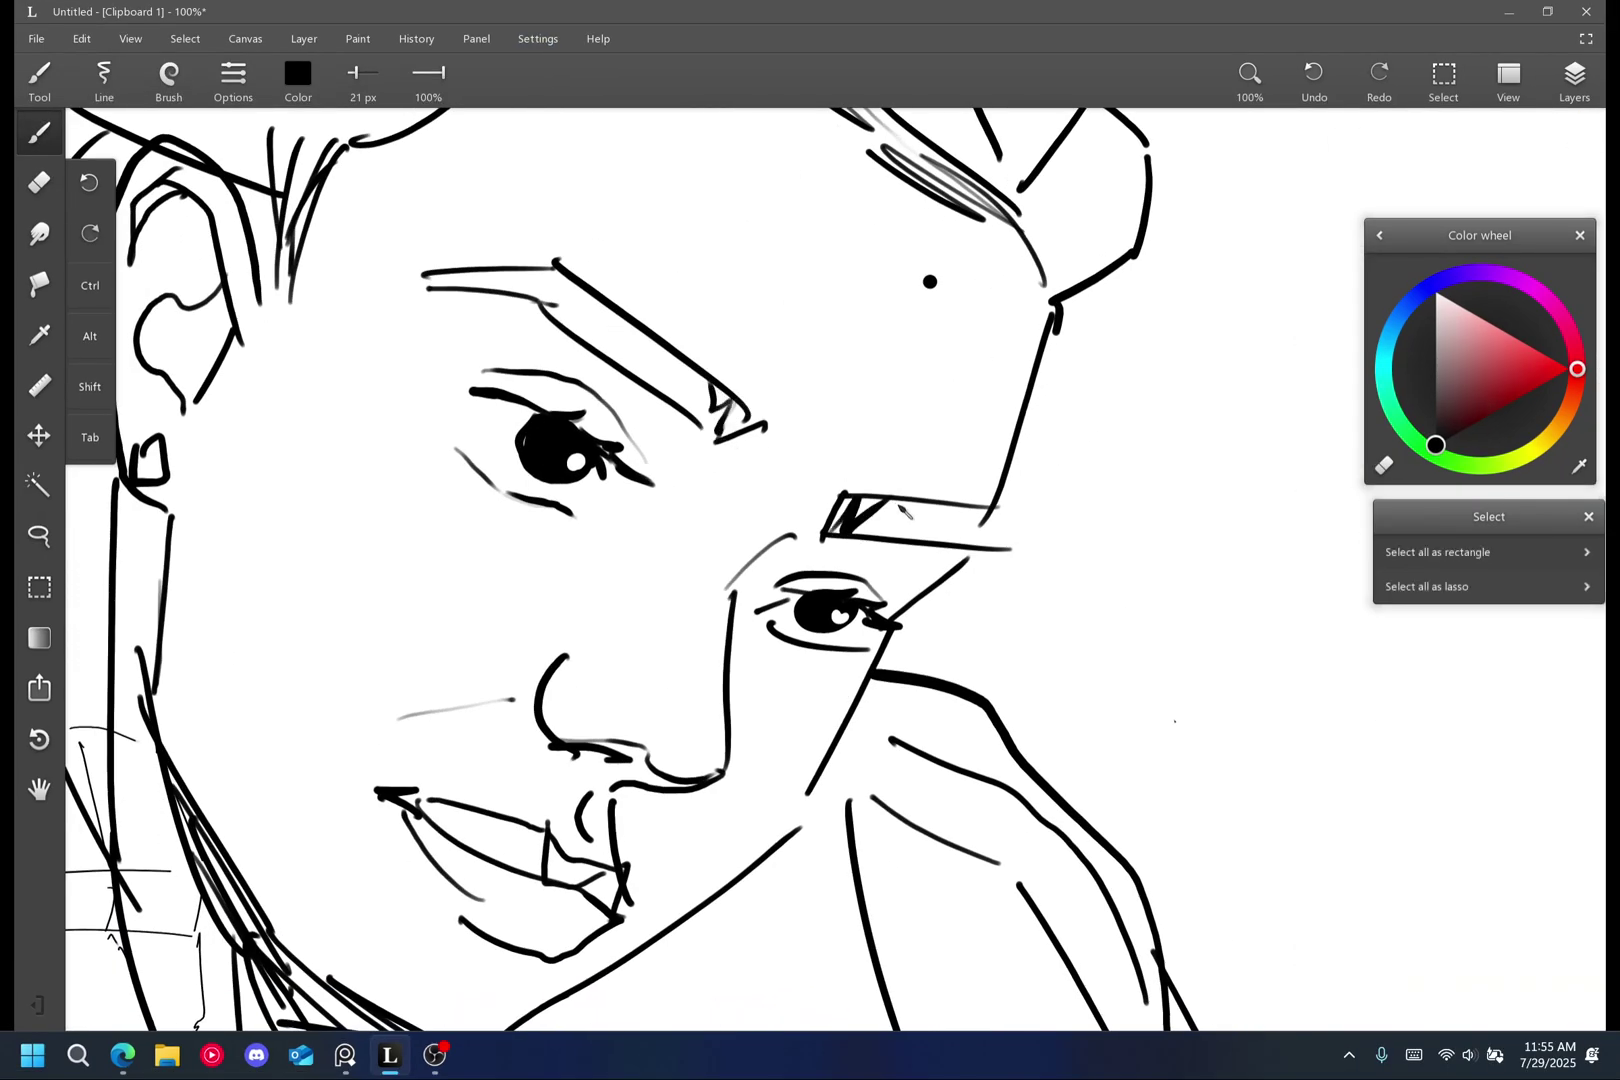
scroll(835, 568, "down", 2)
scroll(835, 568, "up", 3)
key("ctrl+z")
key("ctrl+z")
left_click_drag(703, 648, 772, 553)
scroll(1033, 510, "down", 6)
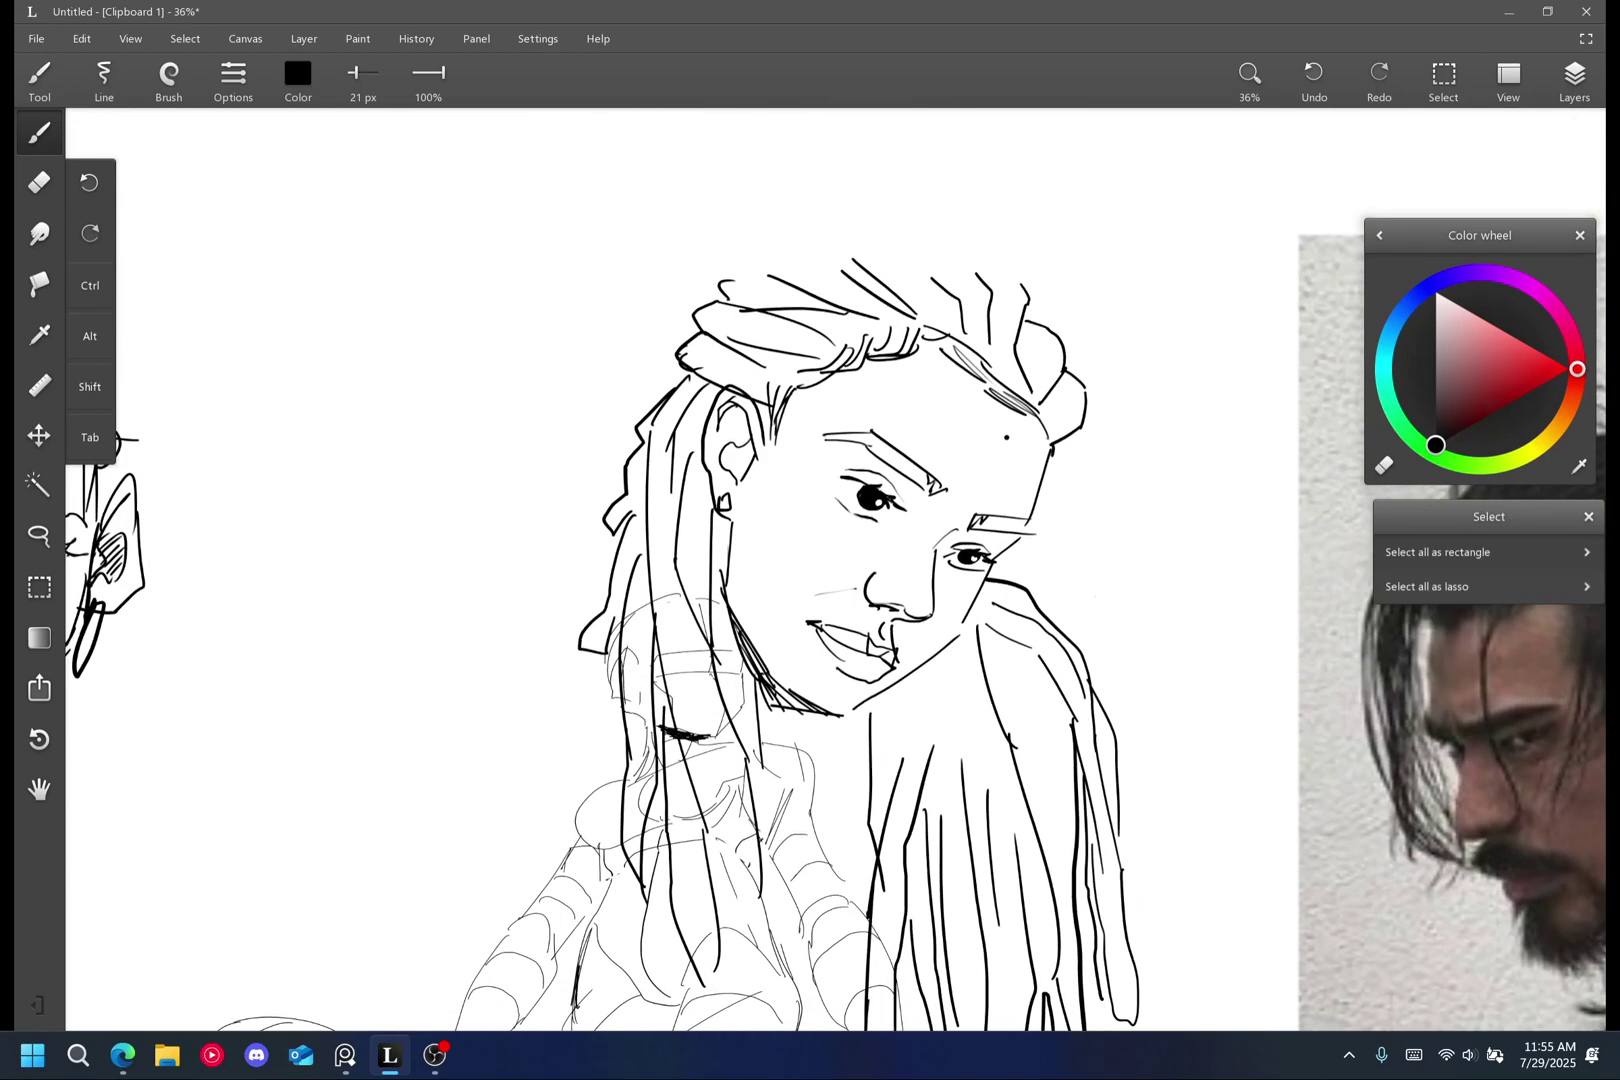
Make Layer 1 active, erase the overlapping lines inside the portrait's lips, and redraw the mouth with the brush.
left_click(39, 182)
left_click(1574, 80)
left_click(1485, 257)
left_click_drag(872, 652, 868, 645)
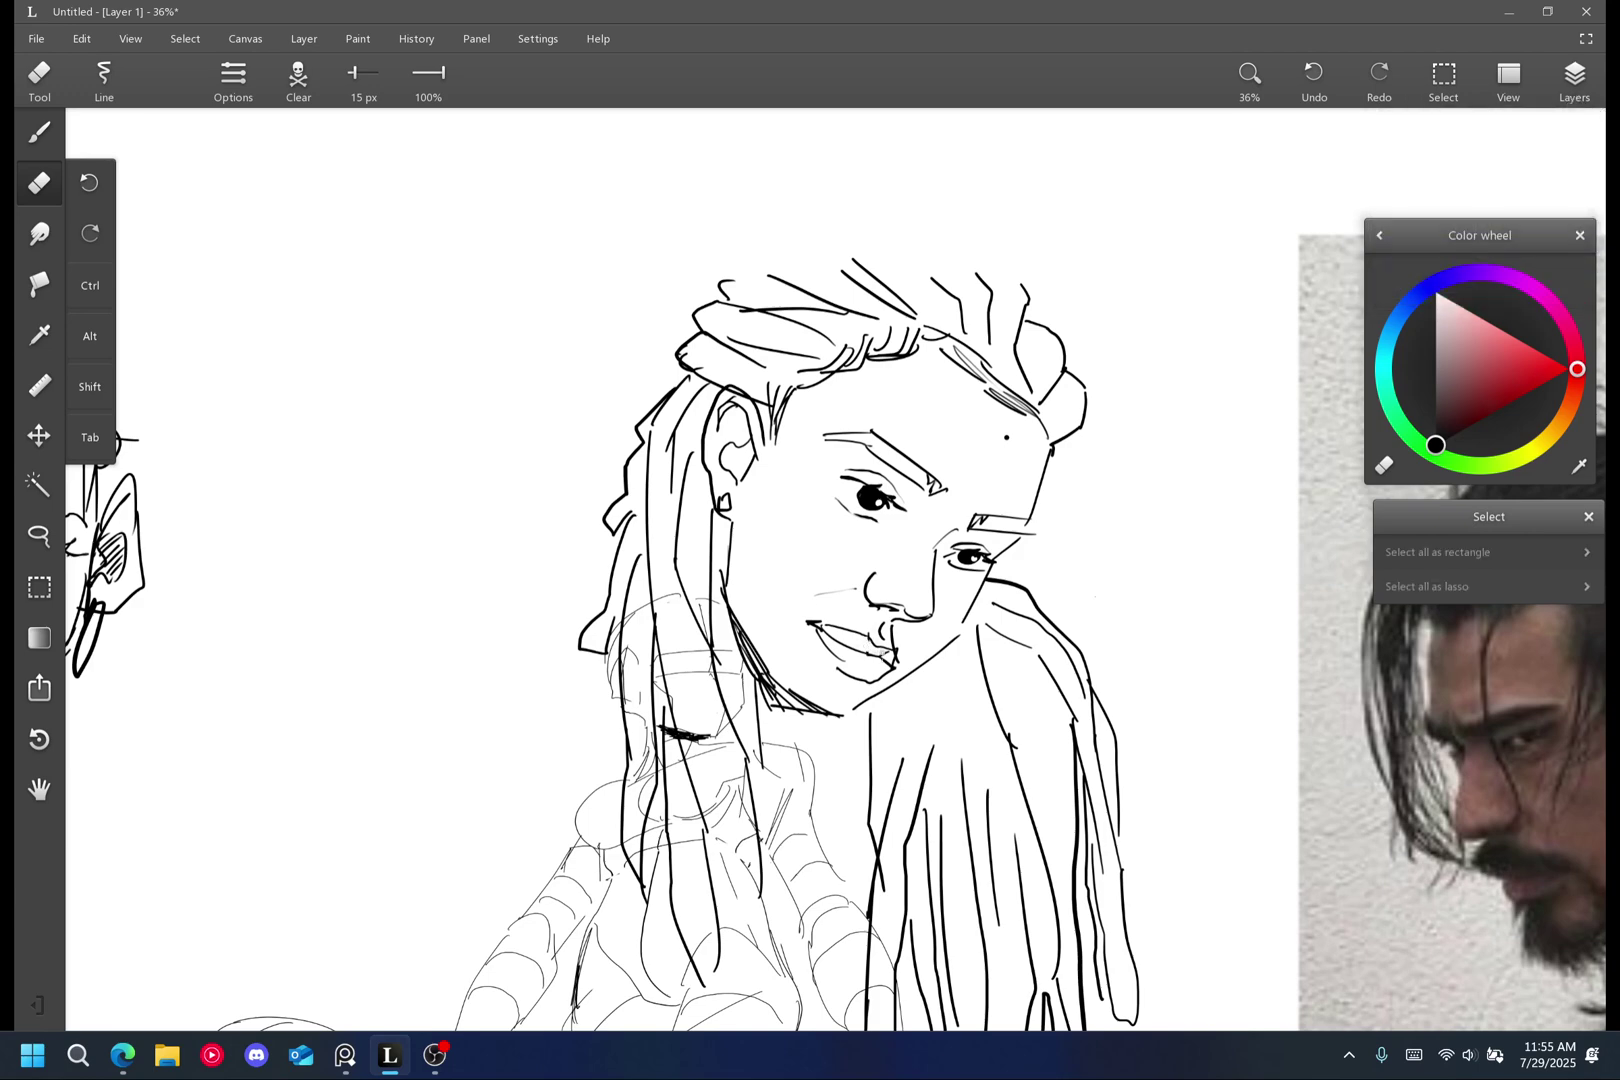
left_click_drag(867, 653, 886, 665)
left_click(39, 133)
scroll(880, 640, "up", 5)
mouse_move(806, 729)
left_mouse_down()
mouse_move(834, 703)
mouse_move(837, 717)
mouse_move(882, 692)
left_mouse_up()
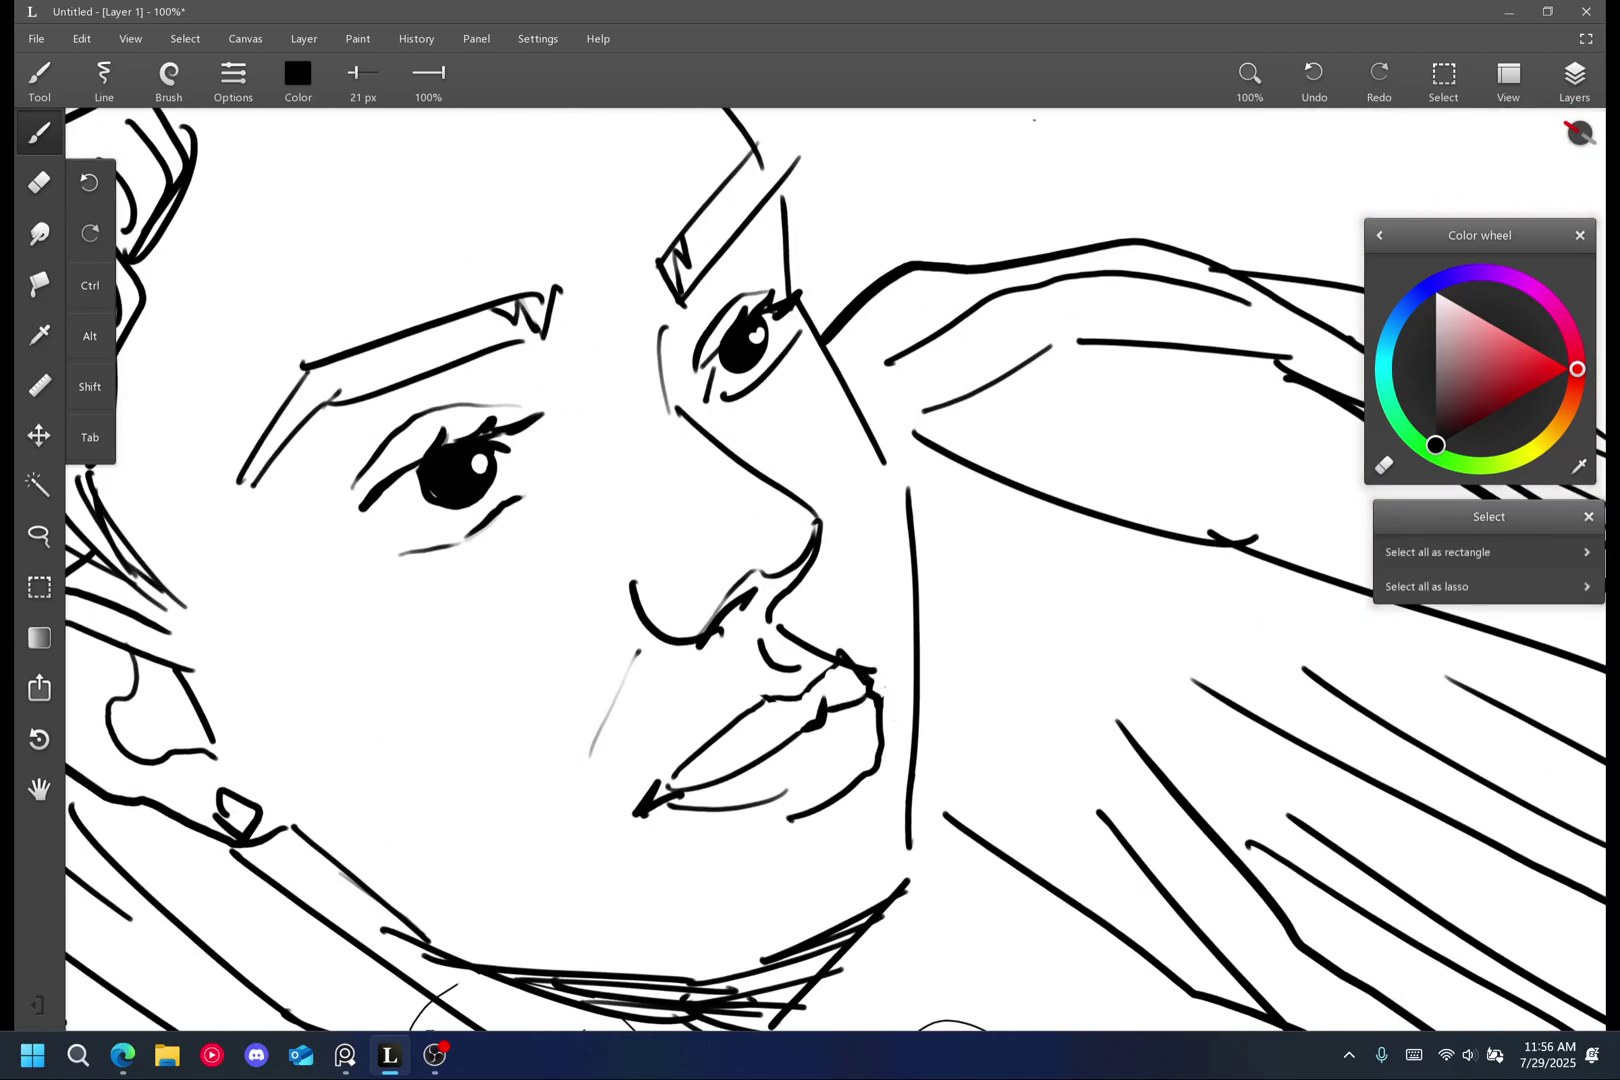
Fill in solid black shadows inside the portrait's ear and along the jawline with the brush.
scroll(872, 688, "down", 4)
scroll(835, 570, "up", 2)
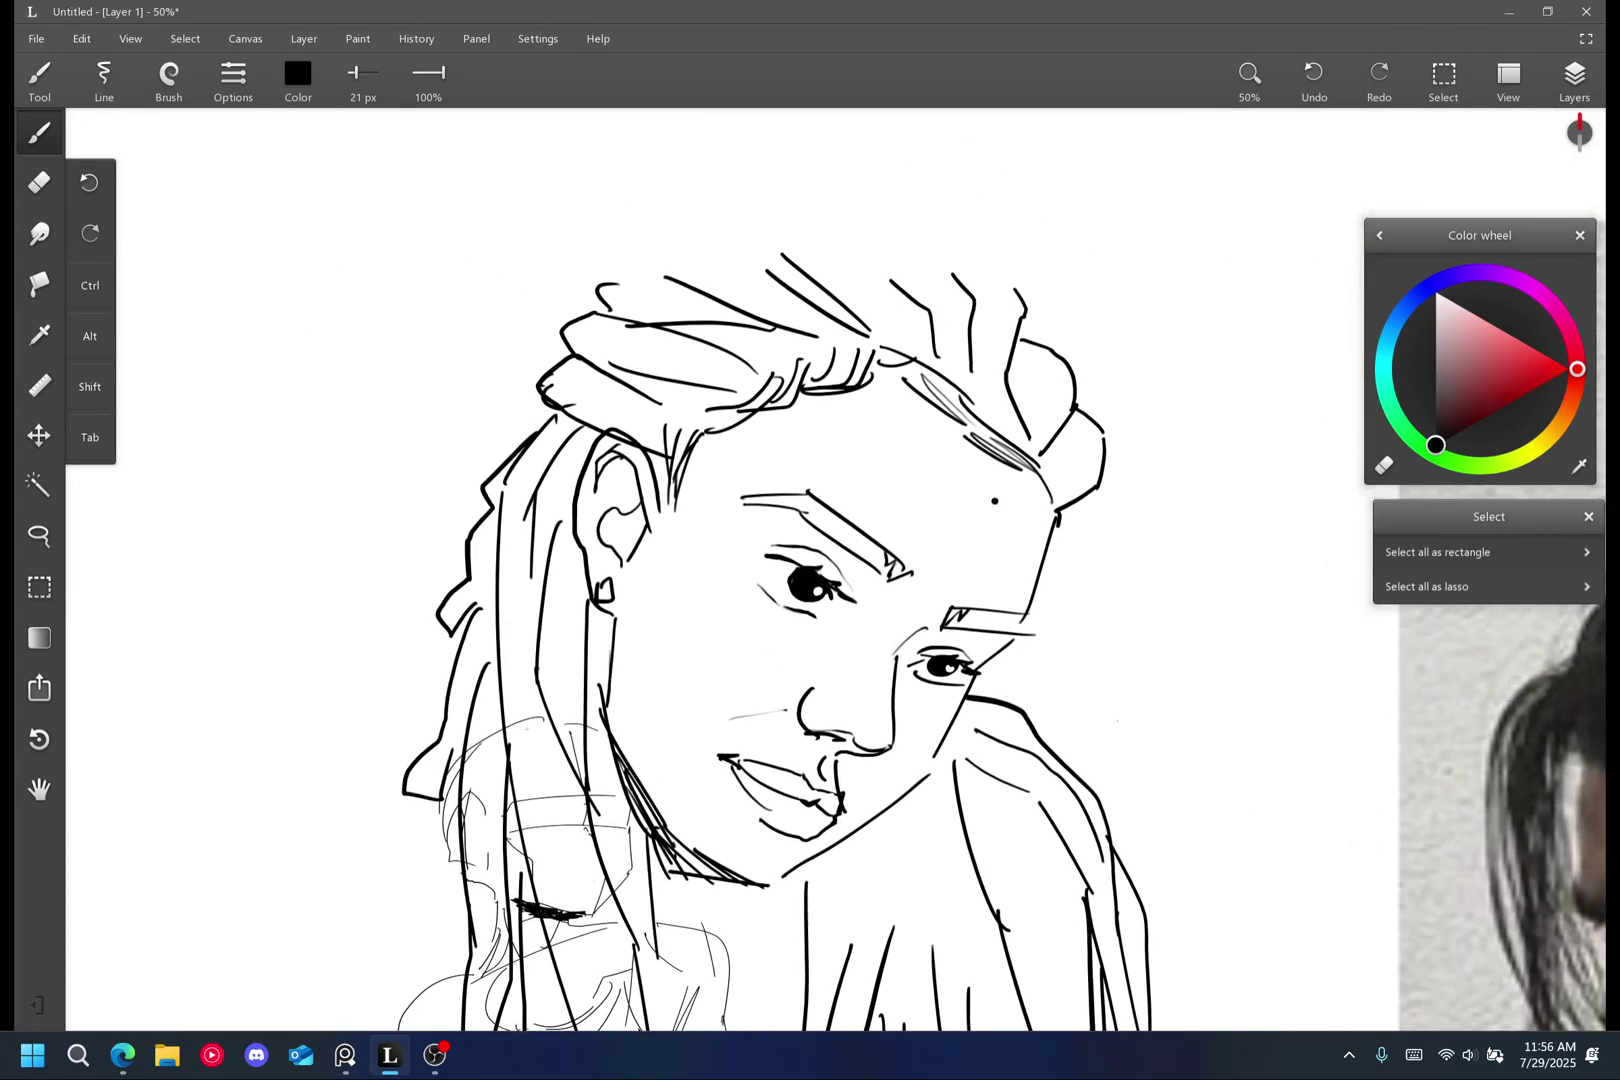
left_click_drag(637, 516, 625, 552)
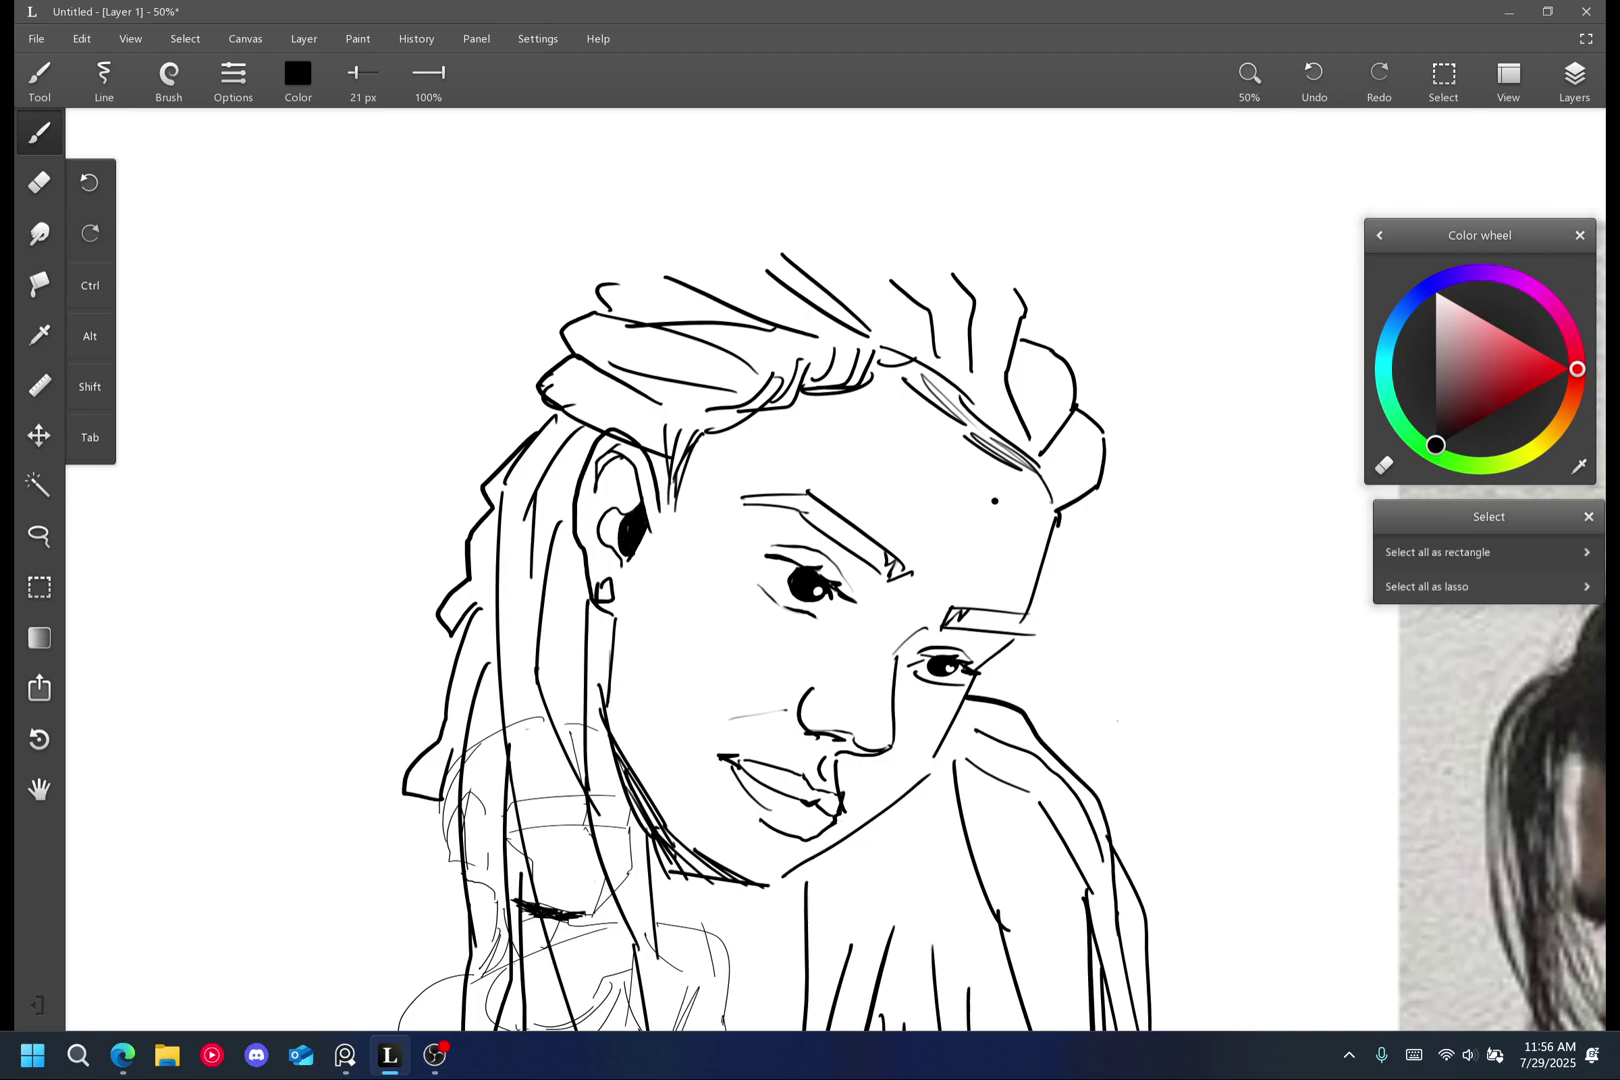
scroll(900, 560, "down", 4)
scroll(850, 600, "up", 2)
left_click_drag(698, 662, 748, 722)
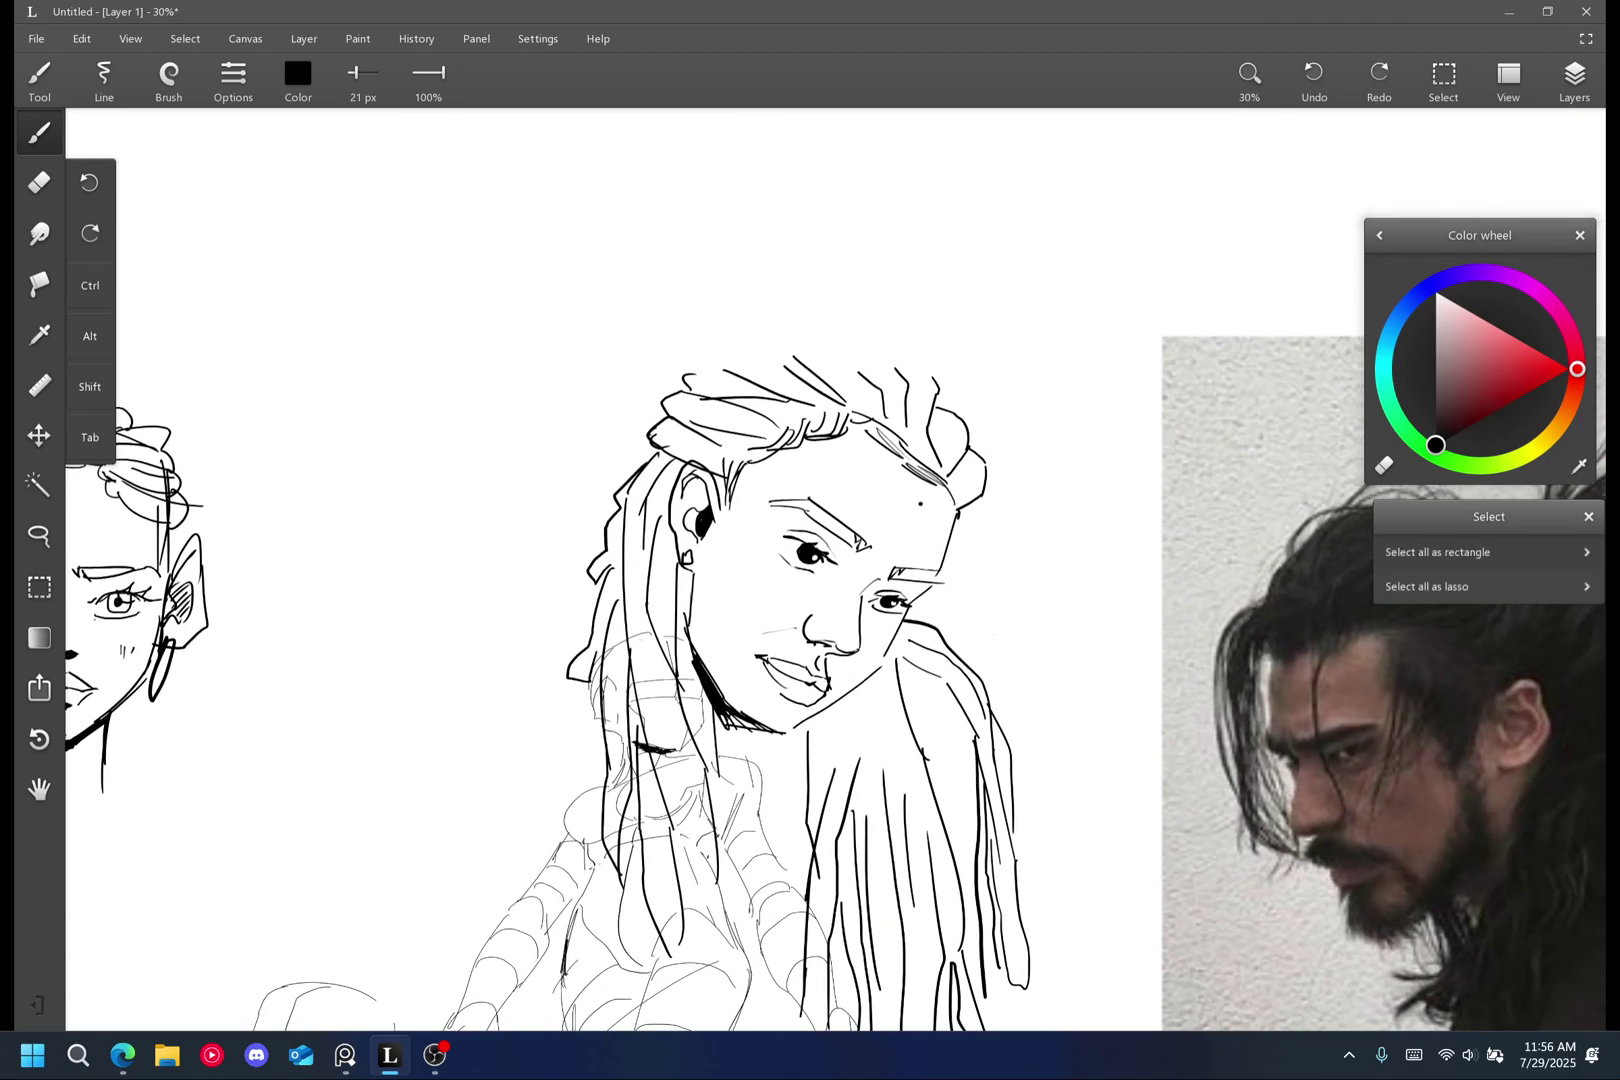
scroll(842, 421, "down", 3)
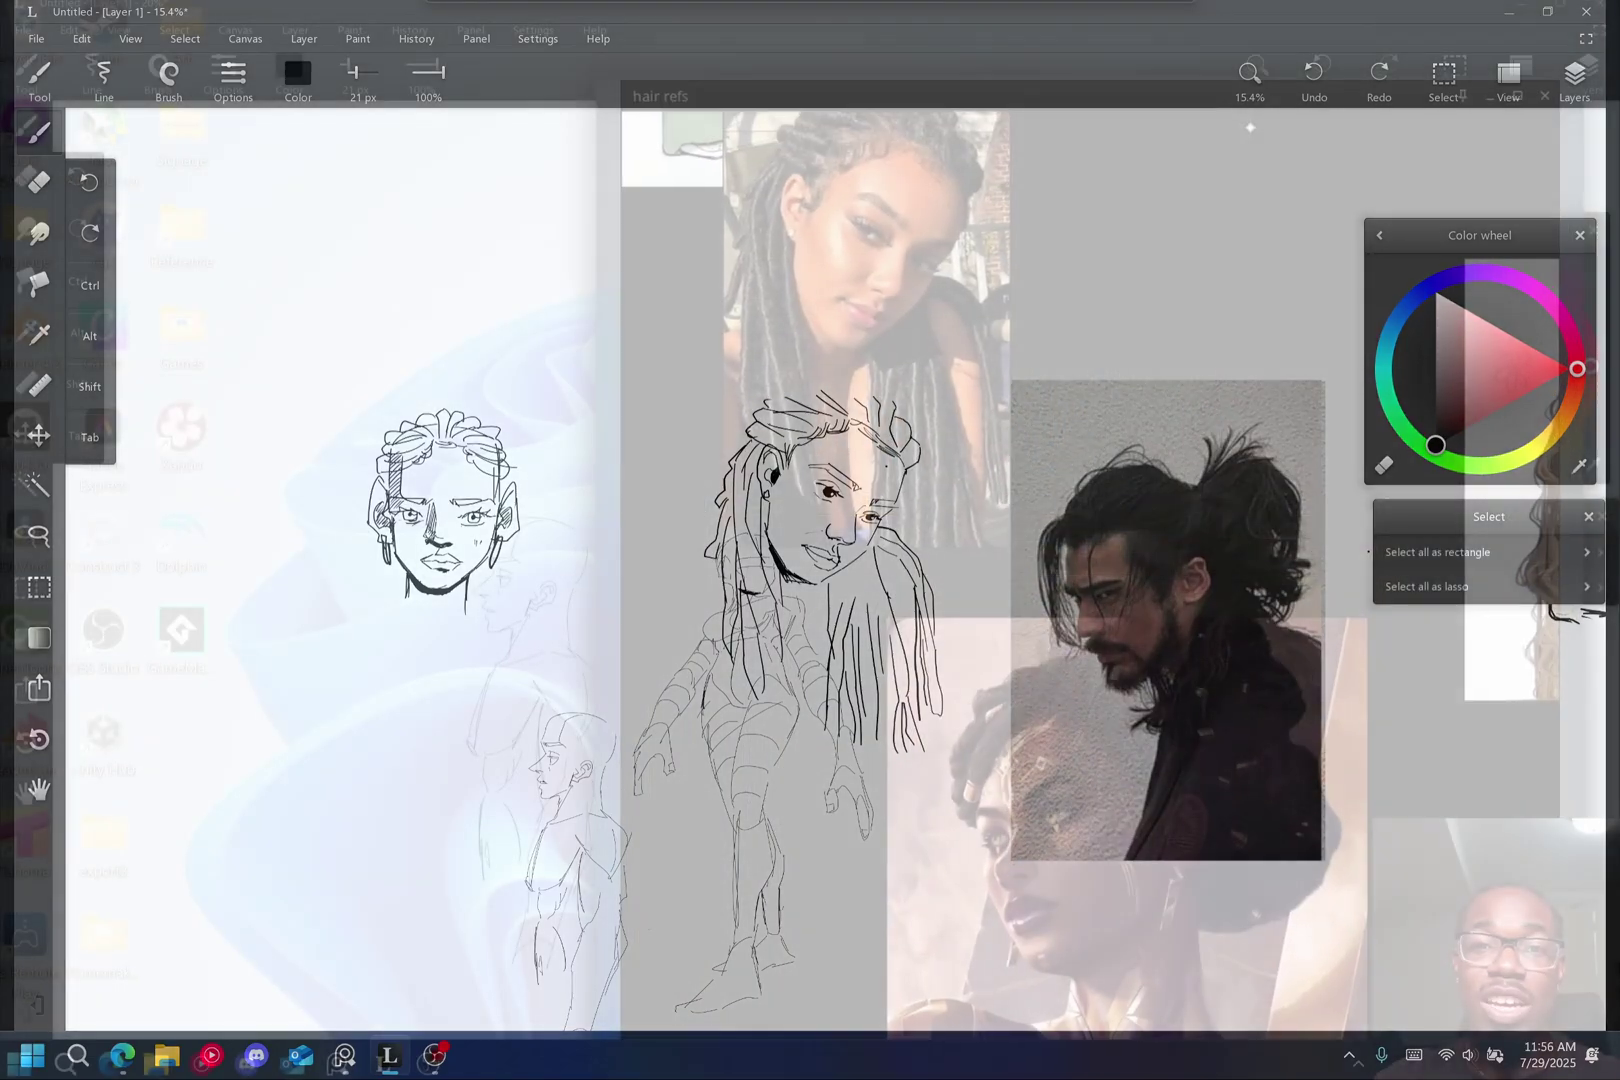